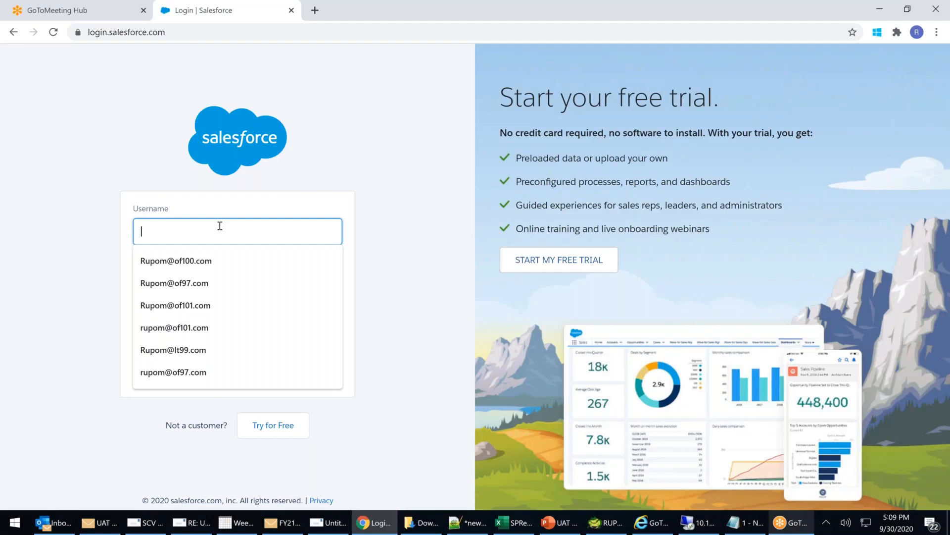
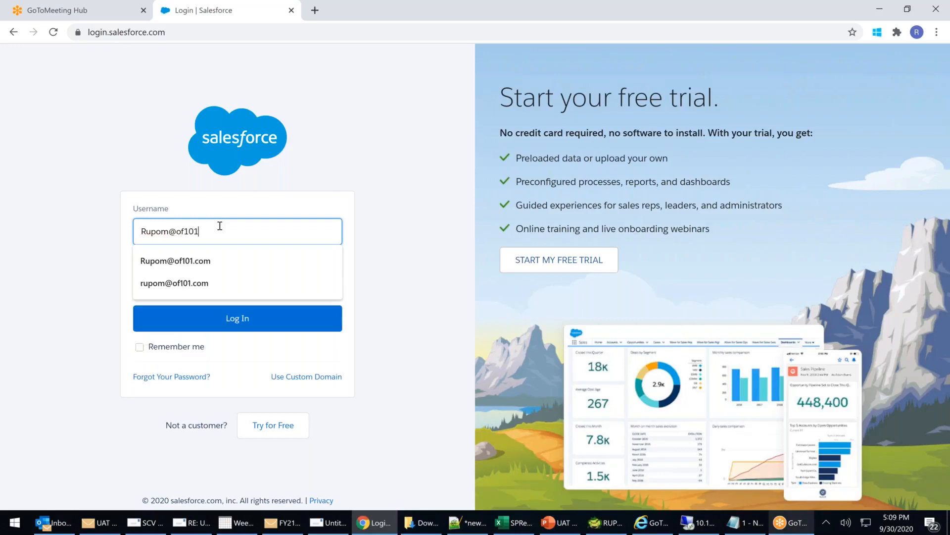
Log in to the Salesforce org with the admin username and password.
key(Tab)
text(********)
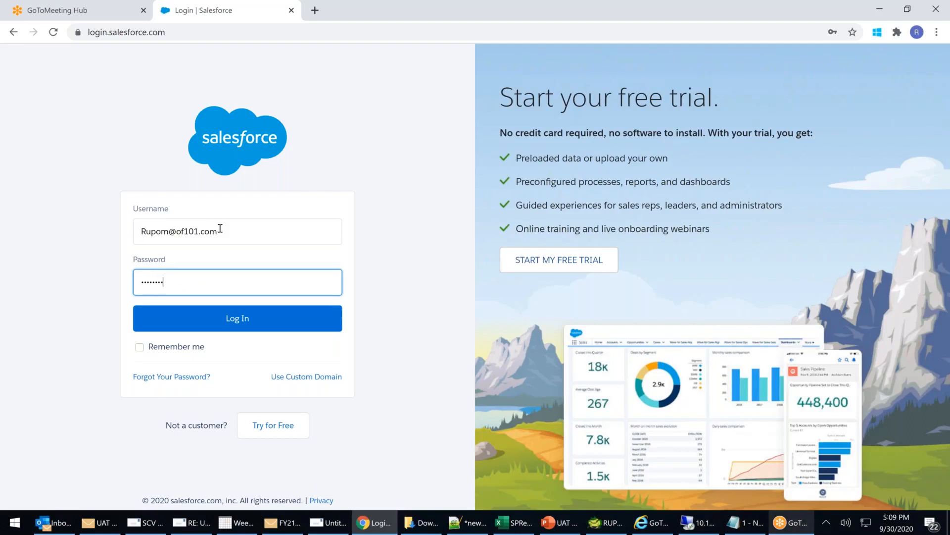
key(Return)
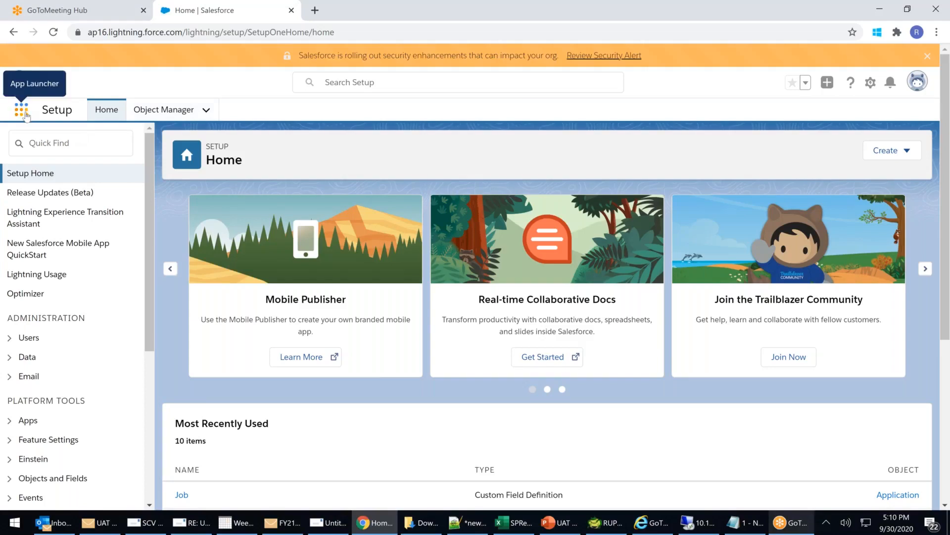
Open Setup Home in a second browser tab and switch to it.
right_click(117, 111)
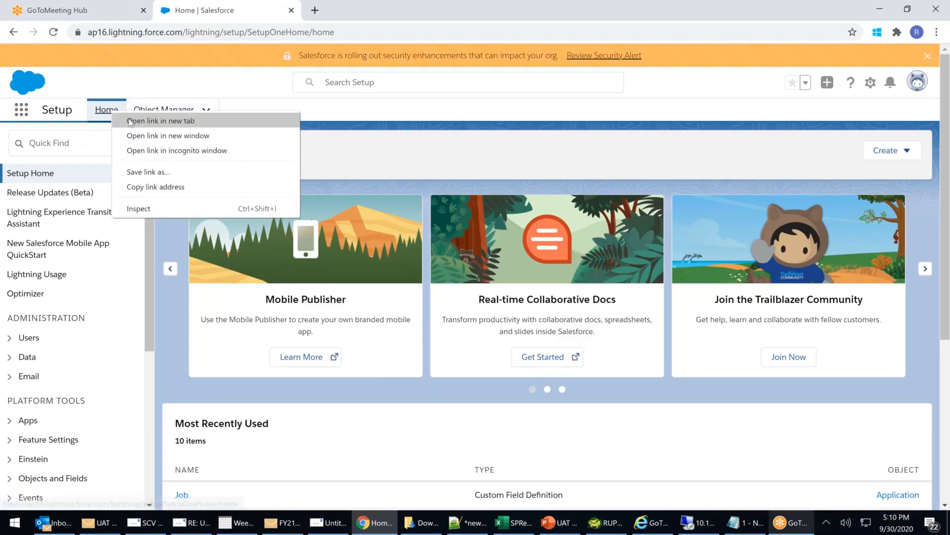
click(149, 121)
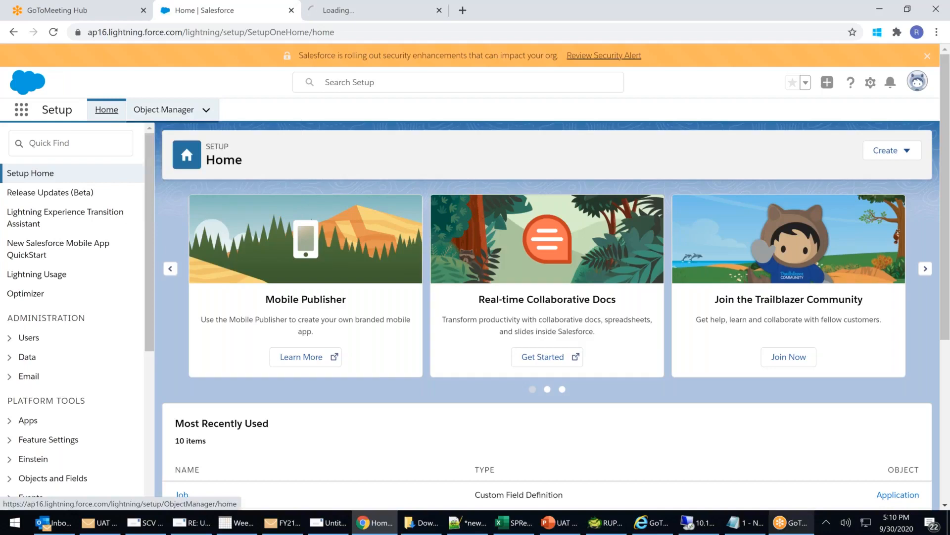
click(376, 10)
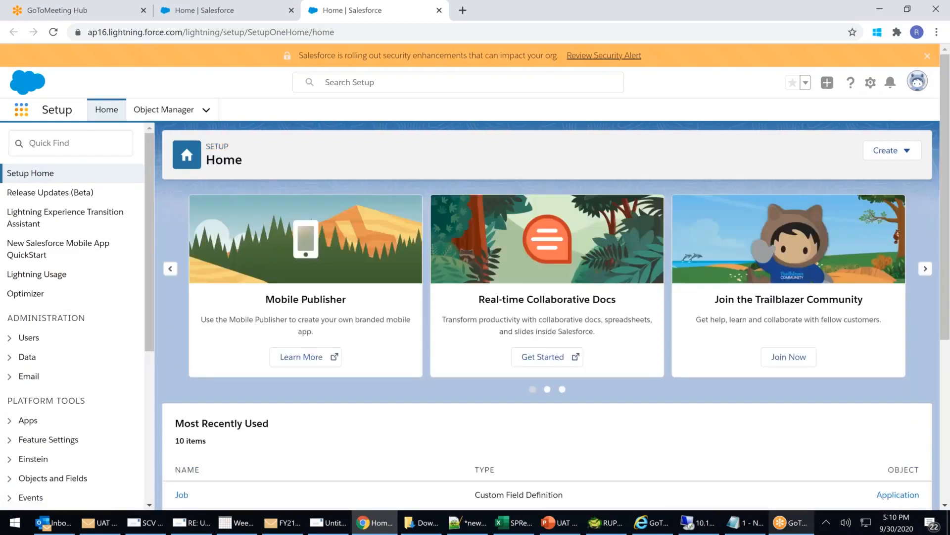
Launch the Apollo Hospital Management app and open the ENT patient's record.
click(22, 109)
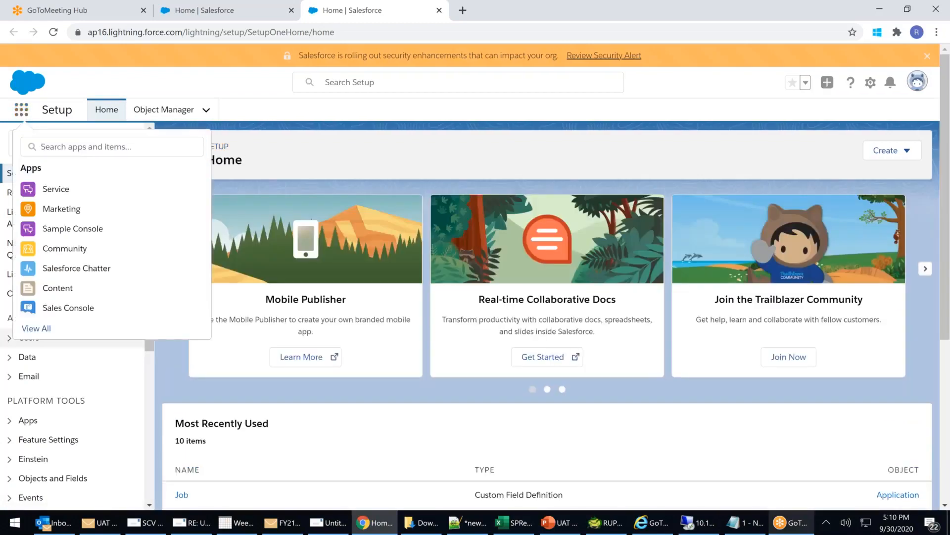
click(38, 329)
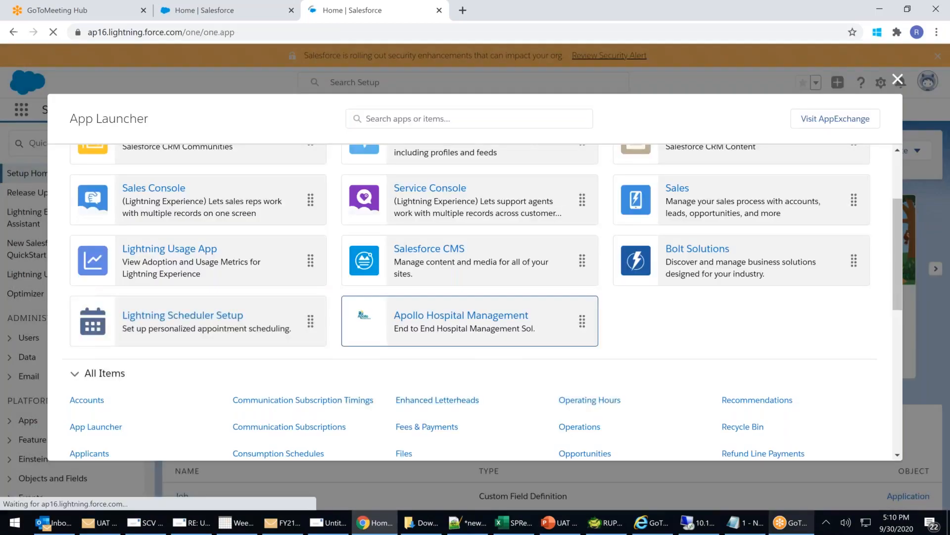
click(376, 319)
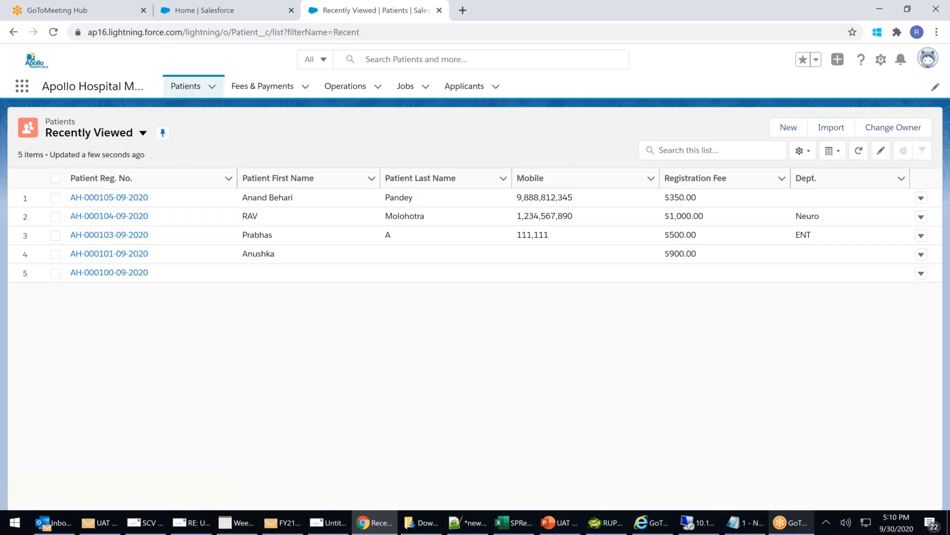
click(129, 237)
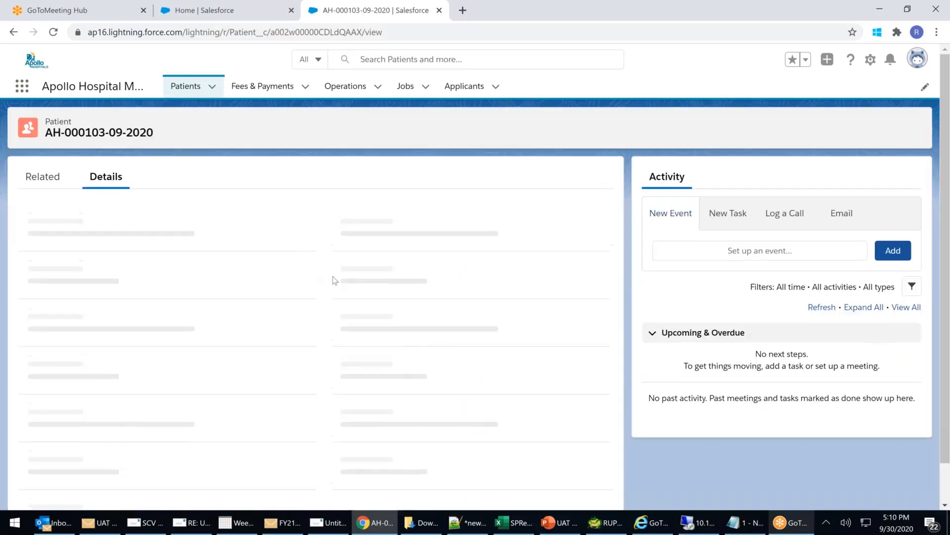
scroll(69, 387, down, 2)
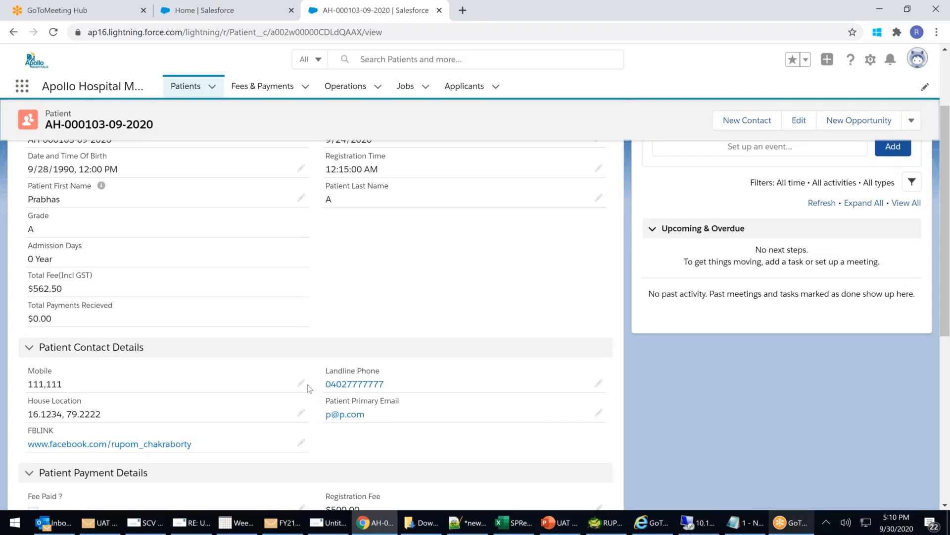
double_click(283, 389)
double_click(229, 391)
text(1234567890)
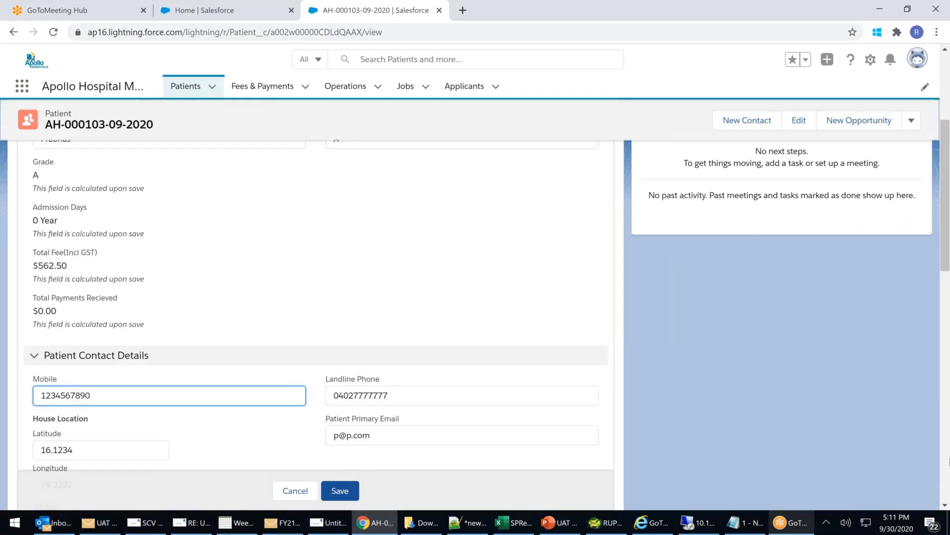
scroll(679, 382, down, 3)
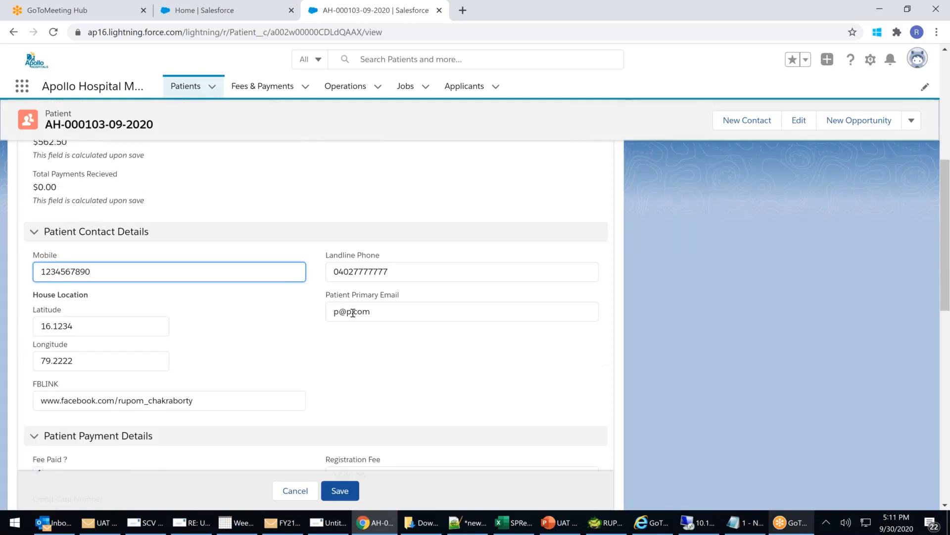
click(350, 312)
text(1)
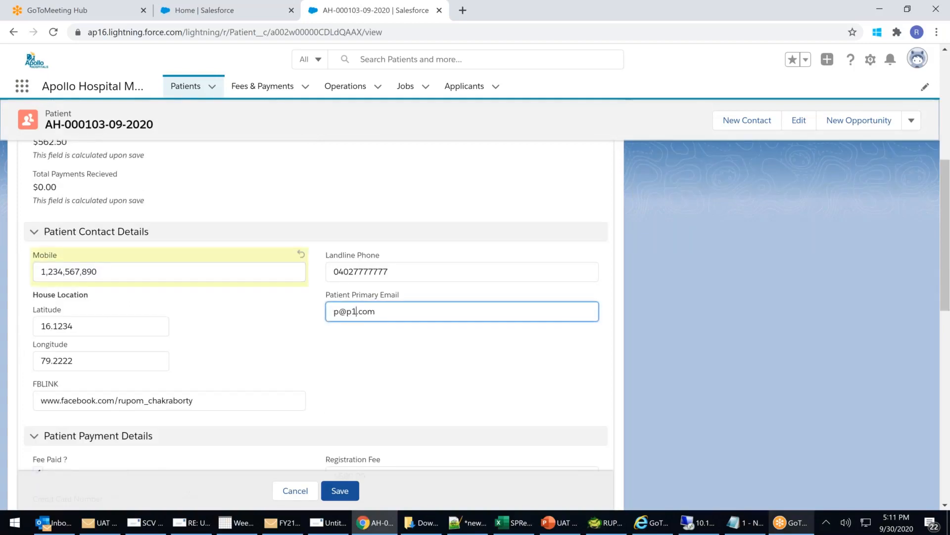
click(348, 492)
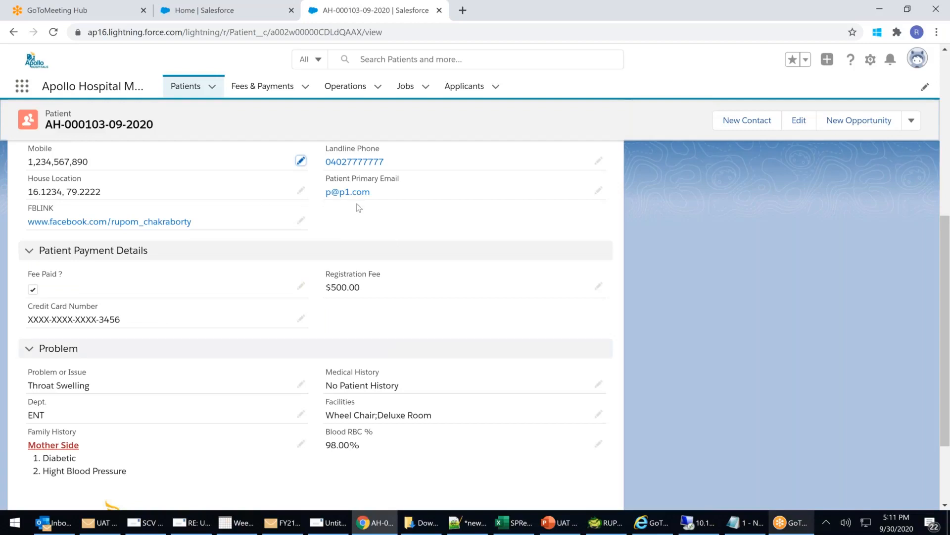
Change the Registration Fee from $500.00 to 700 and save.
click(380, 195)
scroll(412, 336, up, 5)
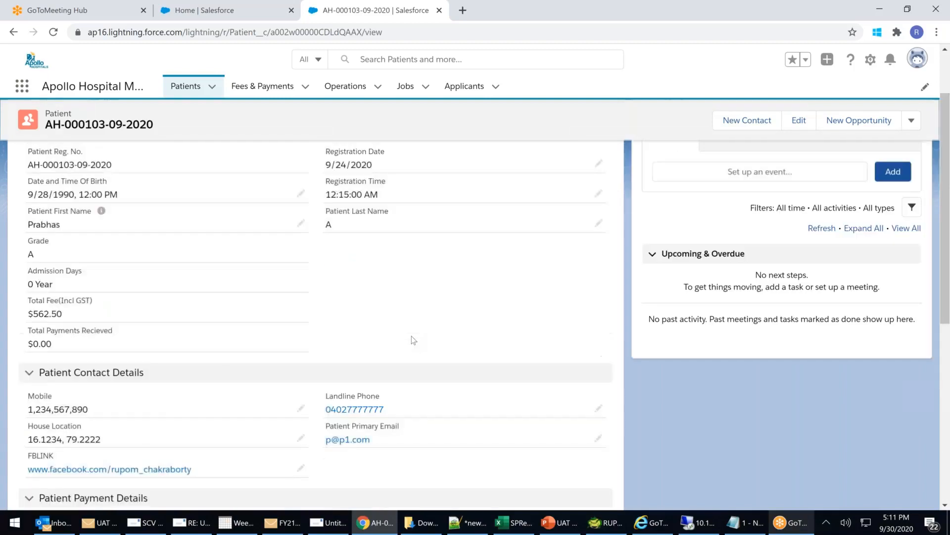
scroll(414, 340, up, 2)
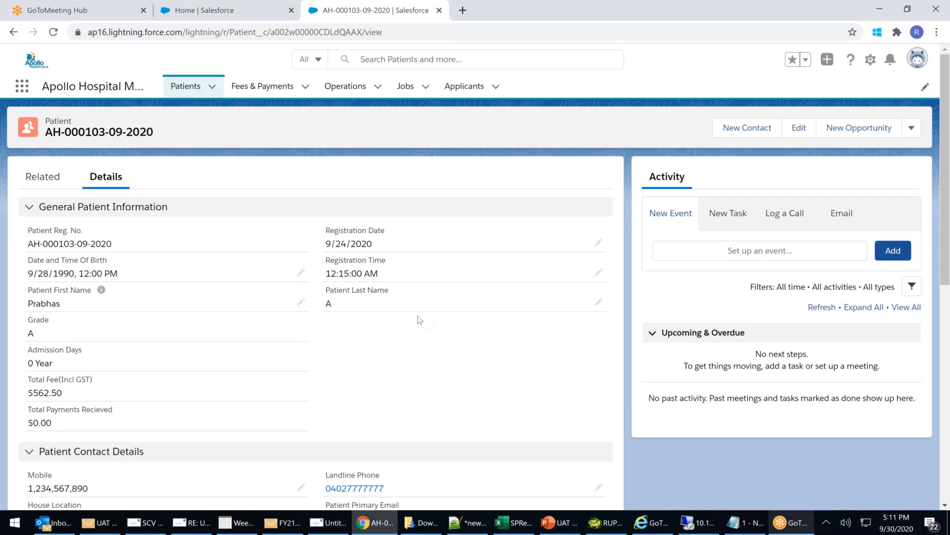
scroll(420, 319, down, 4)
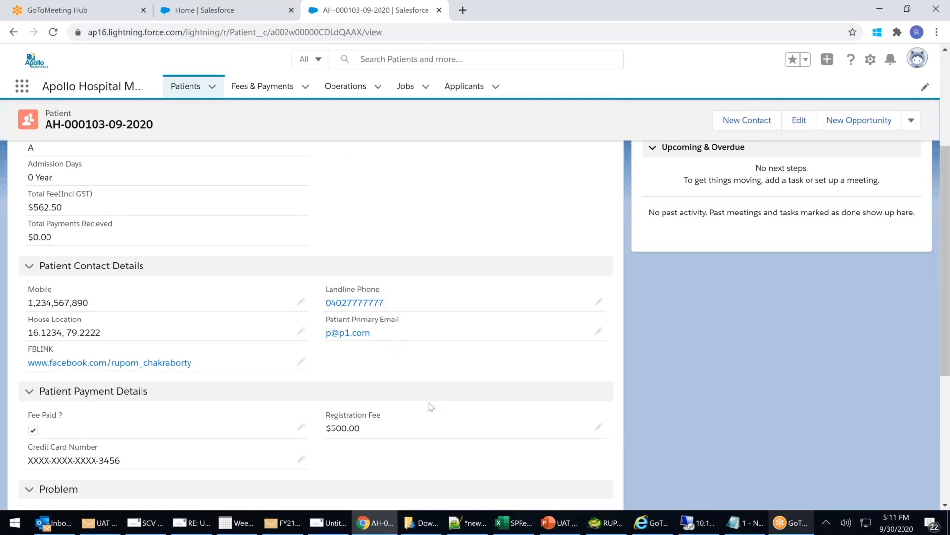
click(599, 427)
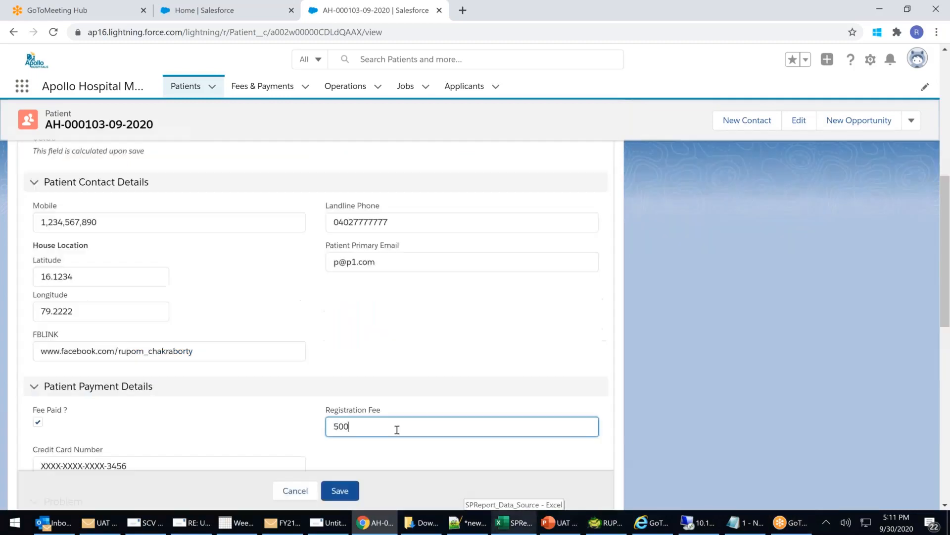
key(BackSpace)
key(BackSpace)
key(BackSpace)
text(700)
click(345, 497)
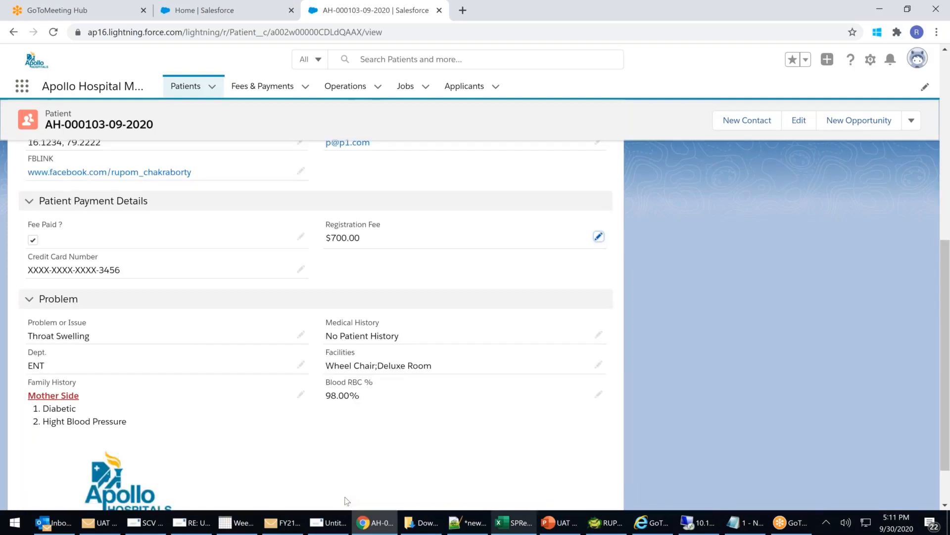
Back in the Setup tab, open the Object Manager.
click(224, 15)
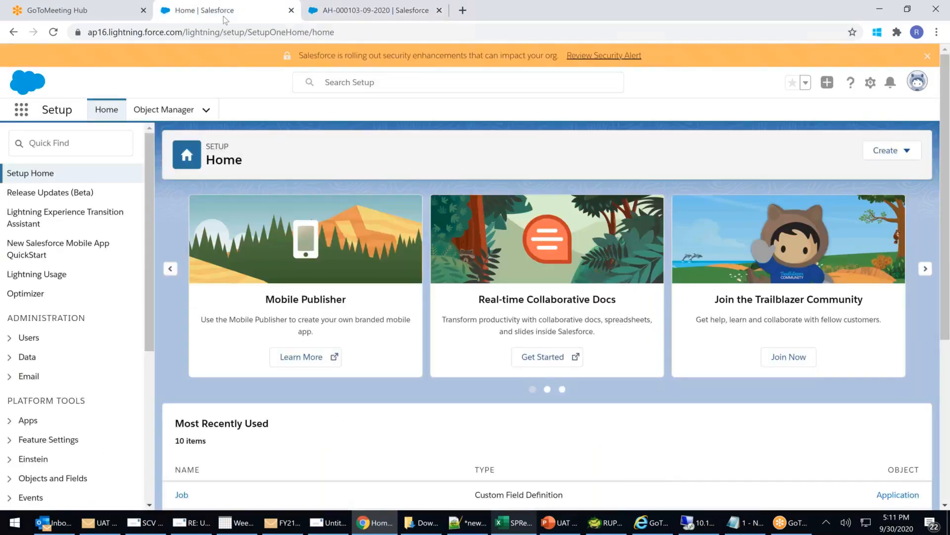
scroll(30, 223, down, 3)
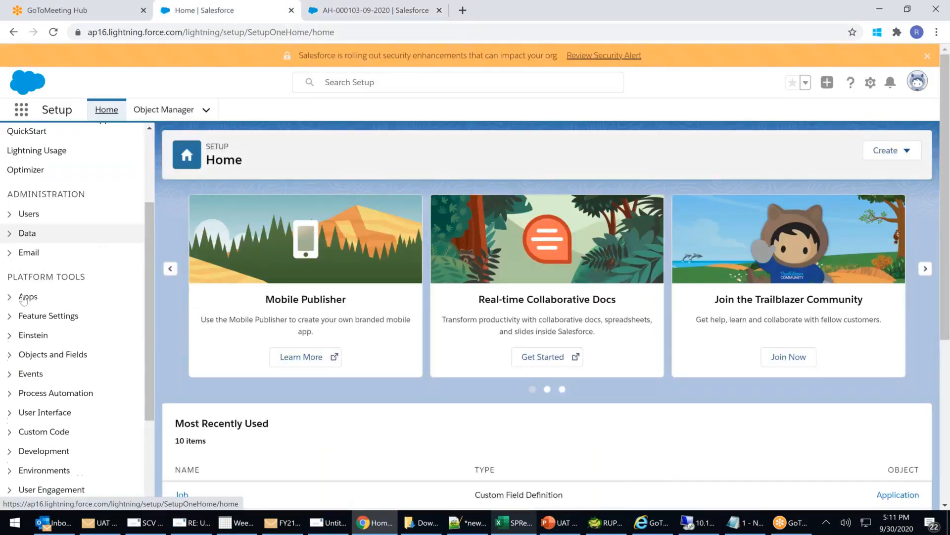
click(16, 354)
click(60, 374)
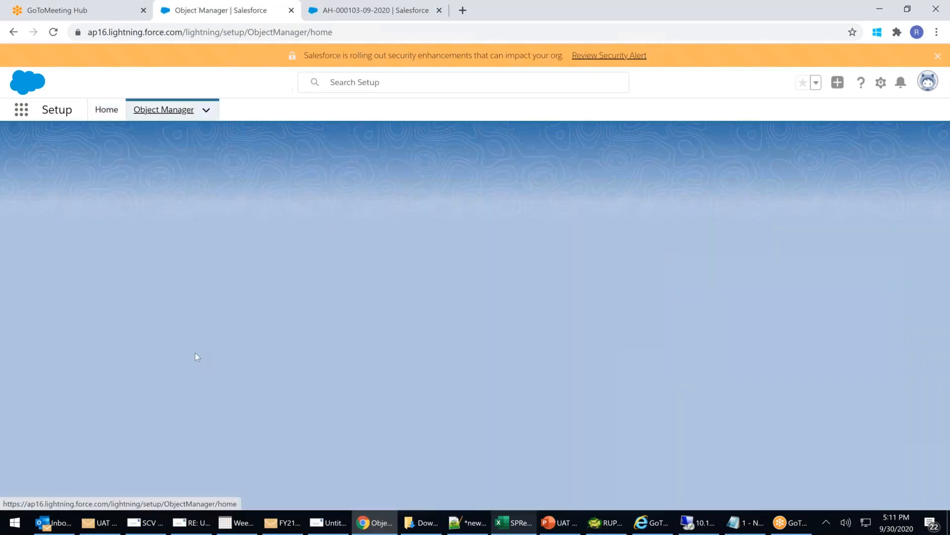
Open the Patient object's Fields & Relationships list of 28 fields.
scroll(277, 313, down, 3)
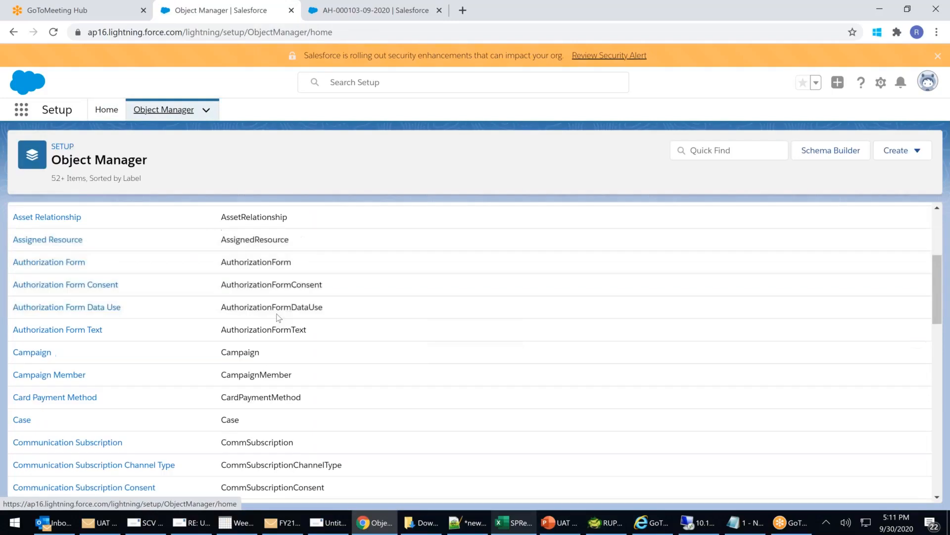
scroll(276, 318, down, 10)
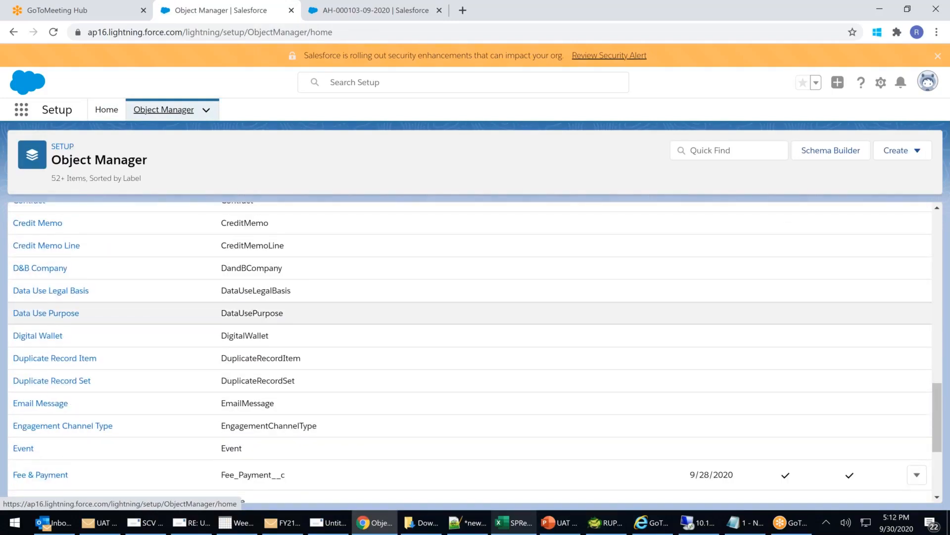
scroll(276, 313, down, 8)
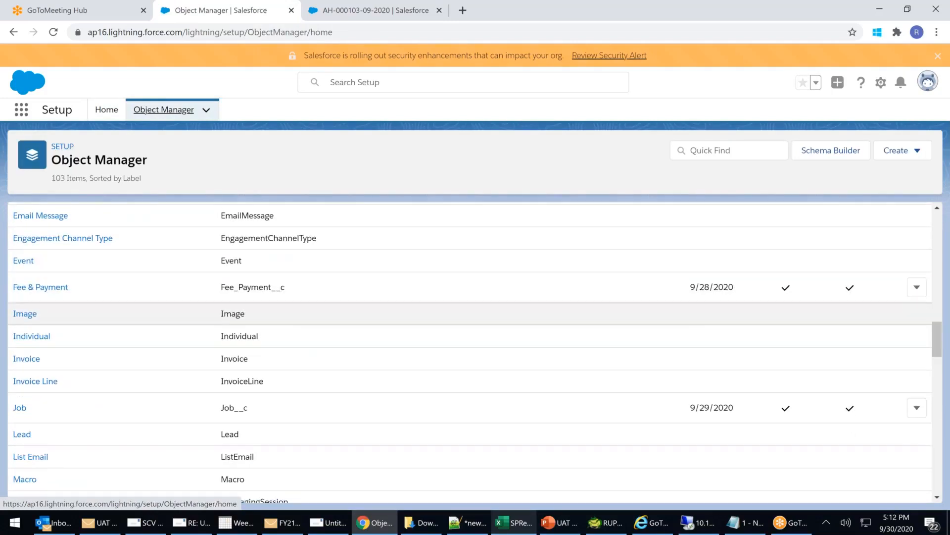
scroll(277, 313, down, 6)
scroll(30, 355, down, 3)
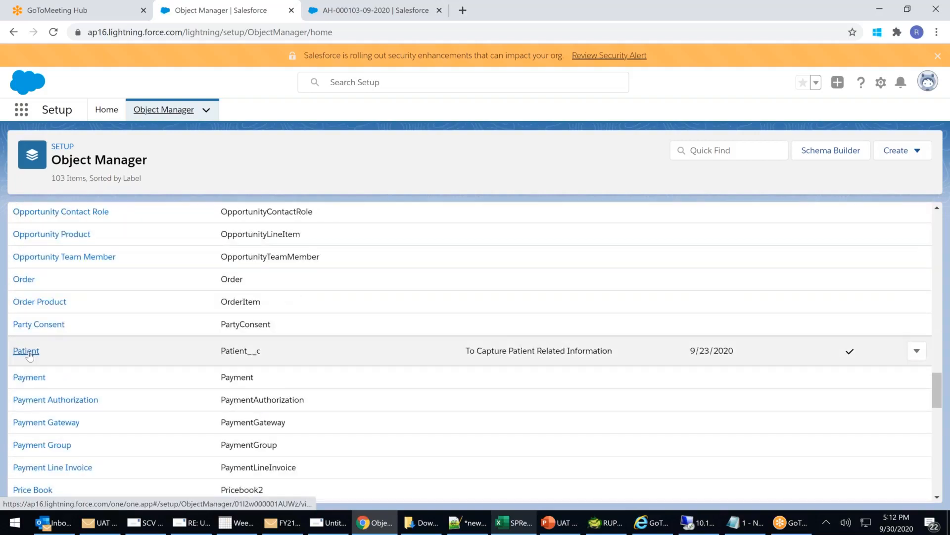
click(30, 355)
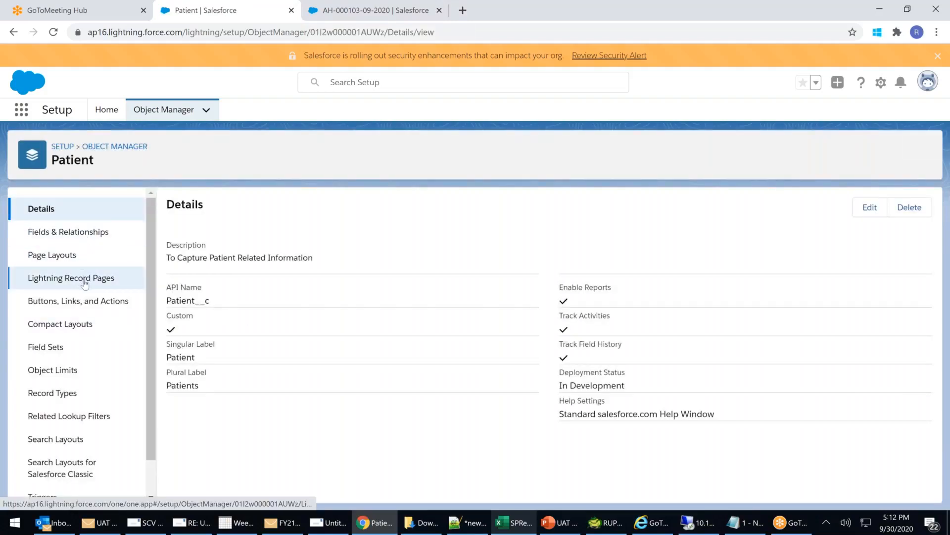
click(83, 237)
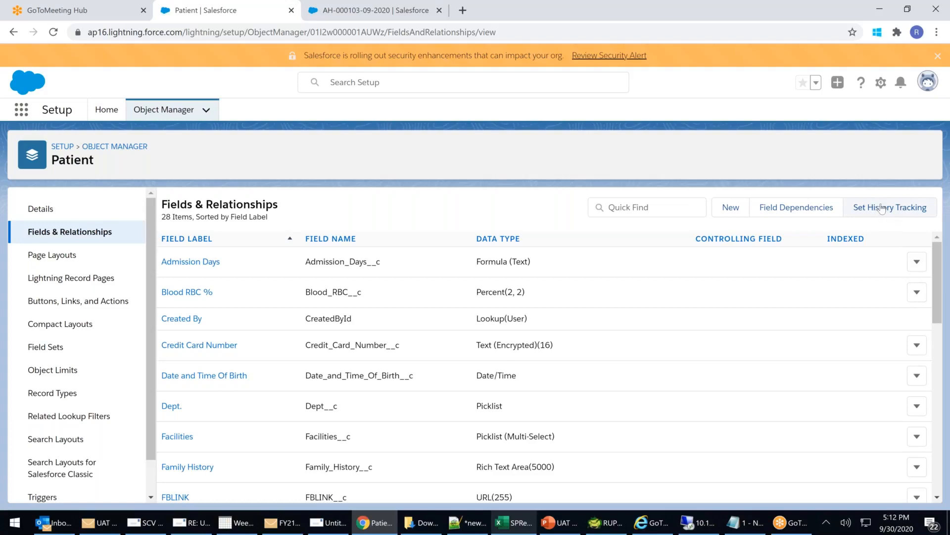
Enable history tracking for the Mobile and Patient Primary Email fields and save.
click(885, 213)
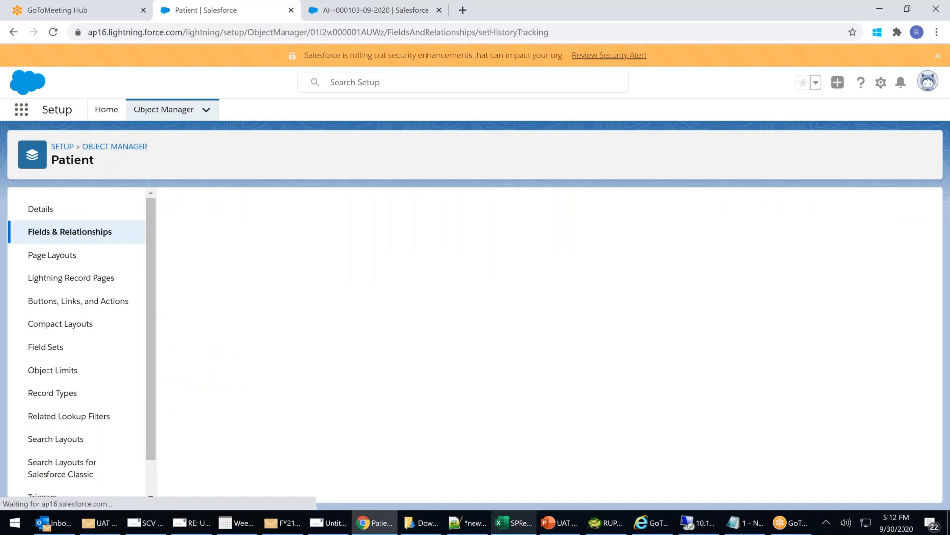
scroll(465, 364, down, 2)
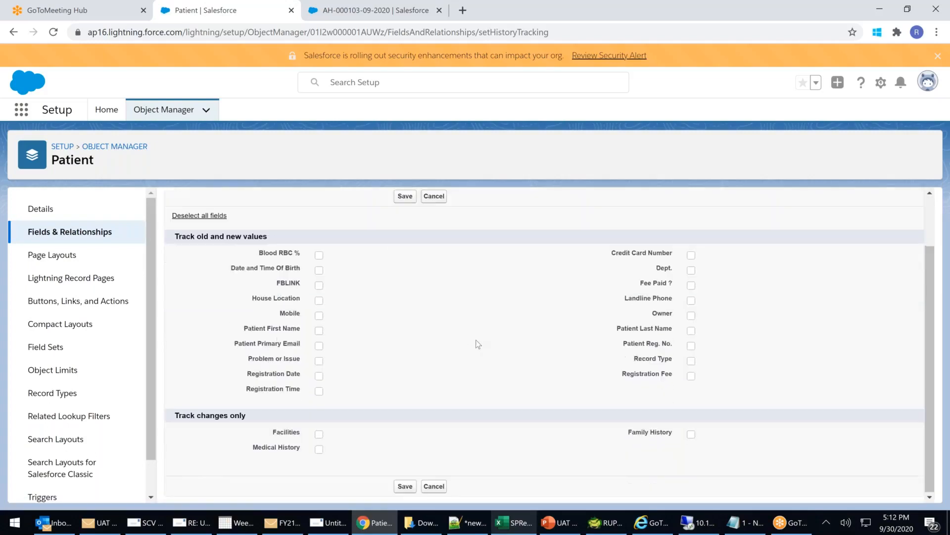
click(320, 316)
click(319, 345)
click(405, 196)
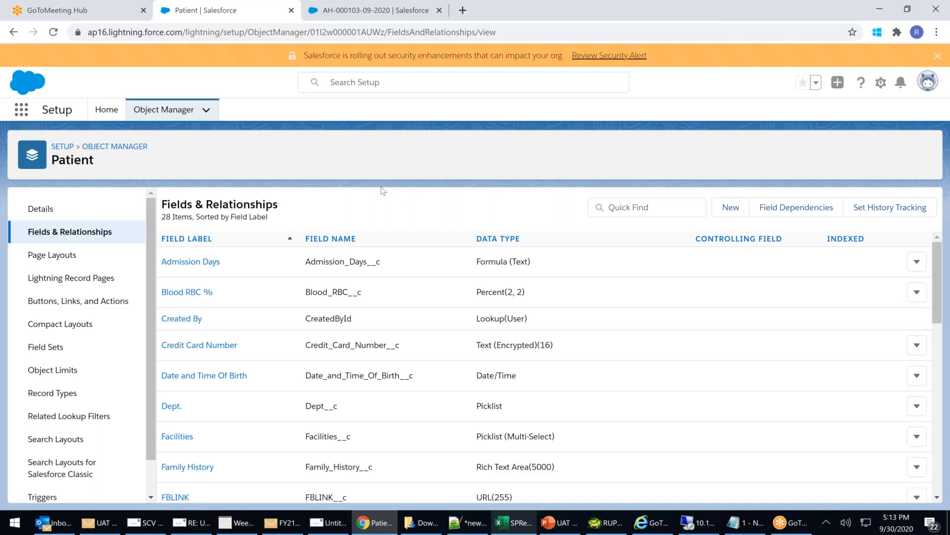
click(62, 258)
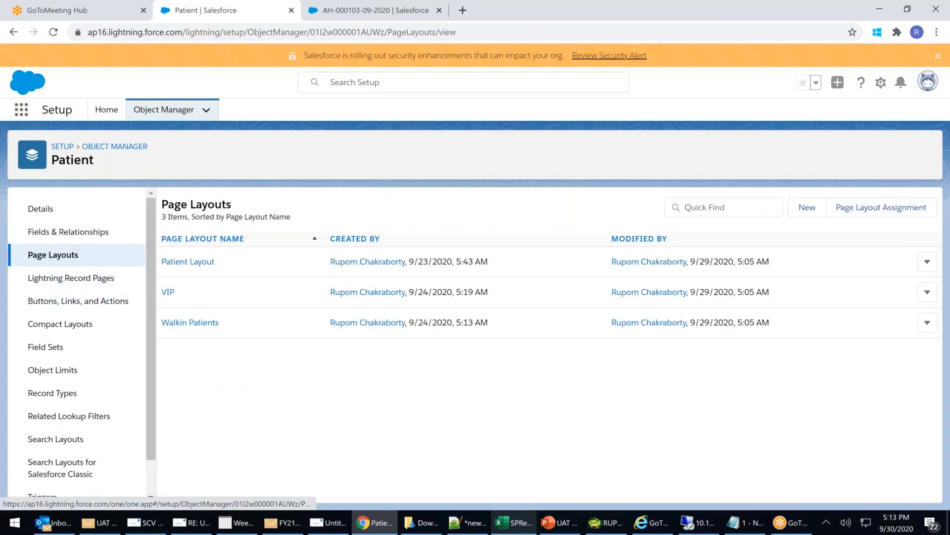
Drag Patient History into Patient Layout's related lists, save, and confirm overwriting user customizations.
click(198, 263)
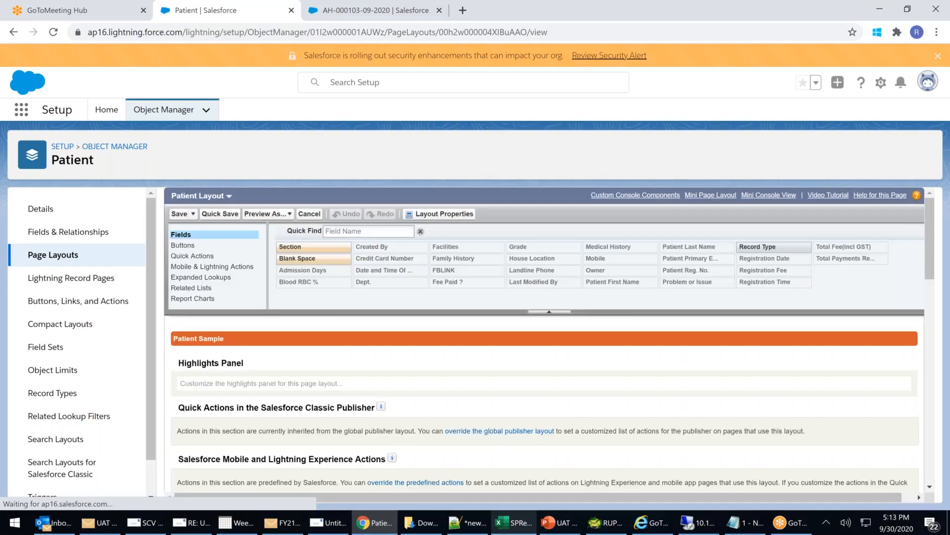
click(202, 296)
scroll(202, 297, down, 1)
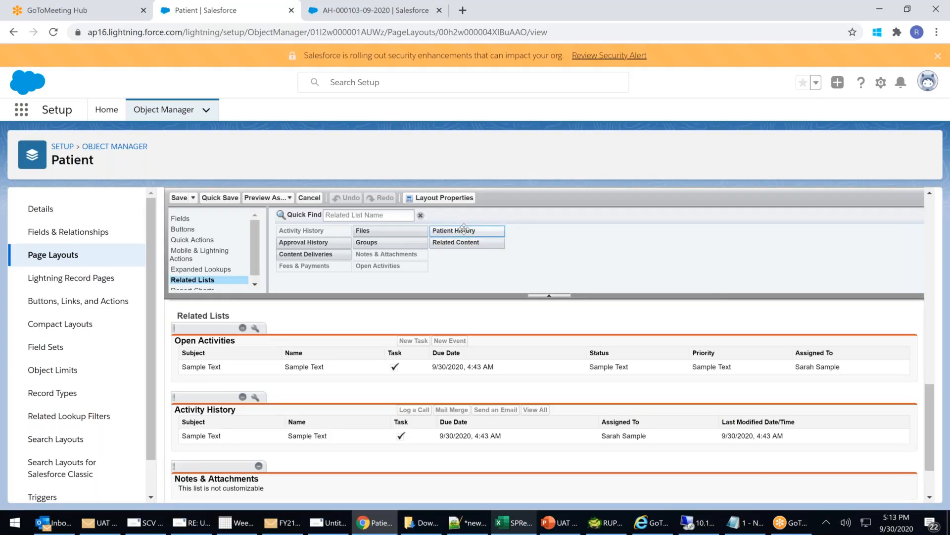
drag(461, 232, 214, 376)
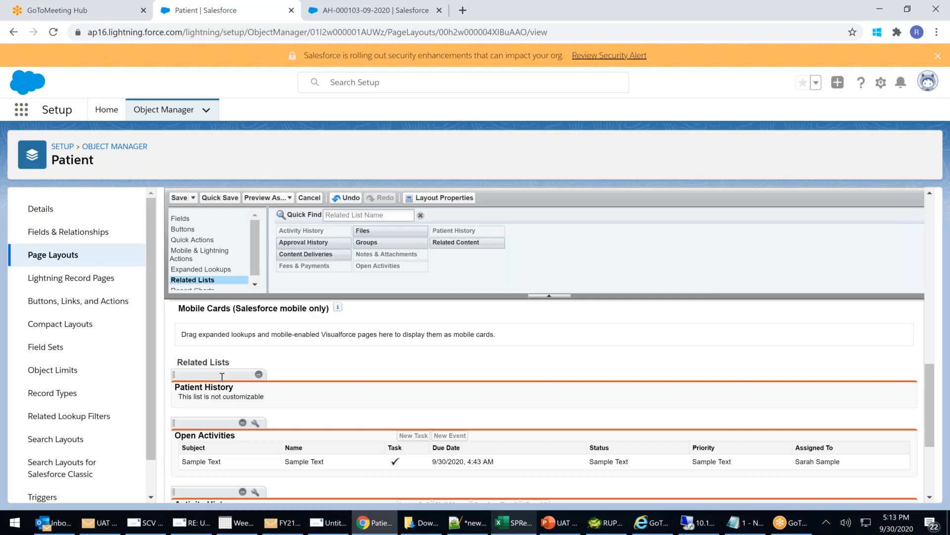
click(179, 197)
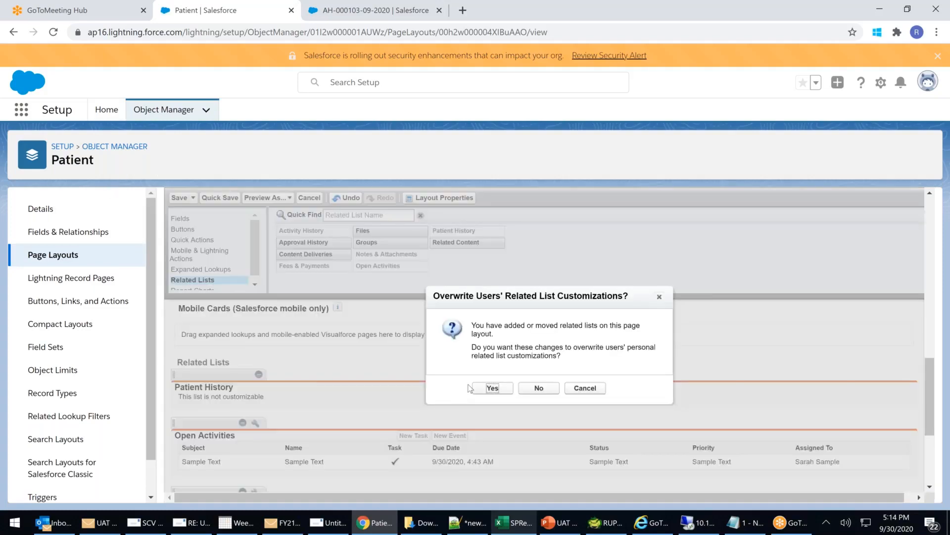
click(490, 389)
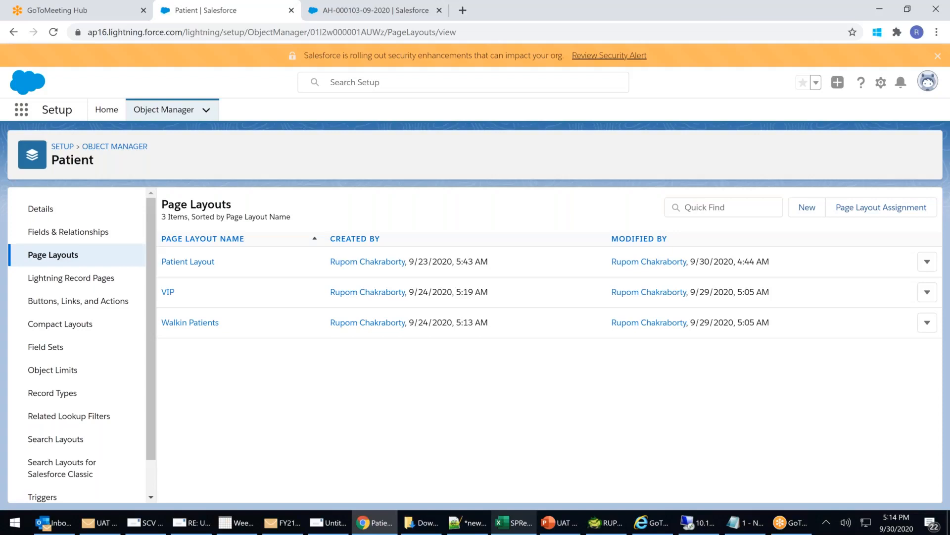
Reload the patient record page and view its Related tab.
click(368, 17)
click(250, 33)
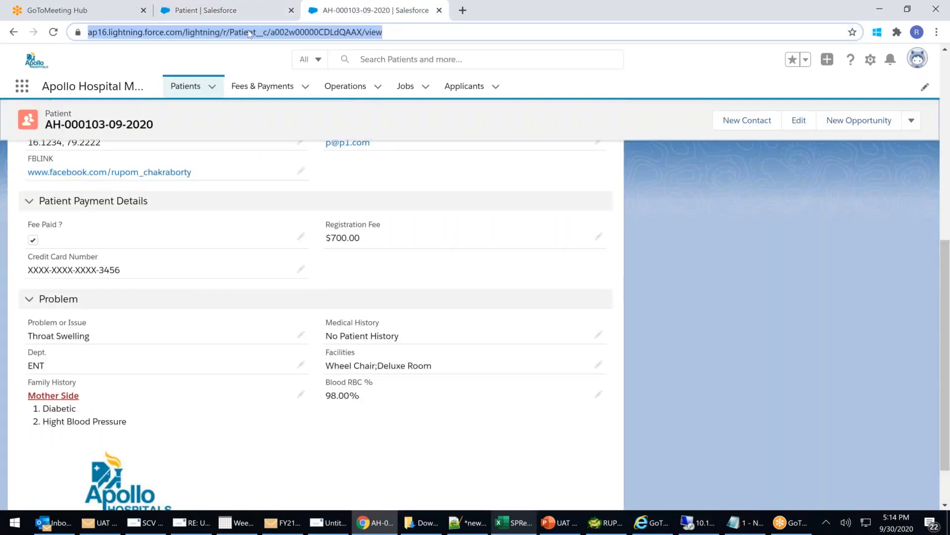
key(Return)
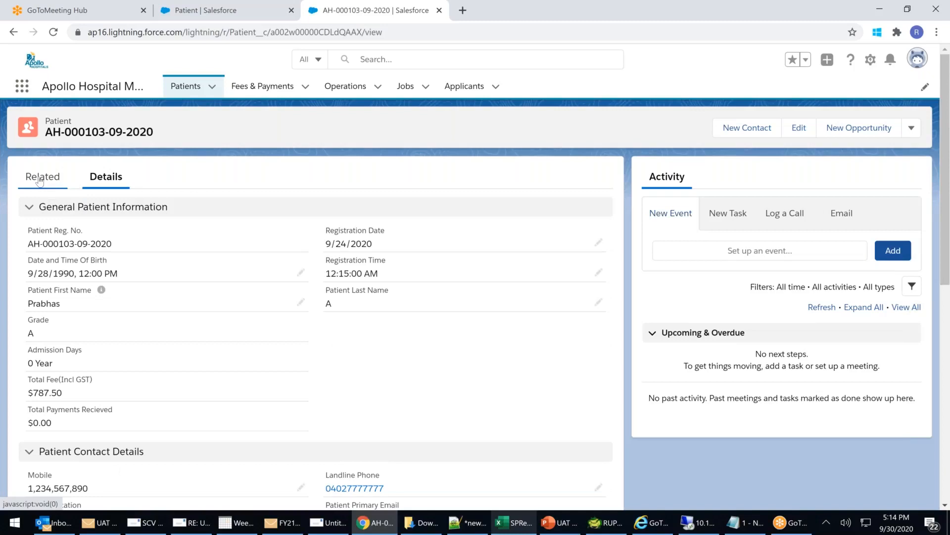
click(39, 181)
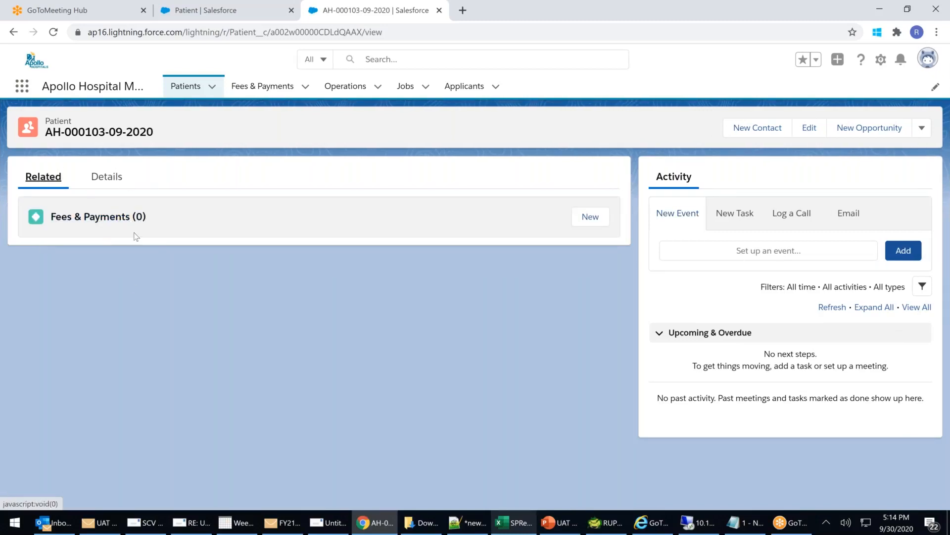
Reload the Patients list, reopen the first patient and check its related lists, showing only Fees & Payments (0).
click(184, 88)
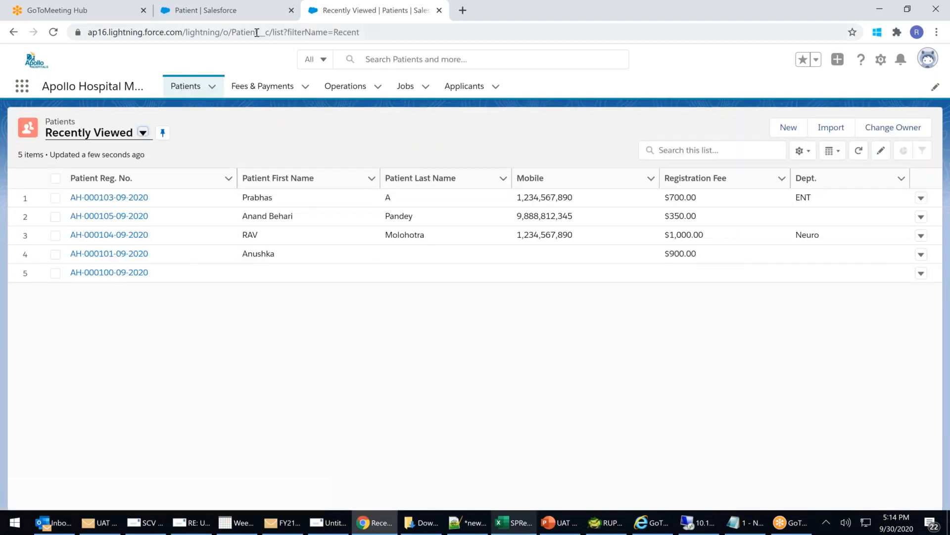
click(257, 32)
key(Return)
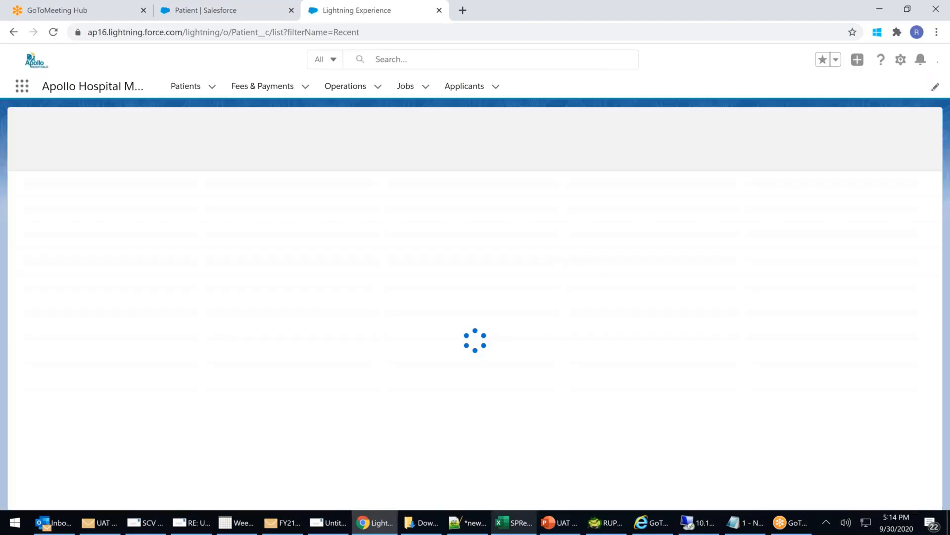
click(367, 28)
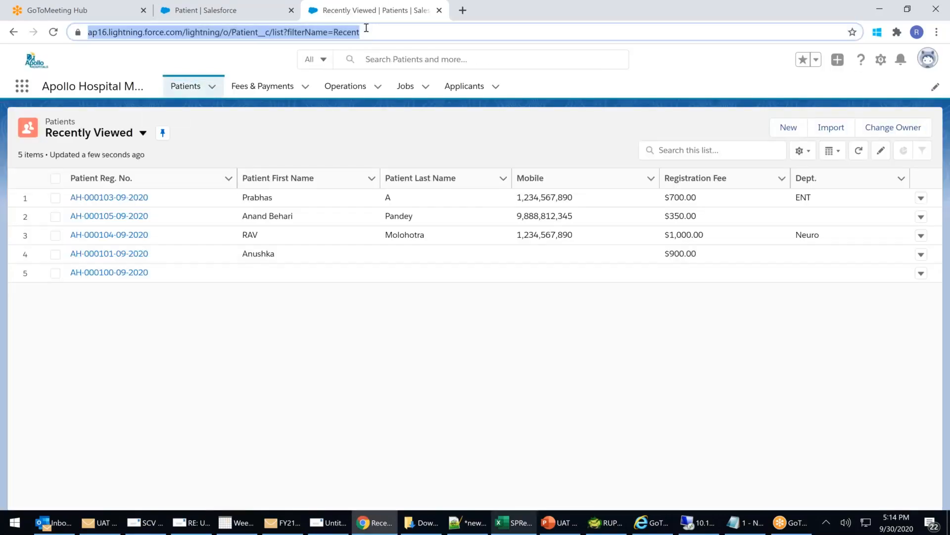
key(Return)
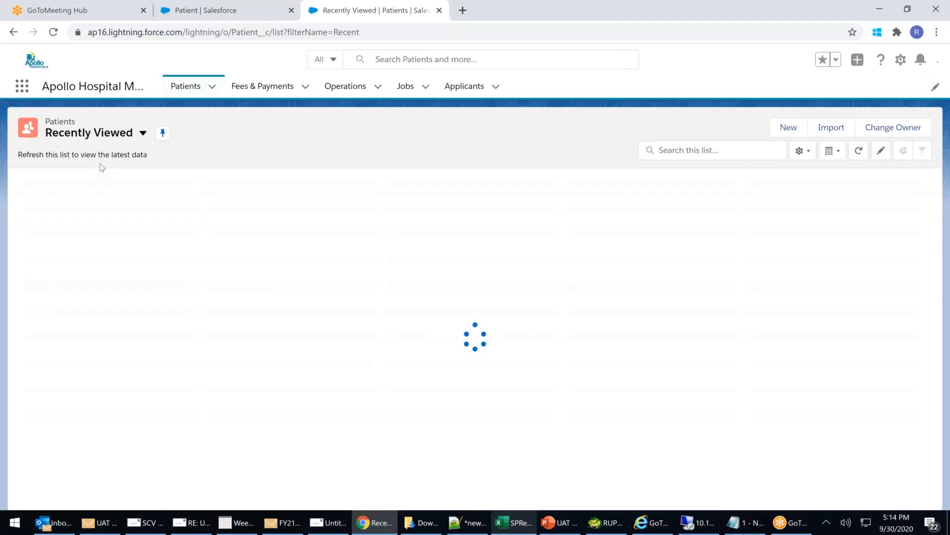
click(119, 201)
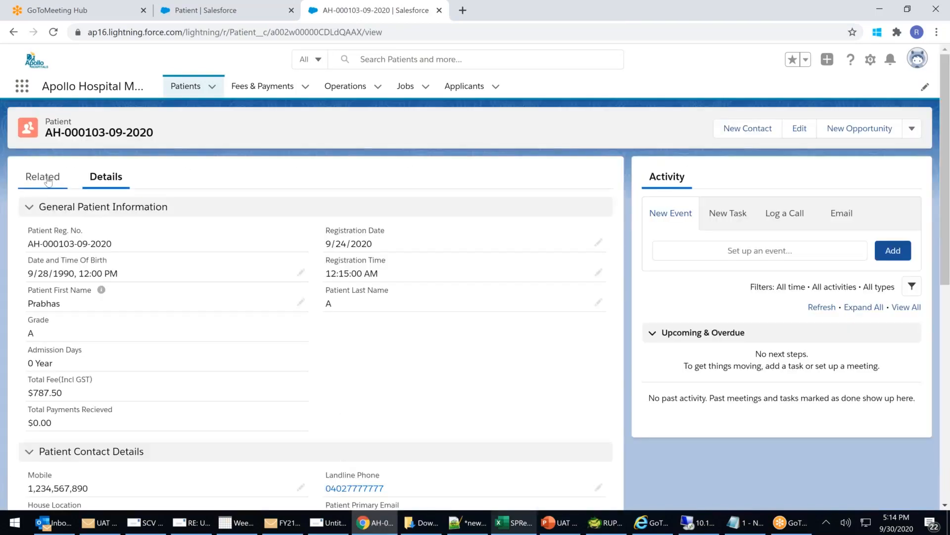
click(48, 180)
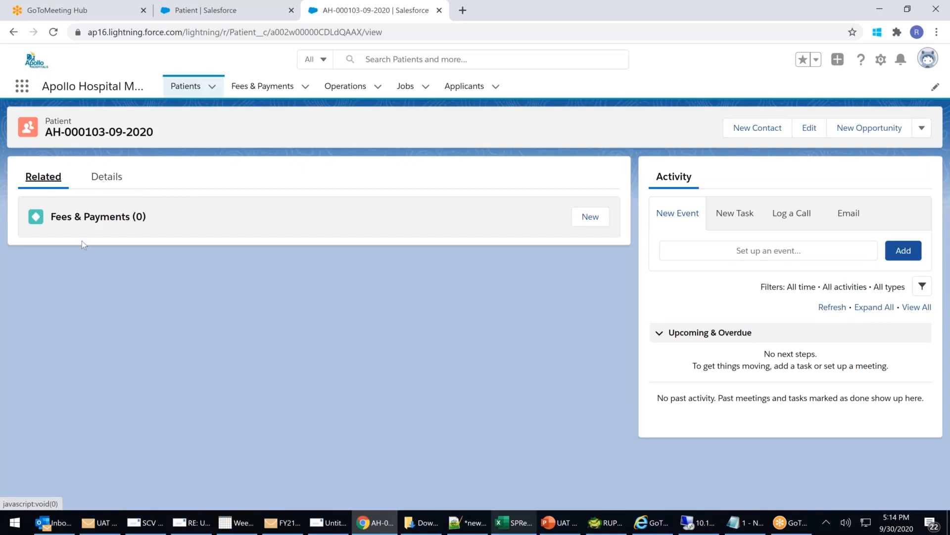
click(189, 15)
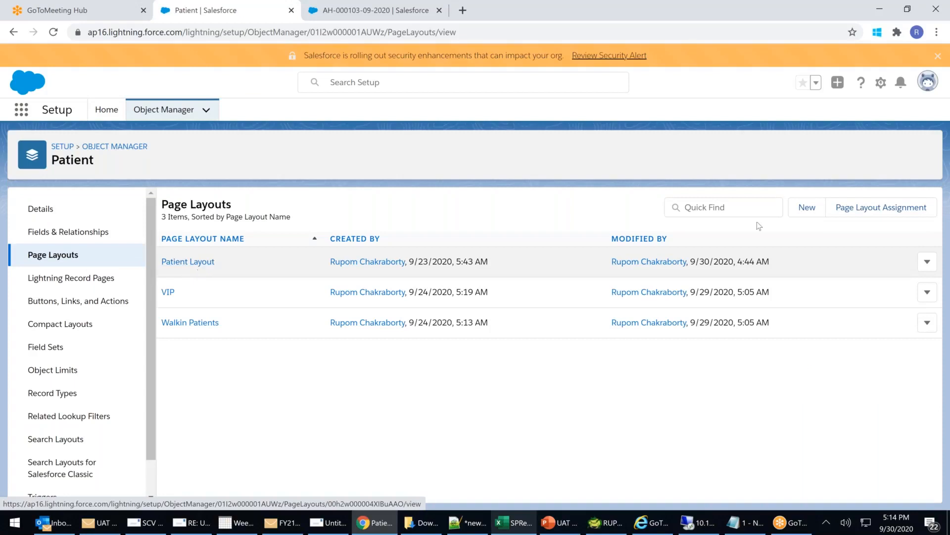
Review Patient page layout assignments, noting System Administrator uses Walkin Patients for all record types.
click(877, 212)
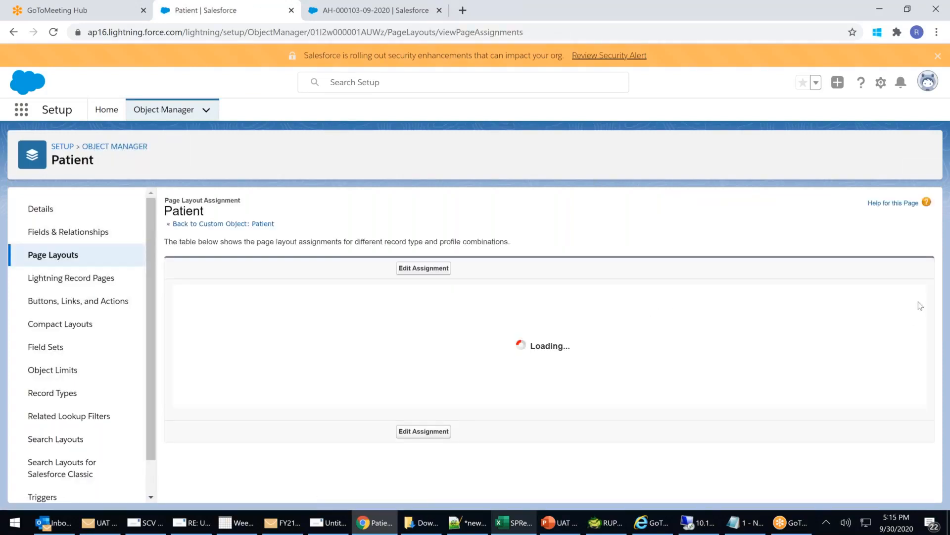
scroll(901, 351, down, 1)
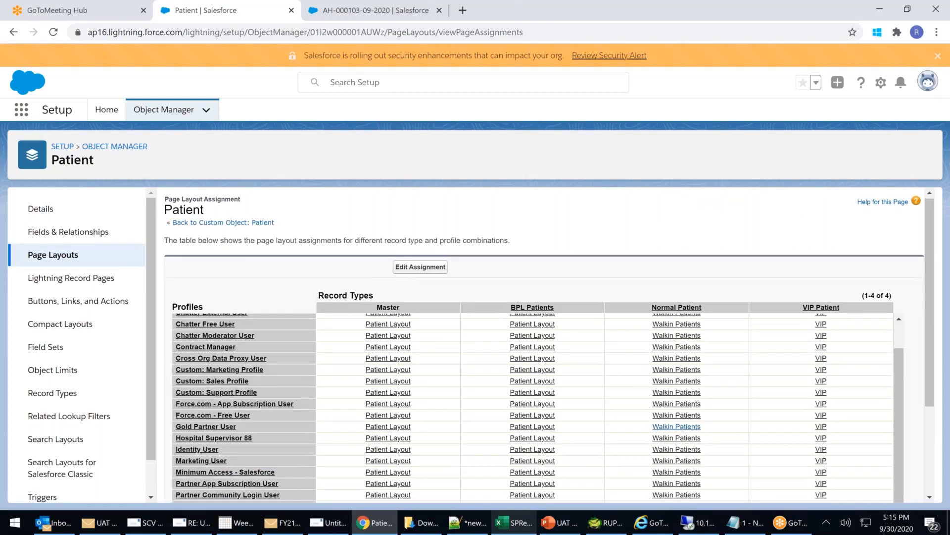
scroll(677, 426, down, 3)
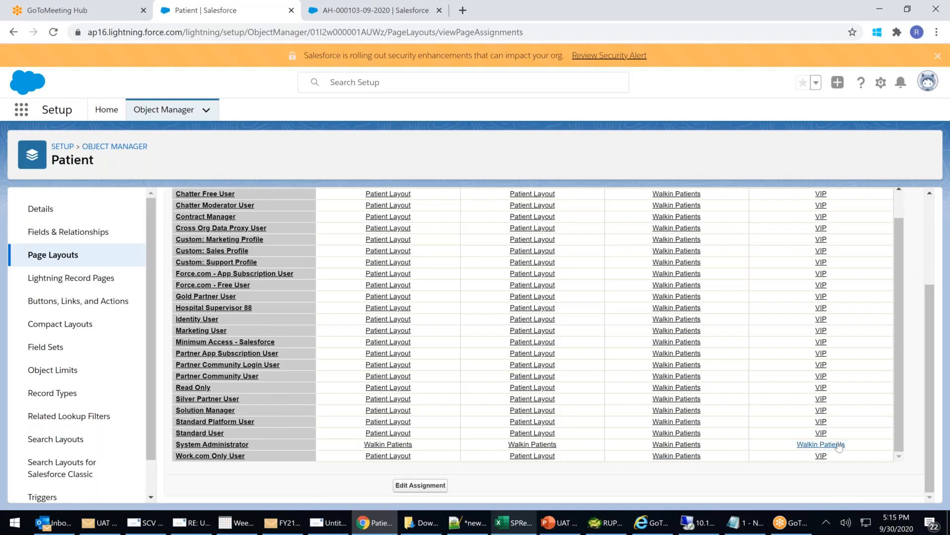
drag(844, 444, 364, 450)
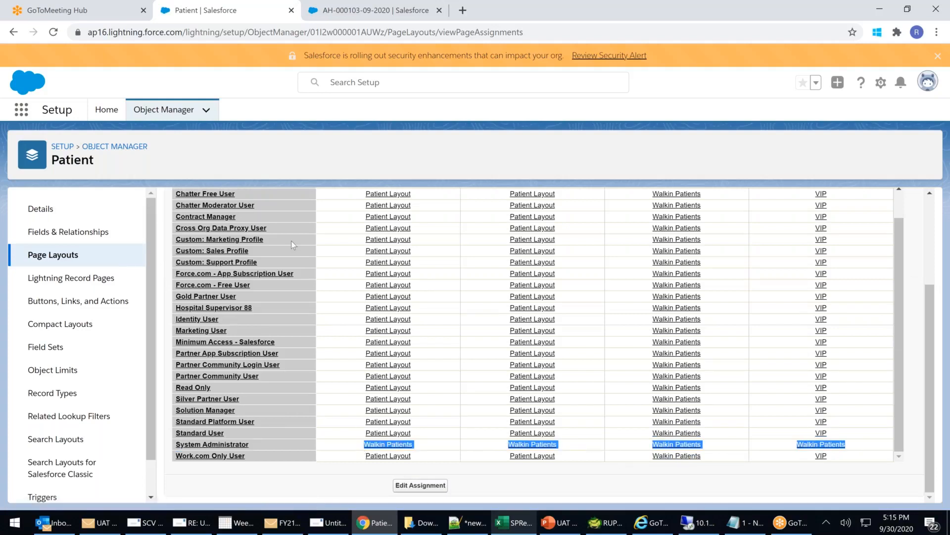
scroll(291, 240, up, 3)
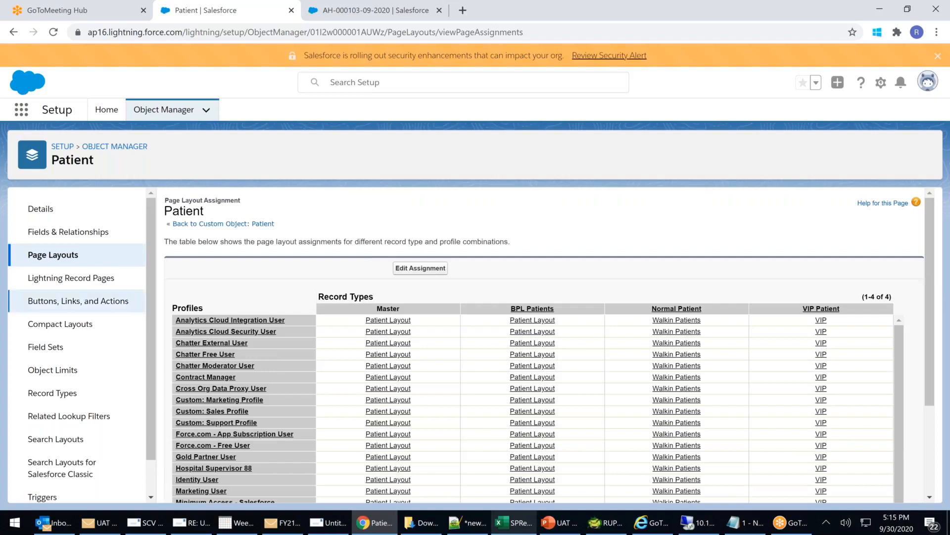
Drag Patient History into the Walkin Patients layout's related lists, save, and confirm the overwrite.
click(53, 254)
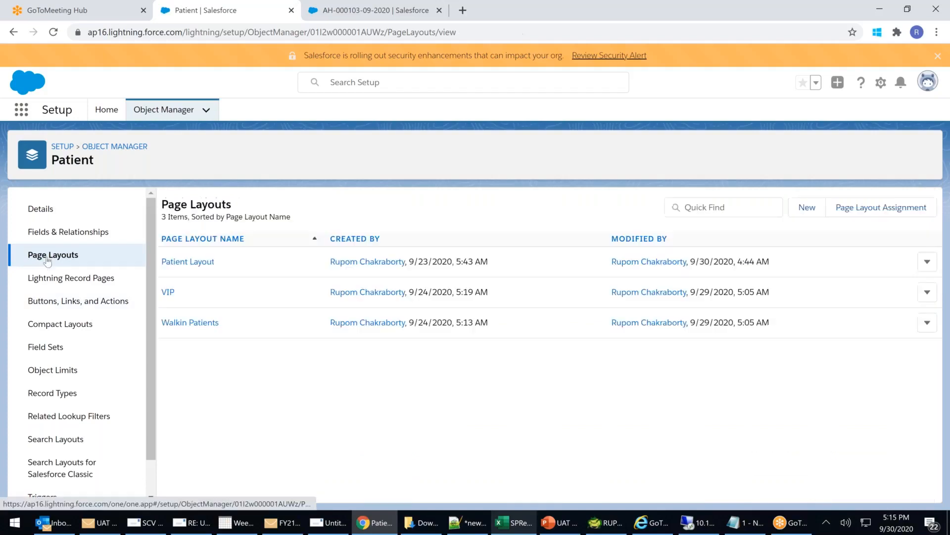
click(180, 324)
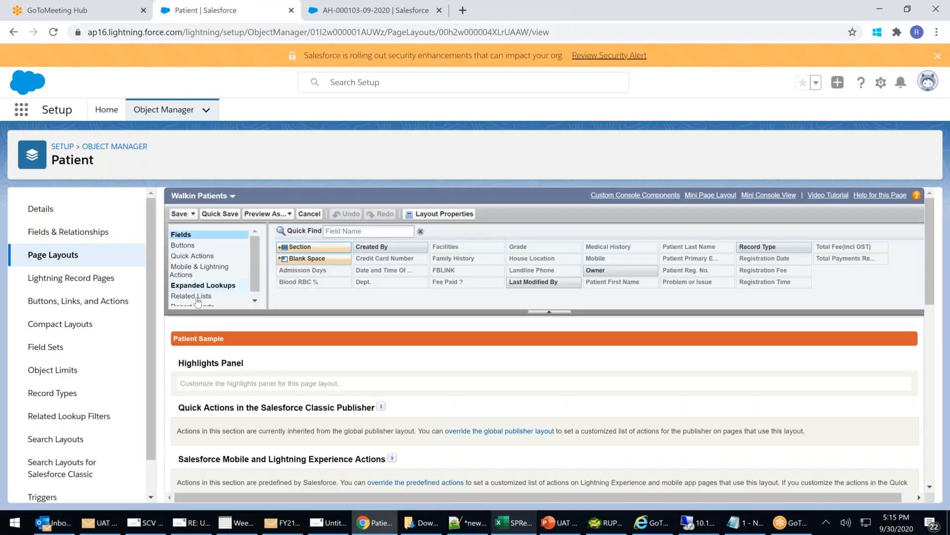
click(202, 300)
scroll(394, 334, down, 10)
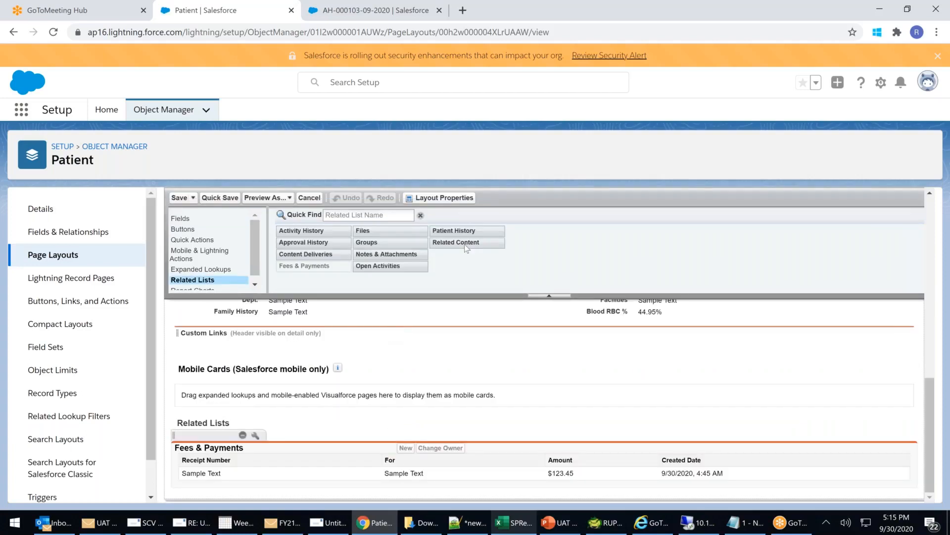
drag(456, 230, 208, 440)
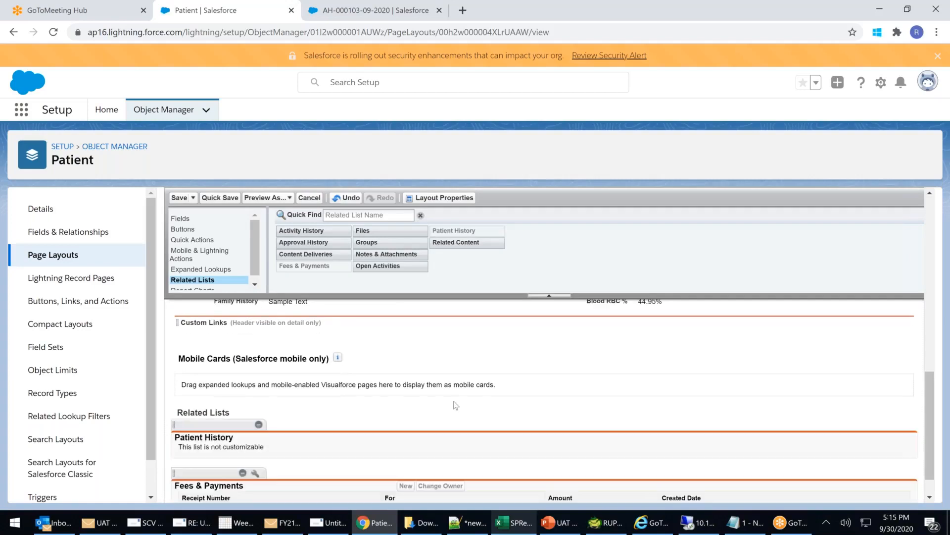
click(179, 198)
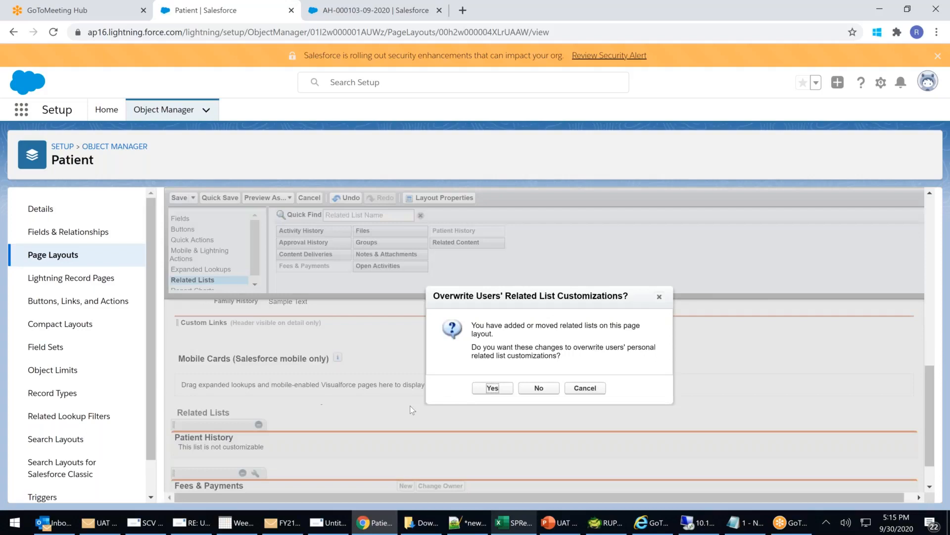
click(493, 389)
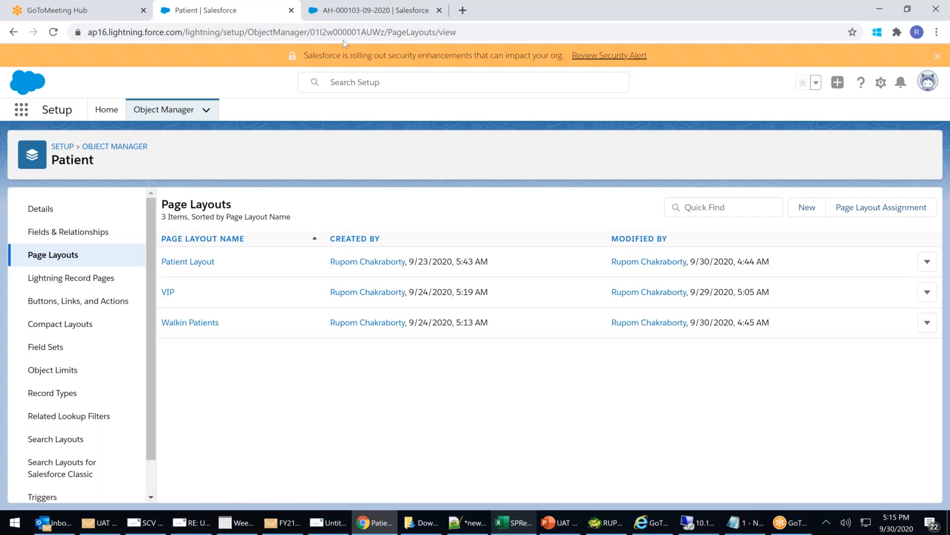
In the record tab, go to the Patients list and reload it twice.
click(370, 13)
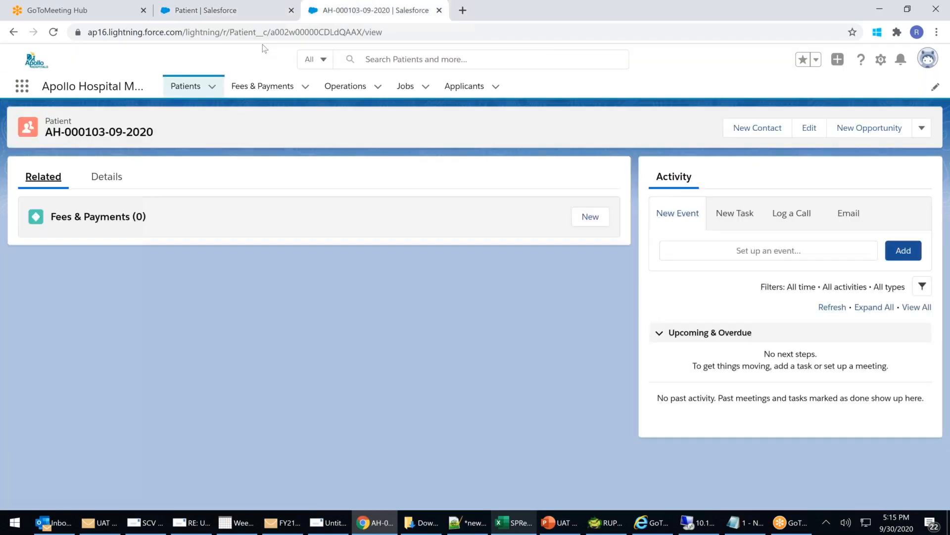
click(193, 87)
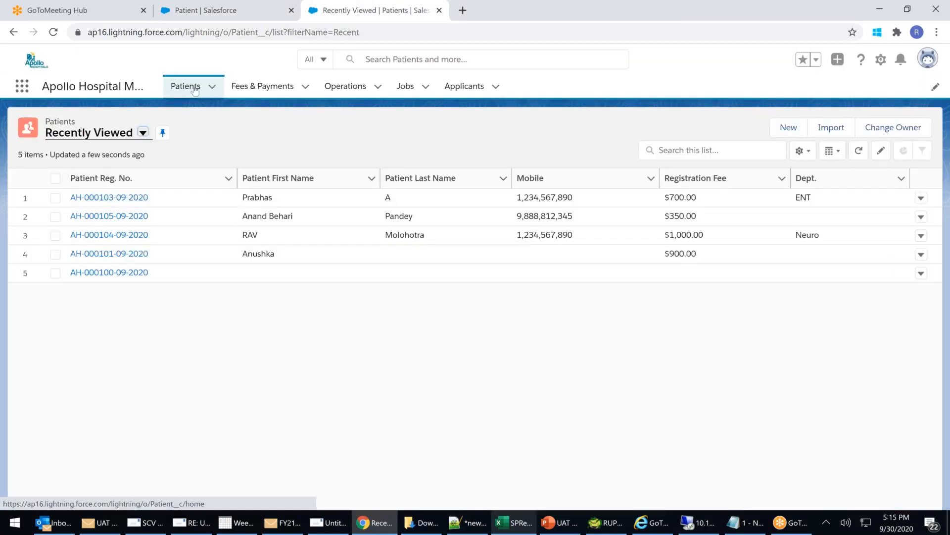
click(385, 33)
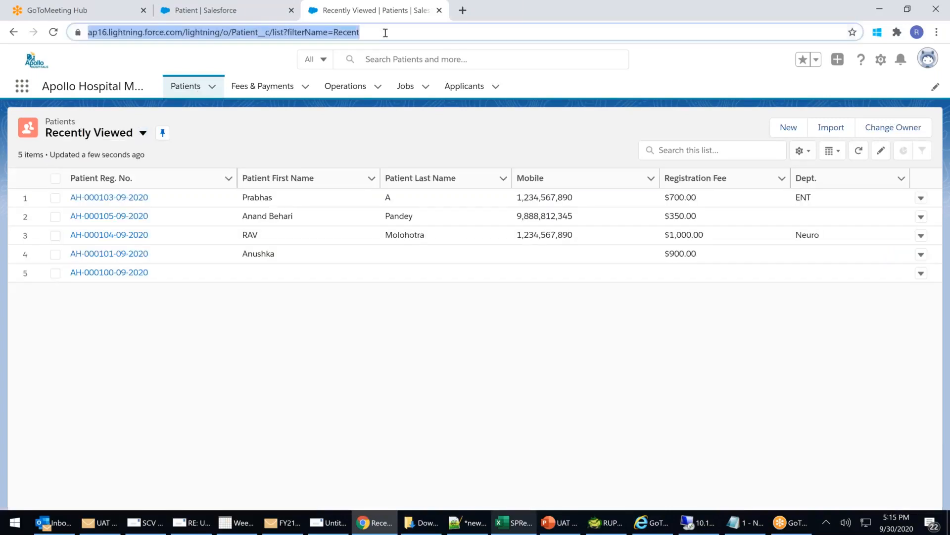
key(Return)
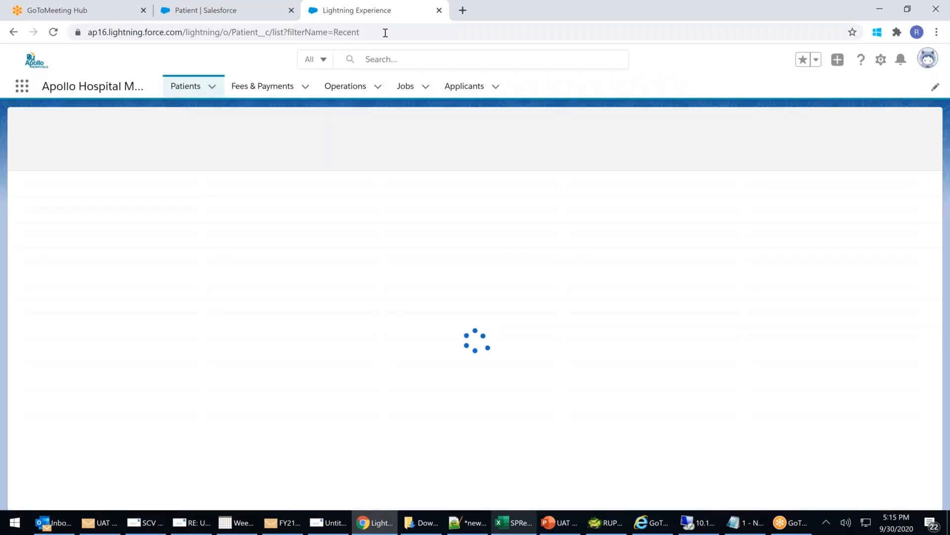
click(385, 32)
key(Return)
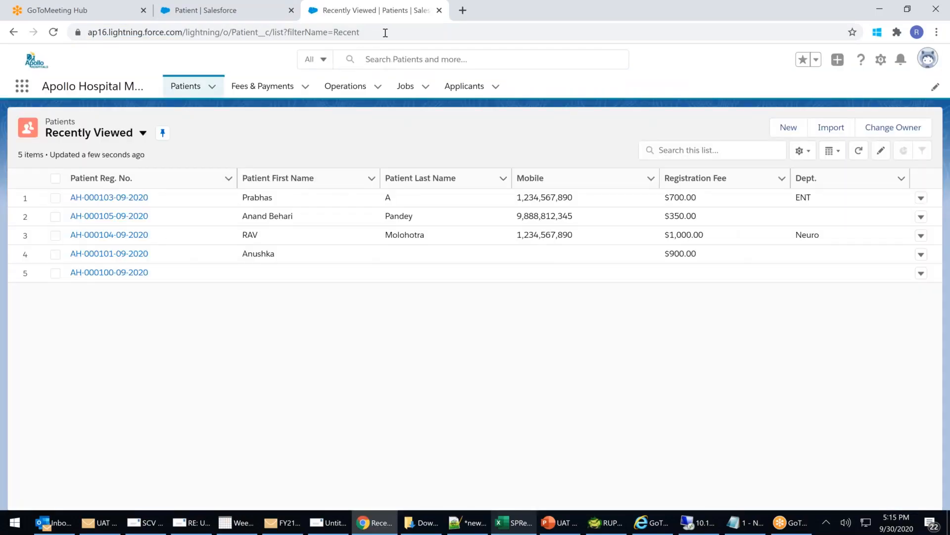
click(119, 201)
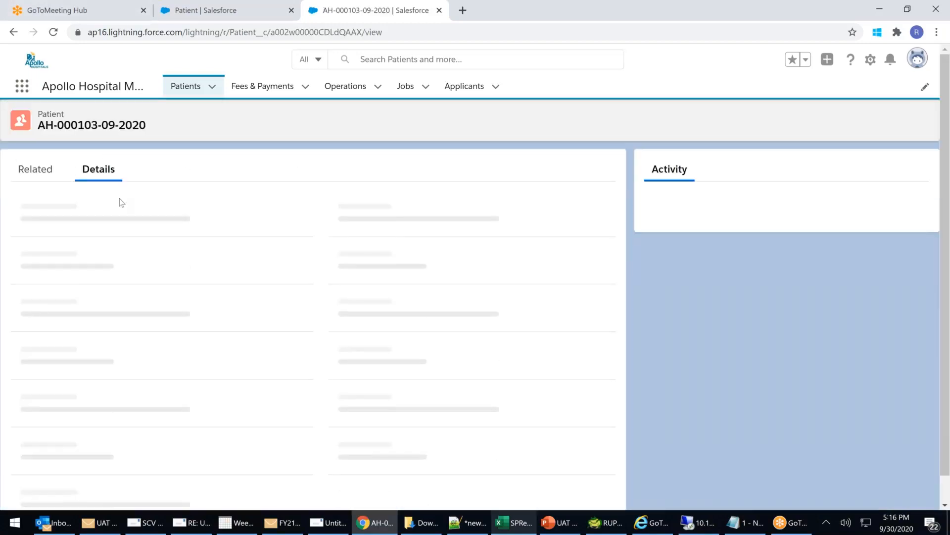
click(46, 179)
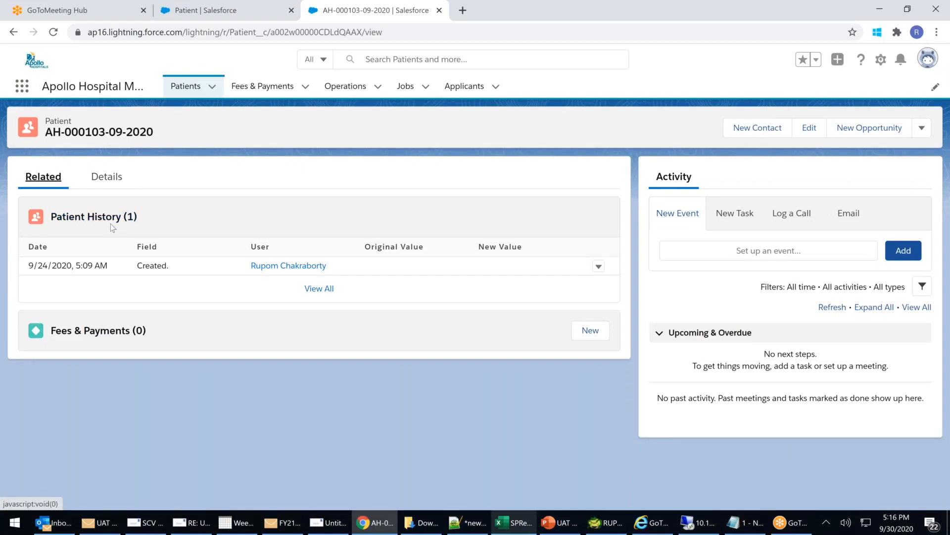
drag(122, 266, 318, 265)
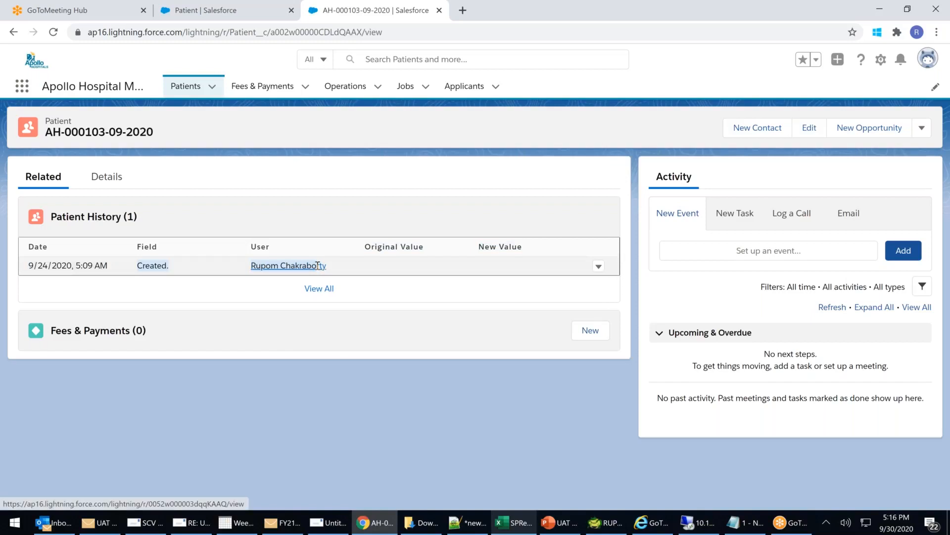
click(400, 324)
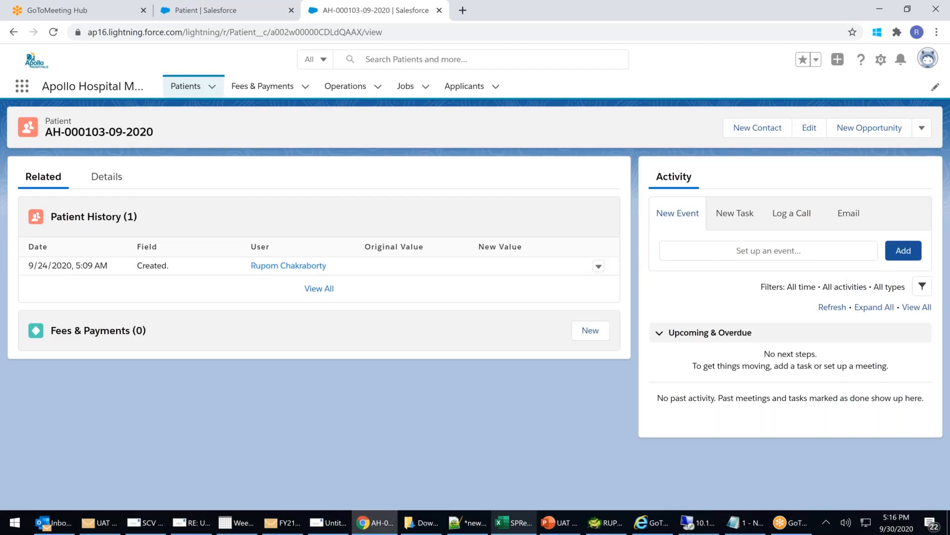
click(113, 182)
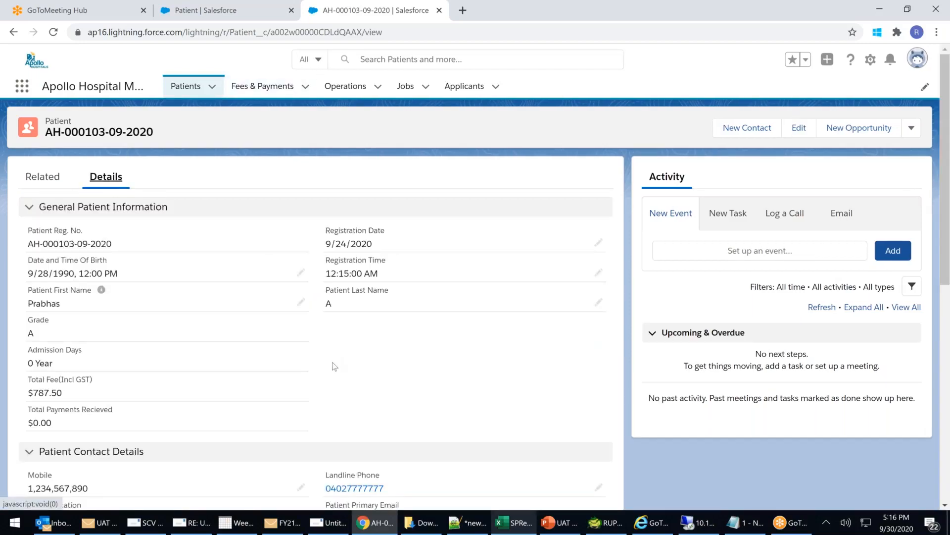
Replace the patient's primary email with a new address, change the mobile number's last digits, and save.
scroll(335, 366, down, 4)
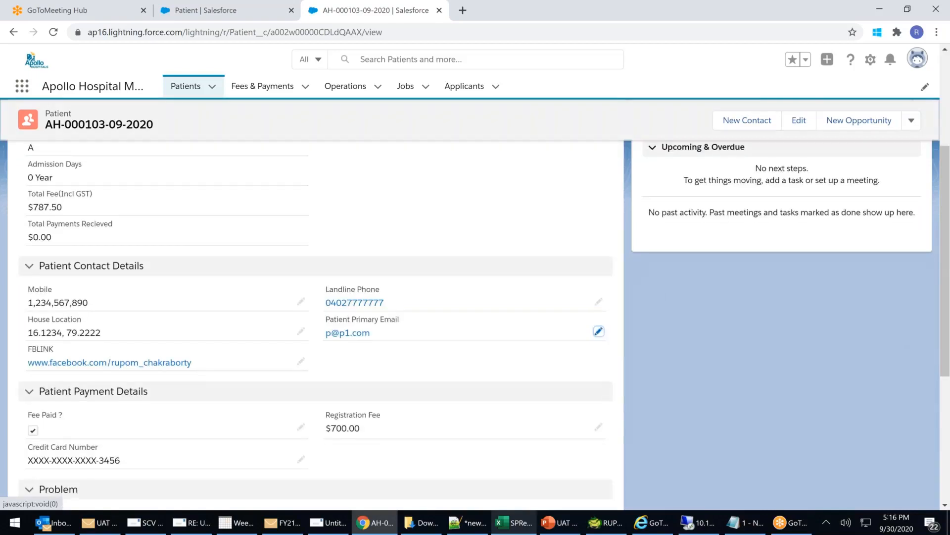
click(599, 331)
key(ctrl+a)
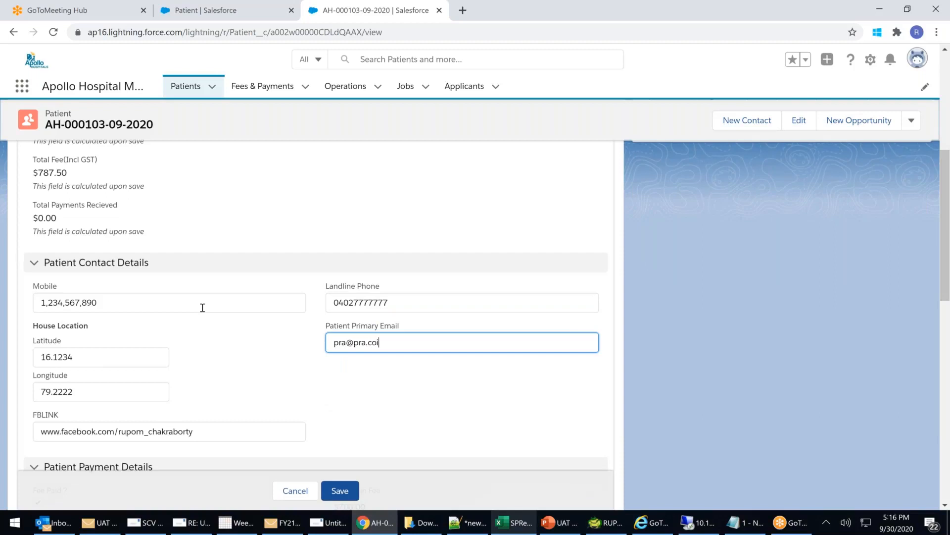
click(106, 306)
key(BackSpace)
key(BackSpace)
text(88)
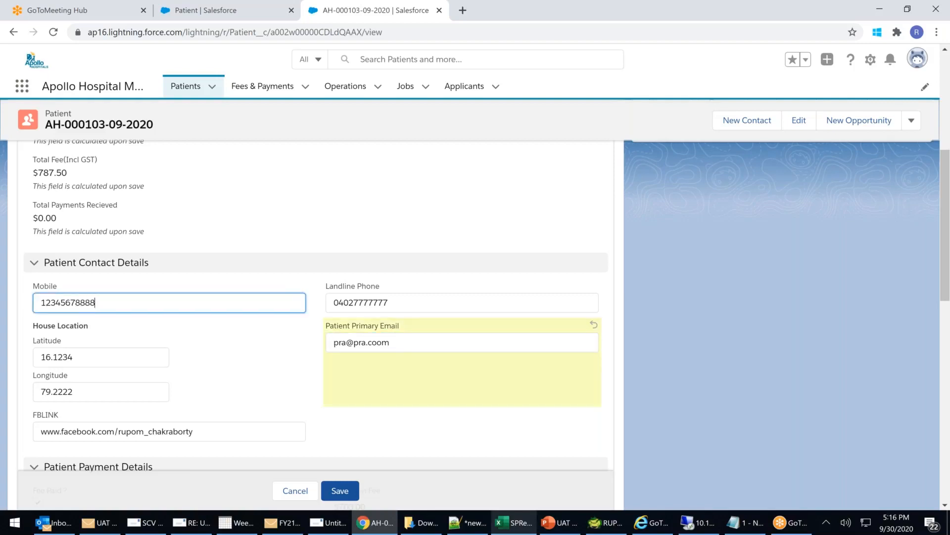
click(342, 491)
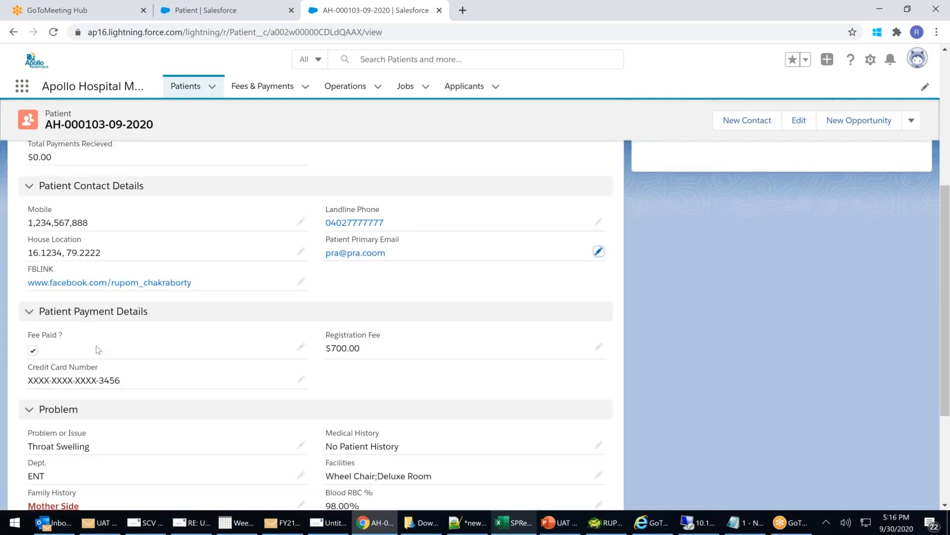
Highlight the changed mobile digits, then return to the Related lists to see Patient History.
double_click(79, 222)
scroll(160, 271, up, 1)
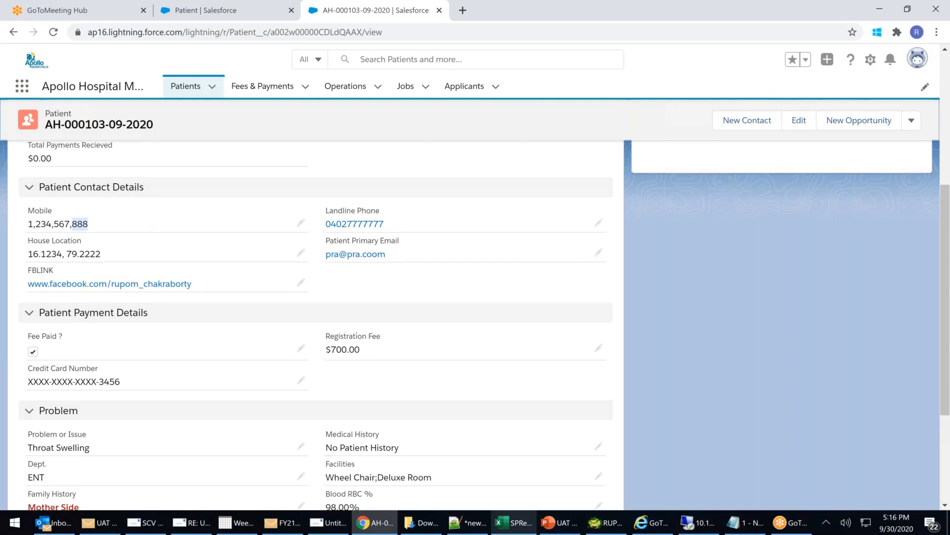
scroll(160, 248, up, 5)
click(42, 179)
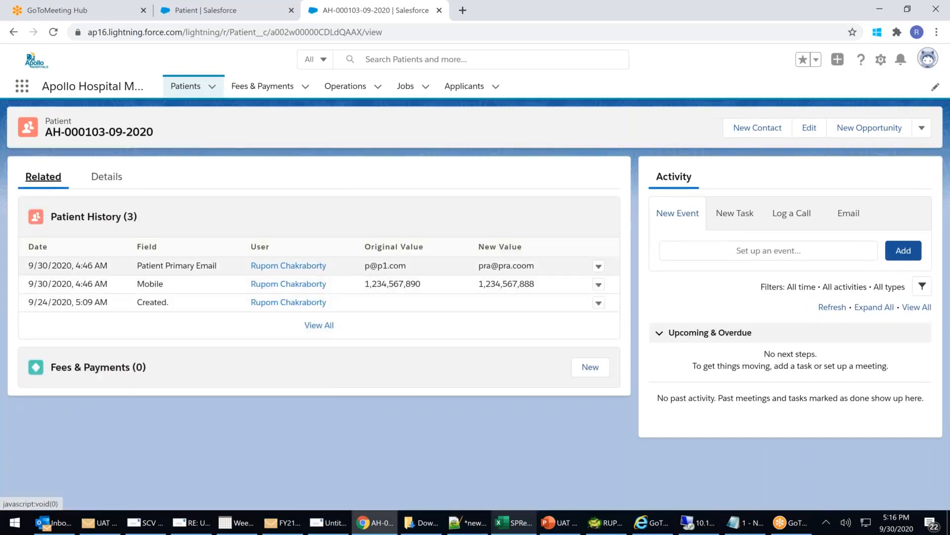
click(367, 284)
drag(366, 283, 548, 287)
drag(364, 266, 548, 270)
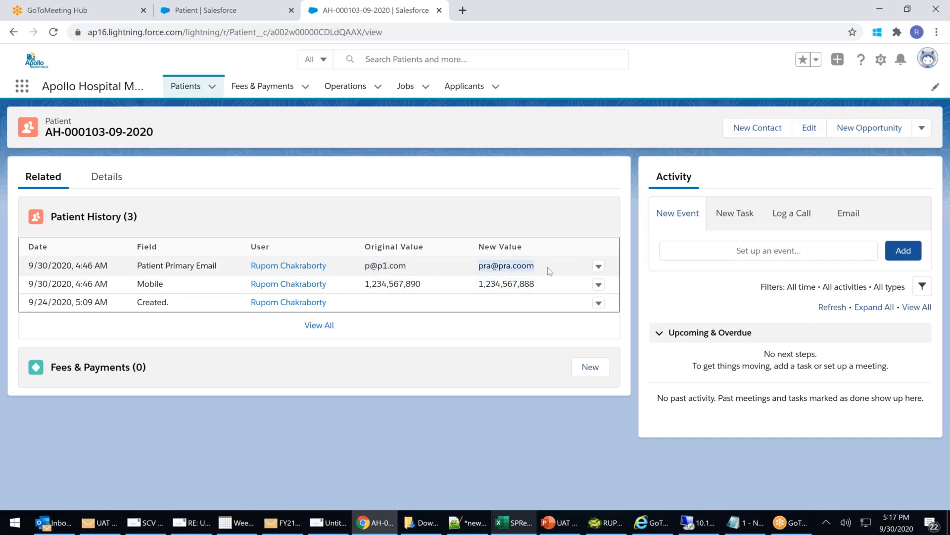
click(599, 267)
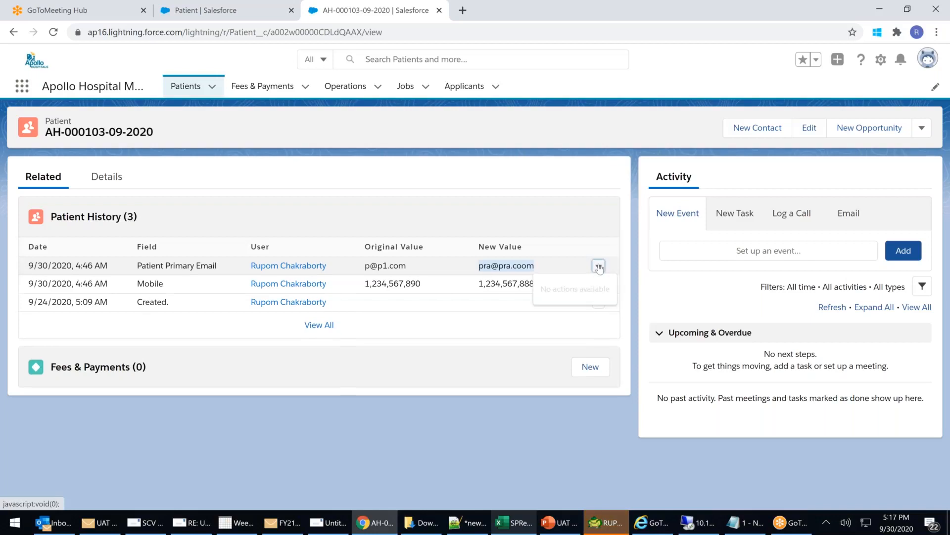
click(566, 234)
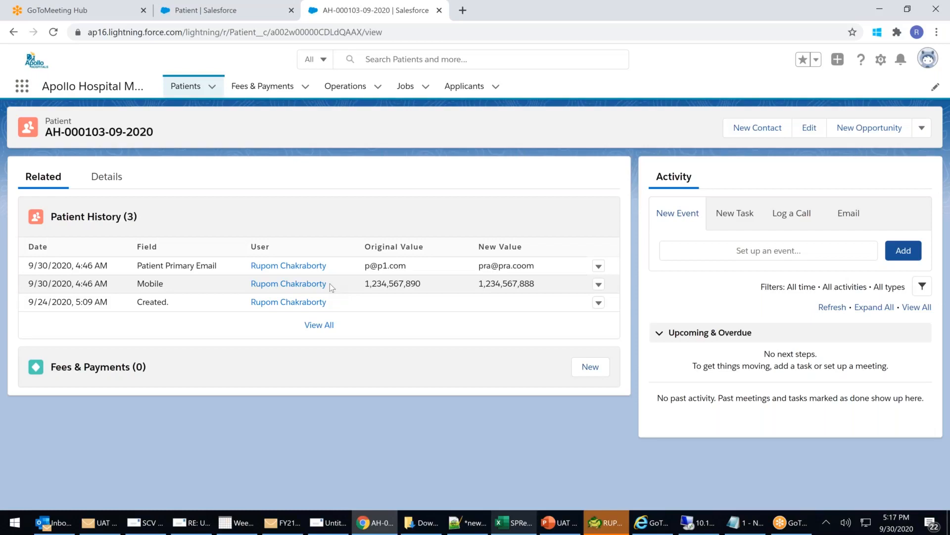
From Setup home, open View Setup Audit Trail under the Security group.
click(235, 12)
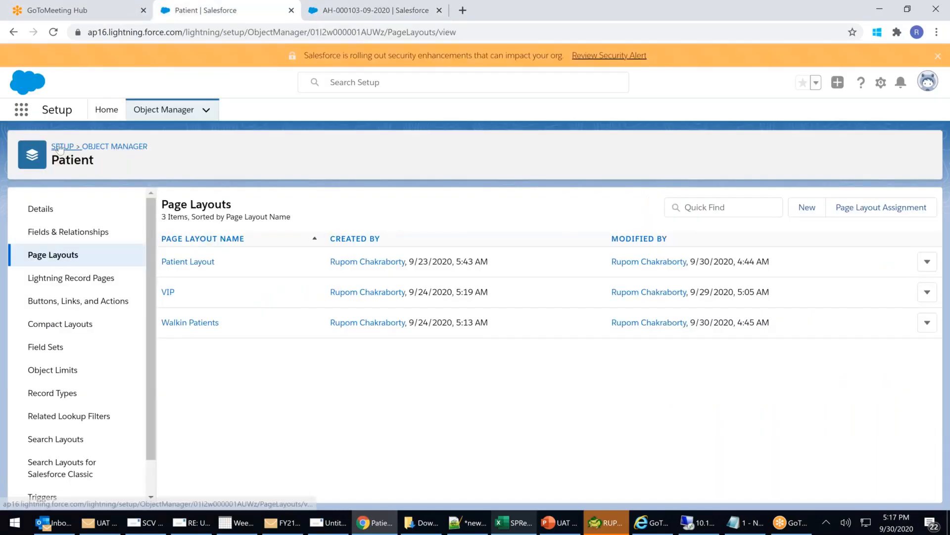
click(106, 110)
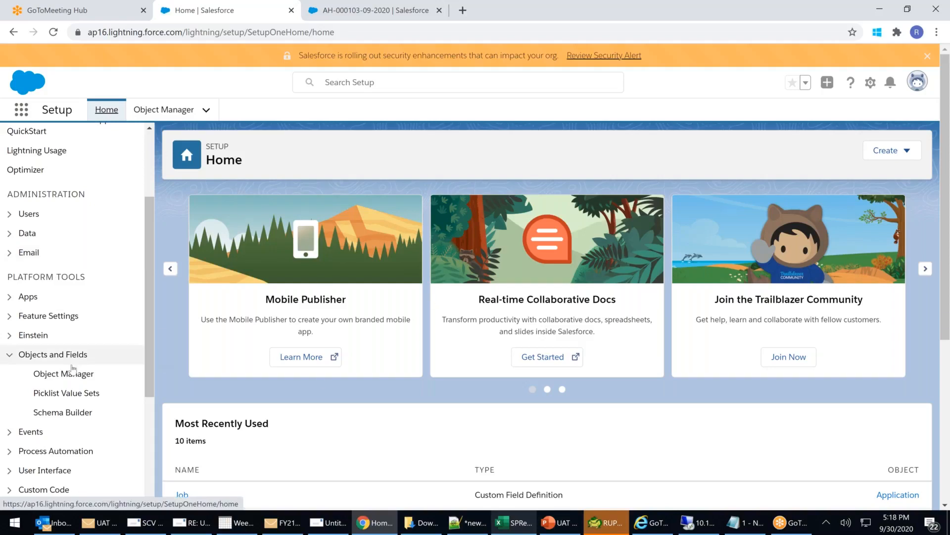
scroll(74, 369, down, 4)
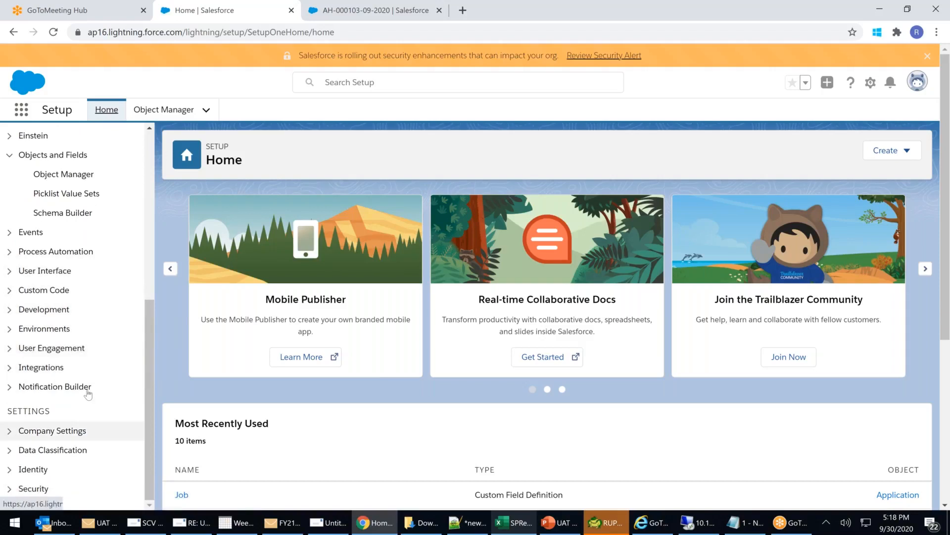
click(9, 493)
scroll(9, 493, down, 8)
scroll(60, 458, down, 1)
click(60, 458)
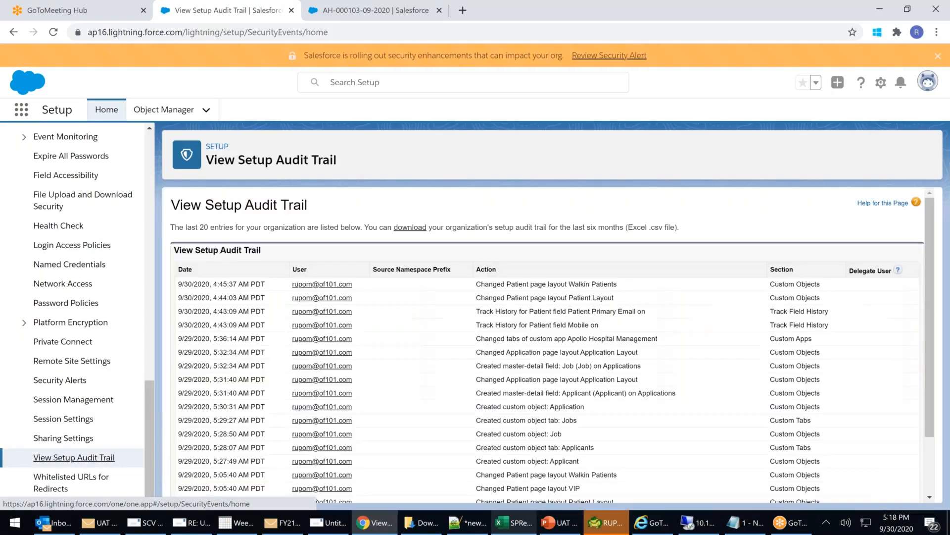
Highlight the layout change and the Primary Email and Mobile history-tracking audit entries.
drag(510, 285, 590, 286)
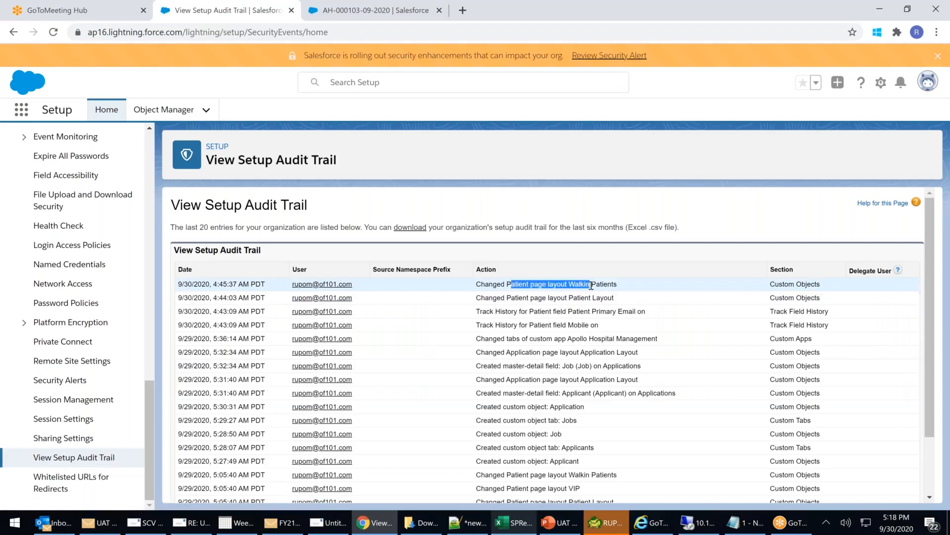
click(506, 285)
drag(482, 311, 634, 311)
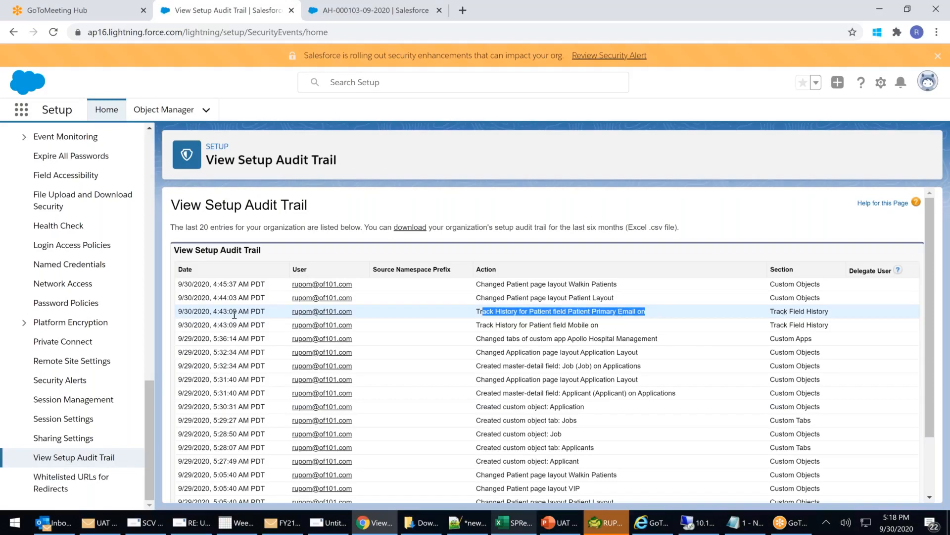
drag(521, 325, 612, 328)
drag(529, 324, 602, 329)
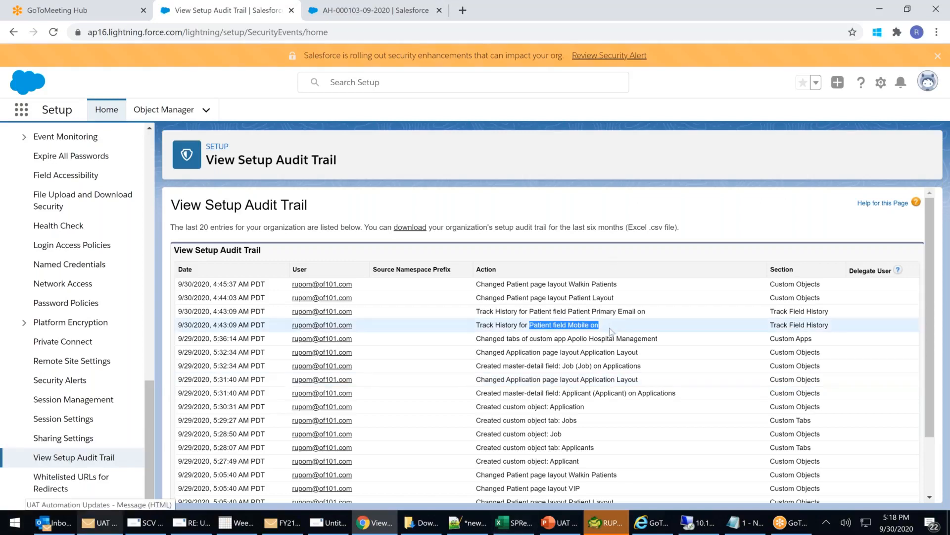
scroll(612, 332, down, 1)
scroll(612, 331, down, 1)
drag(526, 372, 617, 376)
drag(518, 412, 600, 413)
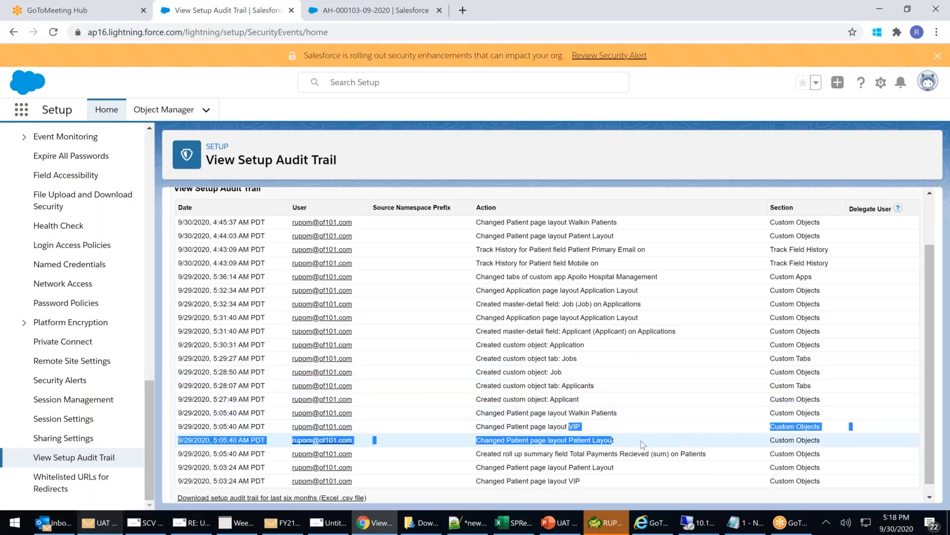
scroll(643, 445, down, 1)
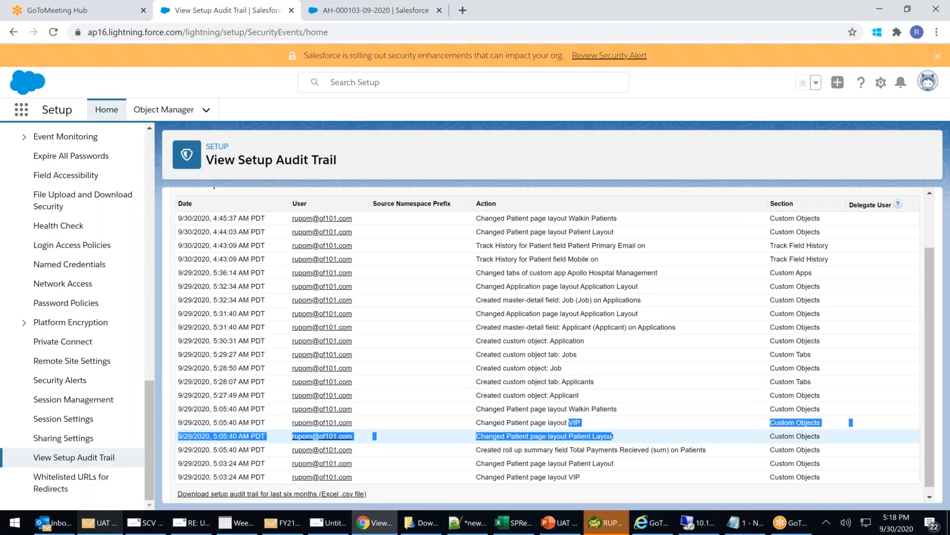
scroll(511, 442, down, 1)
drag(511, 442, 683, 442)
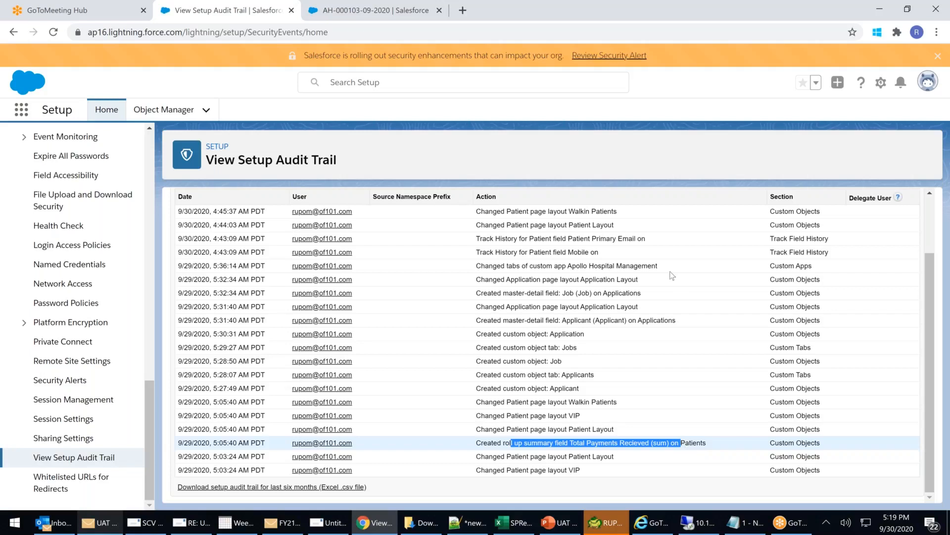
scroll(626, 324, up, 3)
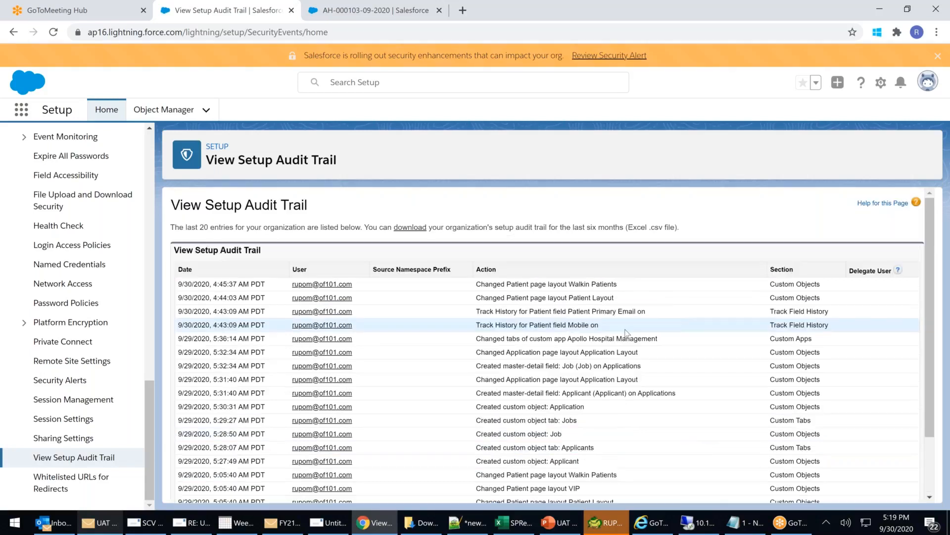
scroll(626, 332, down, 3)
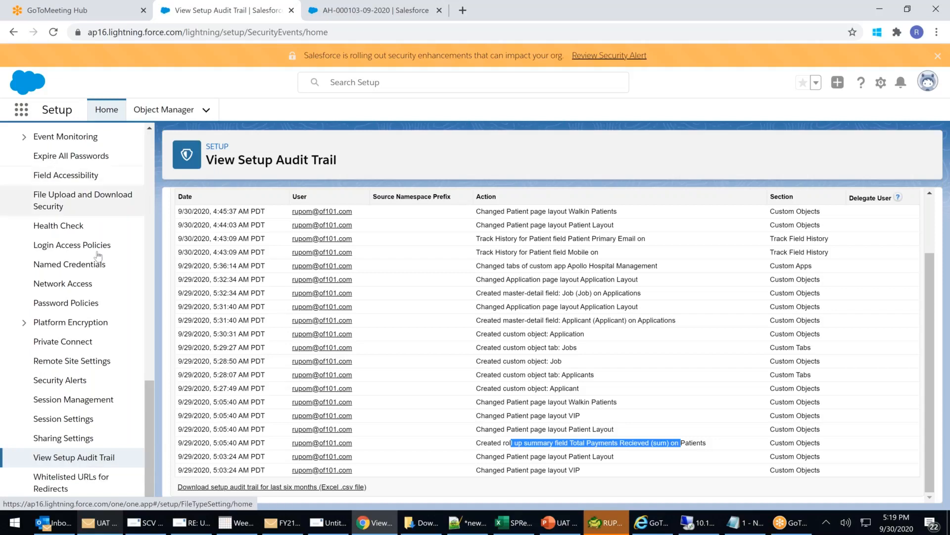
scroll(108, 243, up, 5)
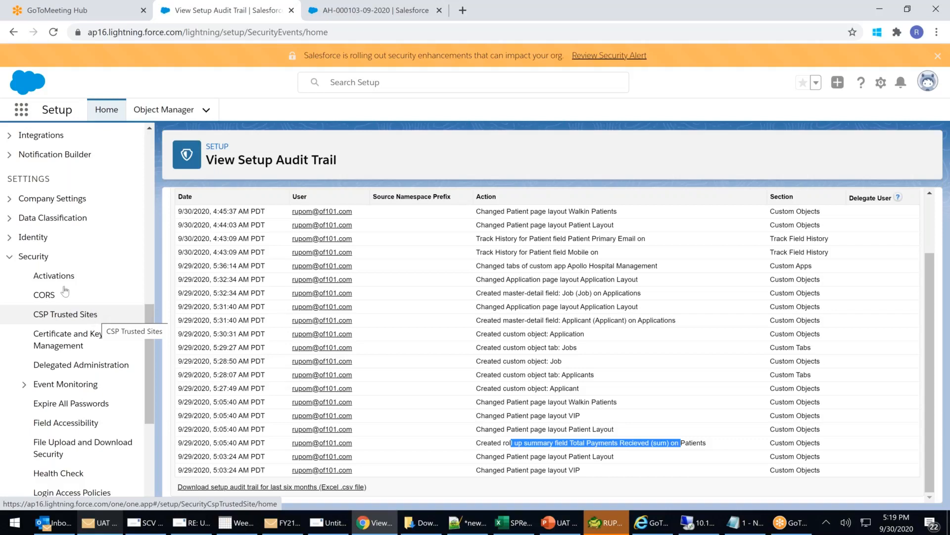
click(11, 258)
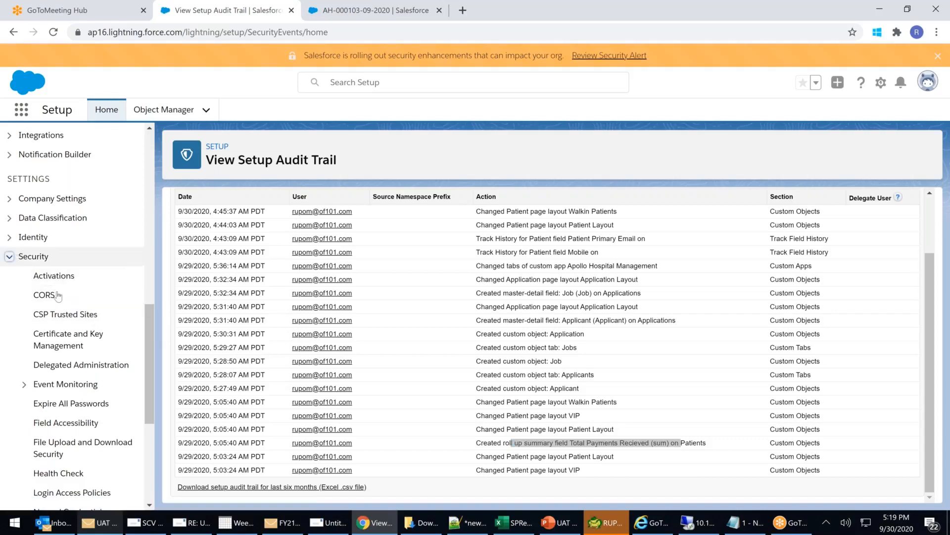
scroll(74, 297, up, 7)
Open Object Manager and select the custom Patient object (Patient__c) from the list.
click(83, 300)
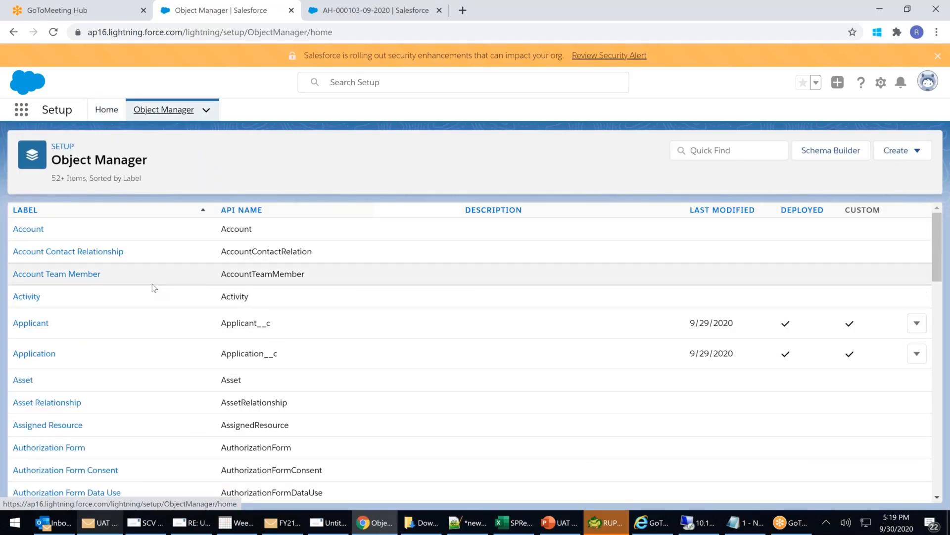
scroll(145, 283, down, 12)
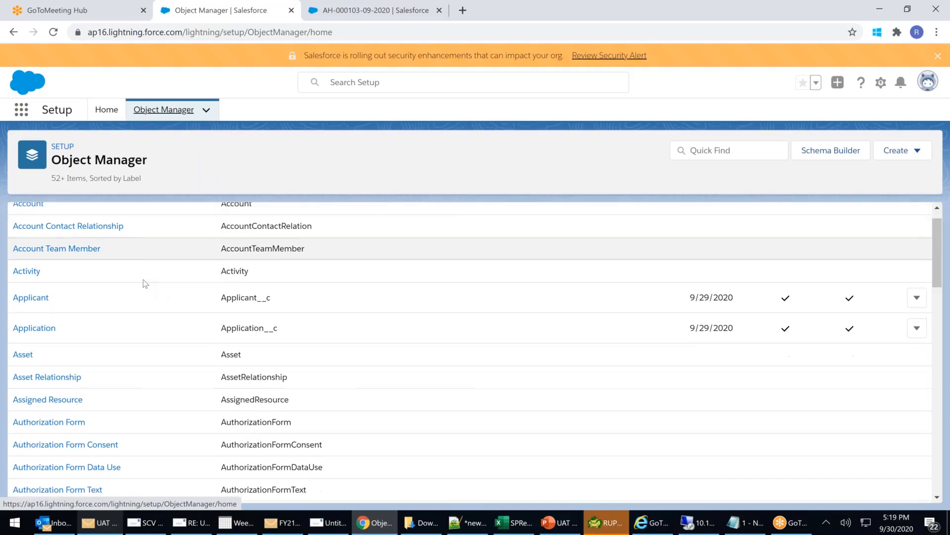
scroll(157, 322, down, 12)
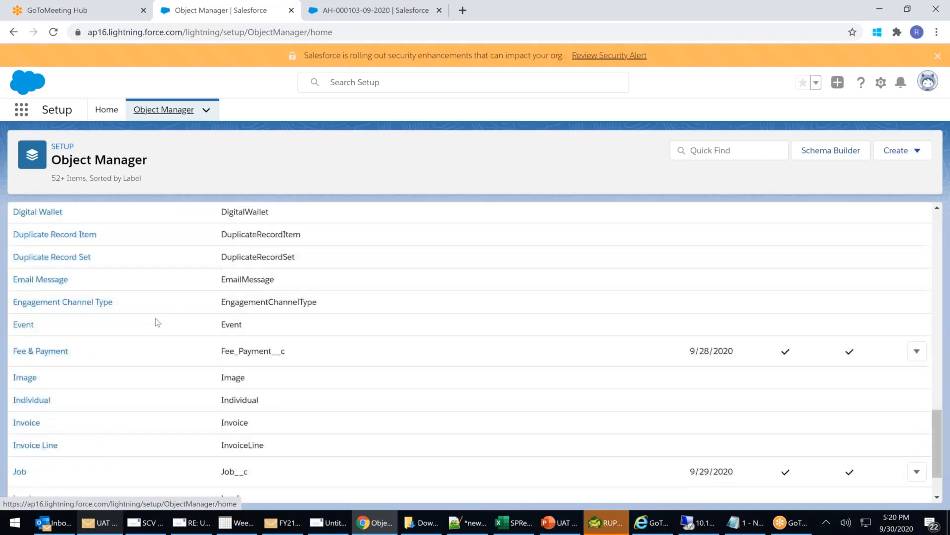
scroll(155, 318, down, 4)
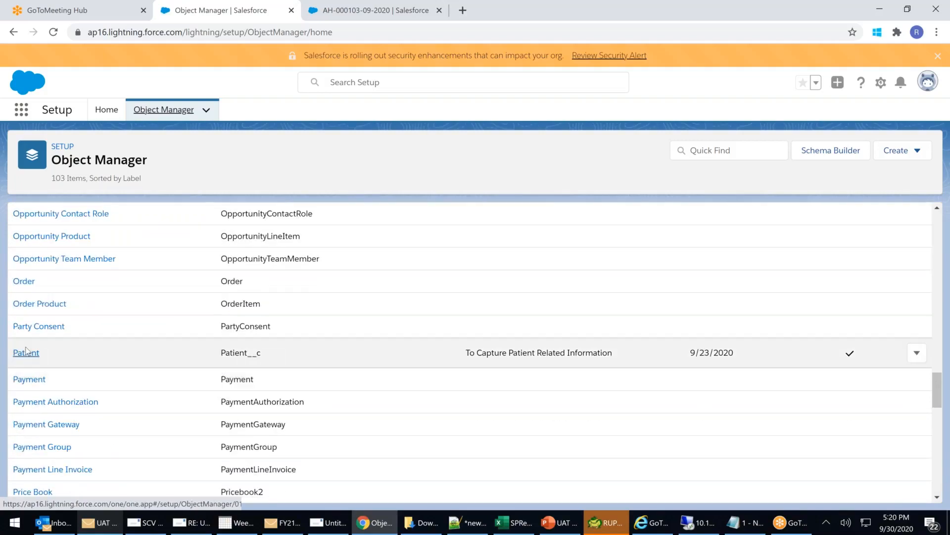
click(25, 352)
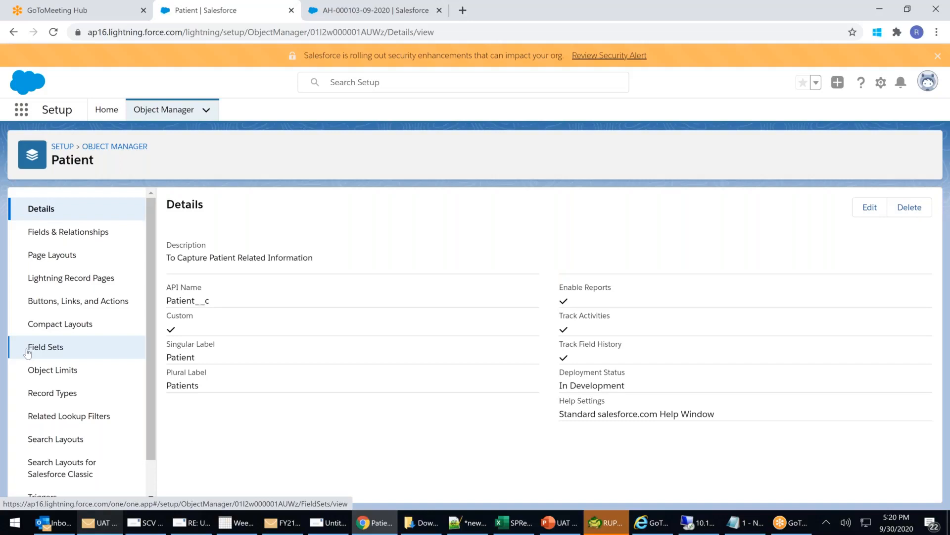
Search the Patient object's Fields & Relationships for 'city' and find no existing field.
click(68, 231)
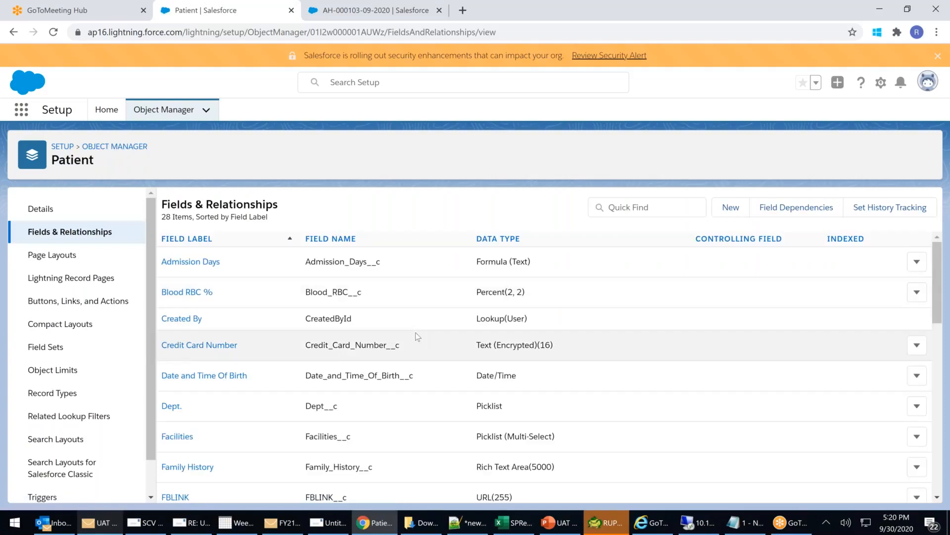
scroll(416, 333, down, 5)
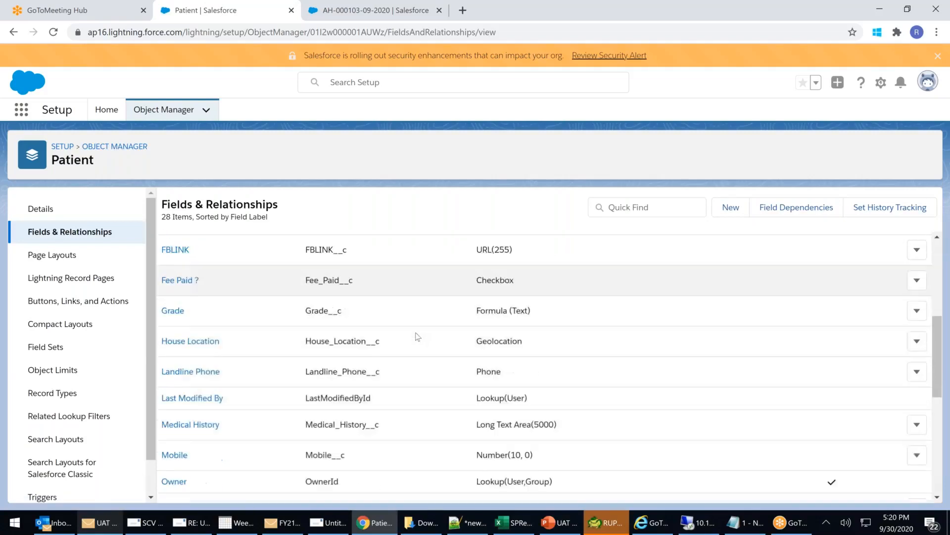
scroll(416, 334, down, 1)
scroll(416, 335, down, 1)
click(632, 203)
text(city)
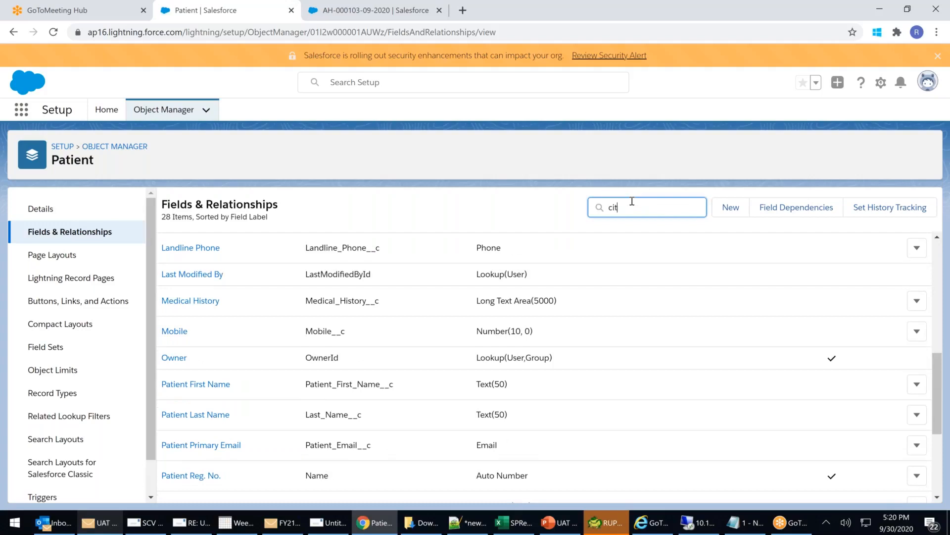
key(BackSpace)
key(BackSpace)
key(BackSpace)
key(BackSpace)
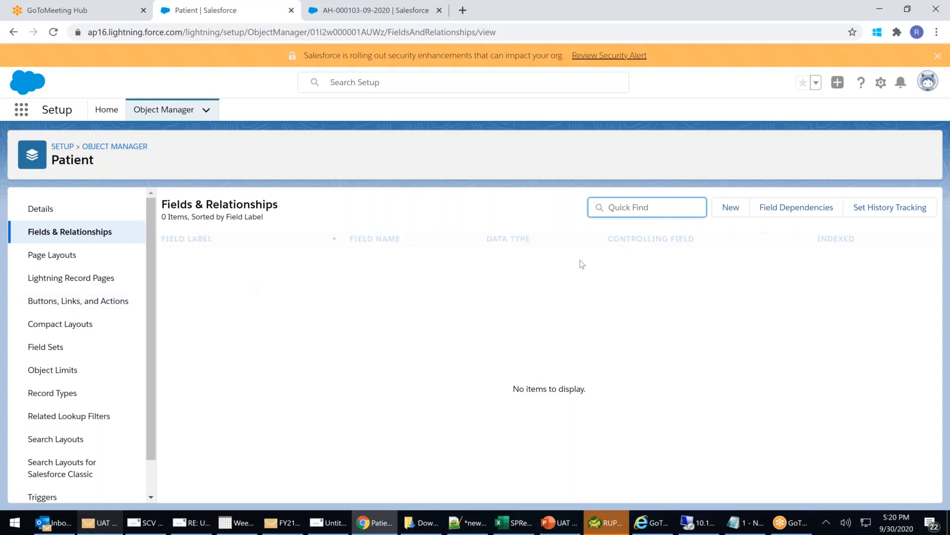
Create a new Text field labelled City with length 100 and save it.
click(732, 208)
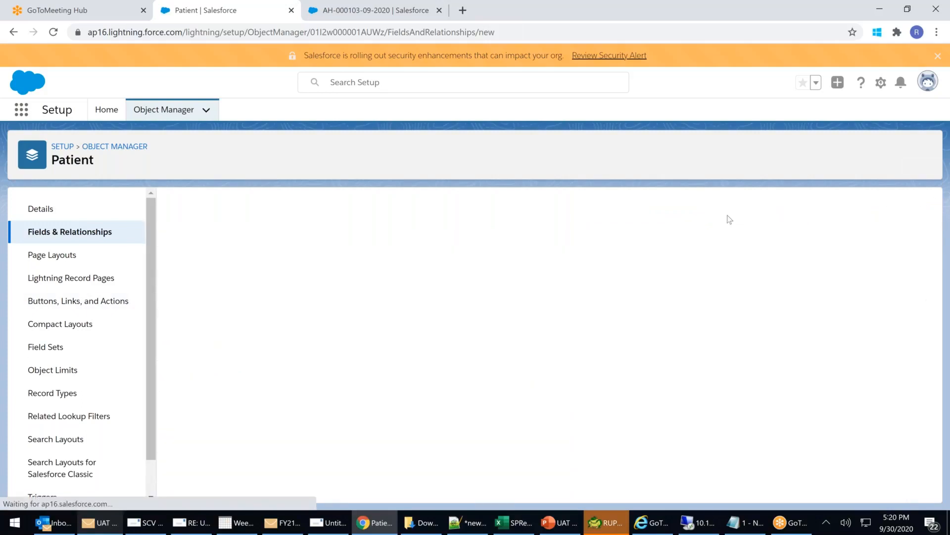
scroll(381, 327, down, 9)
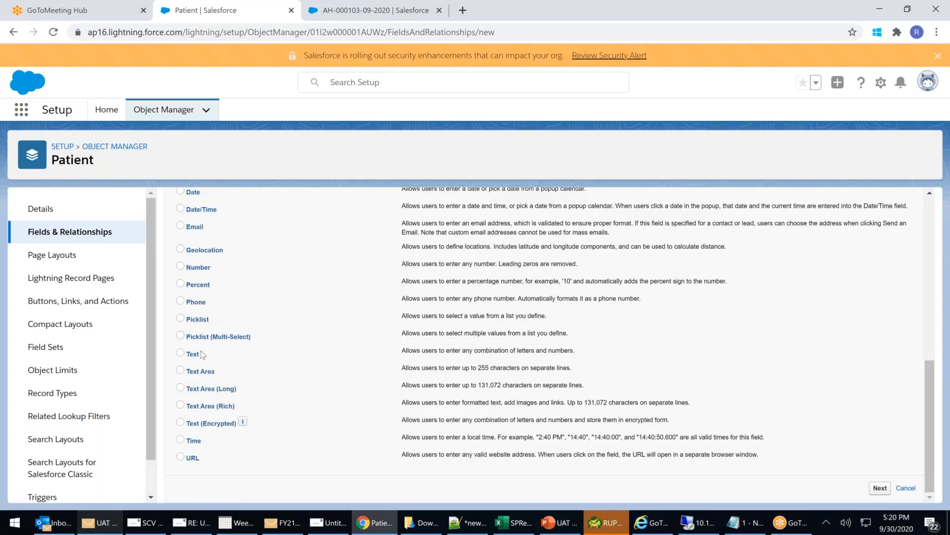
click(181, 353)
click(879, 487)
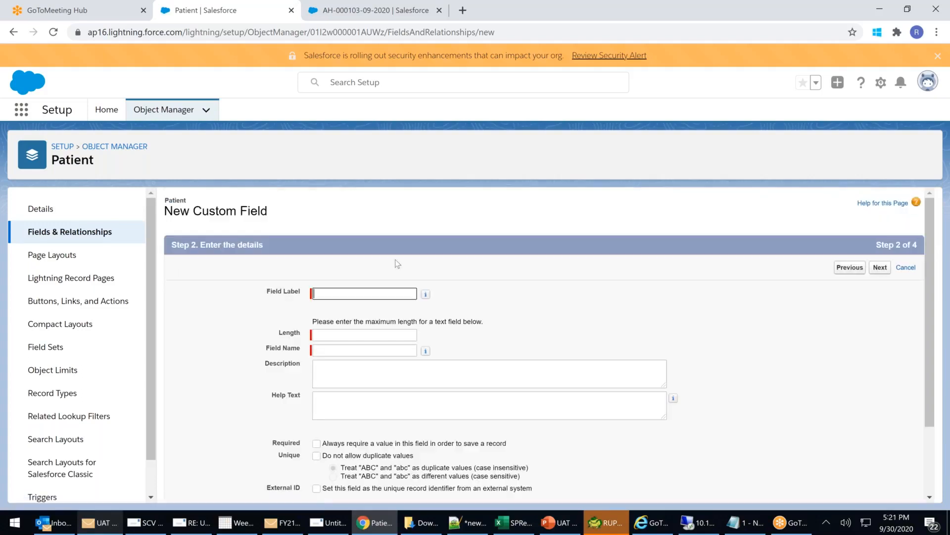
click(333, 294)
text(City)
click(554, 341)
click(336, 333)
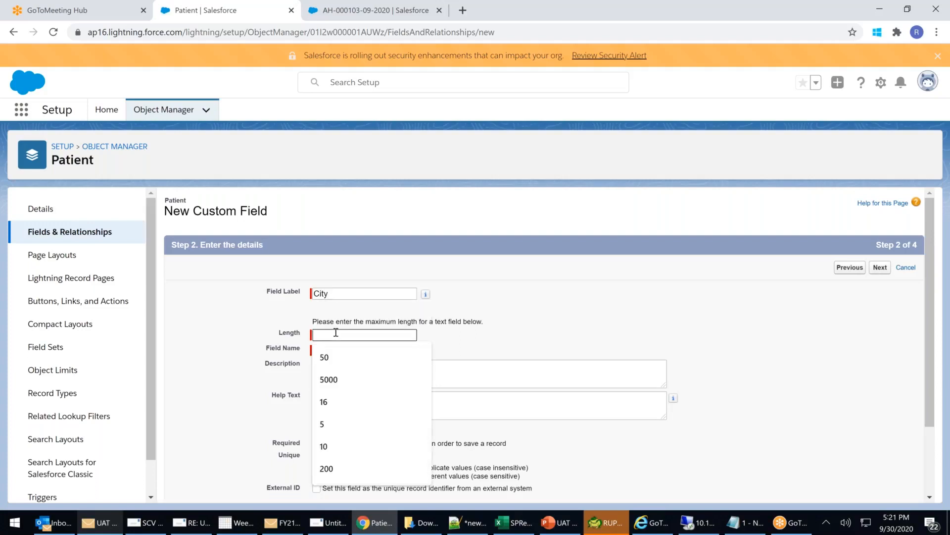
text(100)
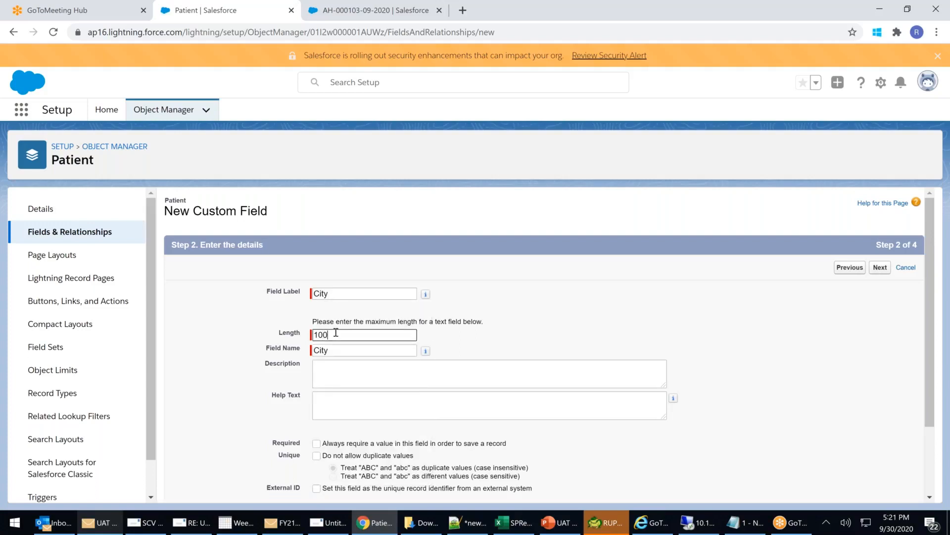
click(880, 270)
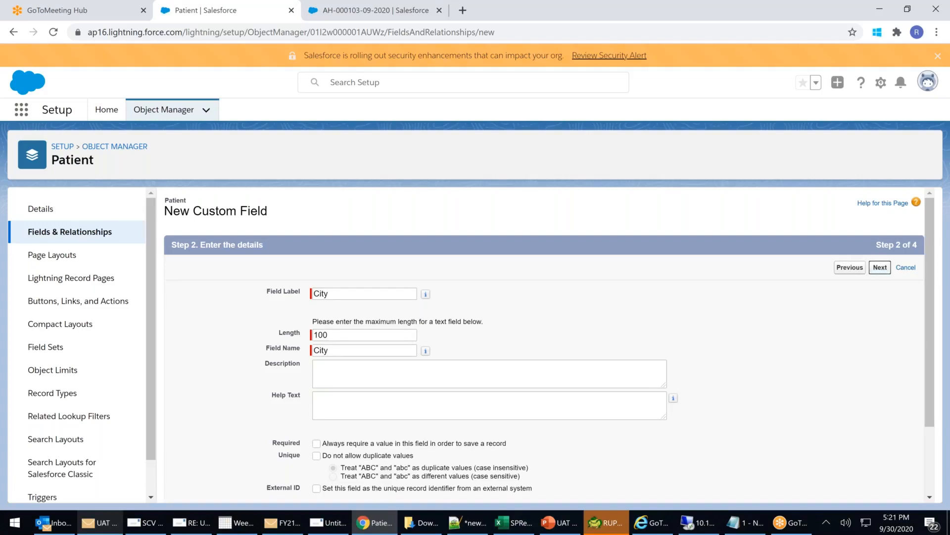
click(887, 270)
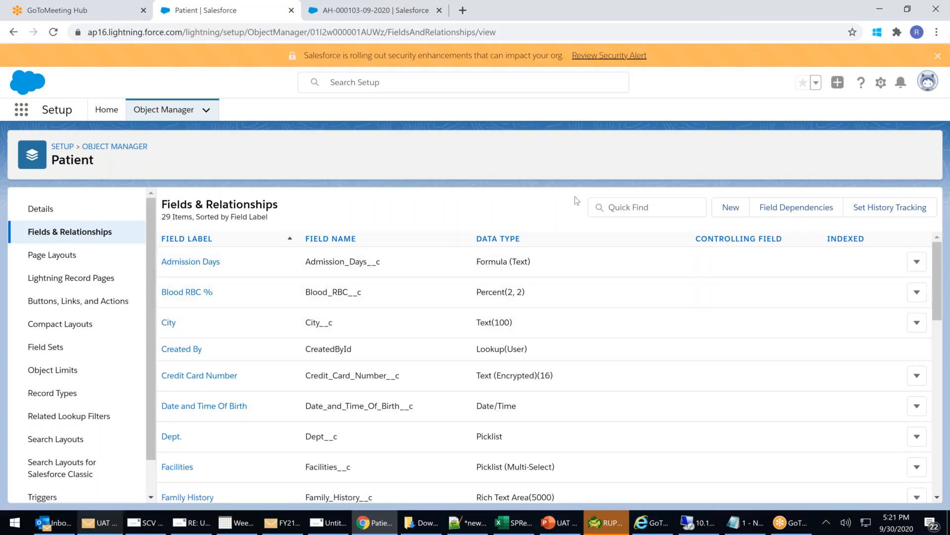
In a new tab, Google 'itanagar' and view the result in Google Maps.
click(462, 10)
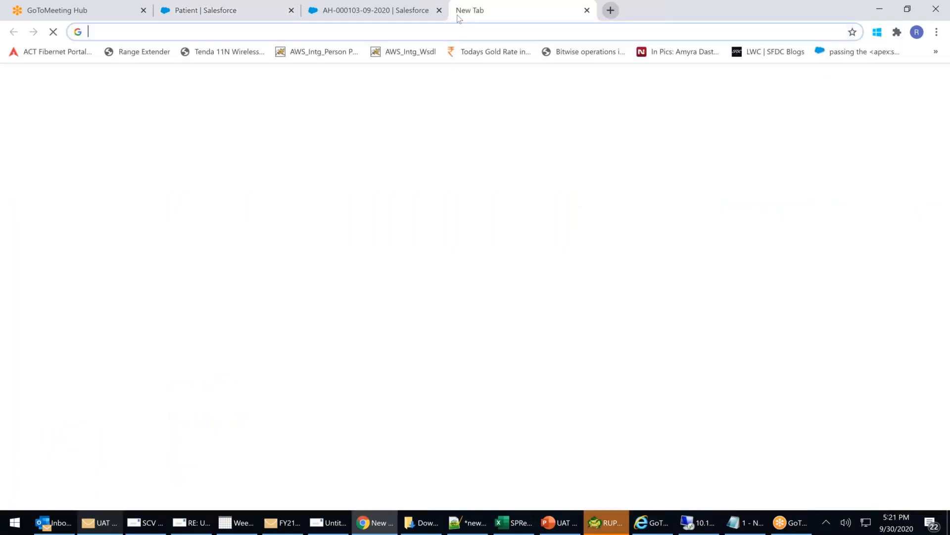
click(424, 258)
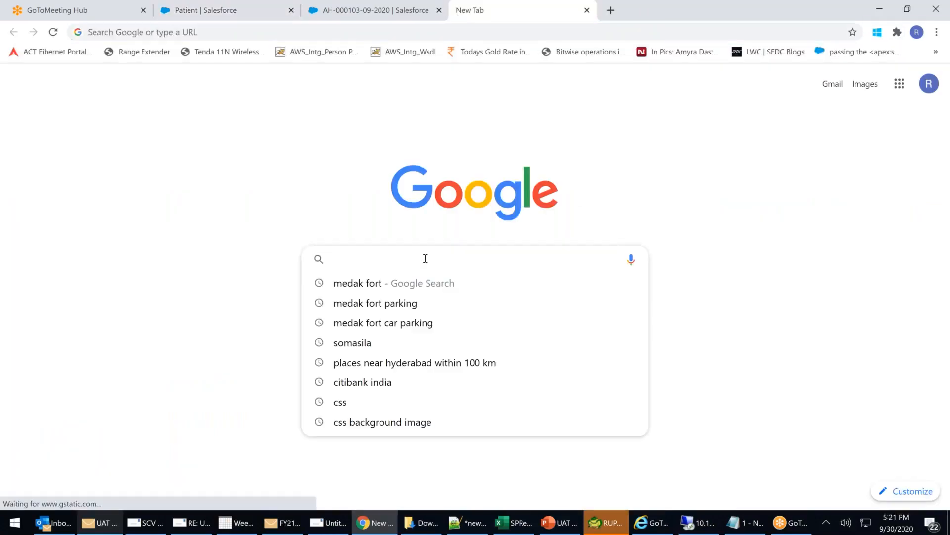
text(itanagar)
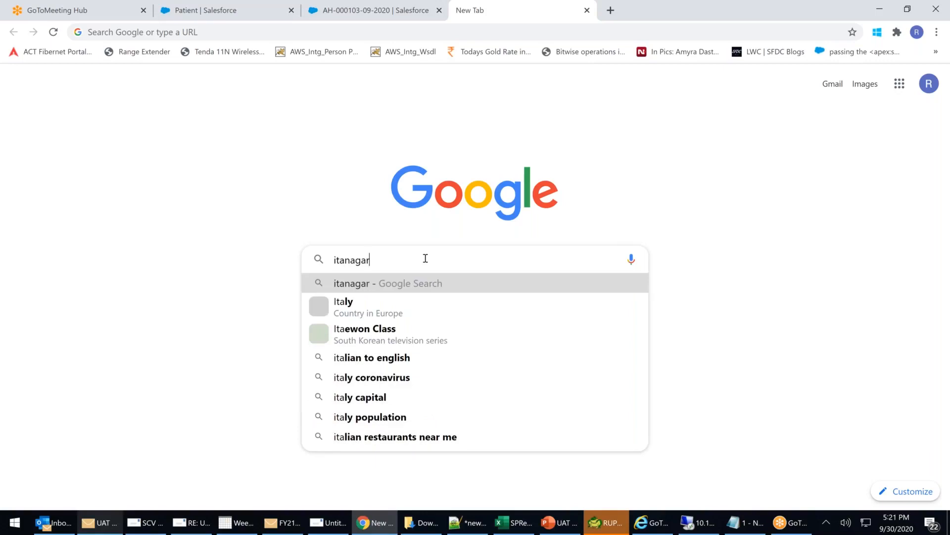
key(Return)
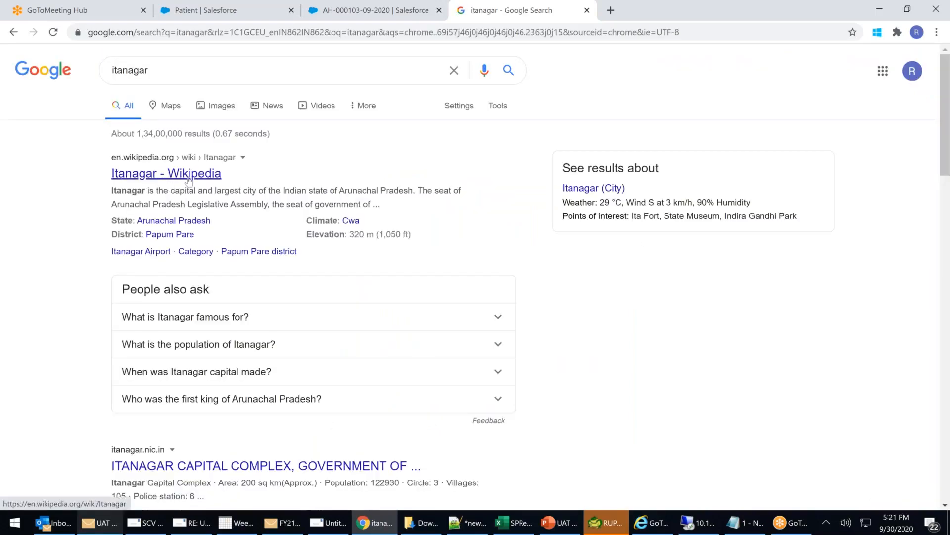
click(170, 106)
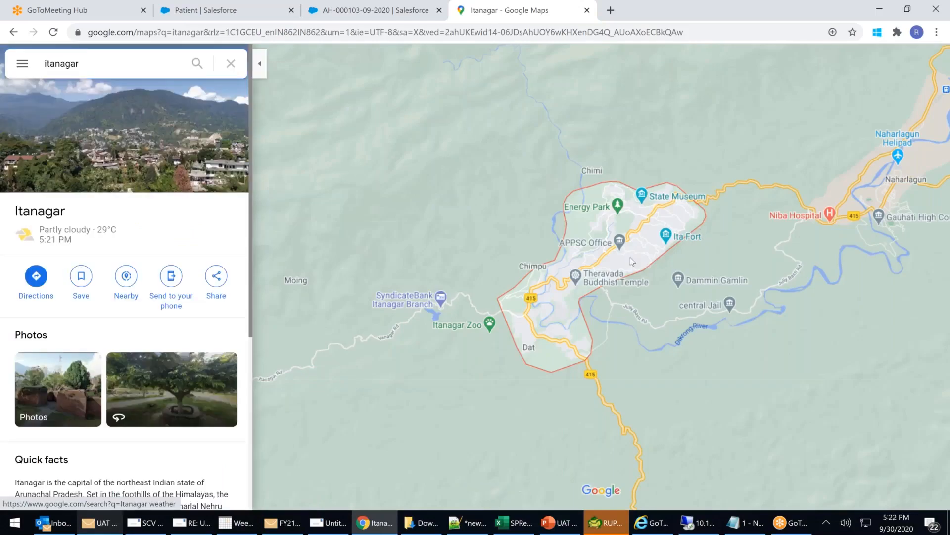
Zoom out and pan the map until the Itanagar pin sits in northeast India with most of India visible.
scroll(631, 257, down, 2)
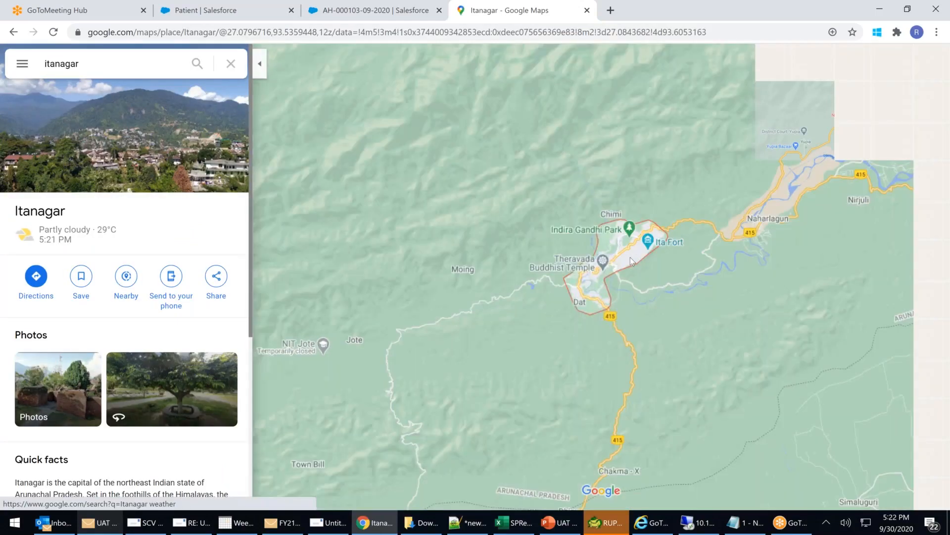
scroll(631, 257, down, 1)
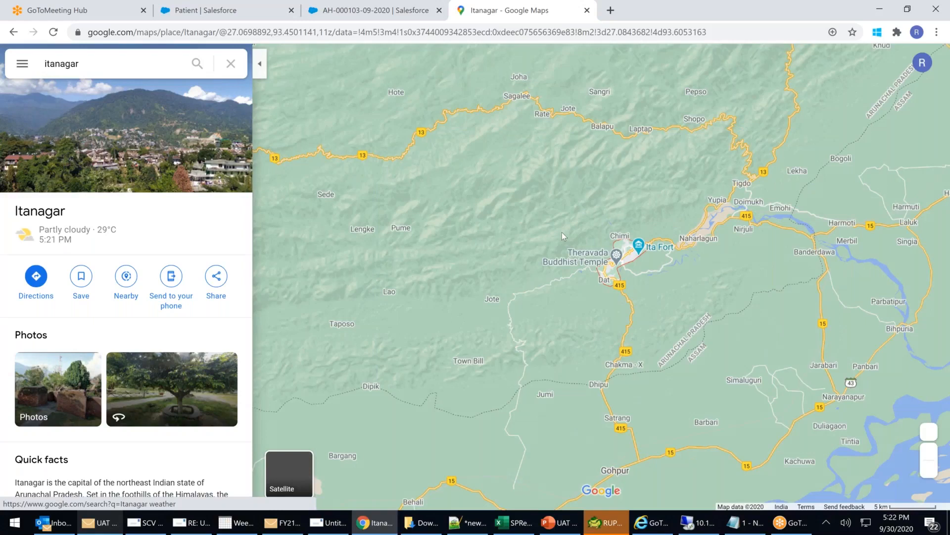
scroll(562, 232, down, 1)
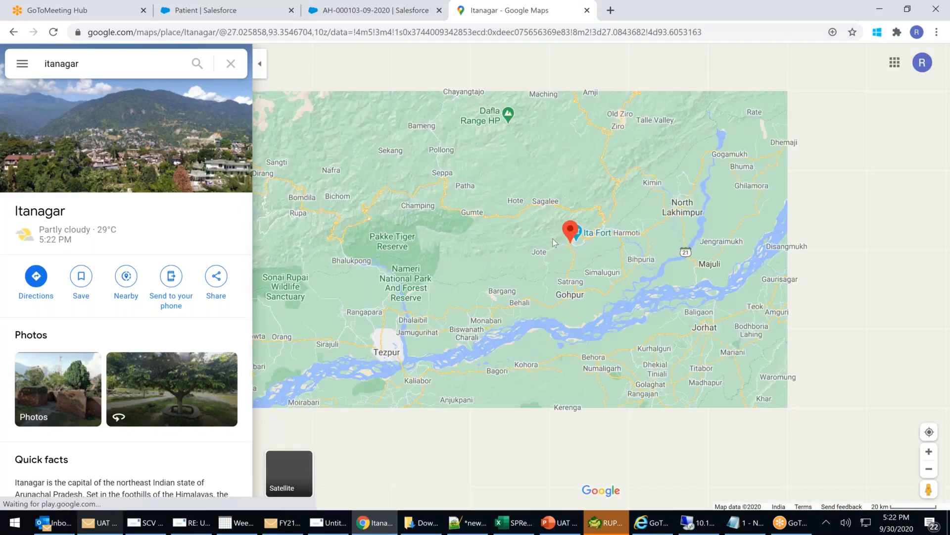
scroll(554, 244, down, 1)
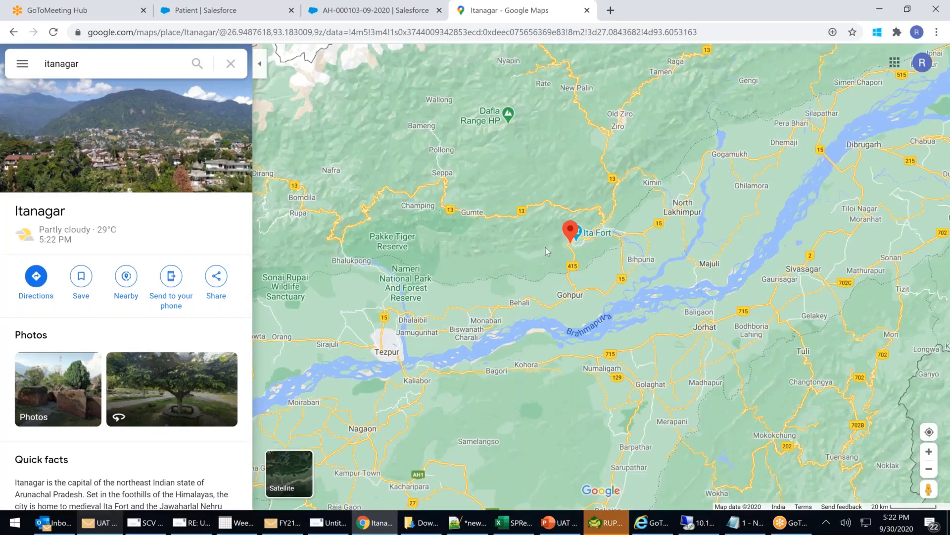
scroll(546, 248, down, 1)
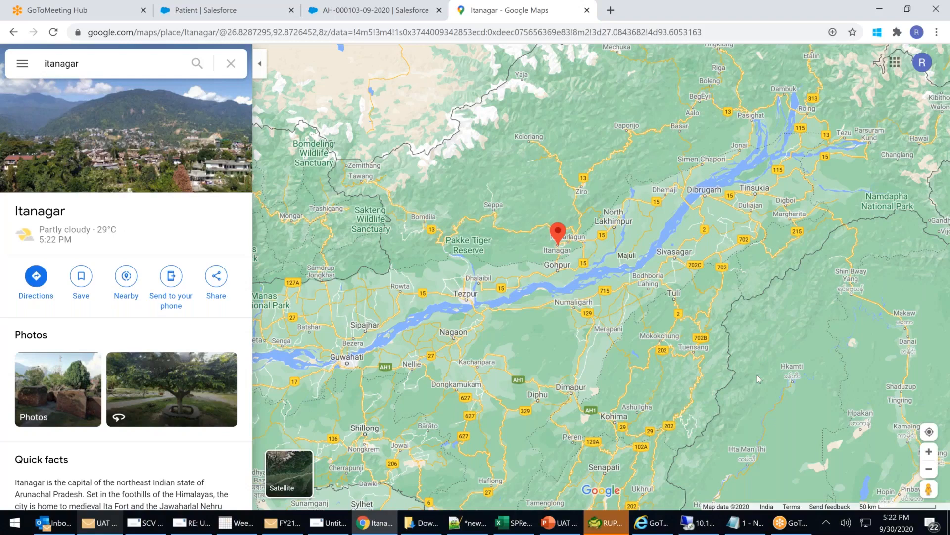
drag(740, 276, 739, 273)
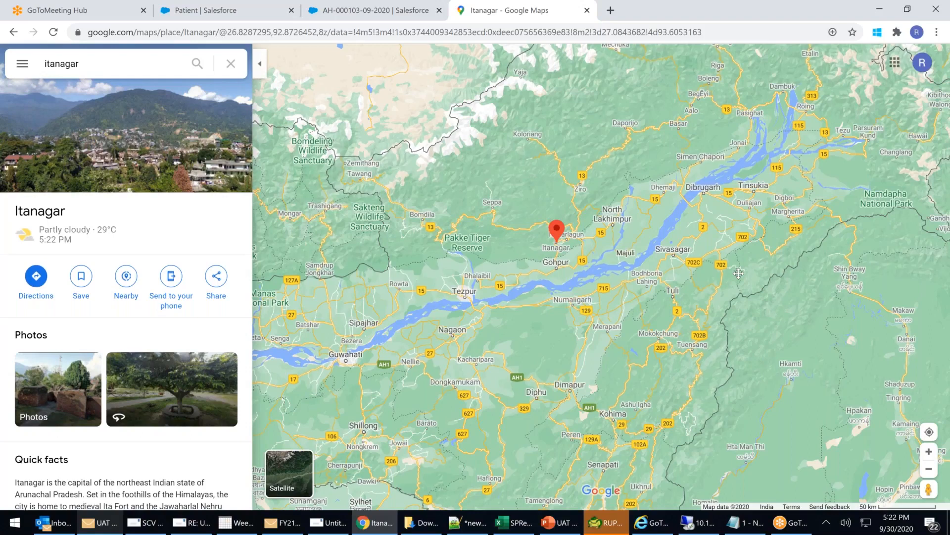
drag(738, 273, 750, 170)
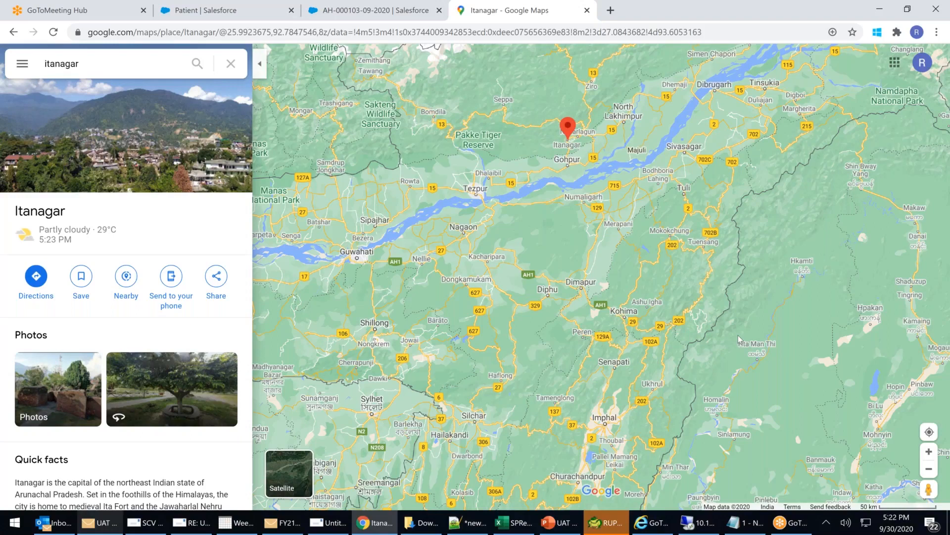
drag(738, 335, 734, 295)
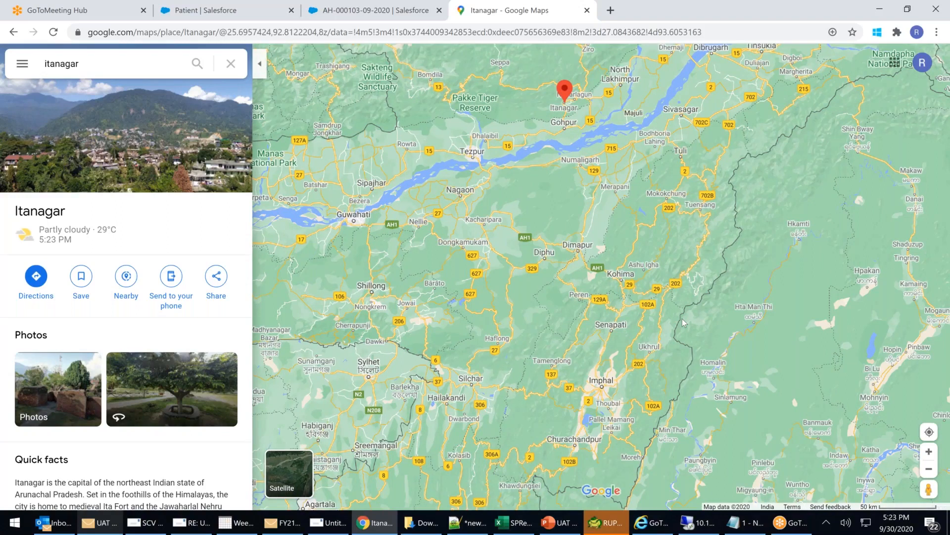
drag(683, 318, 697, 310)
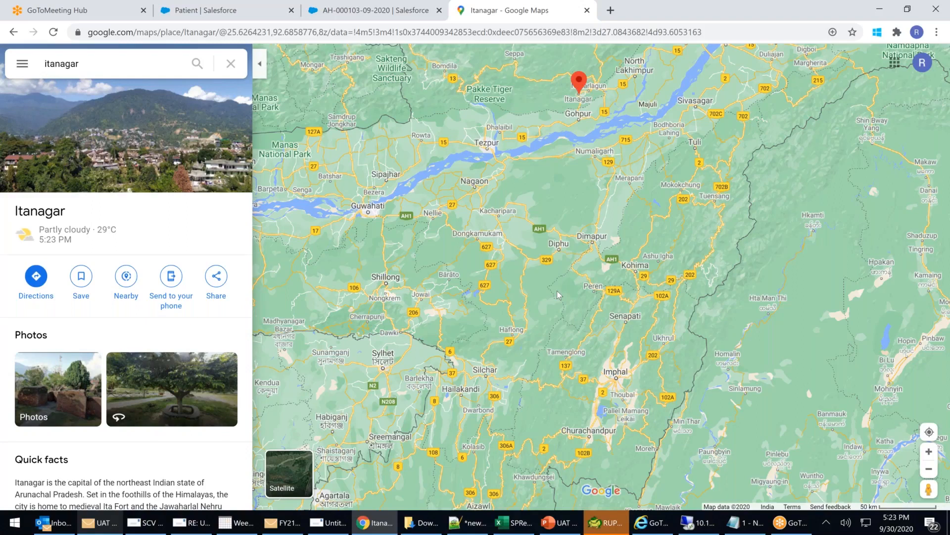
drag(594, 278, 596, 278)
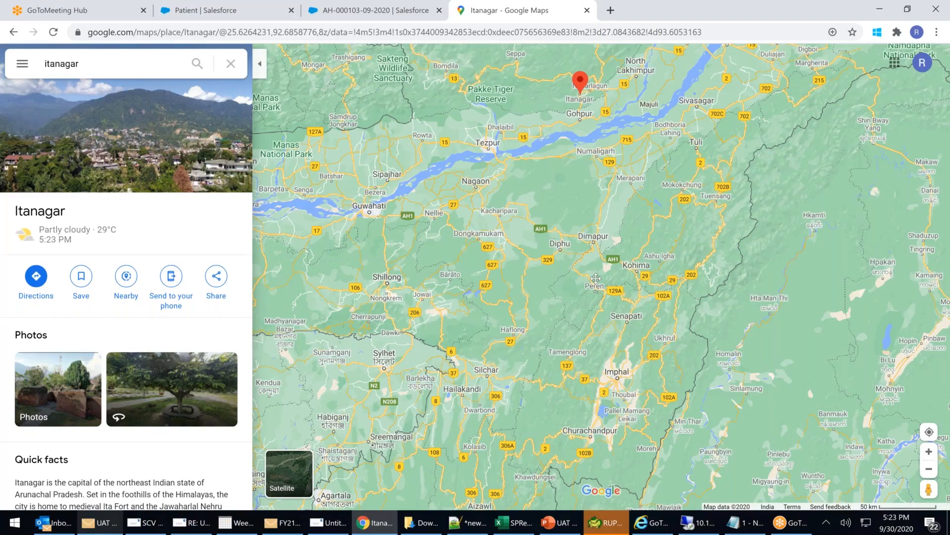
drag(596, 278, 631, 265)
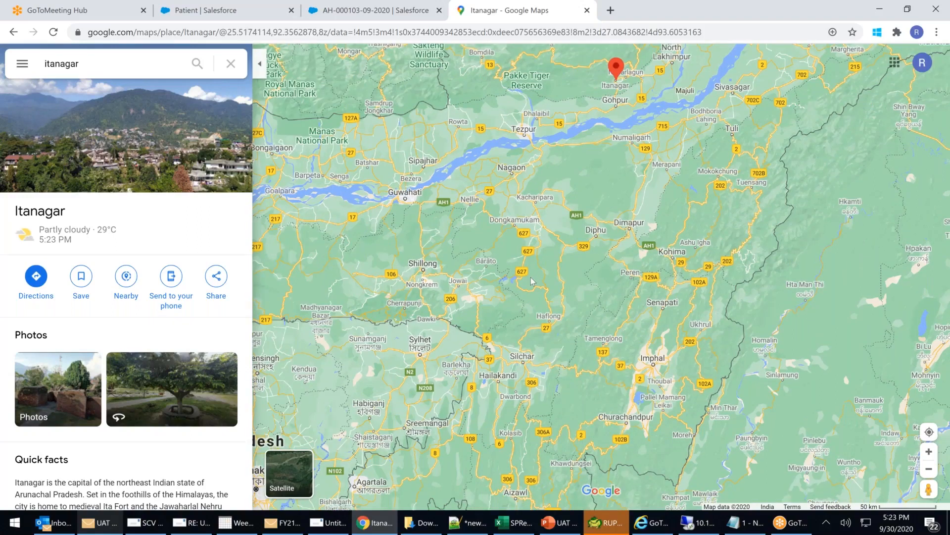
scroll(530, 277, down, 4)
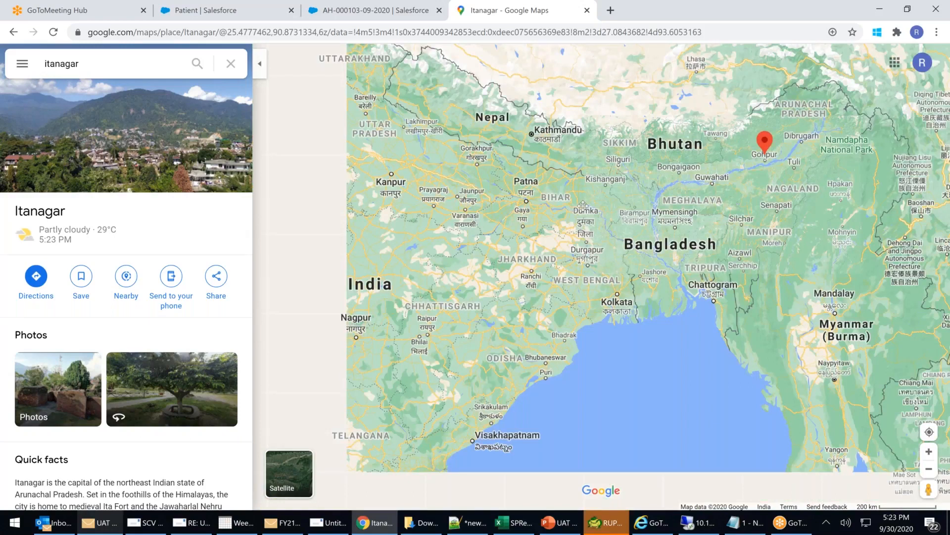
drag(583, 206, 686, 59)
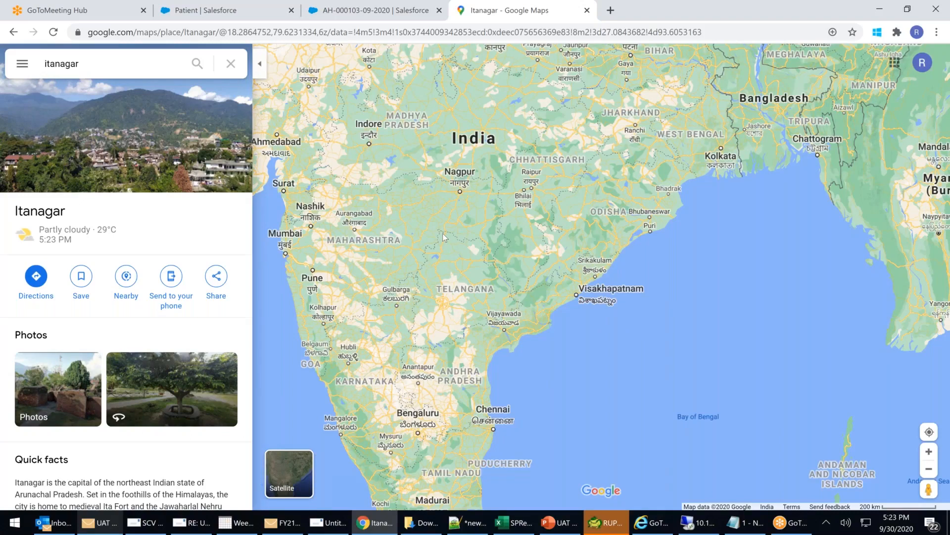
drag(427, 312, 419, 333)
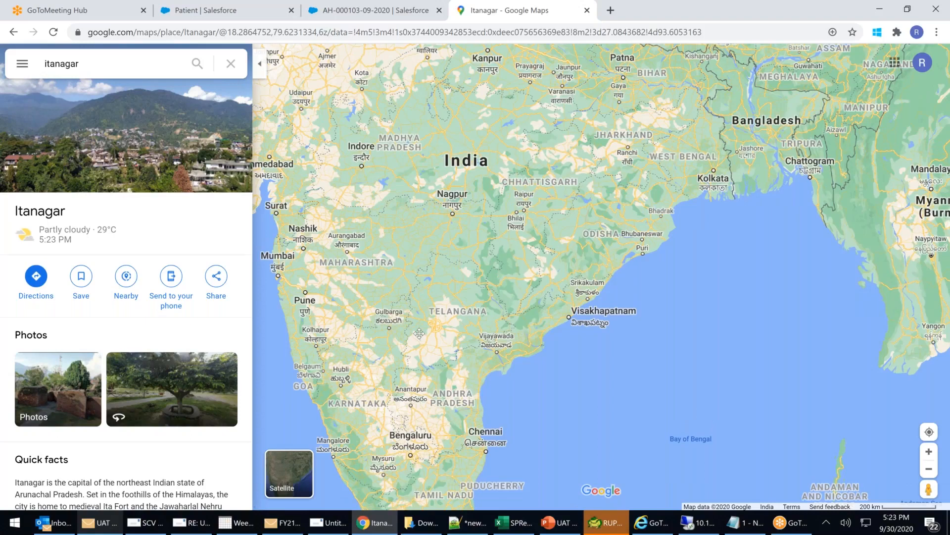
drag(419, 333, 407, 425)
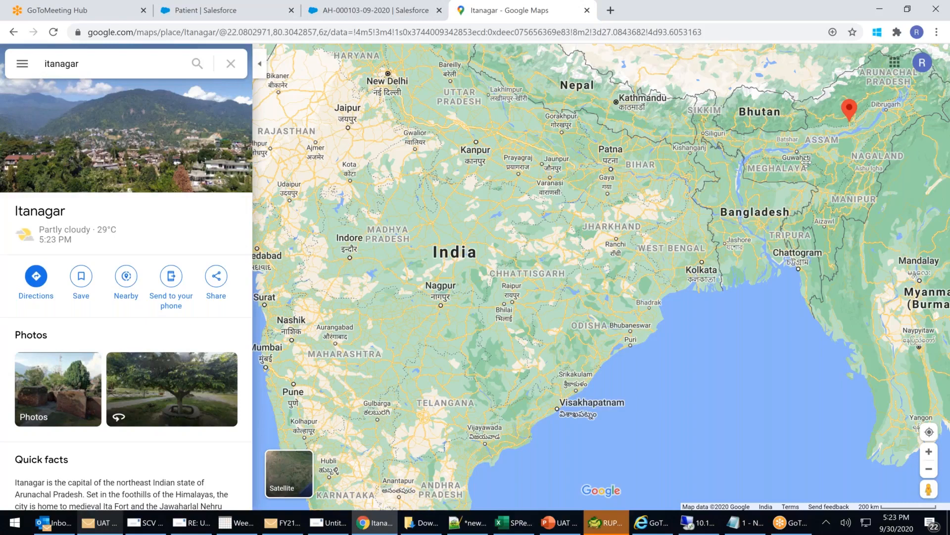
drag(807, 162, 774, 178)
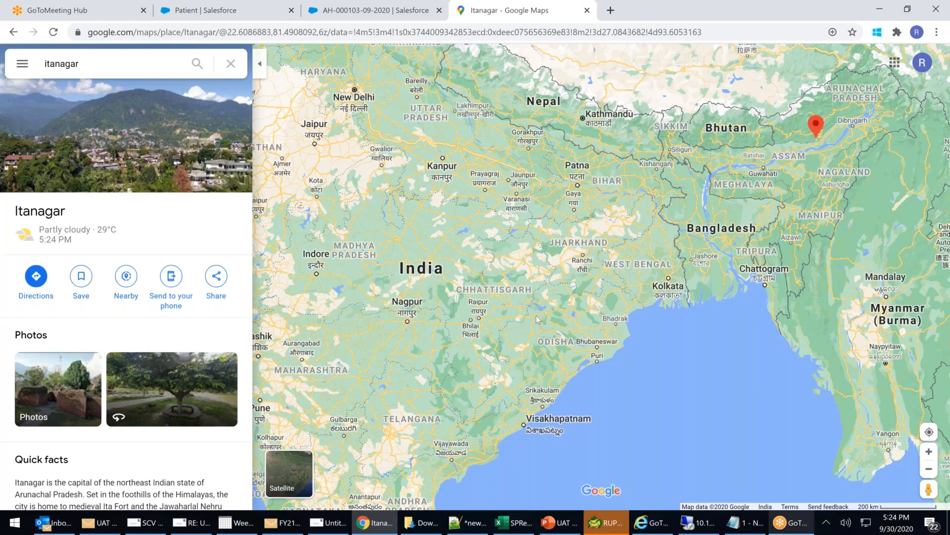
click(289, 32)
click(288, 32)
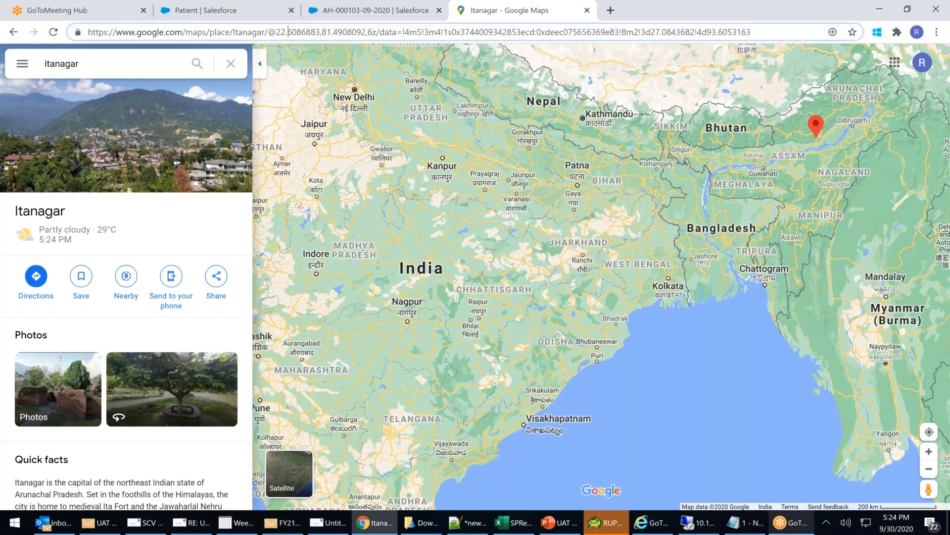
drag(277, 32, 368, 32)
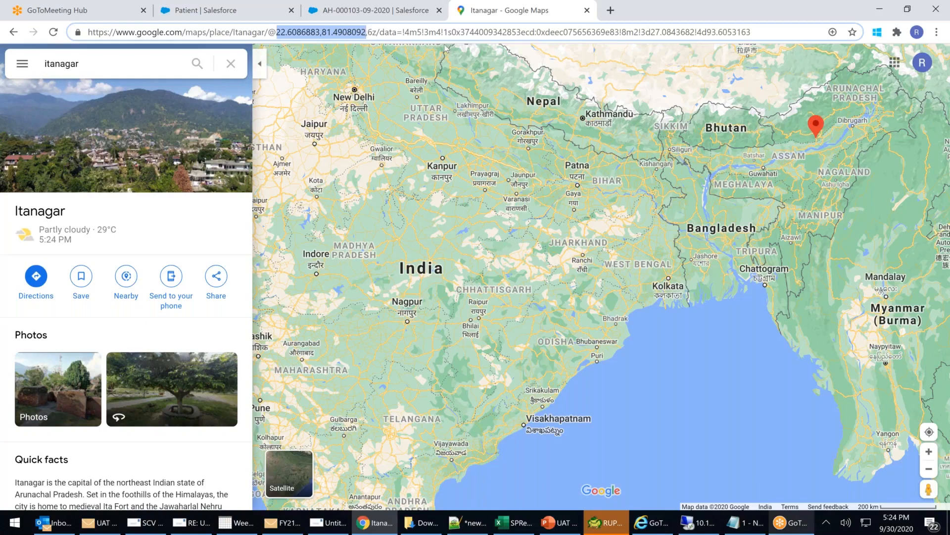
click(271, 33)
drag(265, 33, 752, 33)
key(BackSpace)
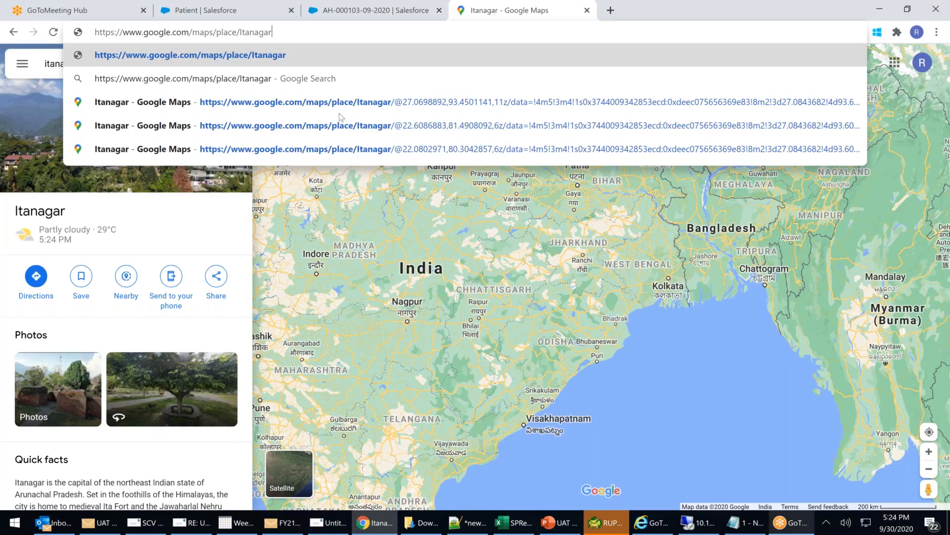
drag(292, 32, 82, 35)
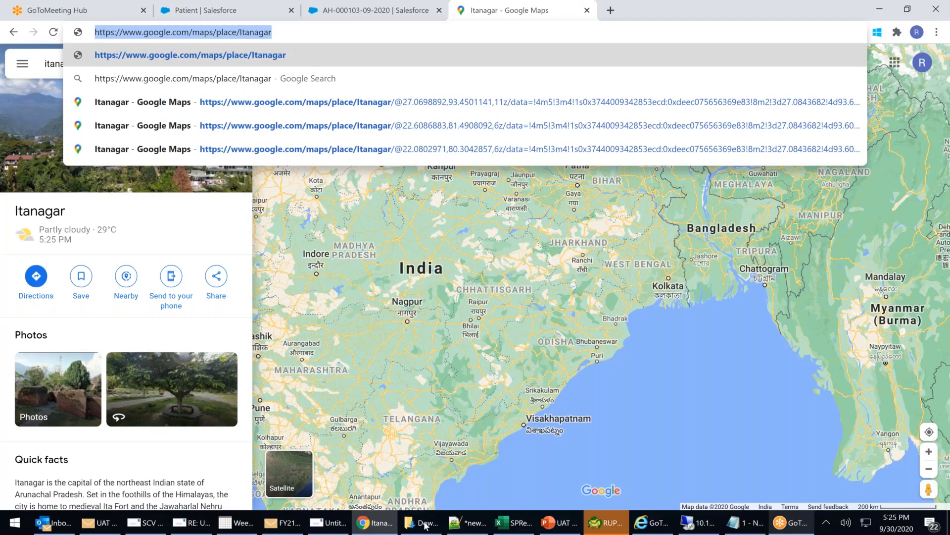
click(196, 11)
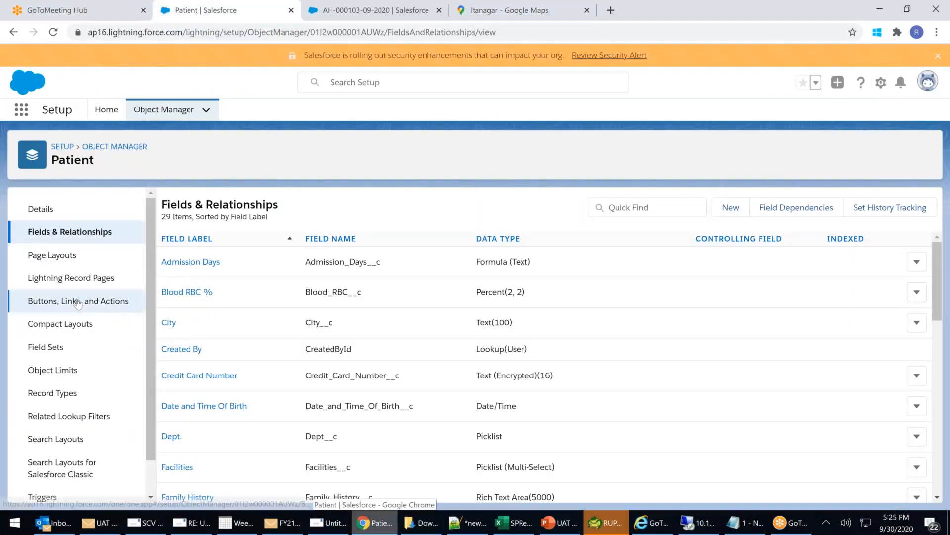
Start a new Patient button or link labelled 'Map Me99', letting the Name auto-fill as Map_Me99.
click(78, 302)
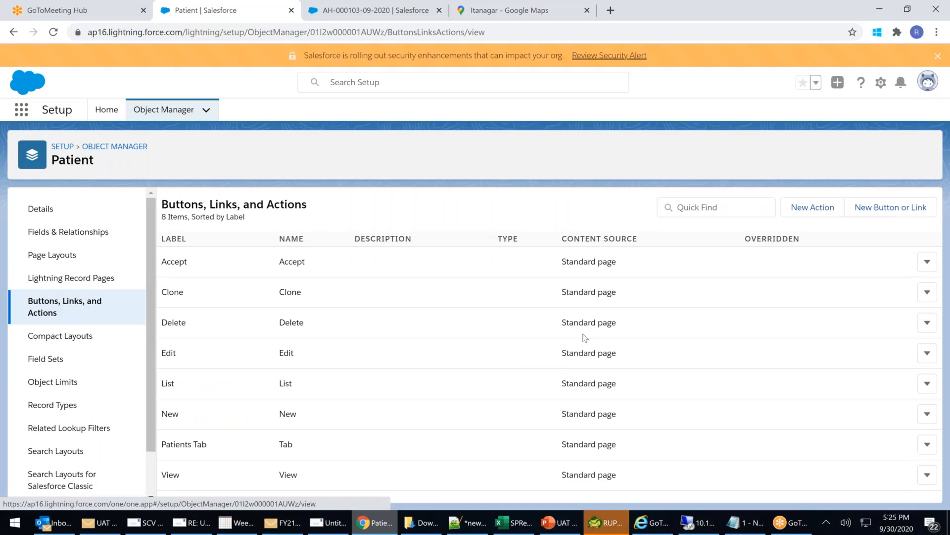
click(885, 208)
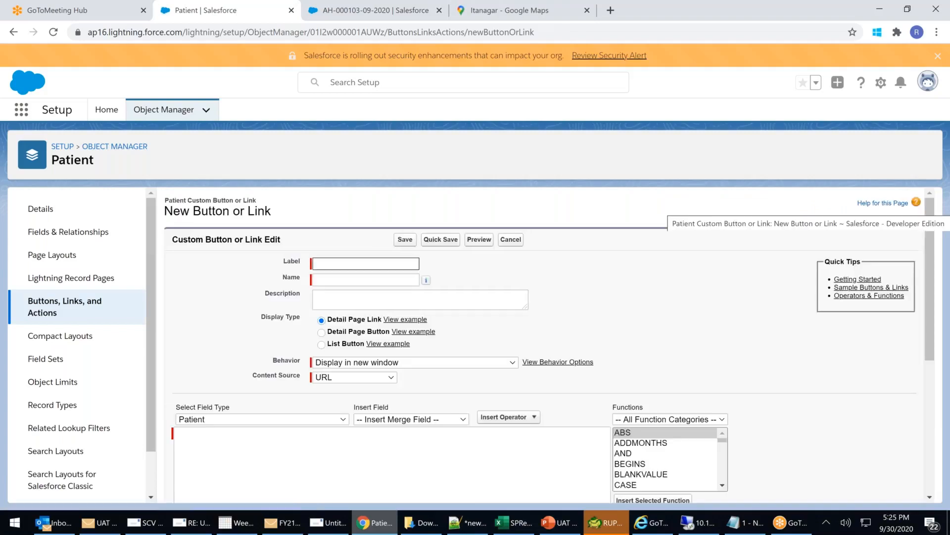
click(329, 261)
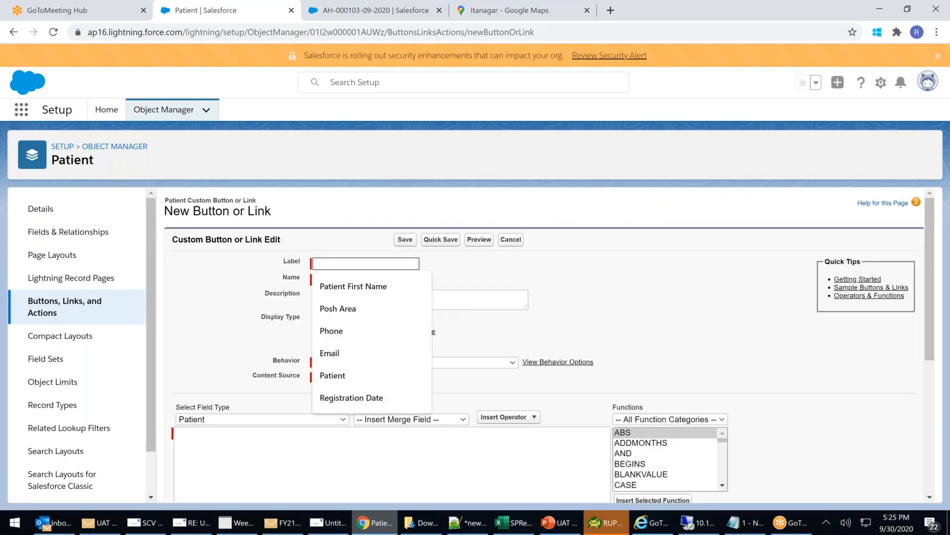
text(Map )
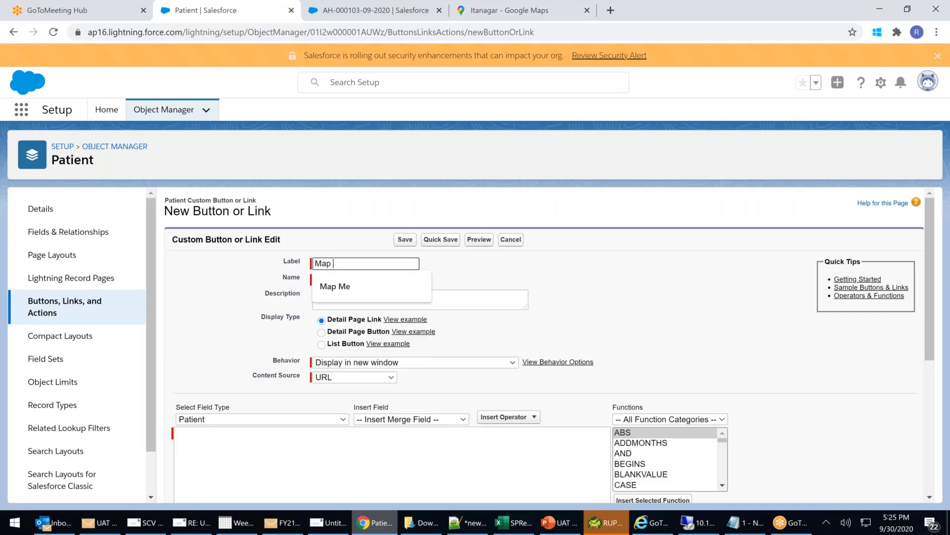
text(Me99)
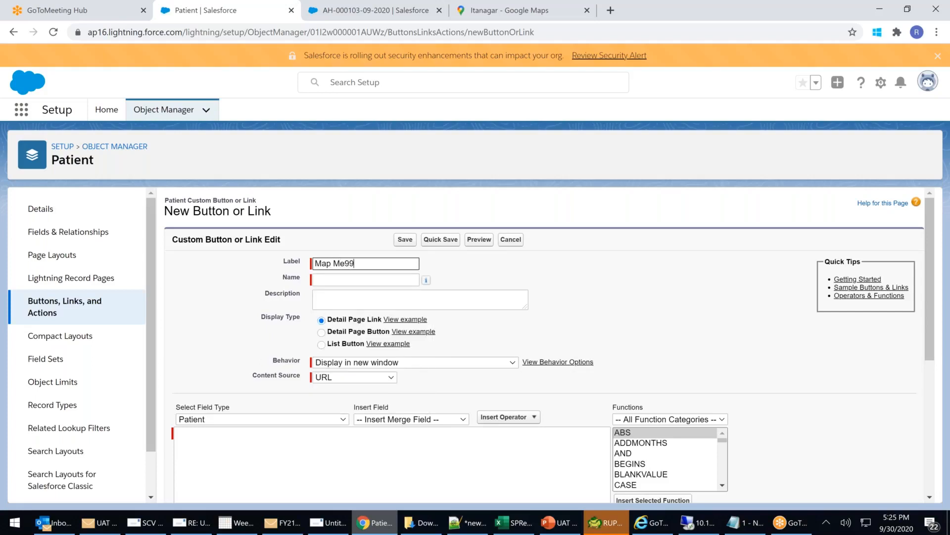
click(555, 285)
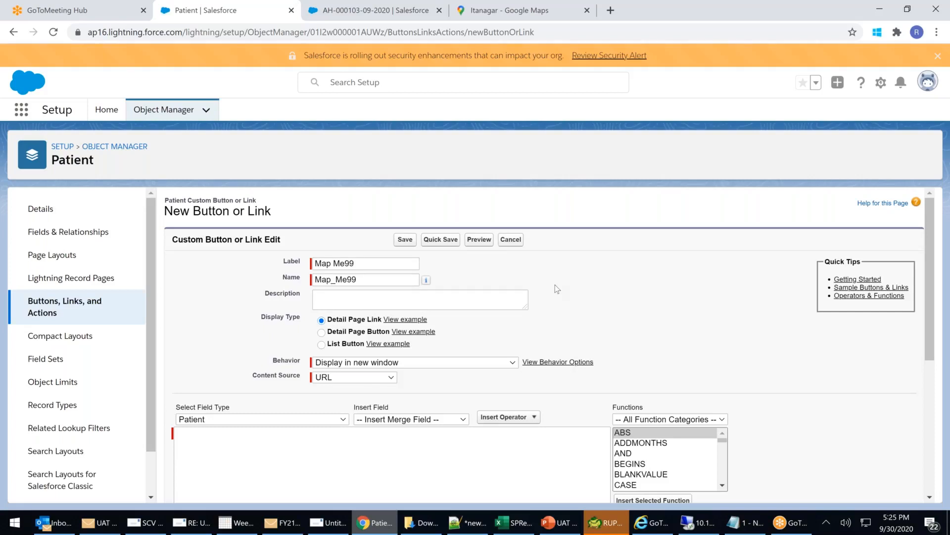
Set Display Type to Detail Page Button, keeping Behavior as 'Display in new window'.
click(363, 296)
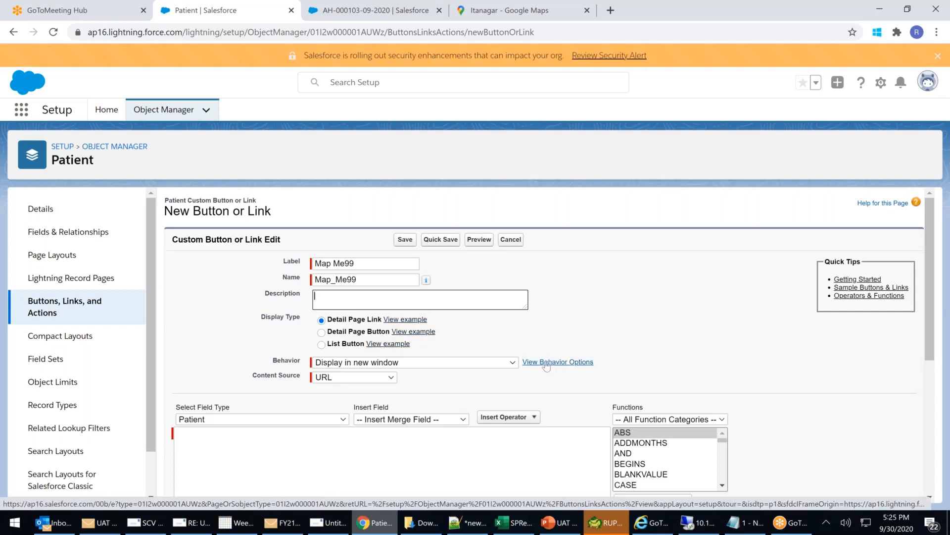
click(321, 332)
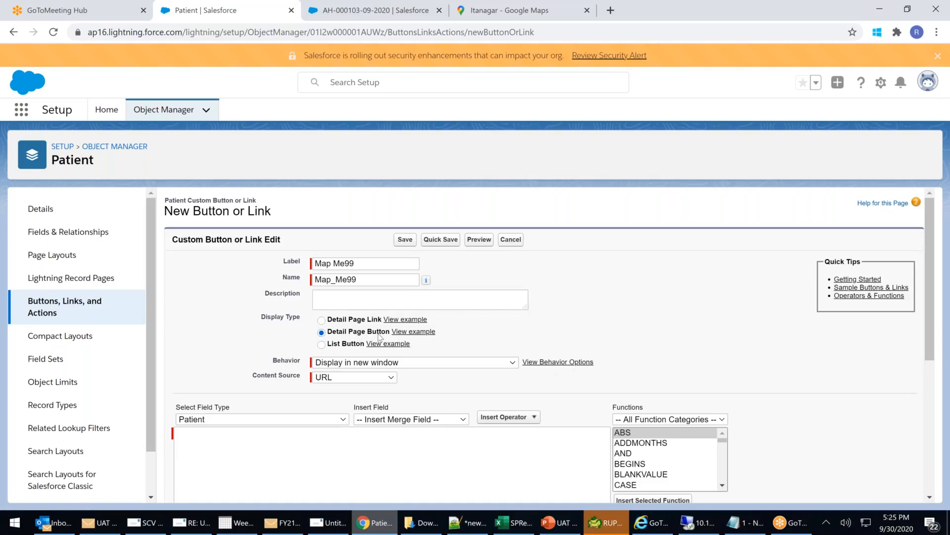
click(413, 364)
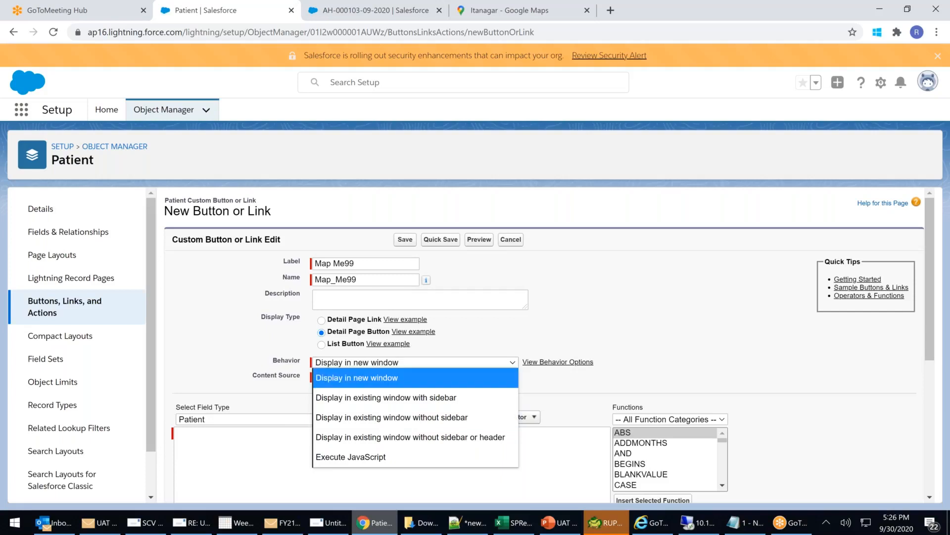
From the patient record tab, switch to Salesforce Classic and load its home page.
click(369, 17)
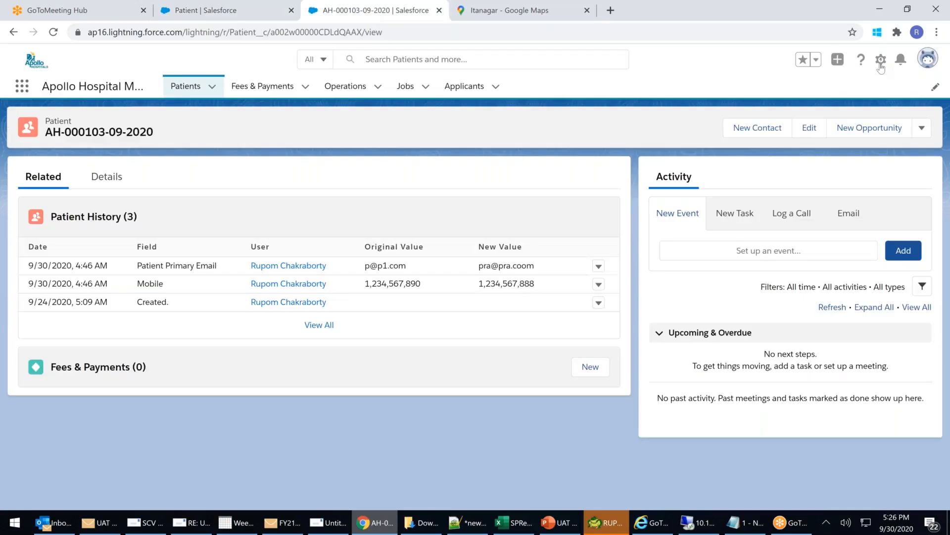
click(928, 59)
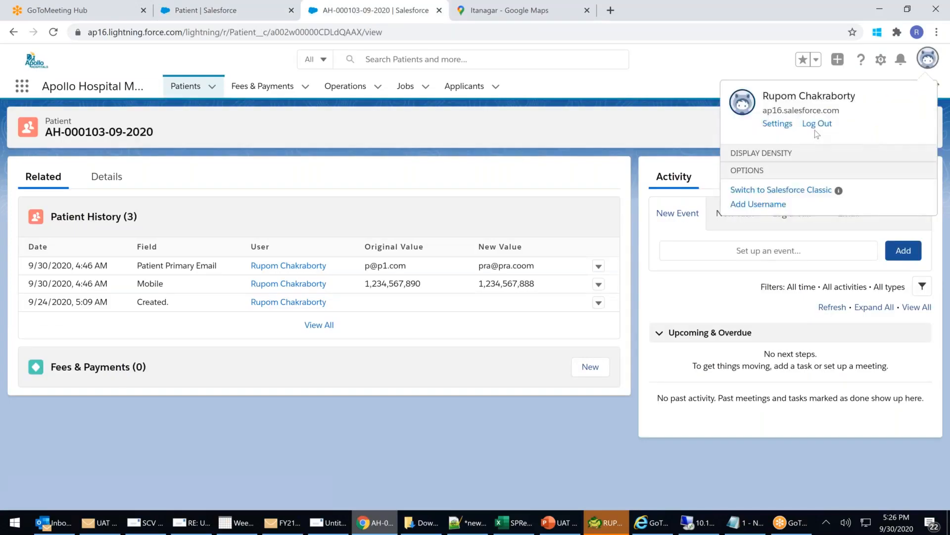
click(767, 197)
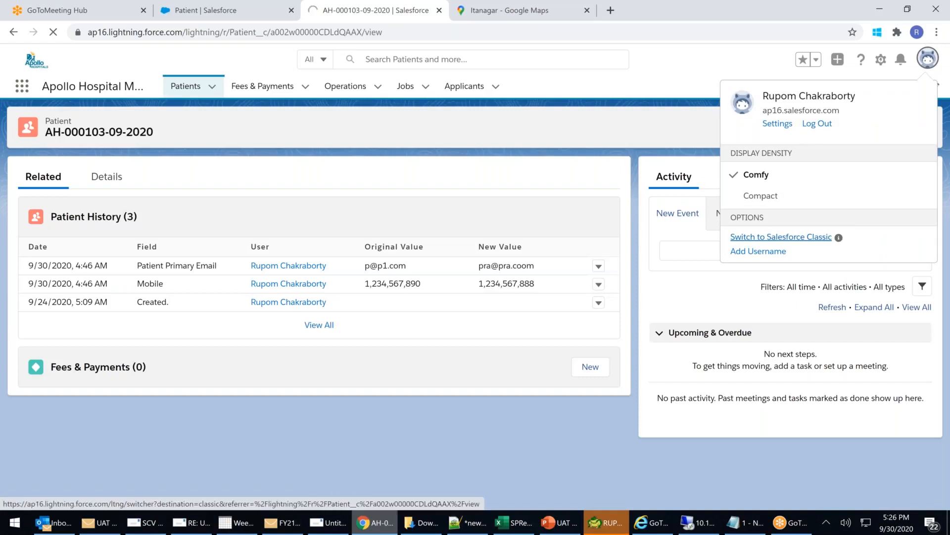
click(766, 236)
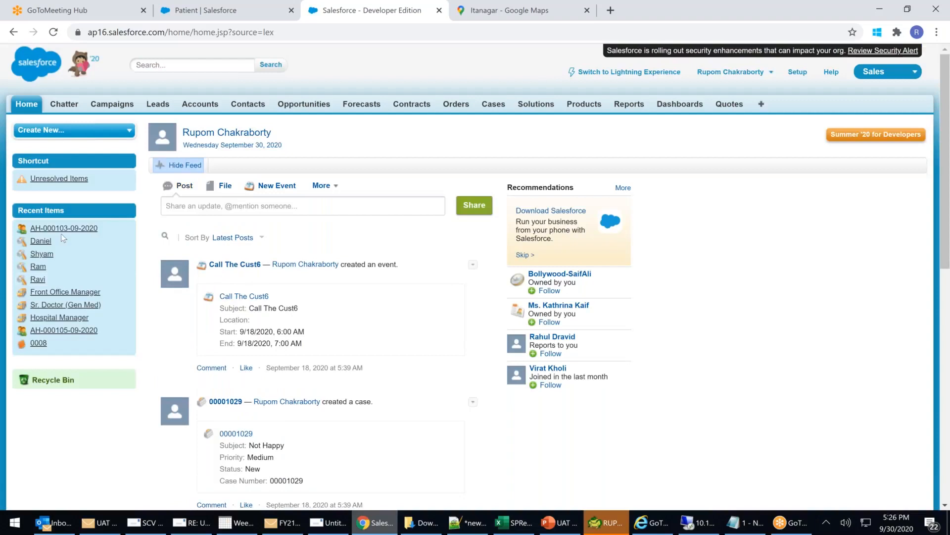
Snip a screenshot of the Classic home page, then launch Paint from the Start search.
mouse_move(83, 331)
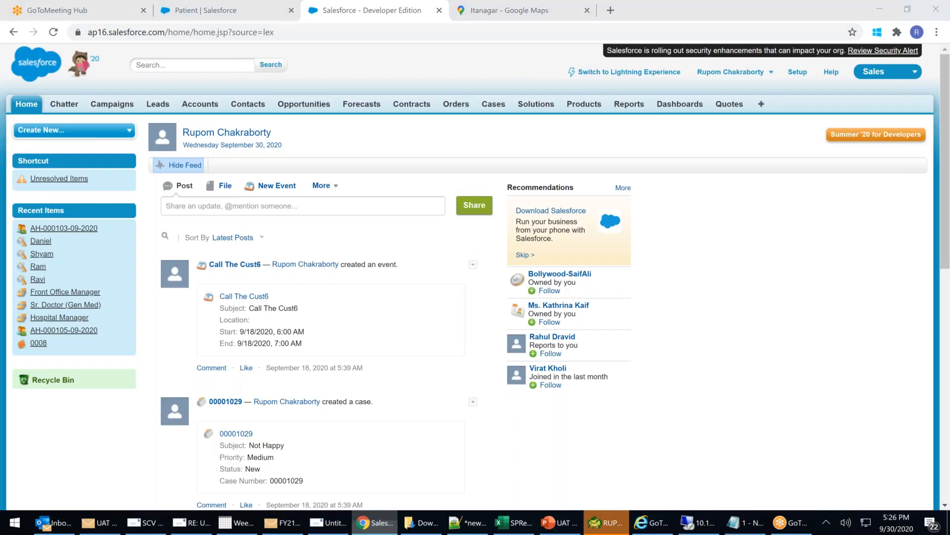
drag(1, 73, 871, 441)
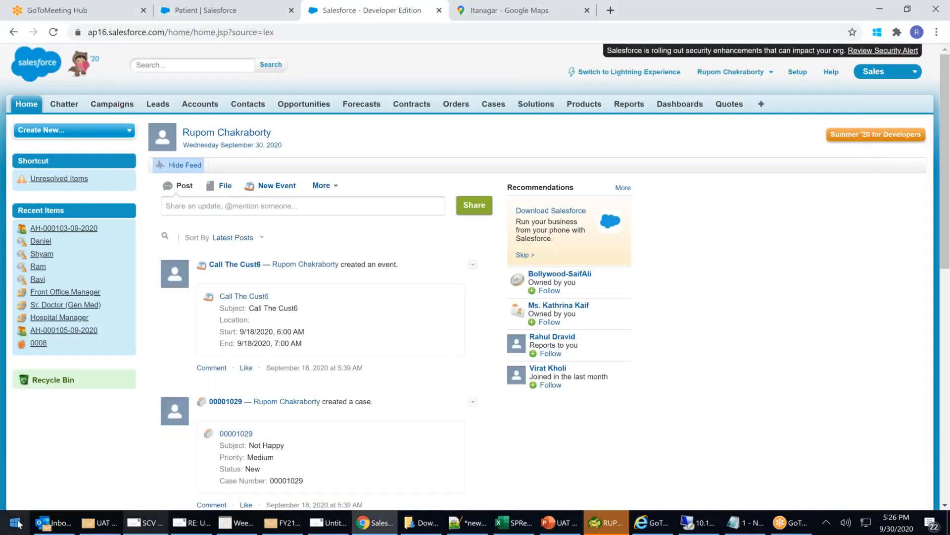
click(15, 520)
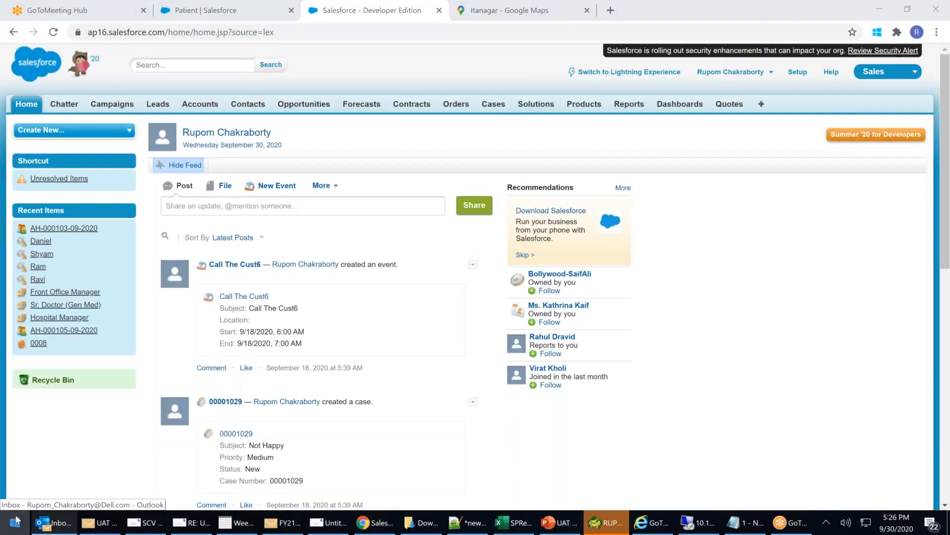
text(pai)
key(Return)
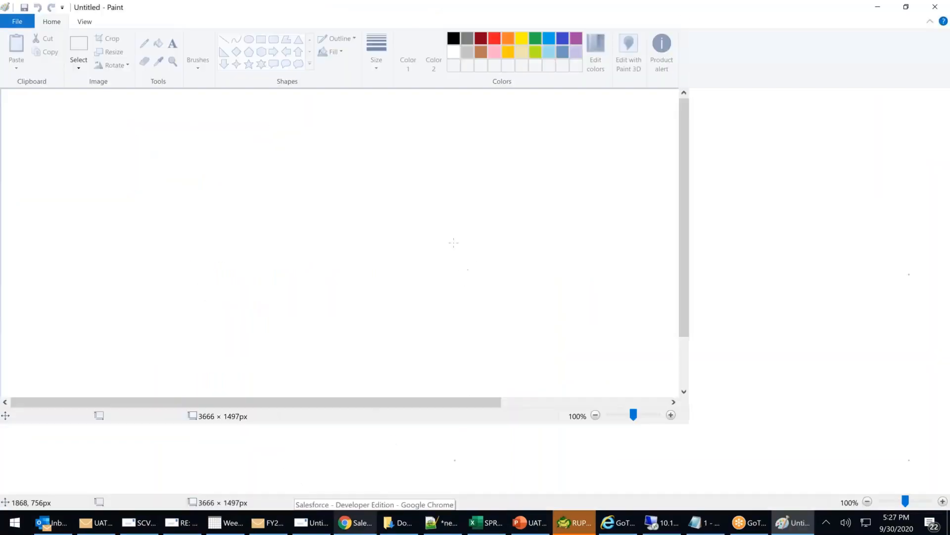
Paste the Salesforce screenshot into Paint and shrink it to fit the canvas.
key(ctrl+v)
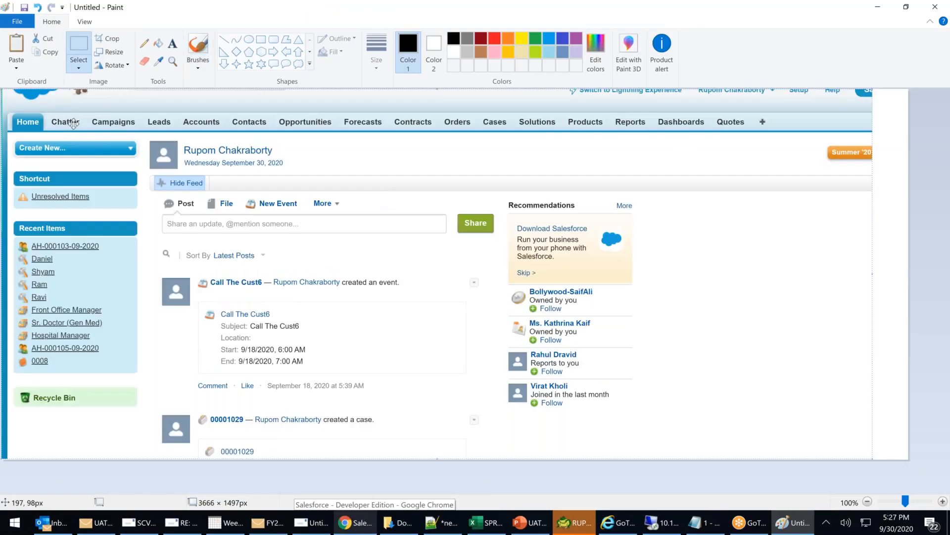
drag(6, 94, 114, 182)
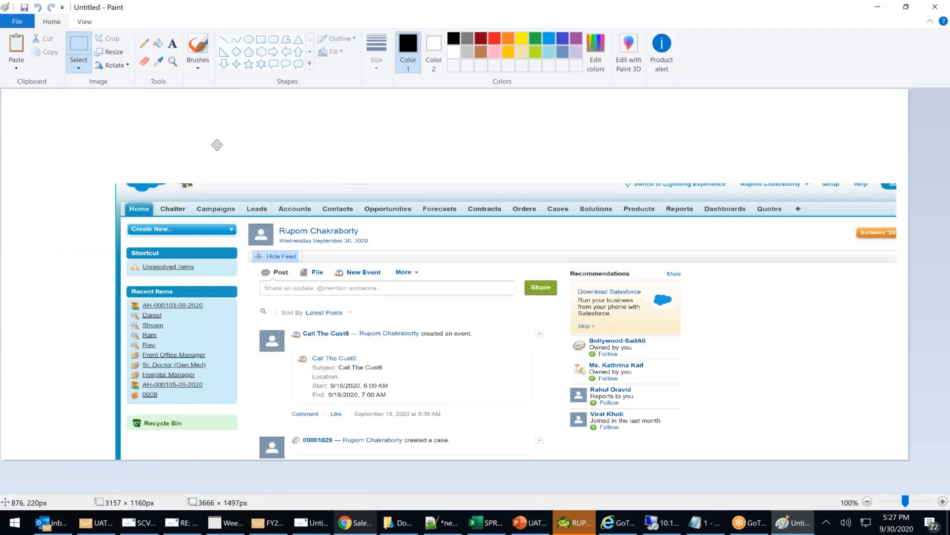
drag(346, 297, 279, 225)
Outline the left sidebar and top tab bar with thickest red rectangles, then return to Chrome.
click(494, 38)
click(262, 40)
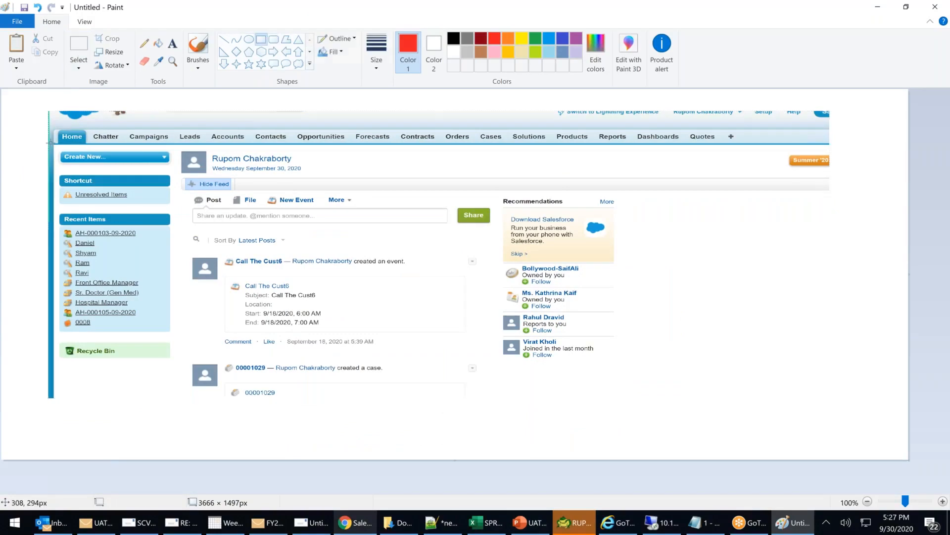
drag(51, 144, 179, 387)
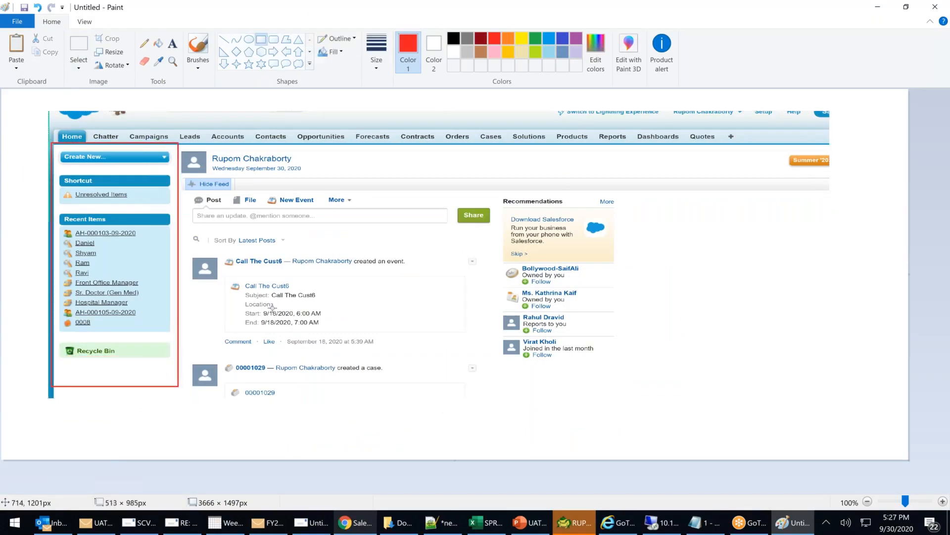
click(388, 46)
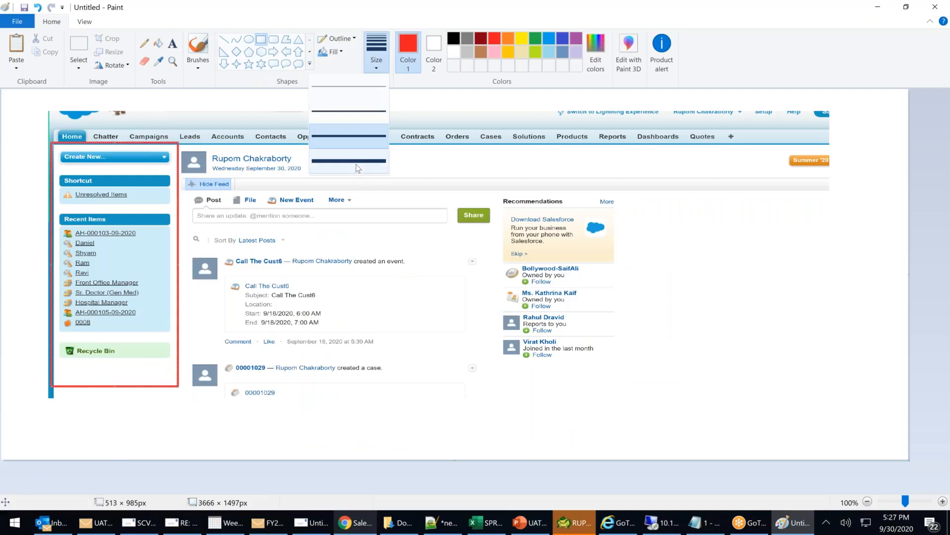
click(355, 164)
click(840, 285)
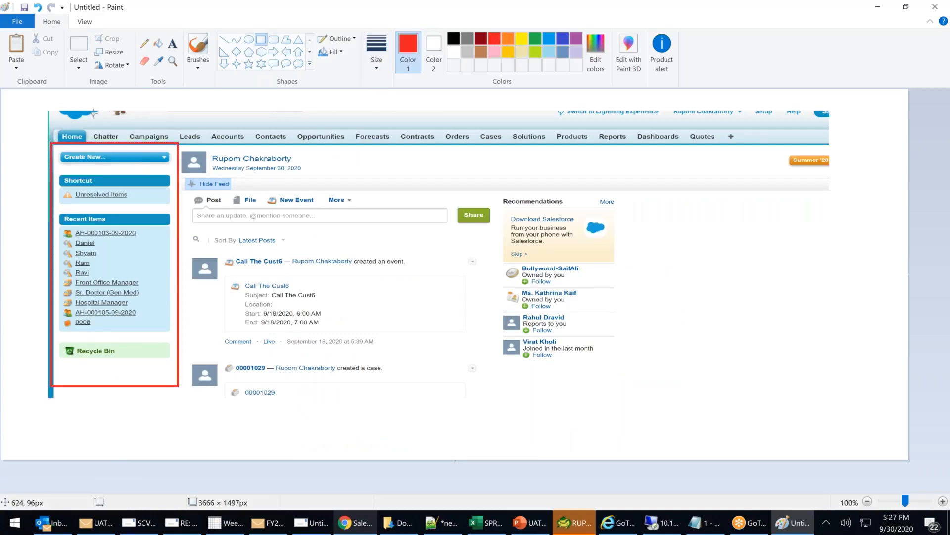
mouse_move(53, 109)
mouse_down()
mouse_move(393, 147)
mouse_move(589, 136)
mouse_move(829, 147)
mouse_up()
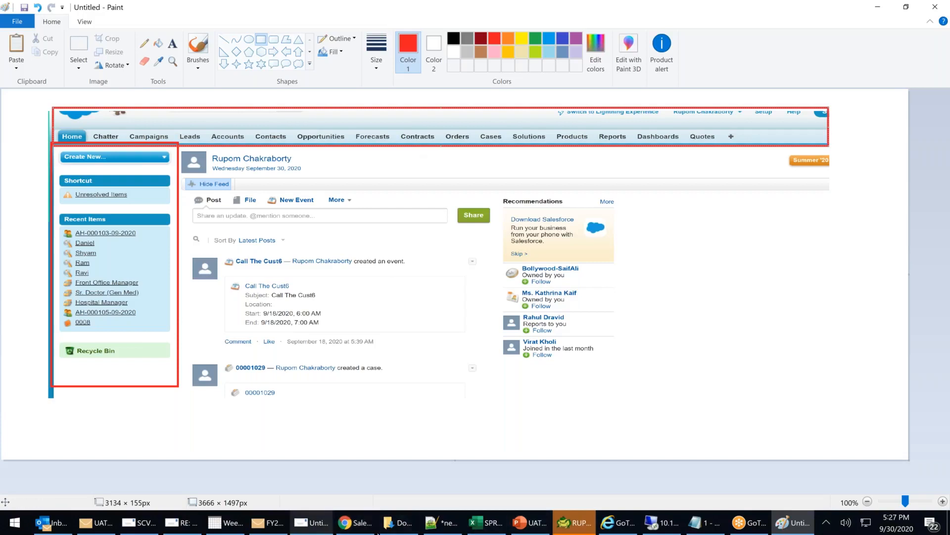
click(354, 520)
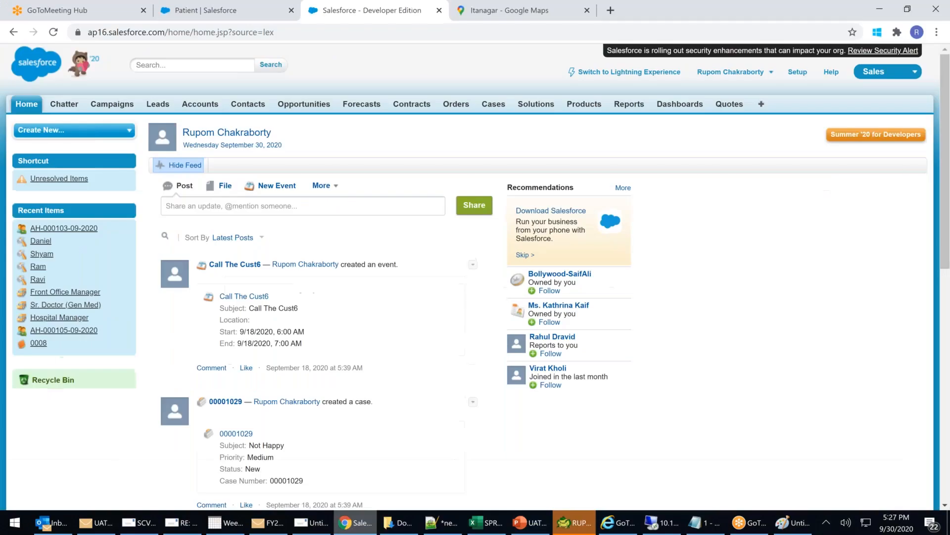
Set the new Map Me99 button's Behavior to Execute JavaScript on the Patient button form.
click(228, 13)
click(396, 362)
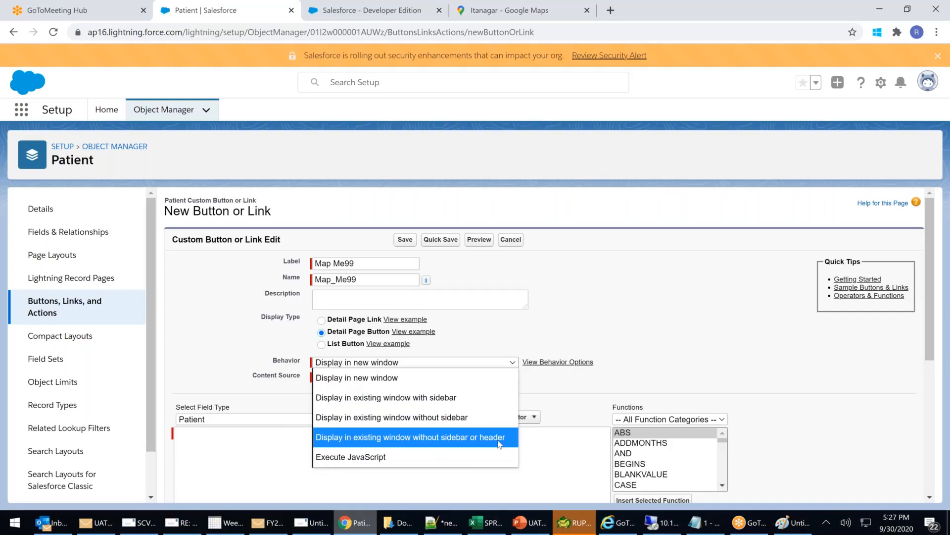
click(366, 457)
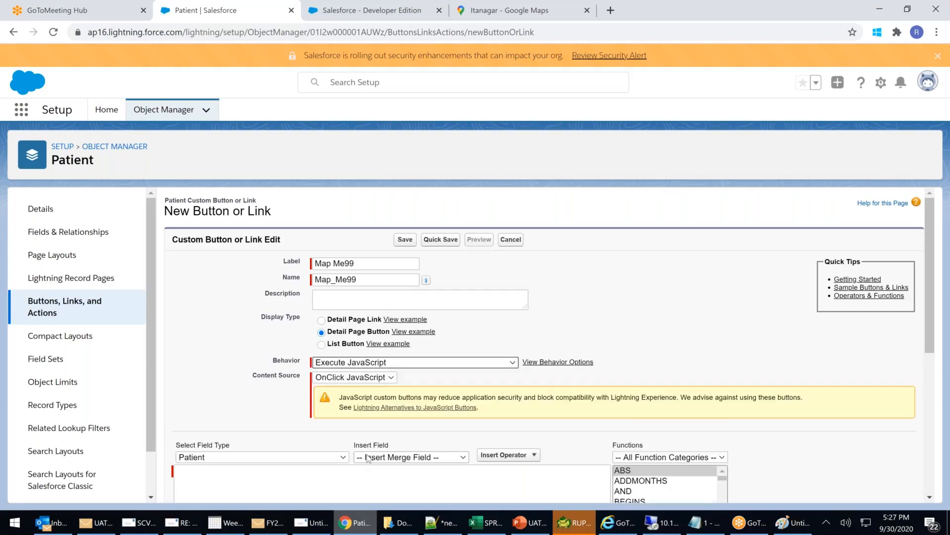
scroll(285, 385, down, 3)
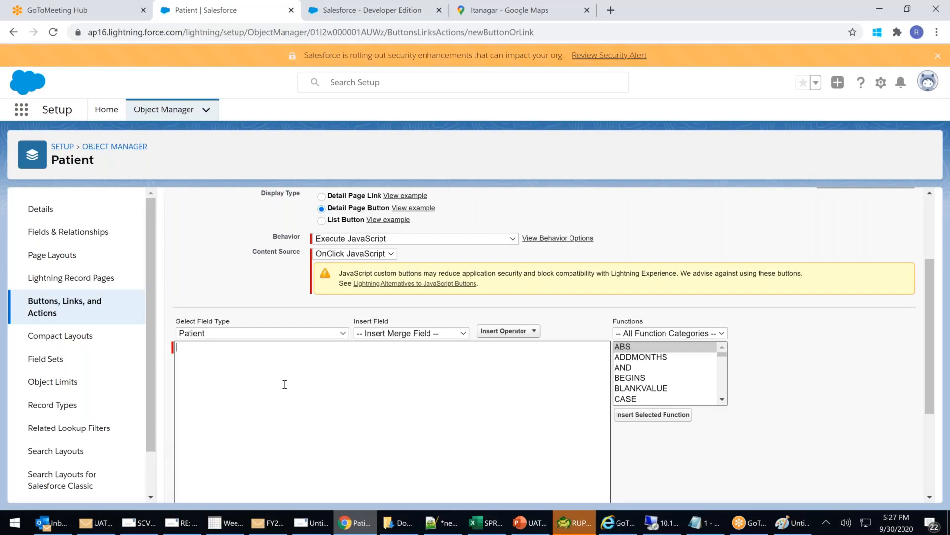
Enter alert('Hi How are You ?? Button was clicked'); as the OnClick JavaScript and save the button.
text(alert()
key(Left)
text('')
text(Hi )
text(Ho)
text(w are Yo)
text(u )
text(>>)
text(?? )
text(Button was)
text( clicke)
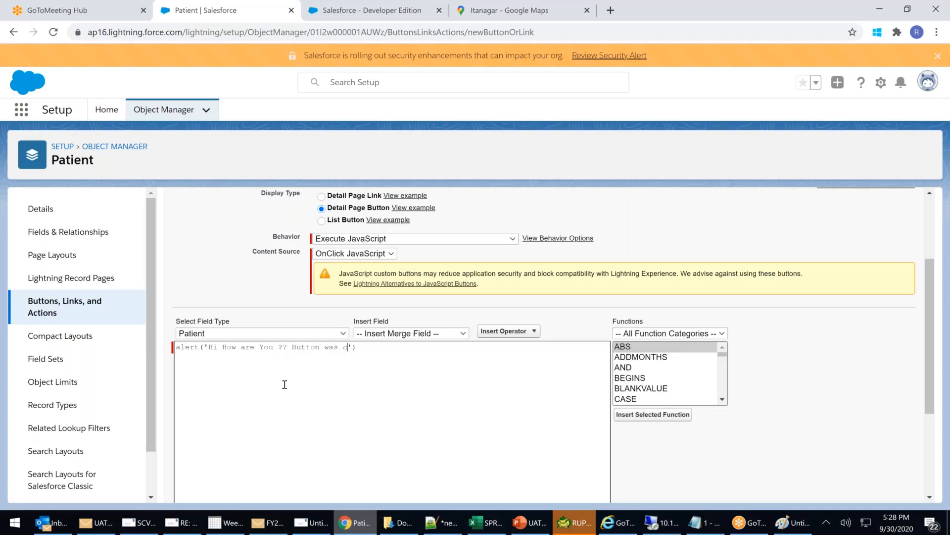
text(d)
drag(190, 347, 203, 346)
click(387, 349)
text(;)
scroll(533, 396, up, 1)
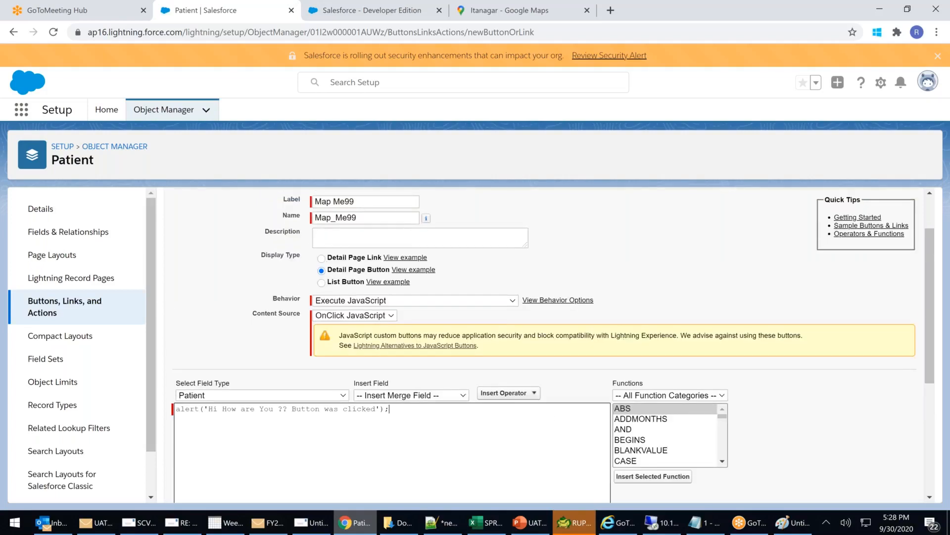
scroll(533, 396, up, 1)
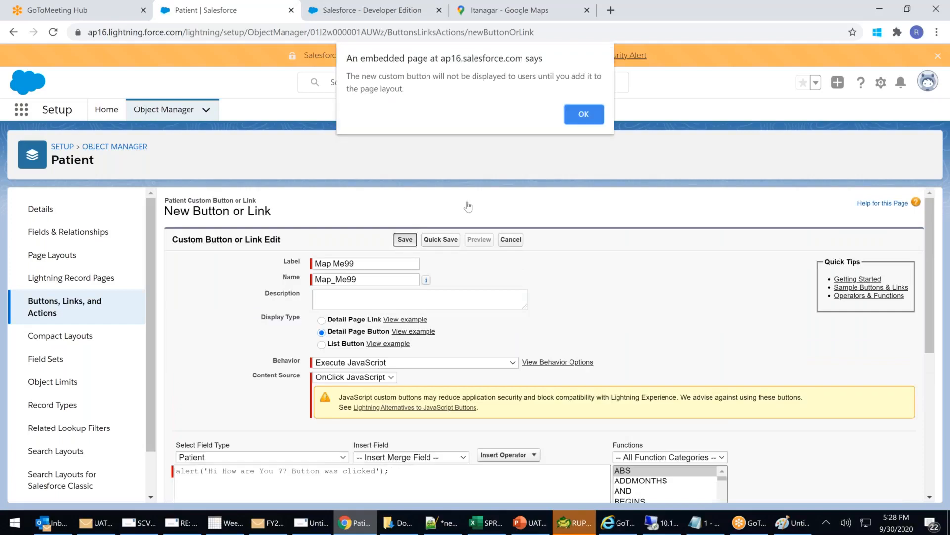
click(581, 114)
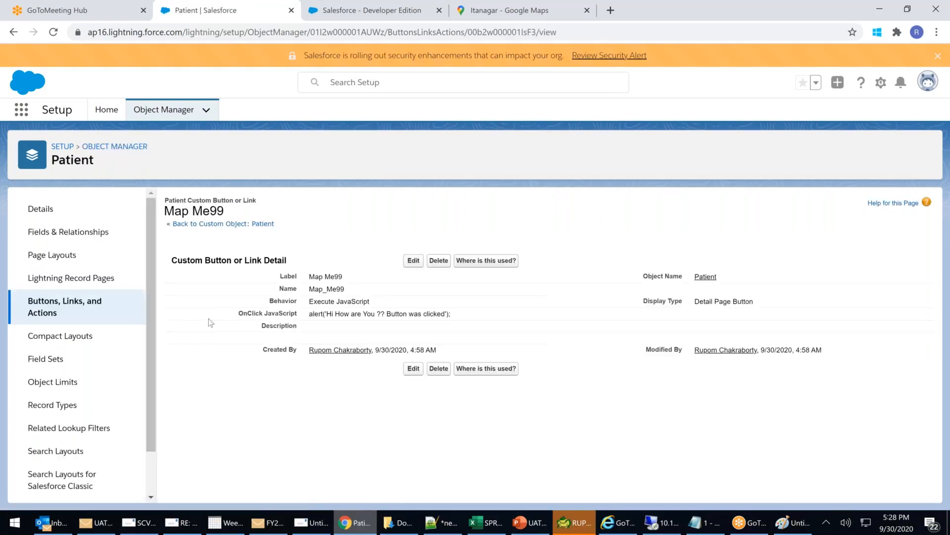
Drag Map Me99 into the Walkin Patients layout's Custom Buttons and save the layout.
click(34, 255)
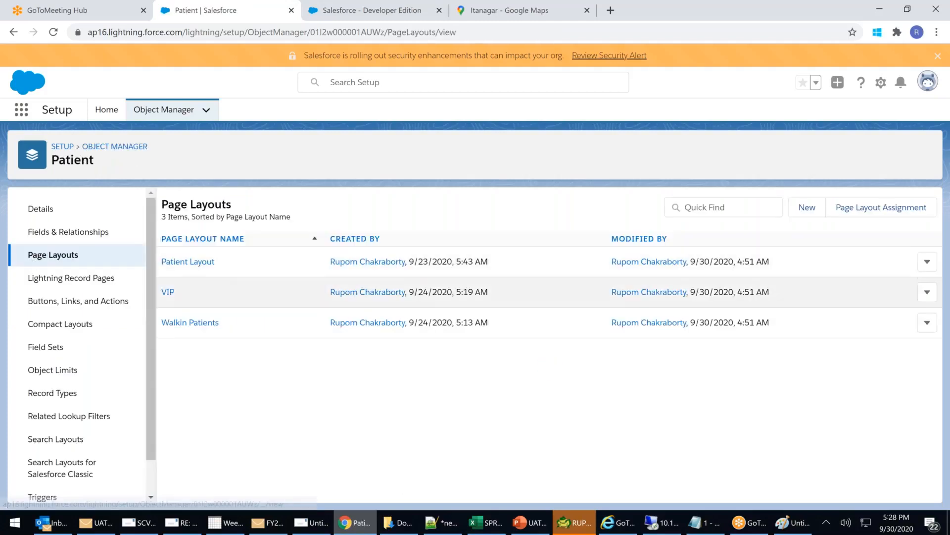
click(187, 325)
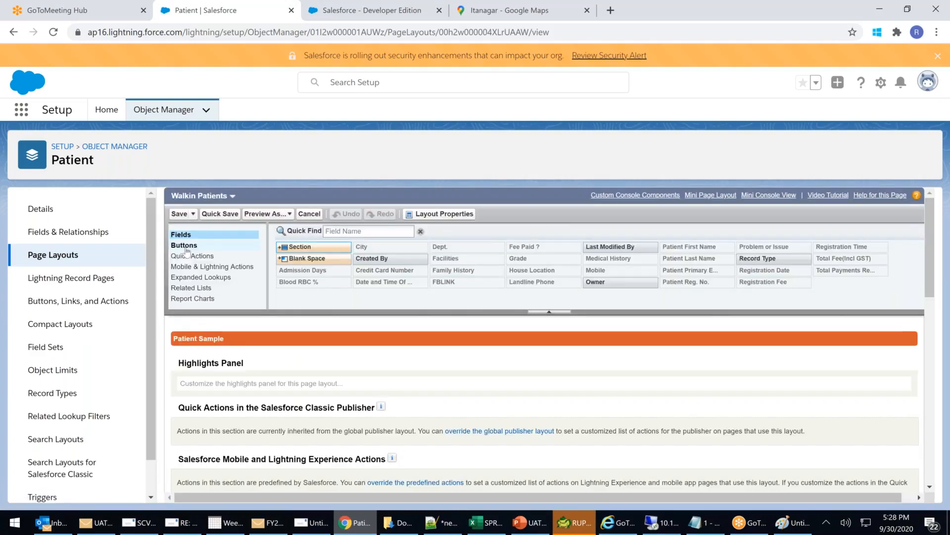
click(186, 246)
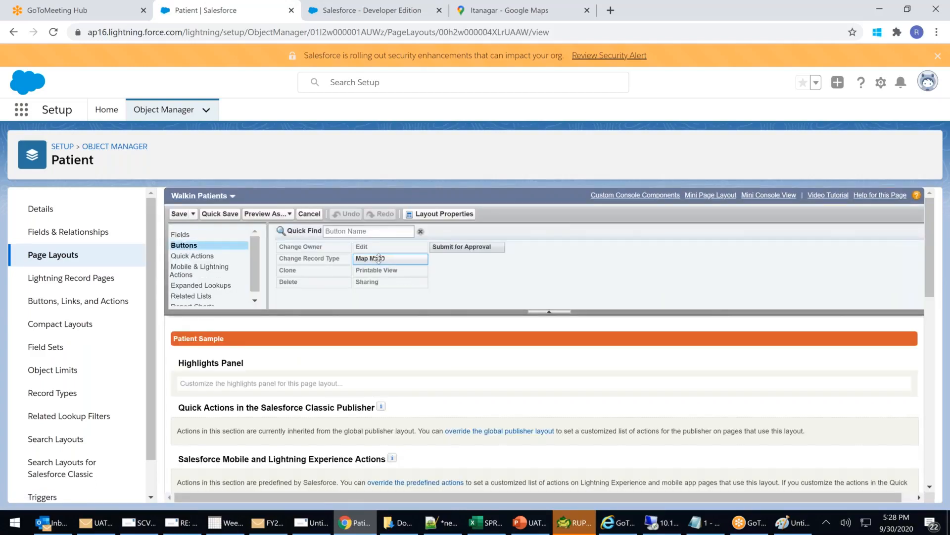
drag(467, 350, 714, 349)
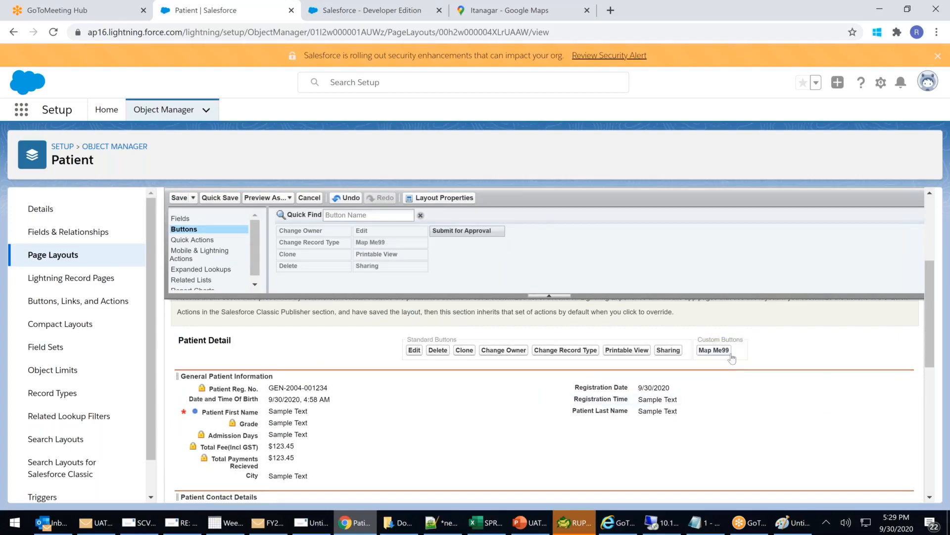
click(178, 197)
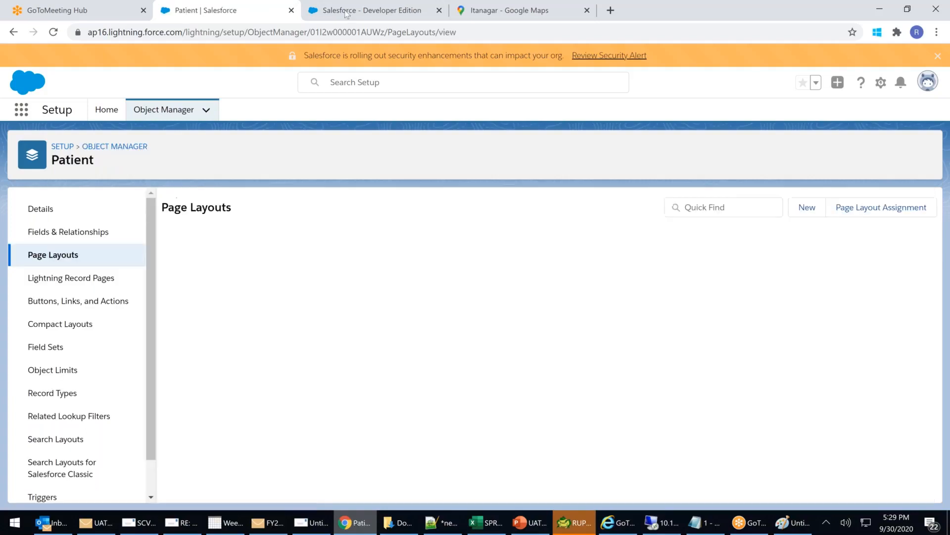
Set the first Classic patient's City to Itanagar, then run Map Me99 and dismiss its greeting alert.
click(346, 12)
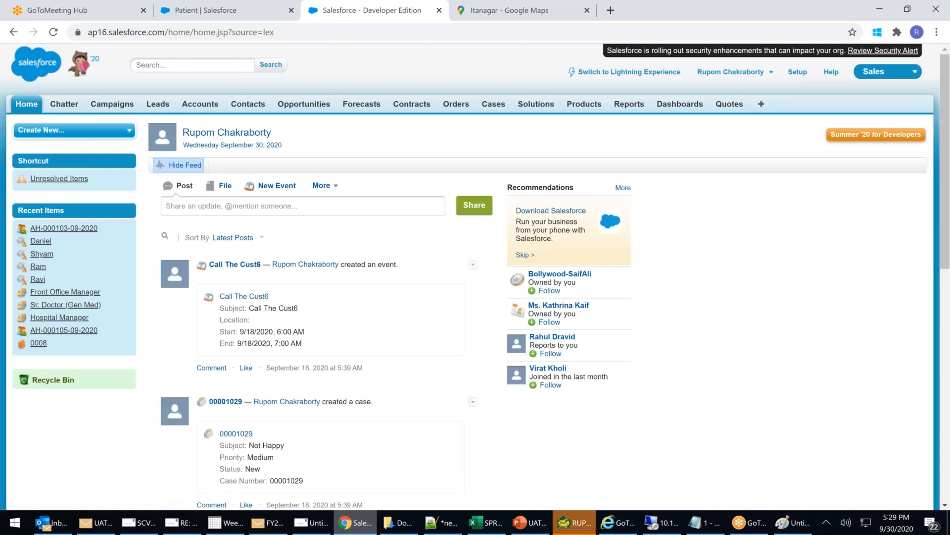
click(761, 105)
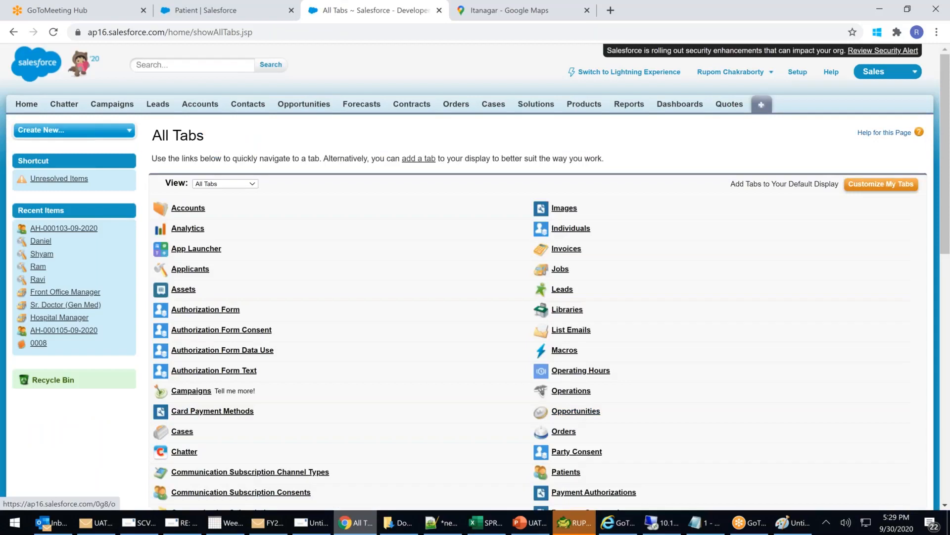
click(565, 473)
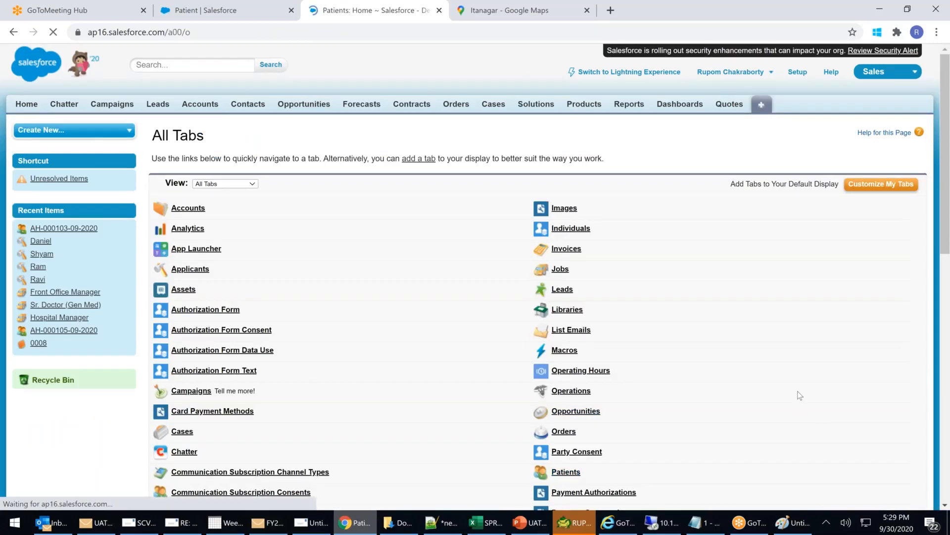
click(212, 235)
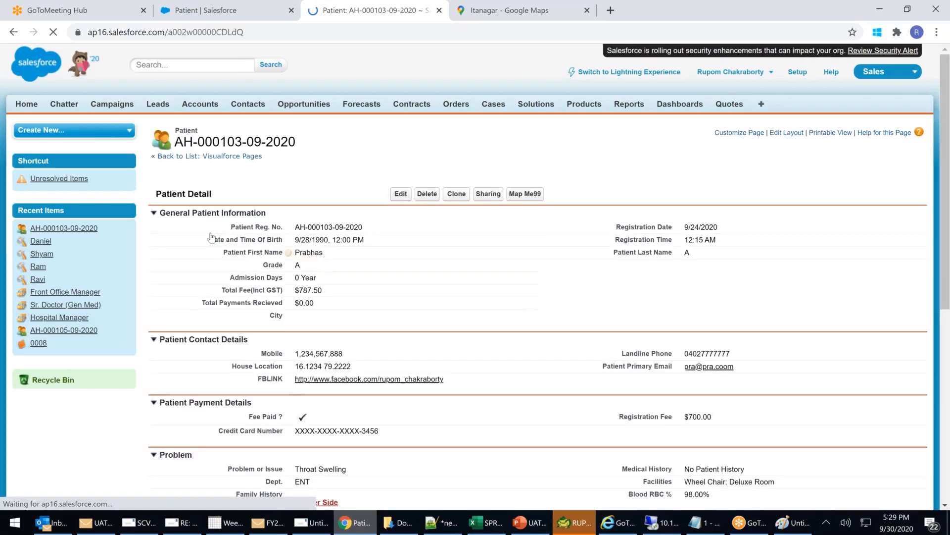
double_click(348, 316)
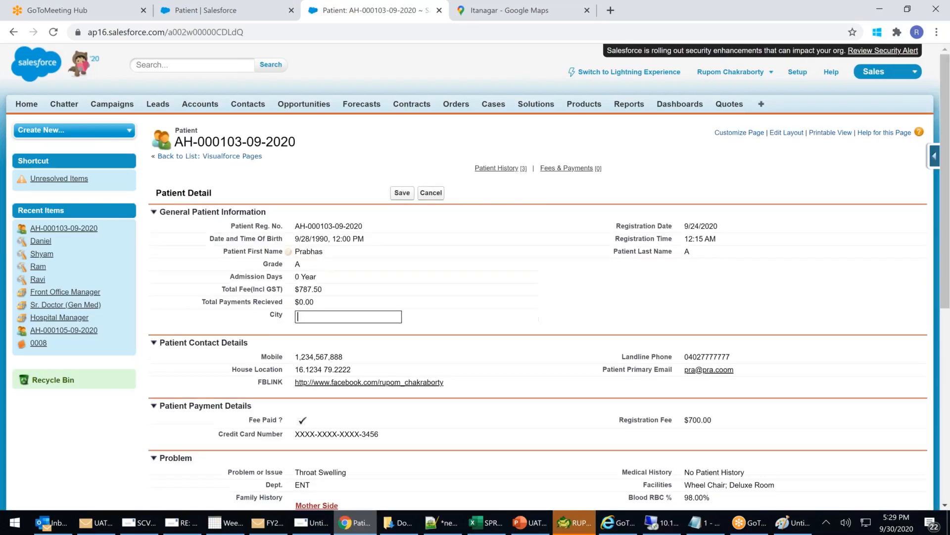
text(Itanagar)
click(402, 192)
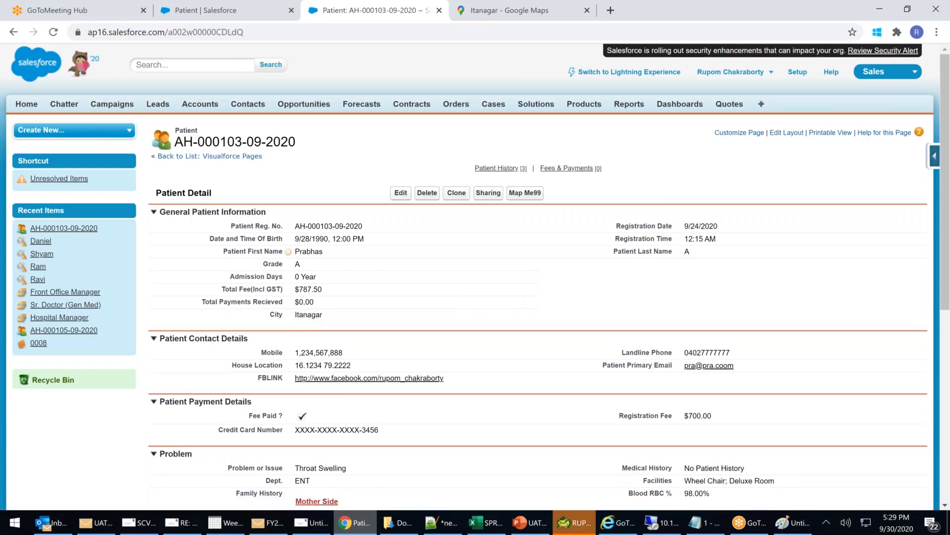
click(528, 198)
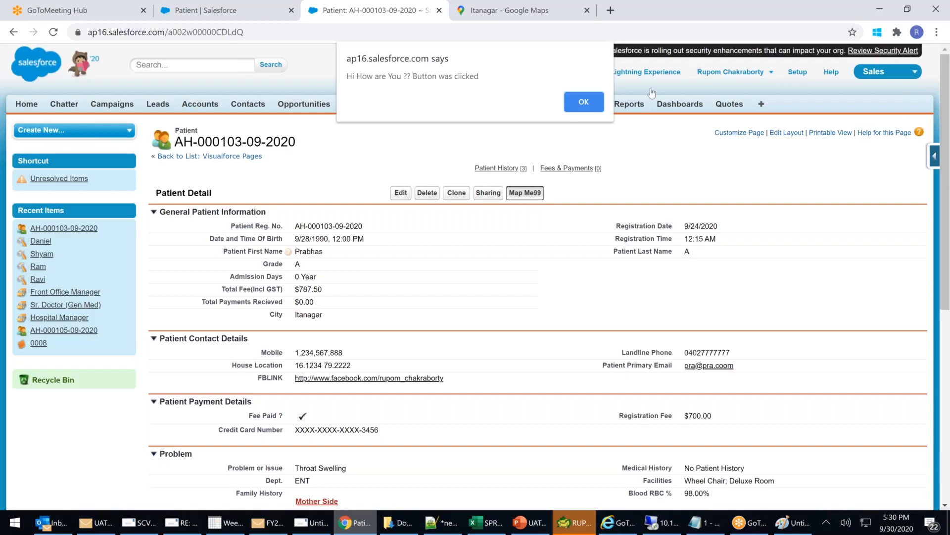
click(591, 105)
Open the Map Me99 button for editing and delete its old alert code.
click(212, 6)
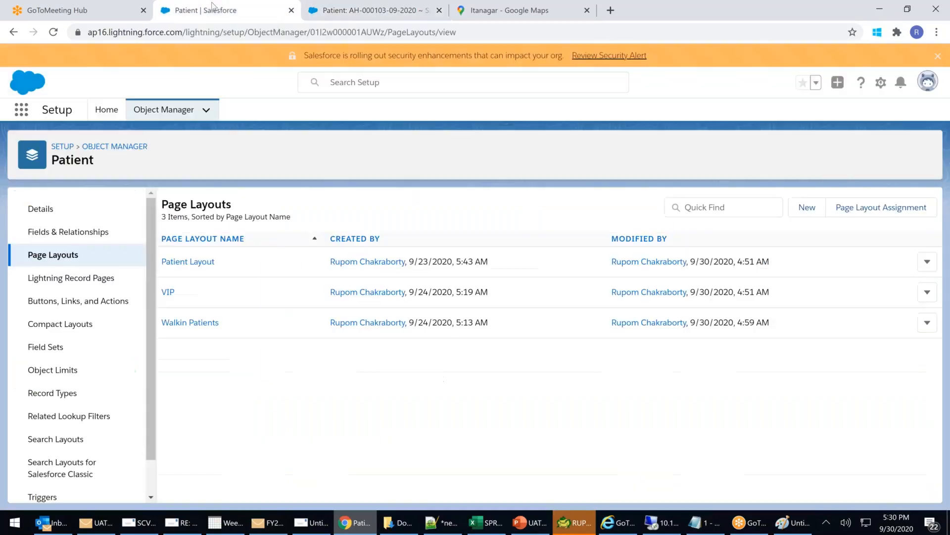
click(89, 304)
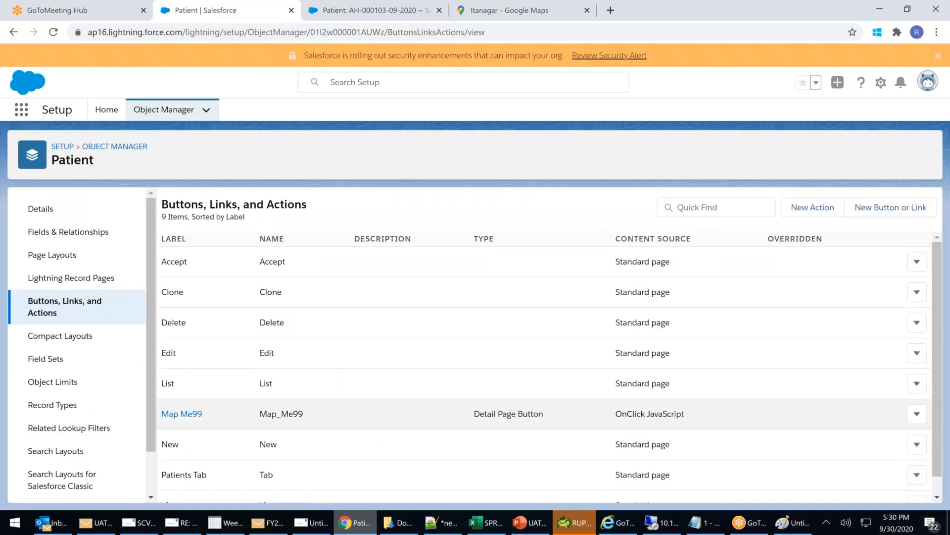
click(192, 421)
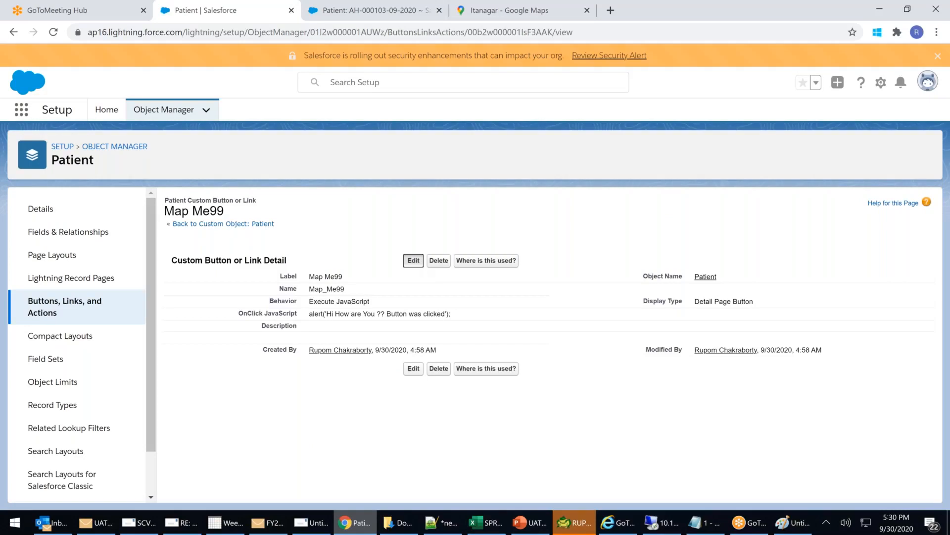
click(413, 261)
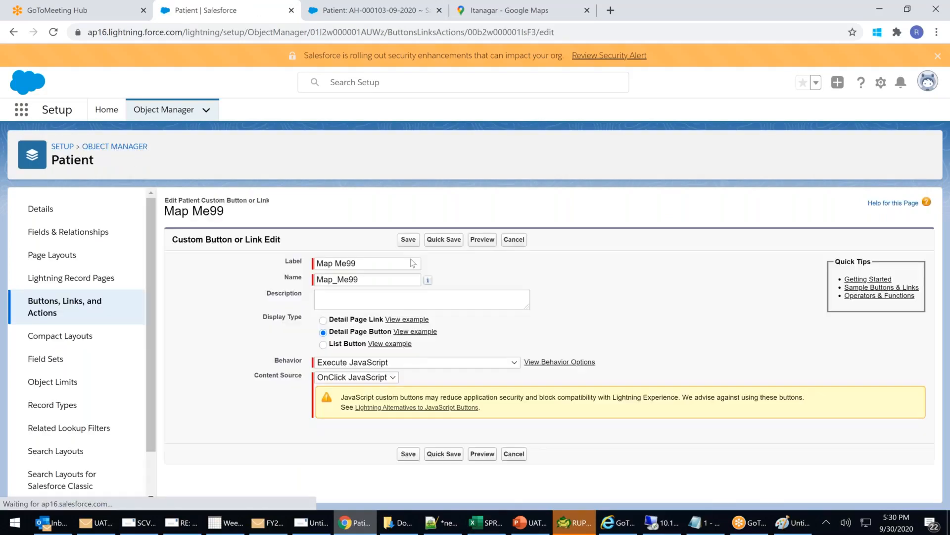
scroll(412, 263, down, 3)
click(406, 307)
key(ctrl+a)
key(BackSpace)
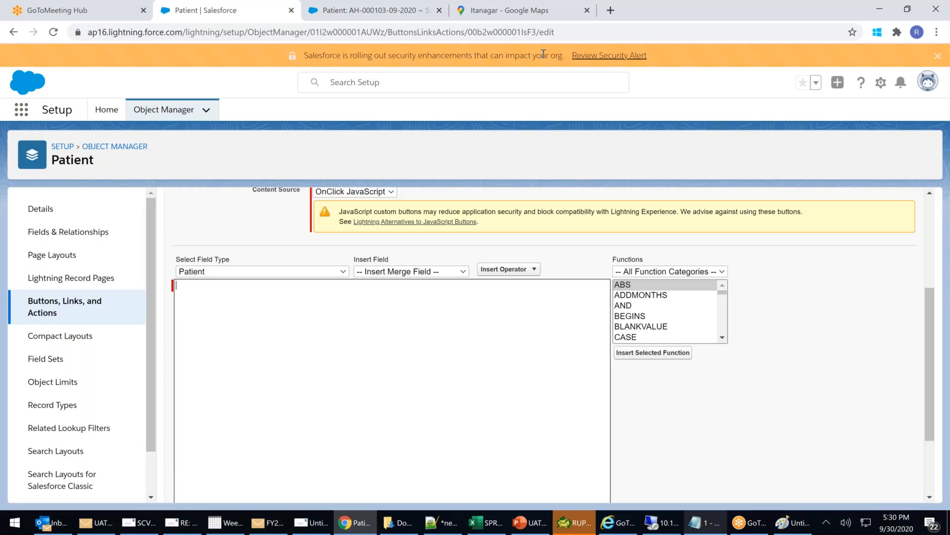
Replace the fixed Itanagar at the Google Maps URL end with the {!Patient__c.City__c} merge field.
click(516, 12)
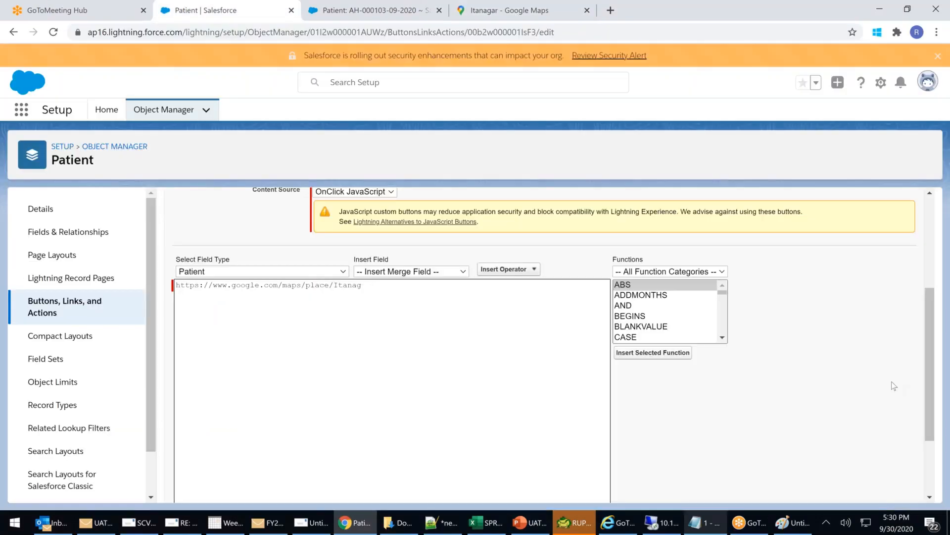
key(BackSpace)
key(BackSpace)
key(BackSpace)
key(BackSpace)
key(BackSpace)
key(BackSpace)
click(399, 276)
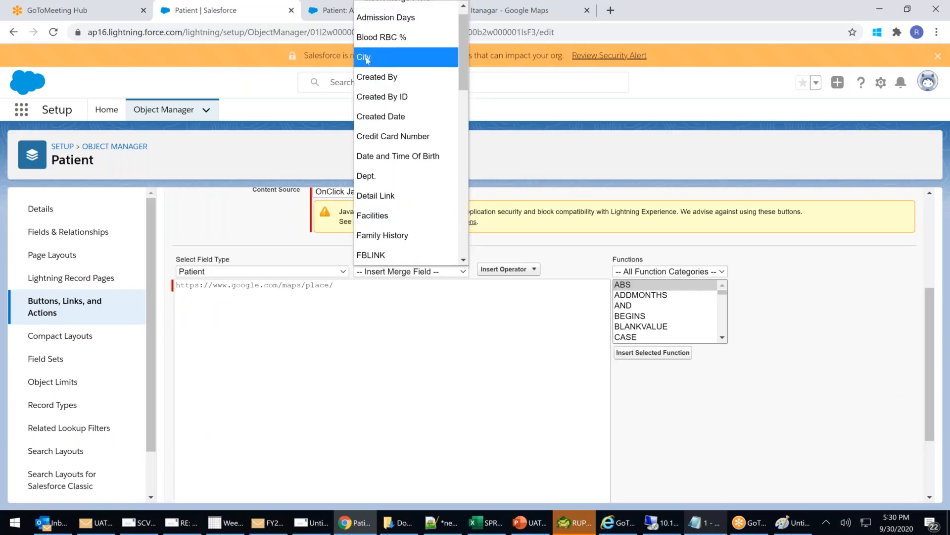
click(377, 57)
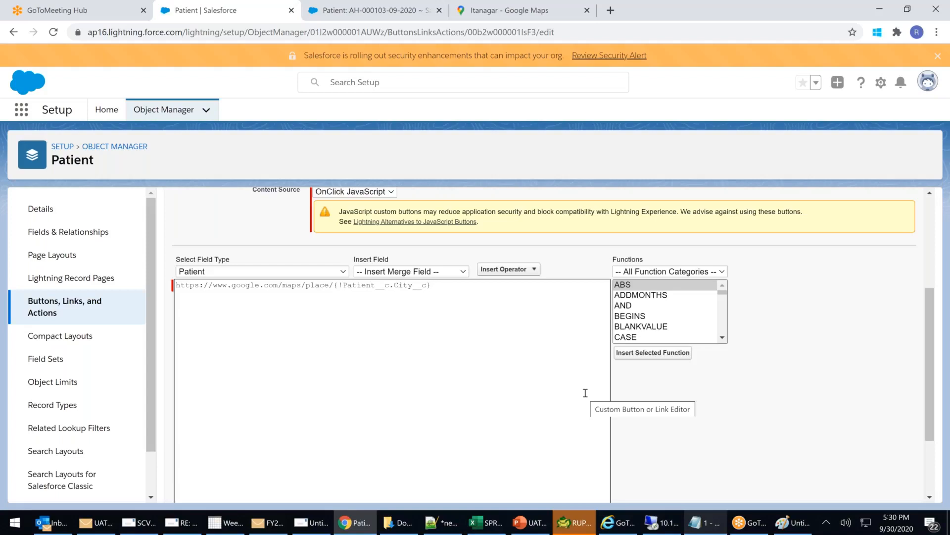
scroll(585, 392, up, 5)
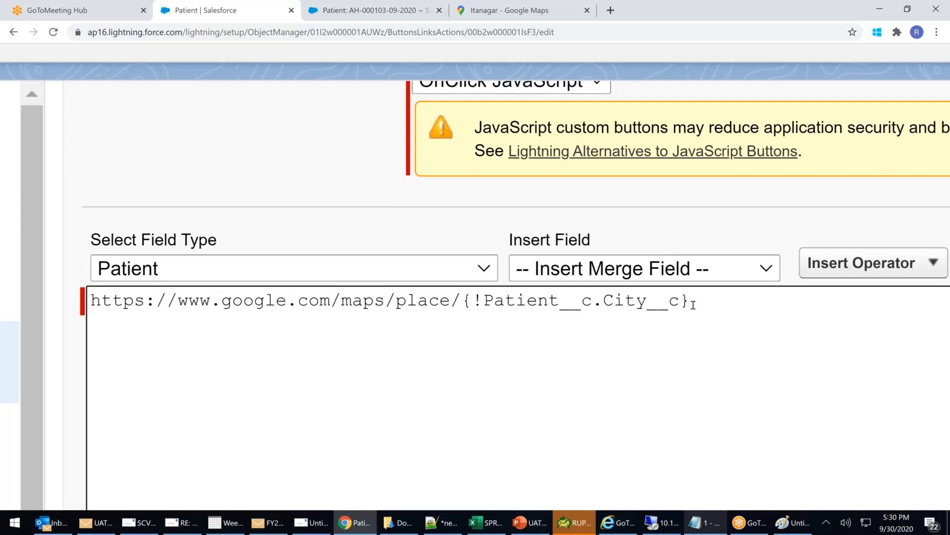
key(BackSpace)
text(})
key(ctrl+minus)
key(ctrl+minus)
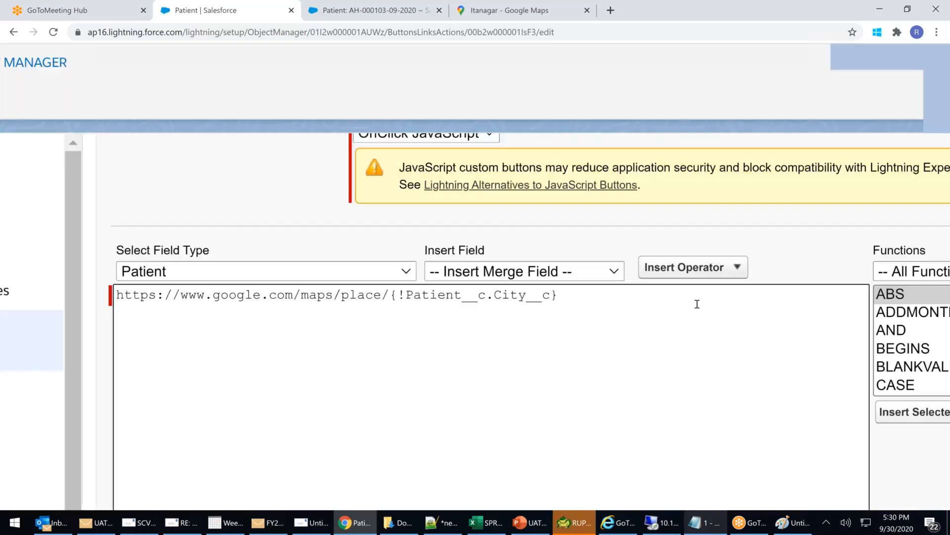
scroll(697, 304, down, 4)
scroll(410, 363, up, 4)
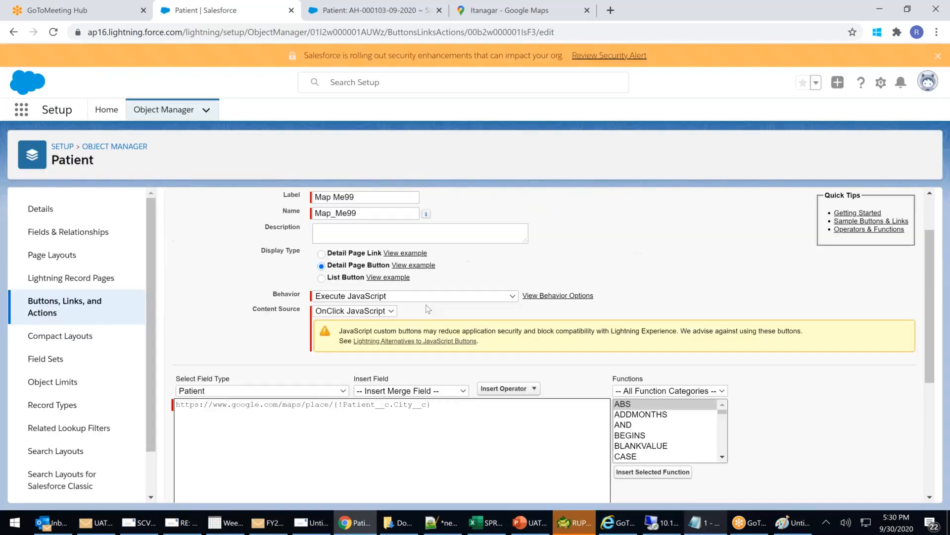
Save the button and test Map Me99 on the Itanagar record, which raises 'Unexpected end of input'.
click(405, 240)
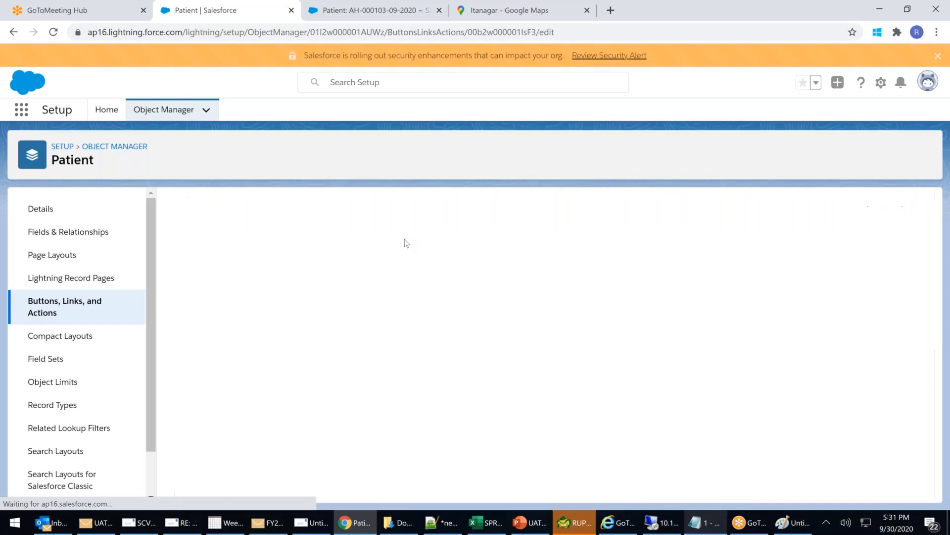
click(340, 15)
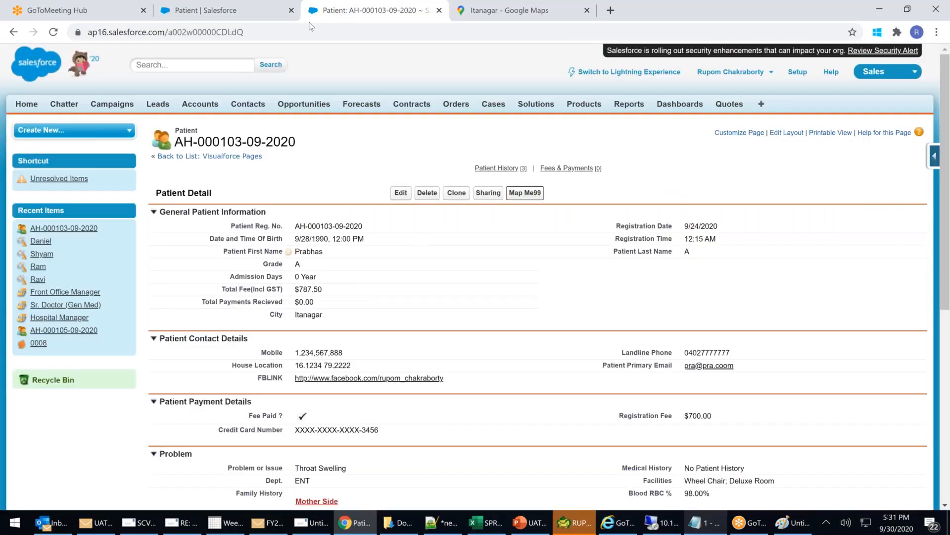
click(297, 31)
key(Return)
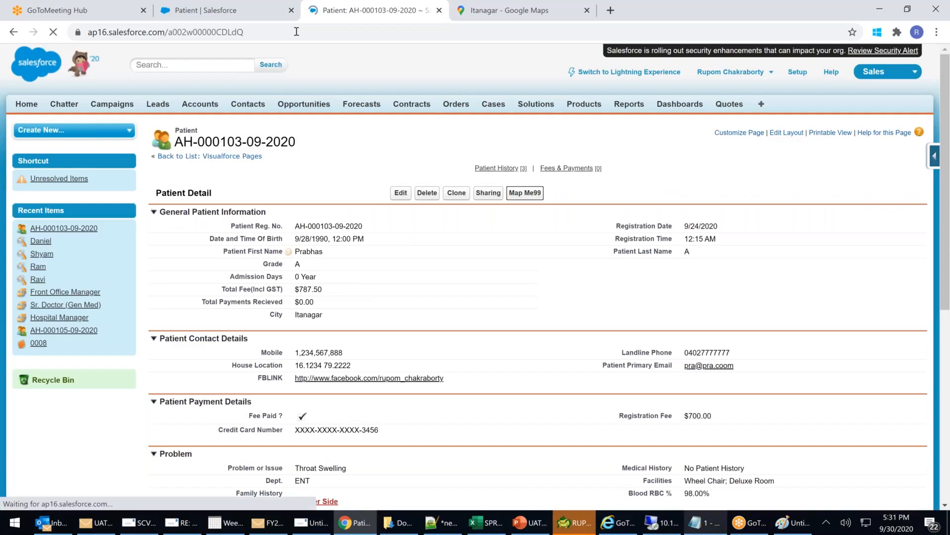
click(527, 195)
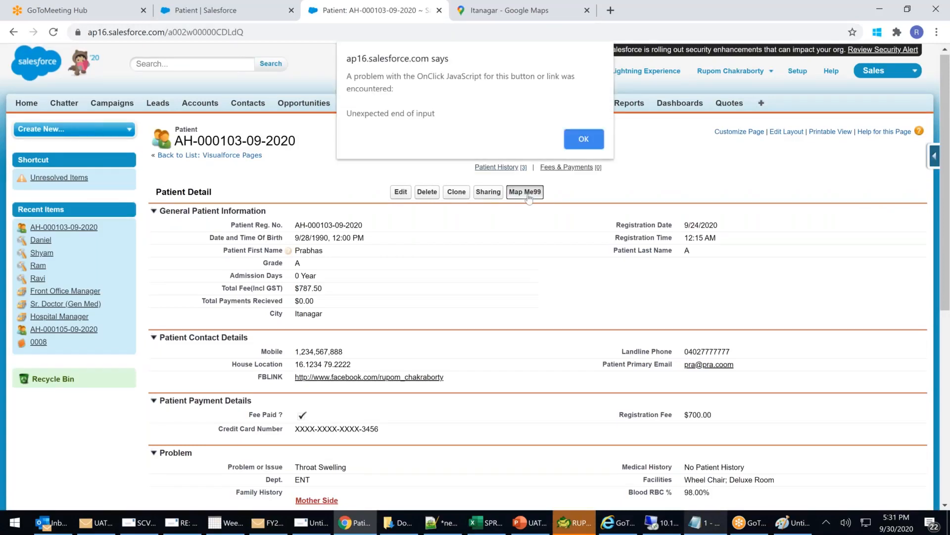
click(585, 140)
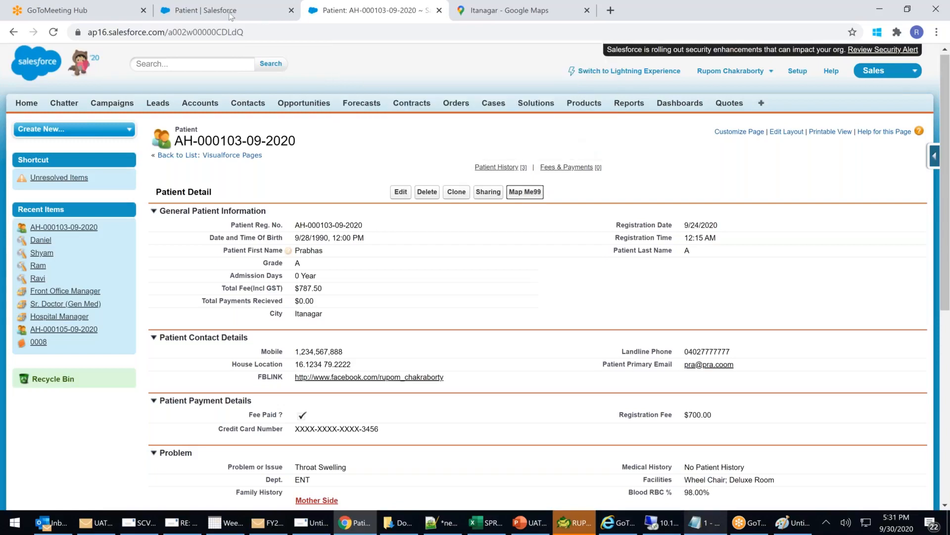
click(259, 31)
key(Return)
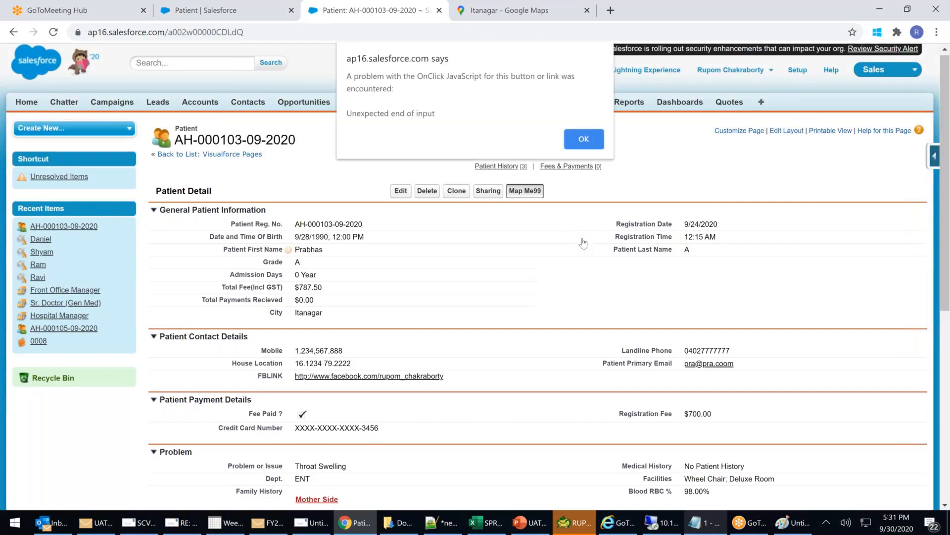
click(583, 140)
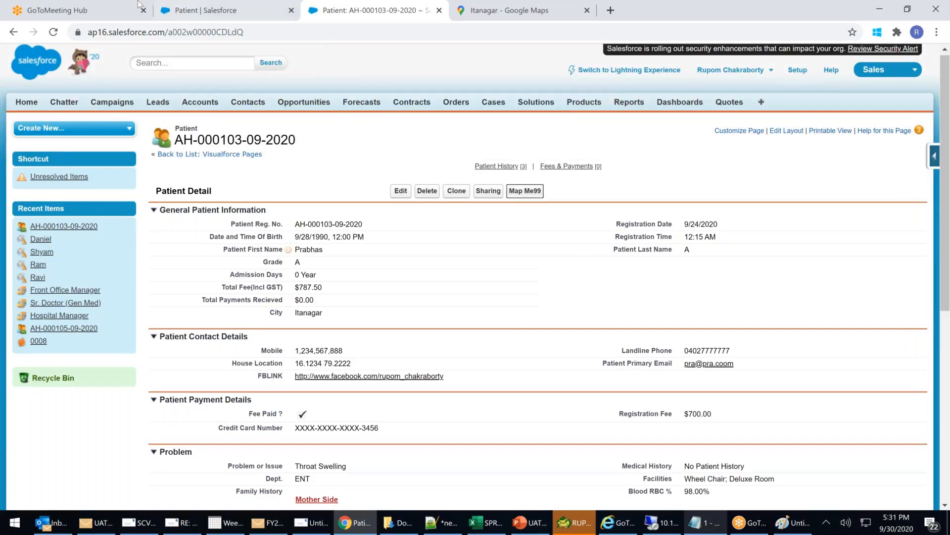
Retry Map Me99 from All Tabs > Patients, hit the same error, and reopen the button's edit form.
click(185, 16)
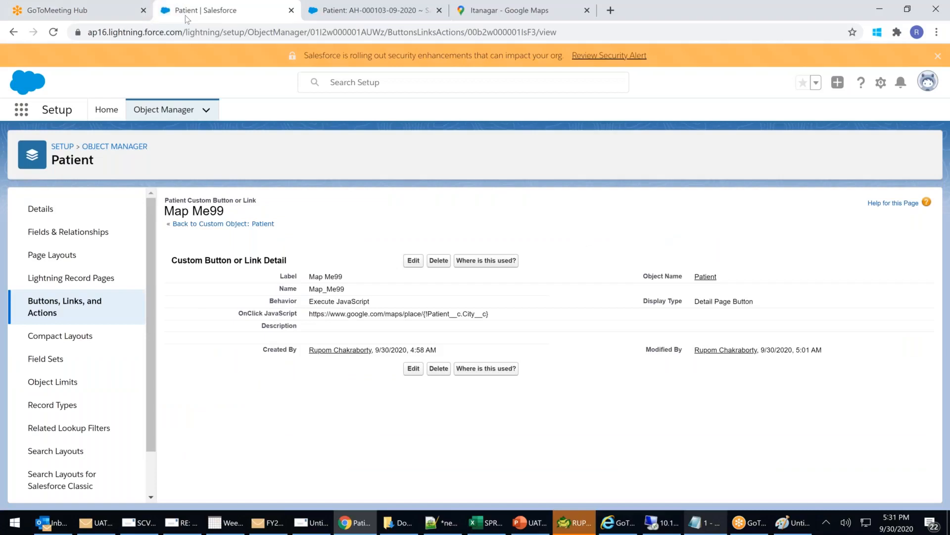
click(324, 14)
click(187, 104)
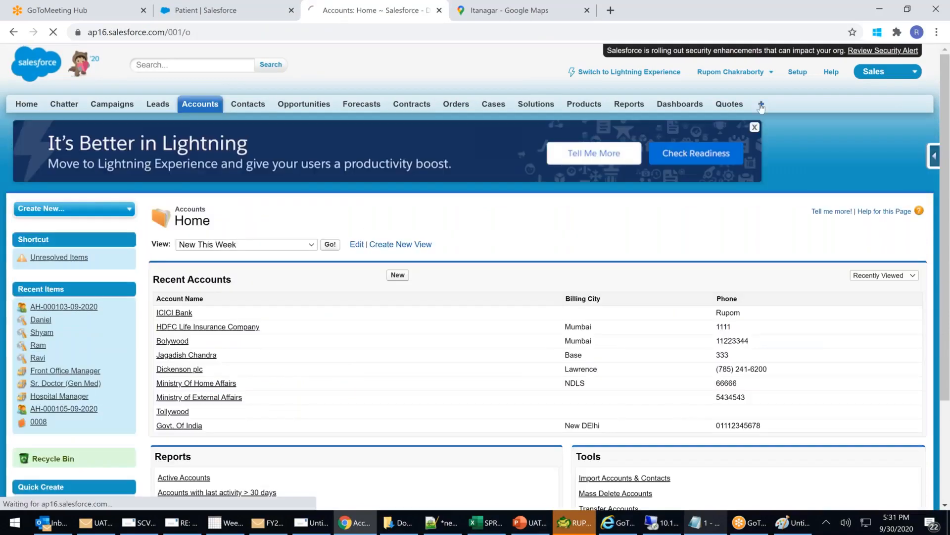
click(761, 103)
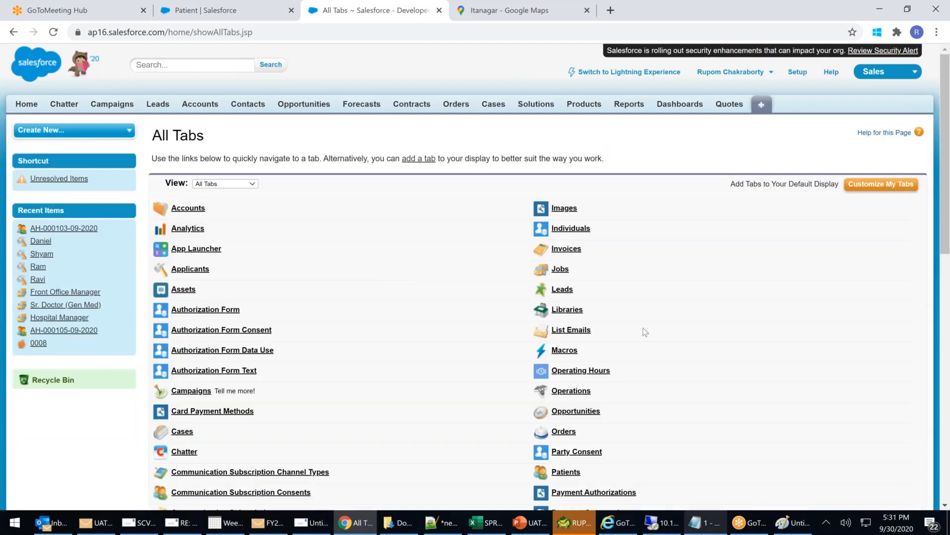
scroll(643, 331, down, 1)
scroll(640, 328, down, 1)
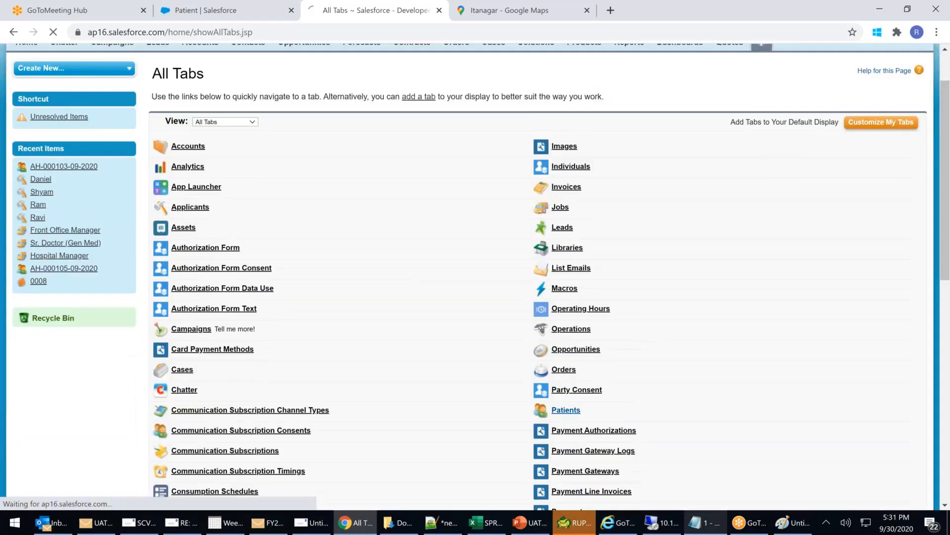
click(566, 415)
click(190, 234)
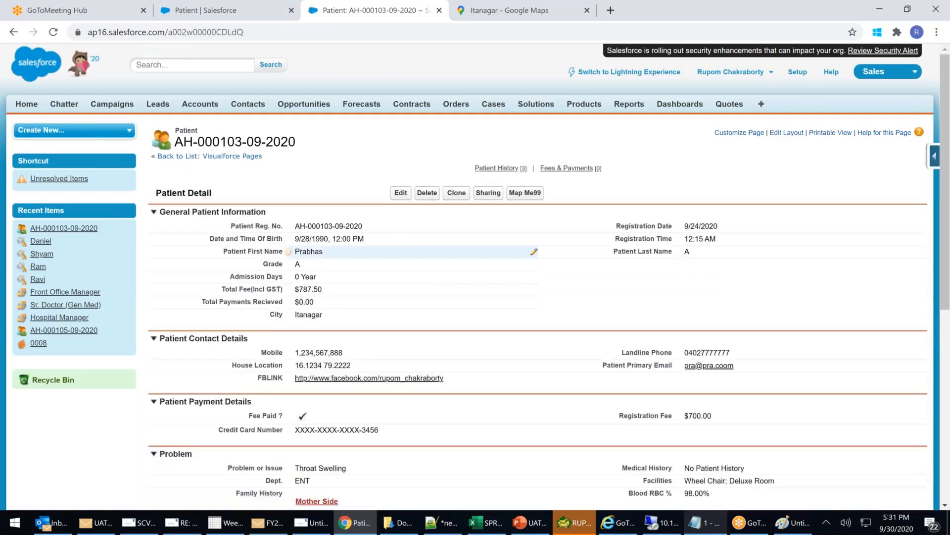
click(525, 192)
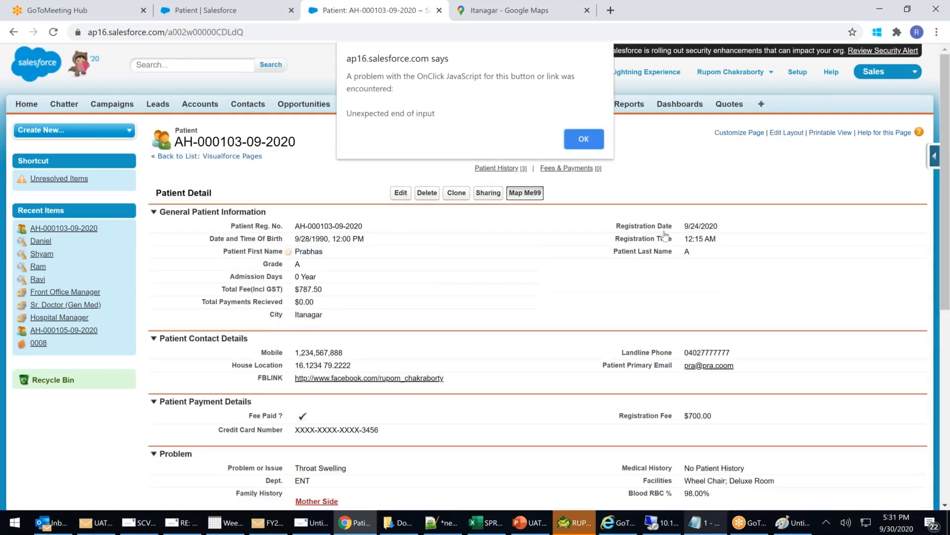
click(593, 141)
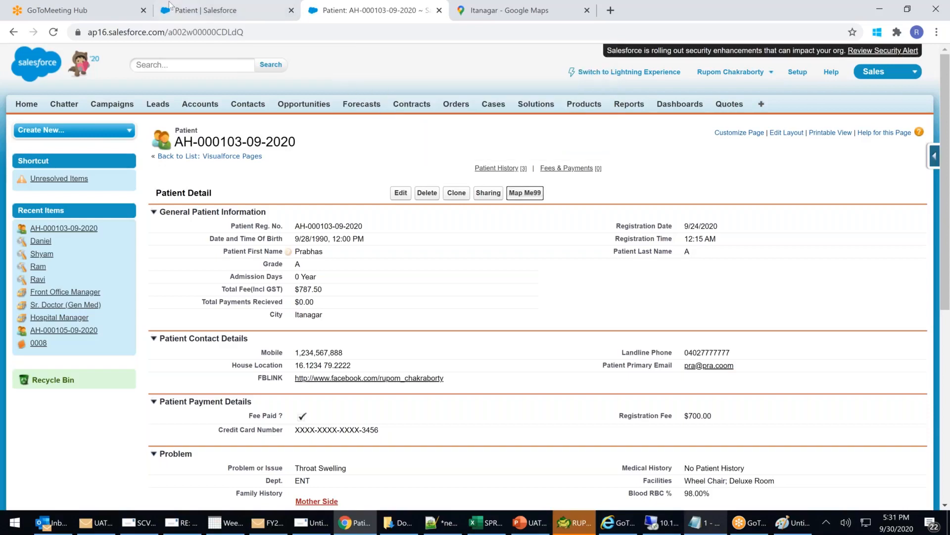
click(176, 8)
click(413, 261)
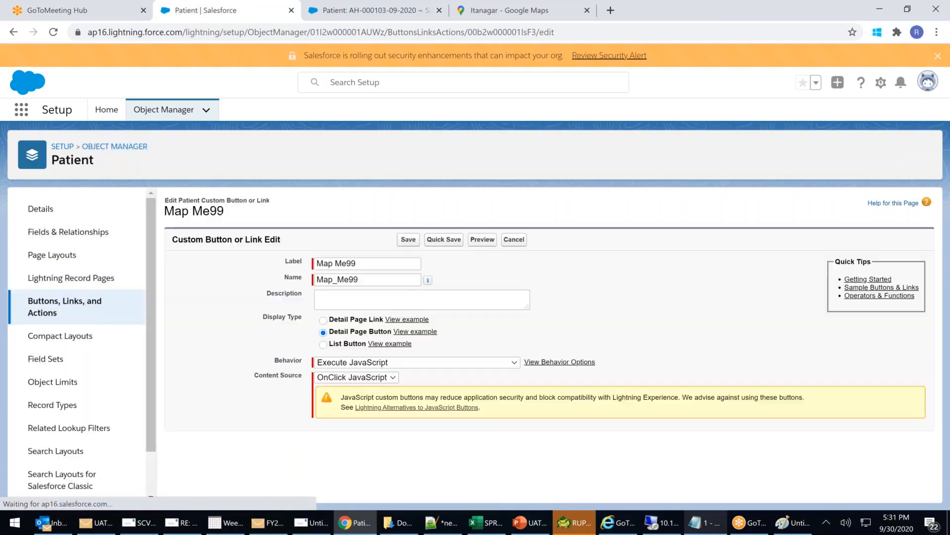
Change Map Me99's Behavior to 'Display in new window' with URL content source and save.
scroll(488, 354, down, 1)
click(355, 316)
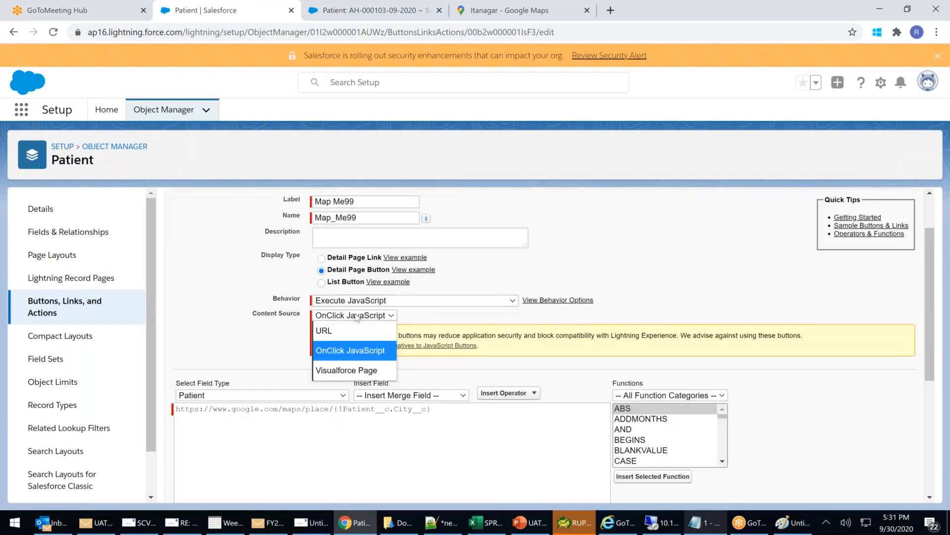
click(355, 315)
click(375, 301)
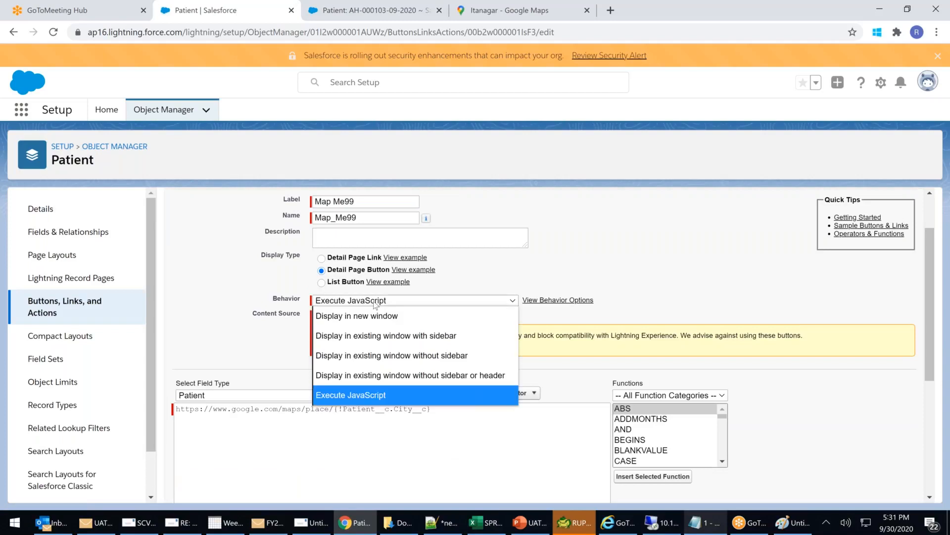
click(466, 438)
drag(459, 415, 145, 399)
click(409, 301)
click(360, 315)
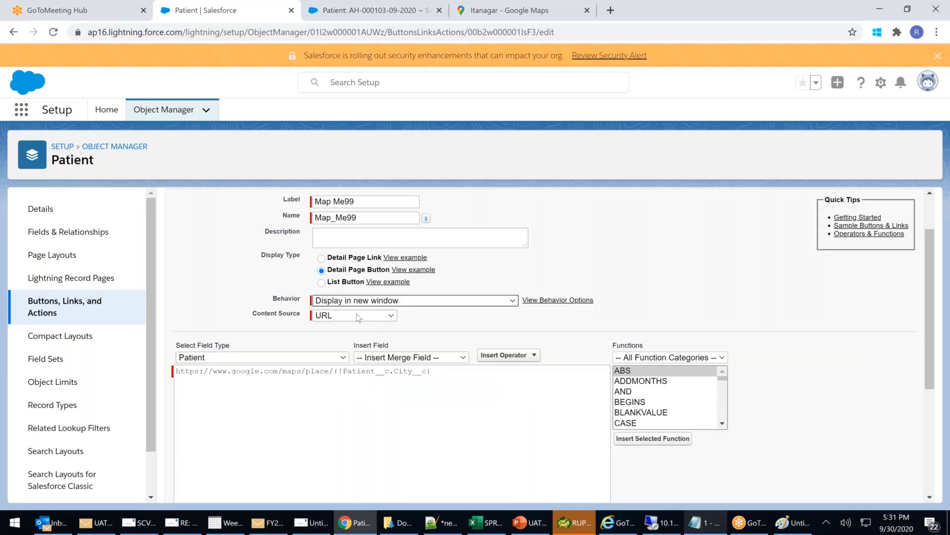
click(356, 315)
click(342, 334)
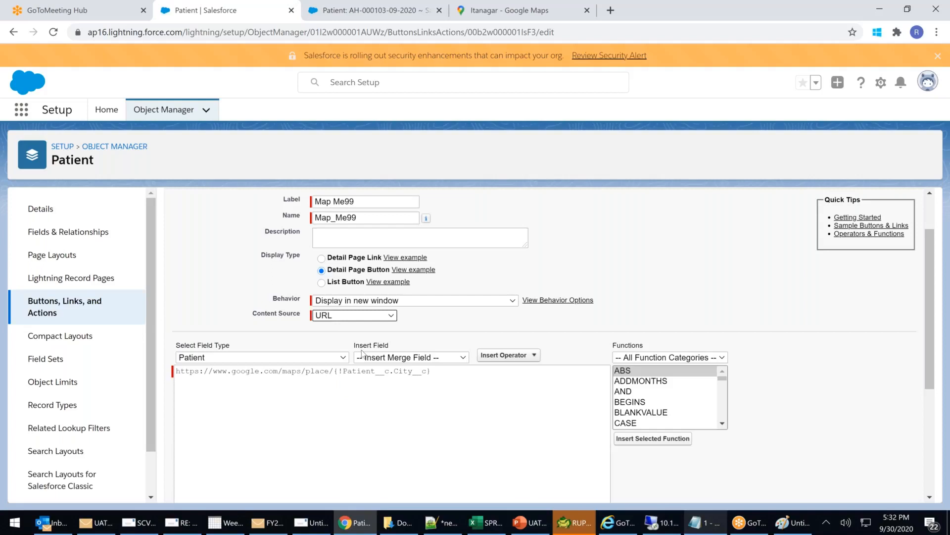
click(435, 376)
key(ctrl+a)
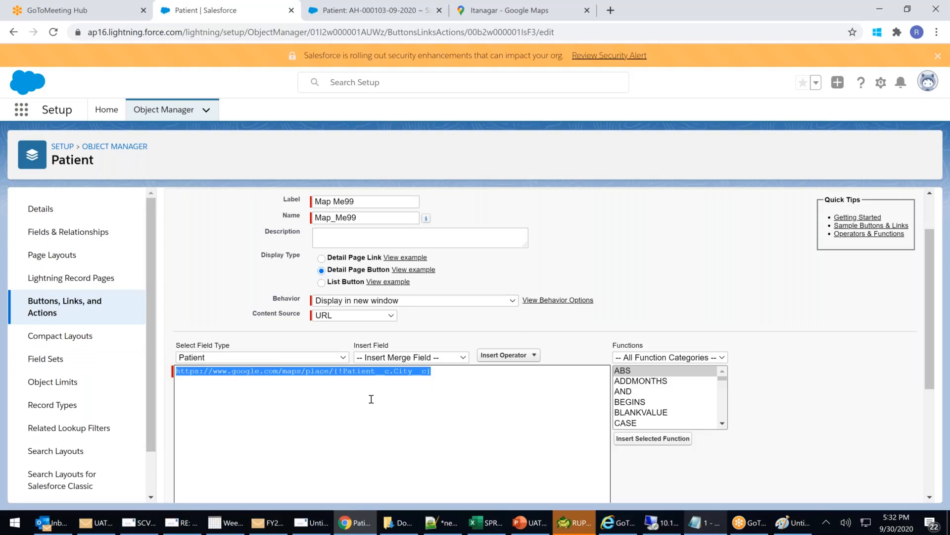
scroll(371, 399, up, 2)
click(409, 239)
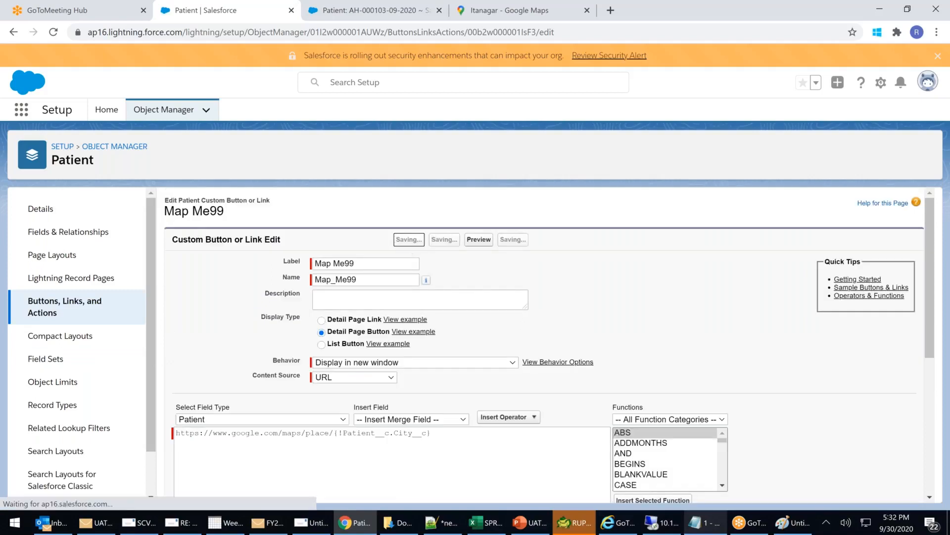
Reload the Classic patient record and run Map Me99, which opens Google Maps at Itanagar.
click(368, 16)
click(303, 35)
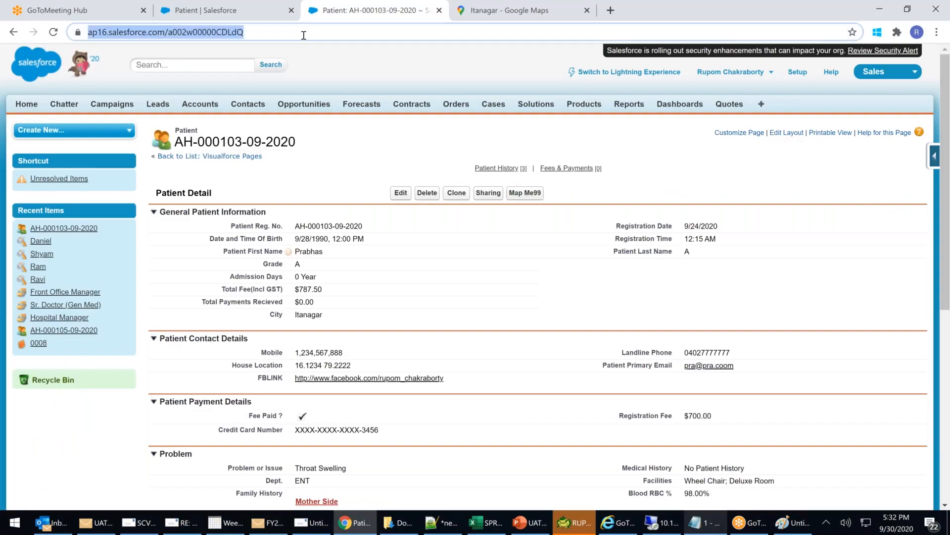
key(Return)
click(528, 193)
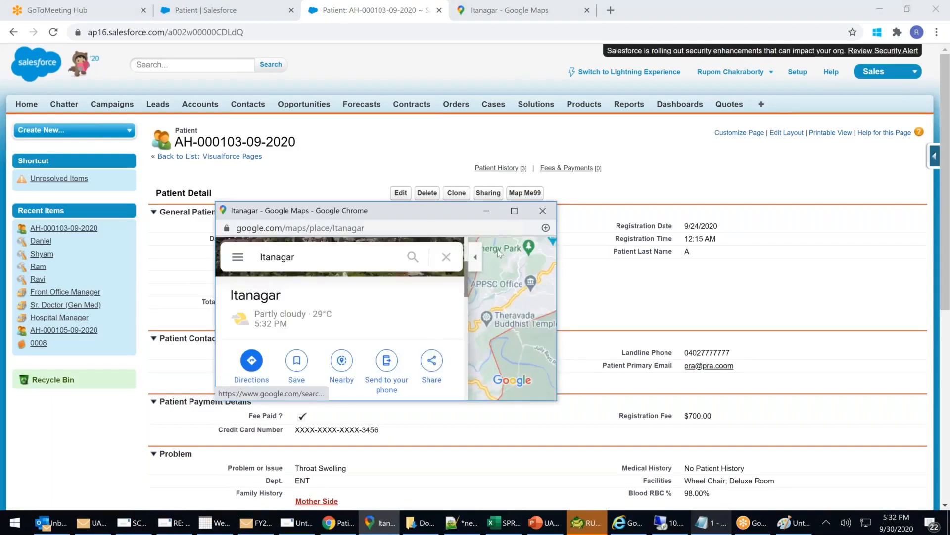
click(515, 212)
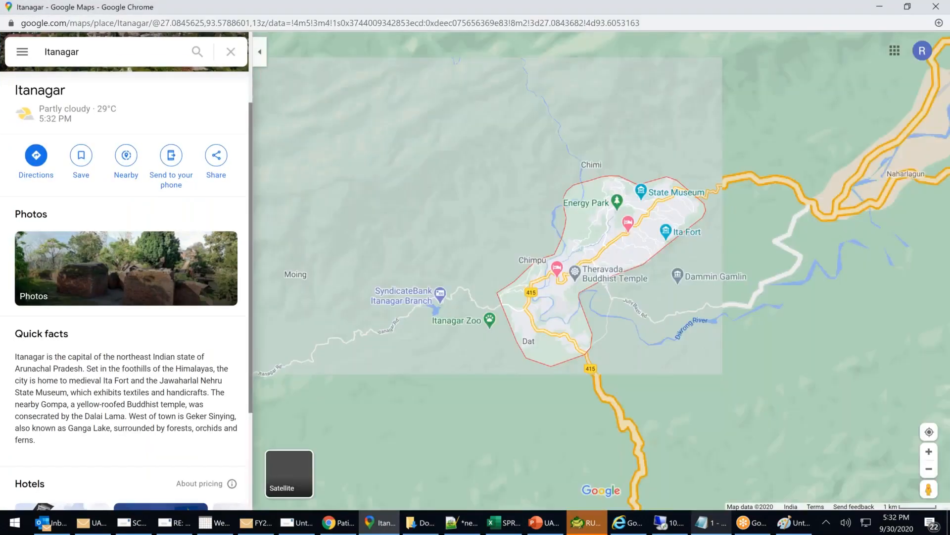
click(936, 7)
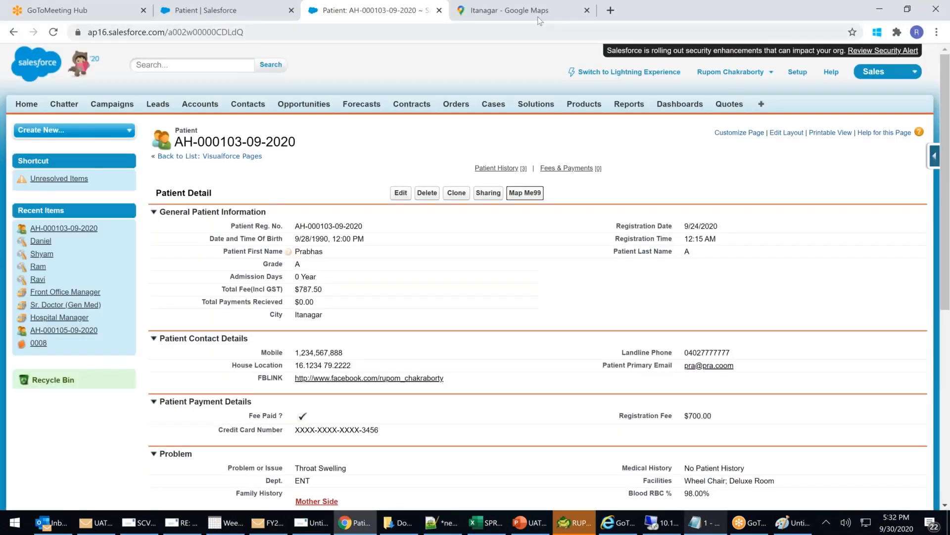
click(589, 14)
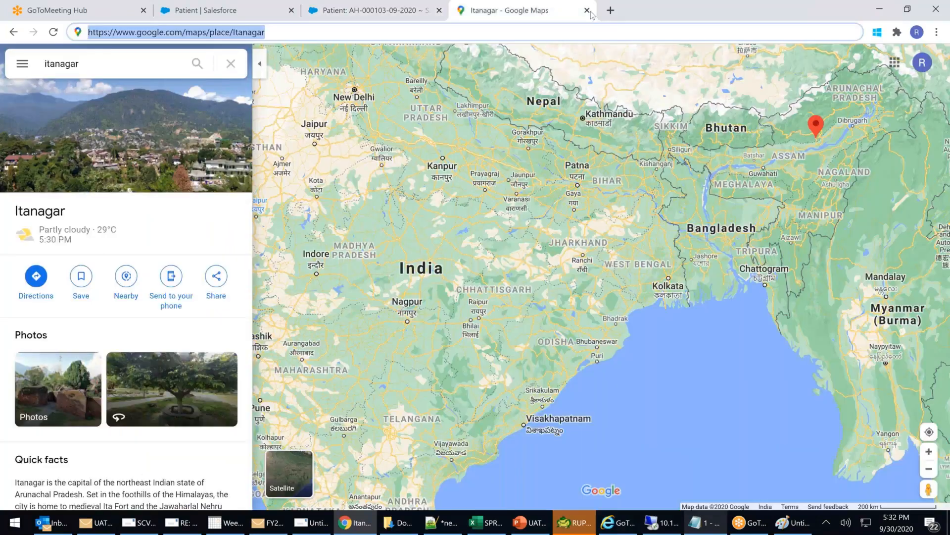
Change the patient's City to Imphal, save, and view it in Google Maps through Map Me99.
click(587, 11)
double_click(326, 314)
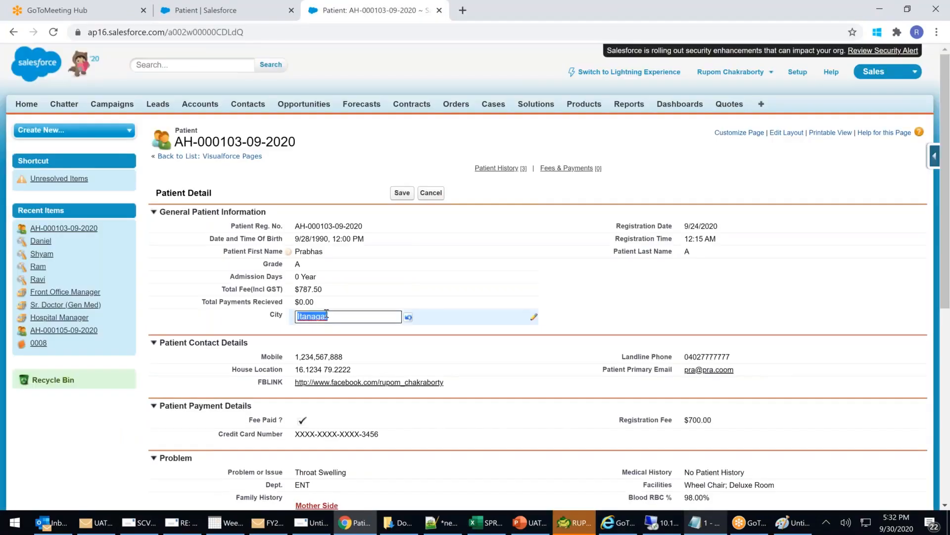
text(Imphal)
click(403, 194)
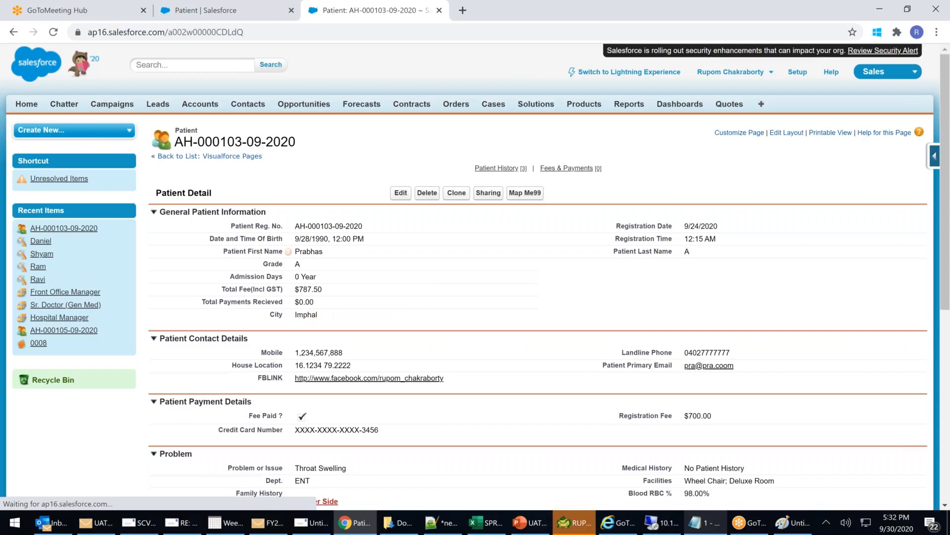
click(521, 196)
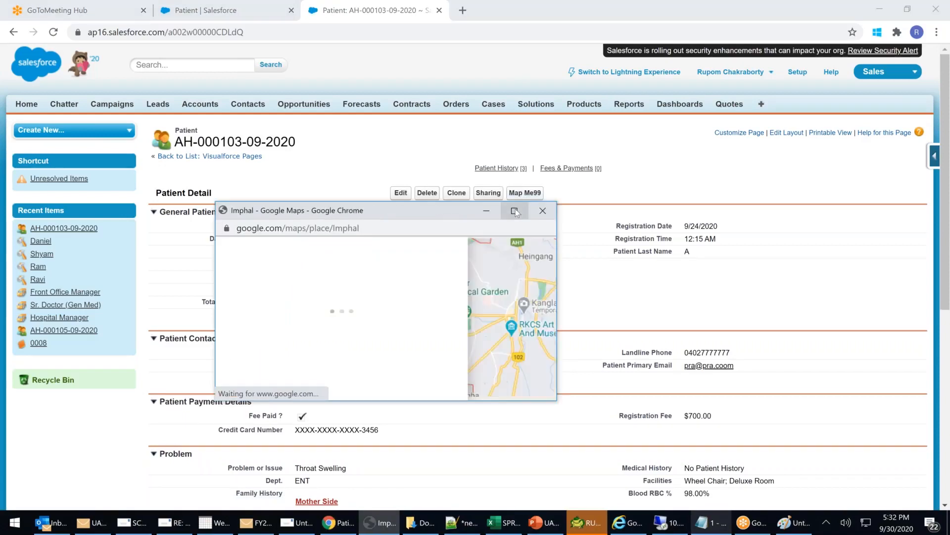
click(515, 211)
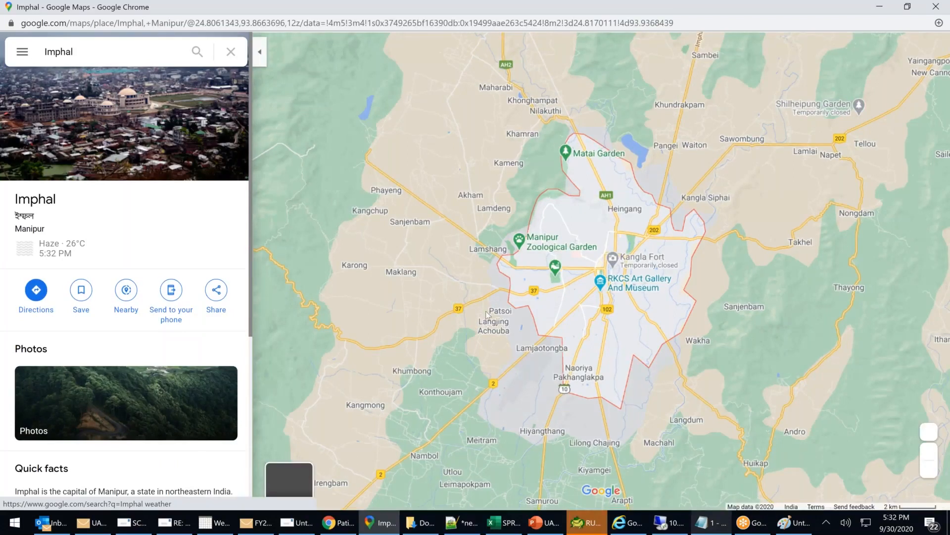
Zoom the map out to see Imphal within northeast India, then close the map window.
scroll(523, 312, down, 2)
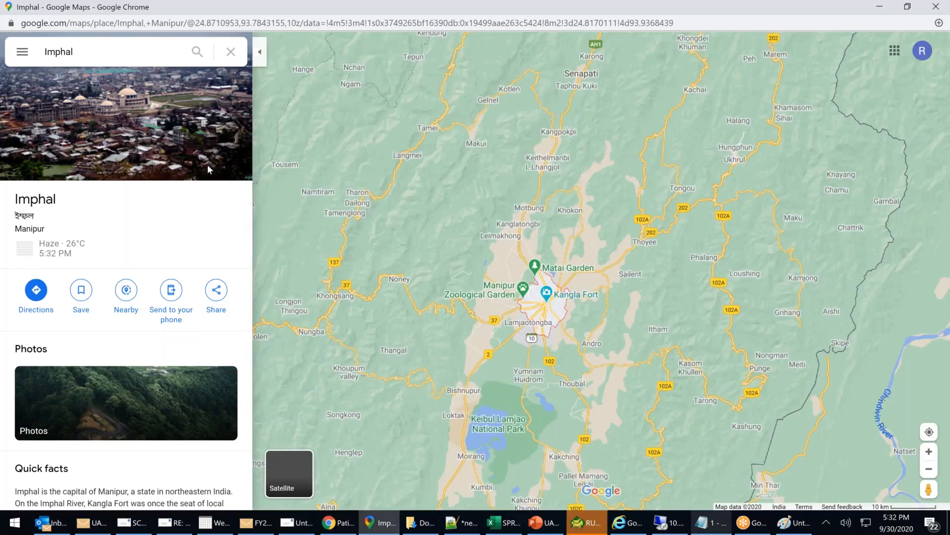
scroll(546, 254, down, 1)
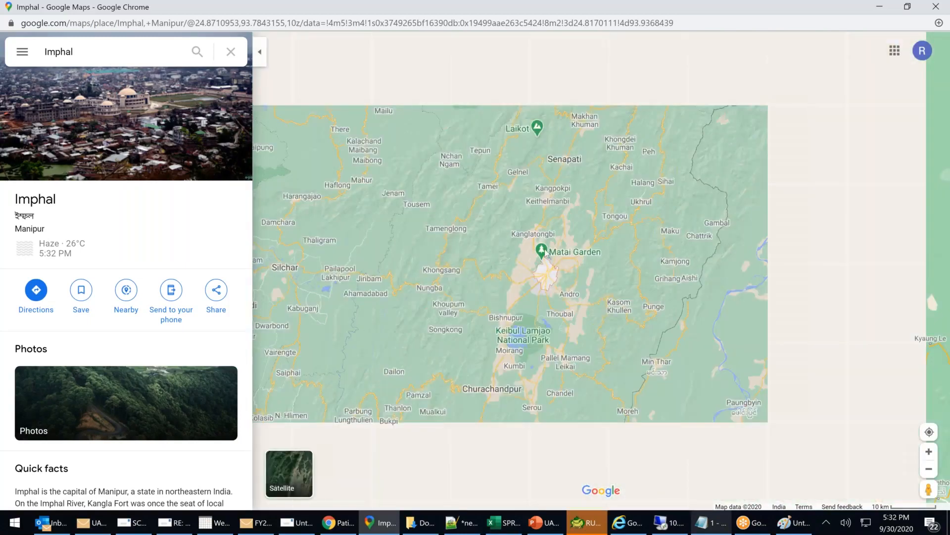
scroll(546, 255, down, 2)
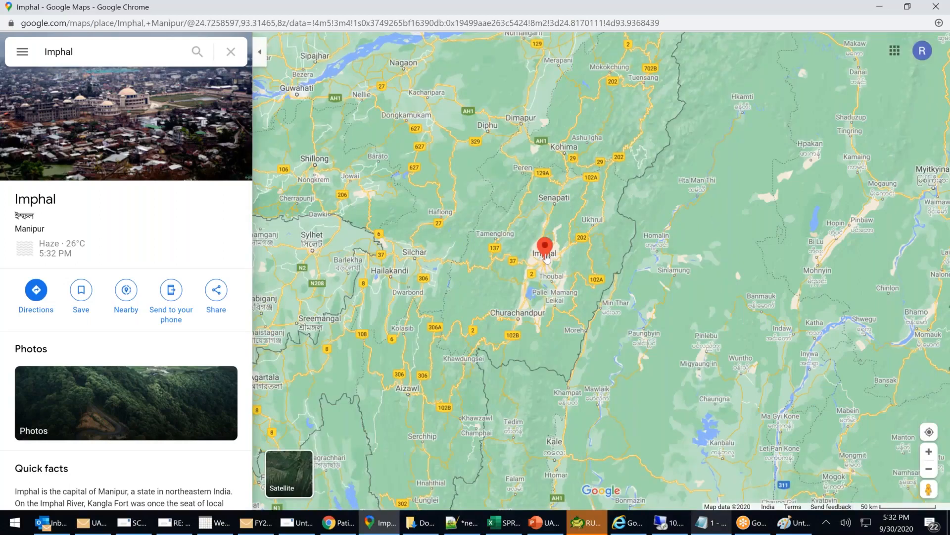
scroll(546, 256, down, 1)
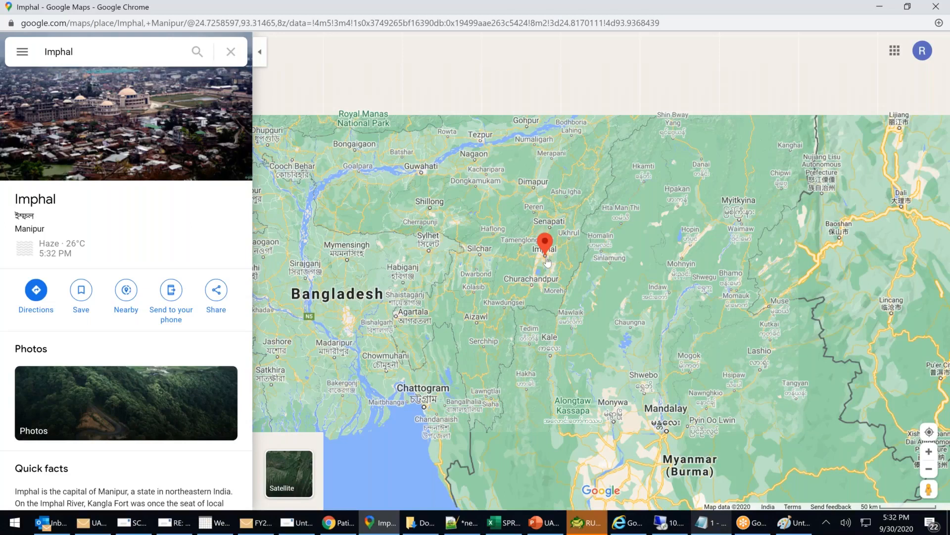
scroll(547, 262, down, 3)
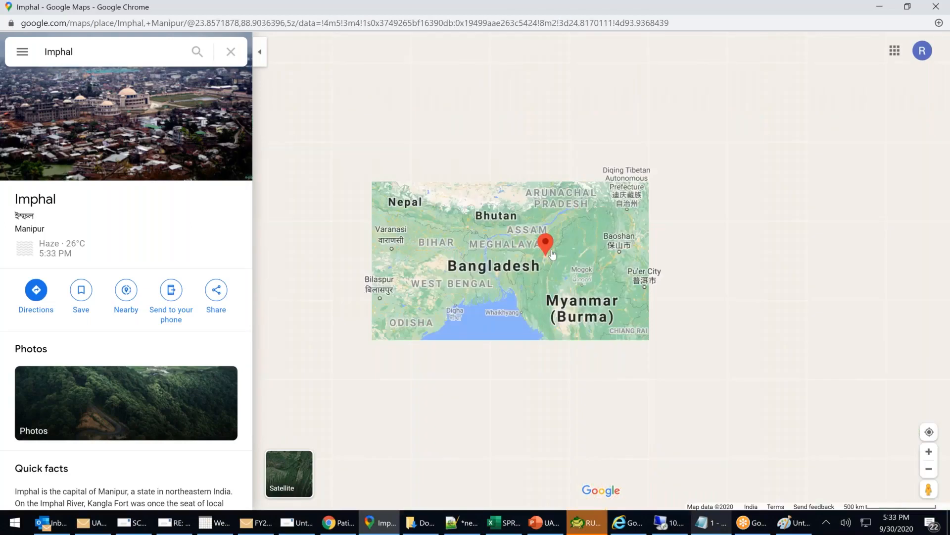
scroll(552, 255, up, 1)
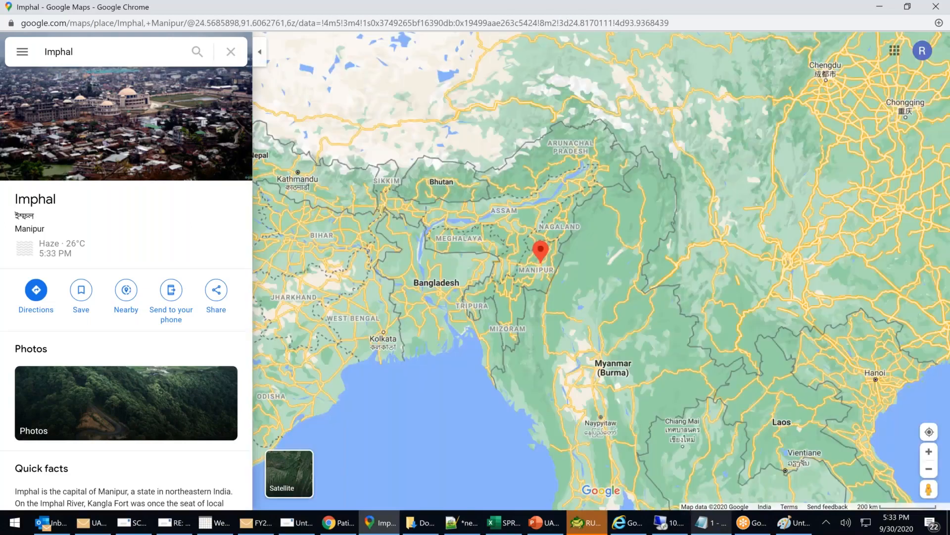
key(ctrl+w)
Replace the City Imphal with Agartala, save, and view Agartala full screen via Map Me99.
key(ctrl+a)
key(BackSpace)
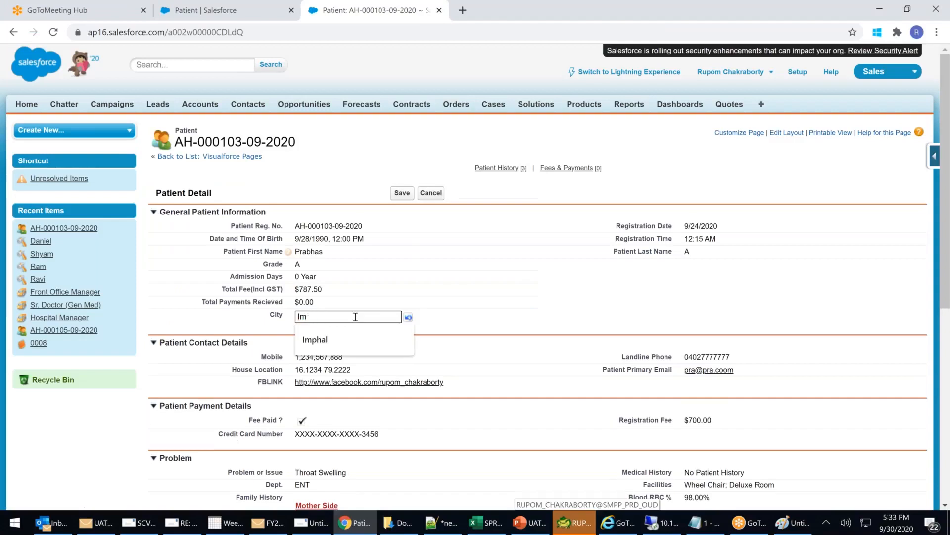
text(Agartala)
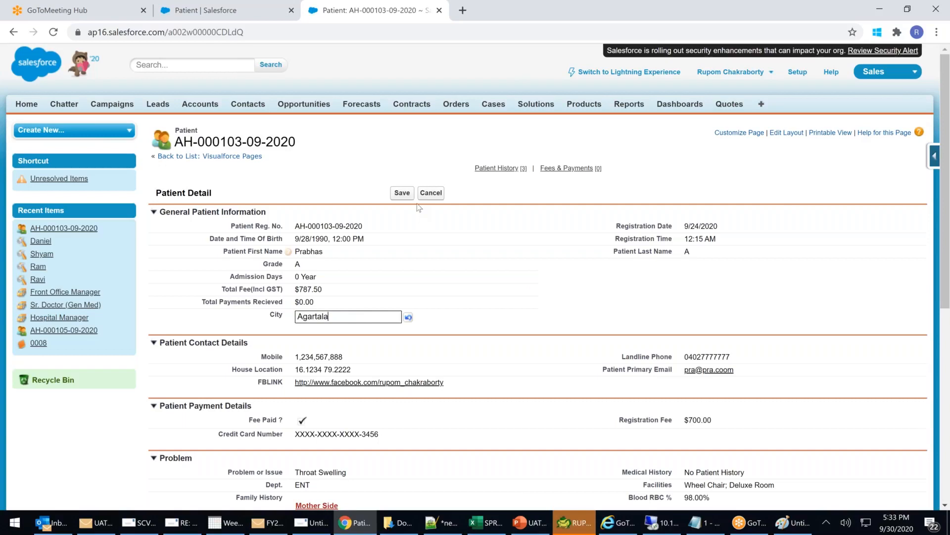
click(403, 194)
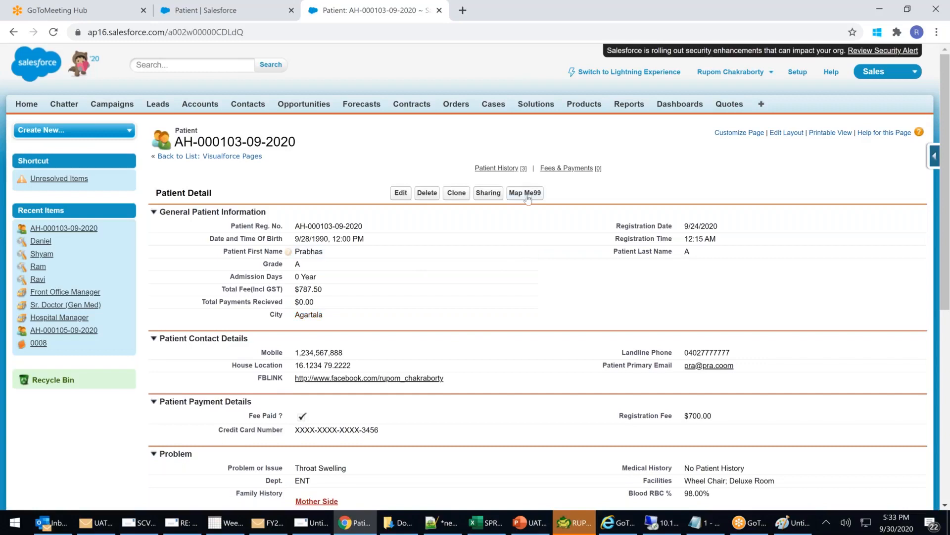
click(527, 193)
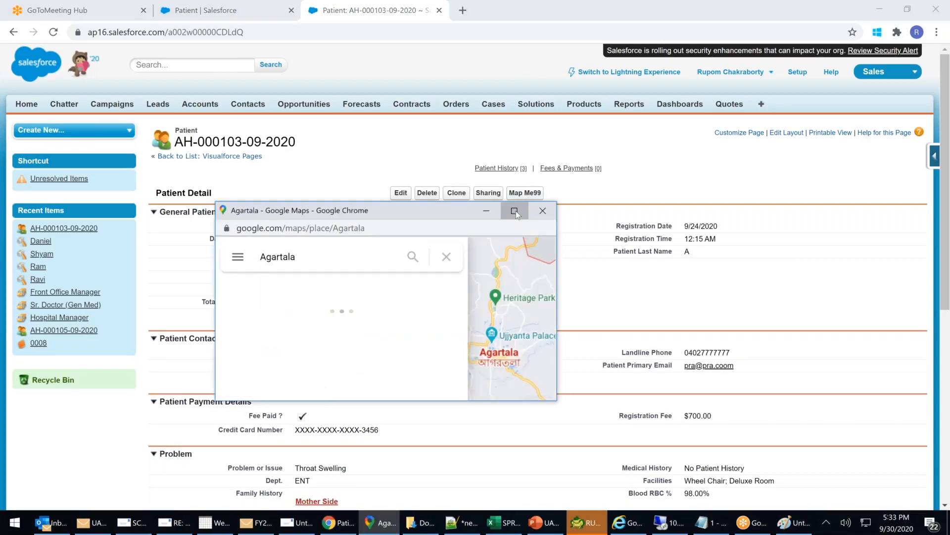
click(515, 213)
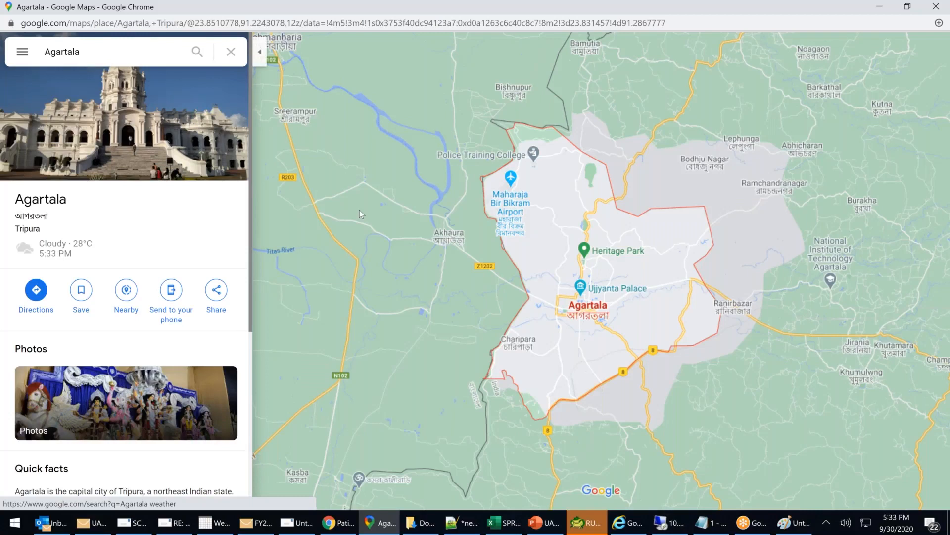
Zoom out and pan the map to show Agartala in Tripura, between Bangladesh and Myanmar.
scroll(361, 211, down, 1)
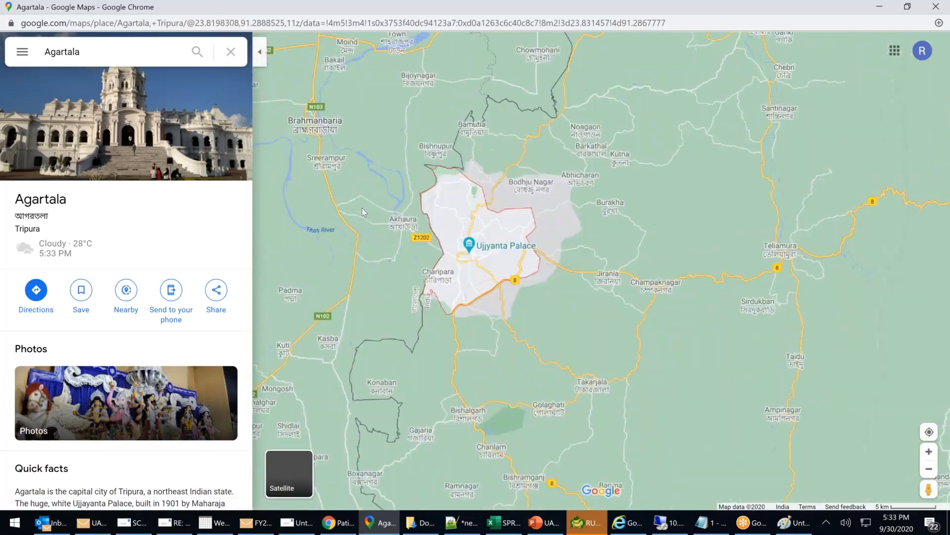
scroll(361, 212, down, 1)
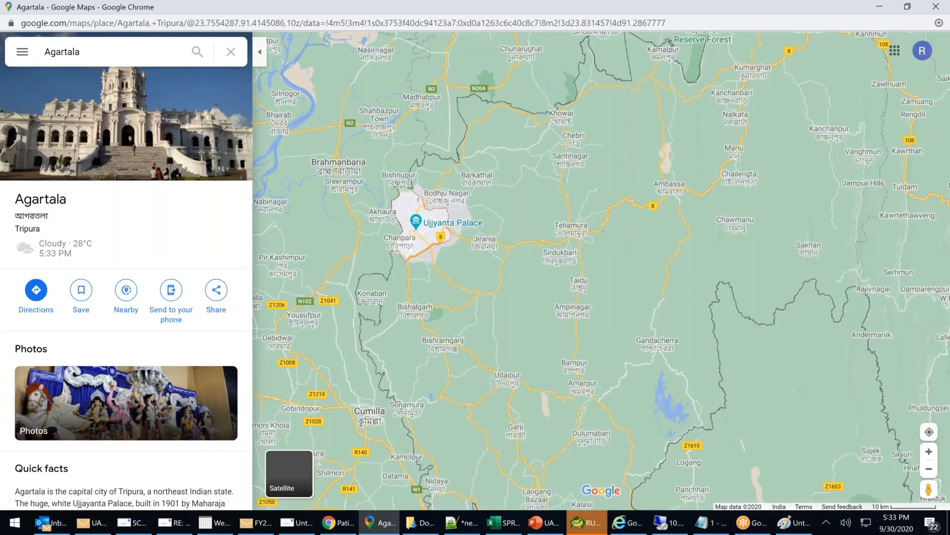
scroll(414, 231, down, 3)
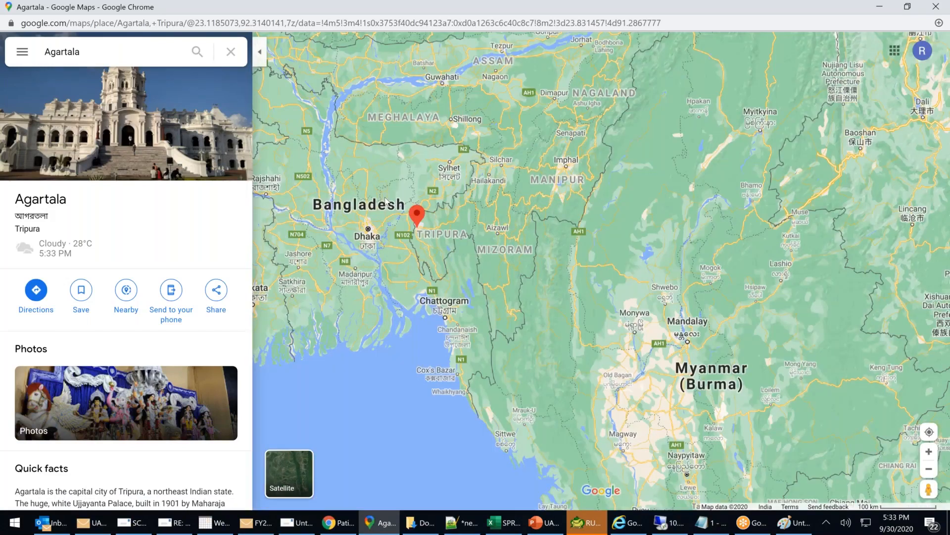
drag(385, 198, 594, 198)
scroll(483, 223, down, 1)
drag(483, 223, 667, 237)
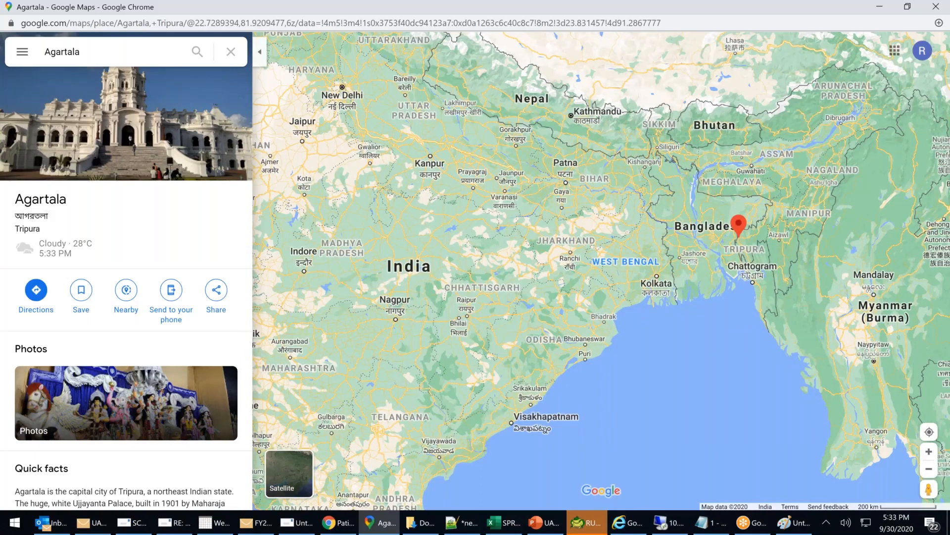
scroll(599, 252, down, 1)
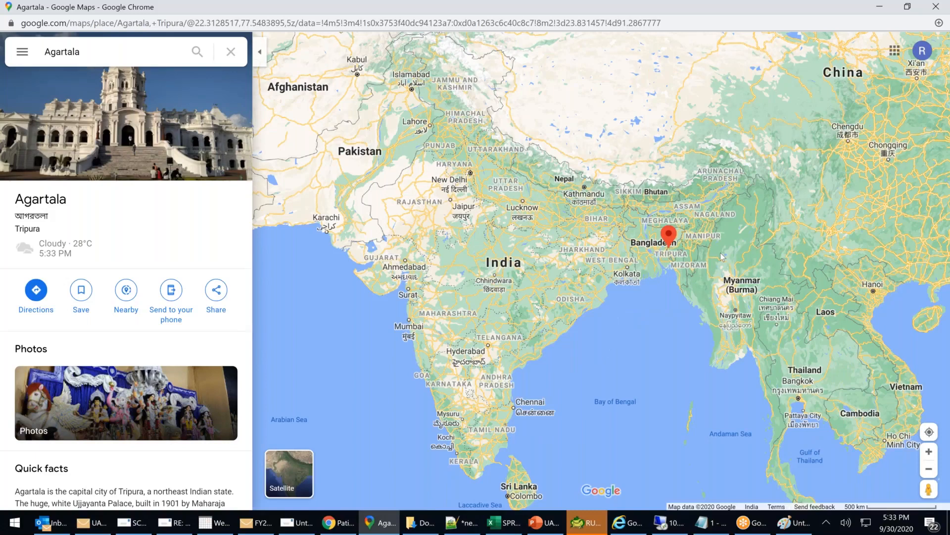
scroll(723, 257, up, 1)
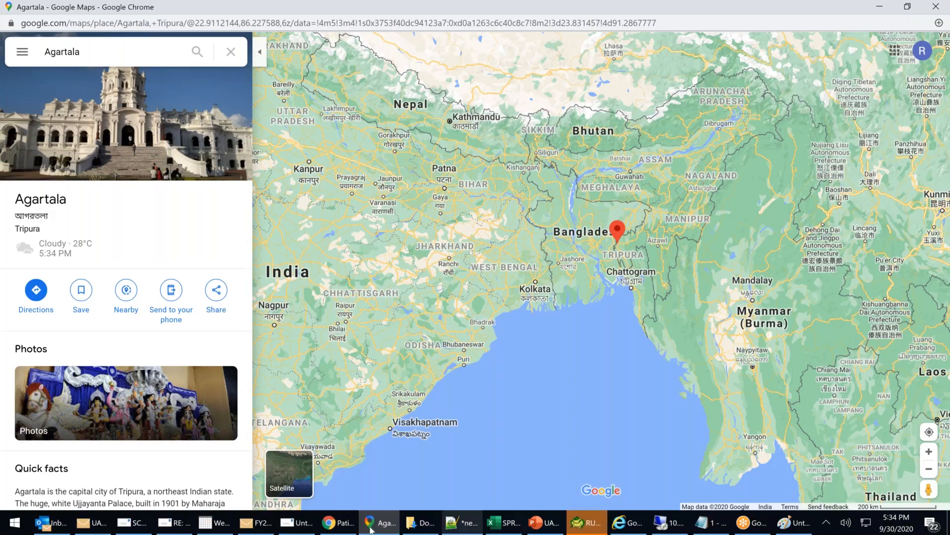
Back in the patient record, edit City from Agartala to Dispur, save, and run Map Me99.
click(337, 524)
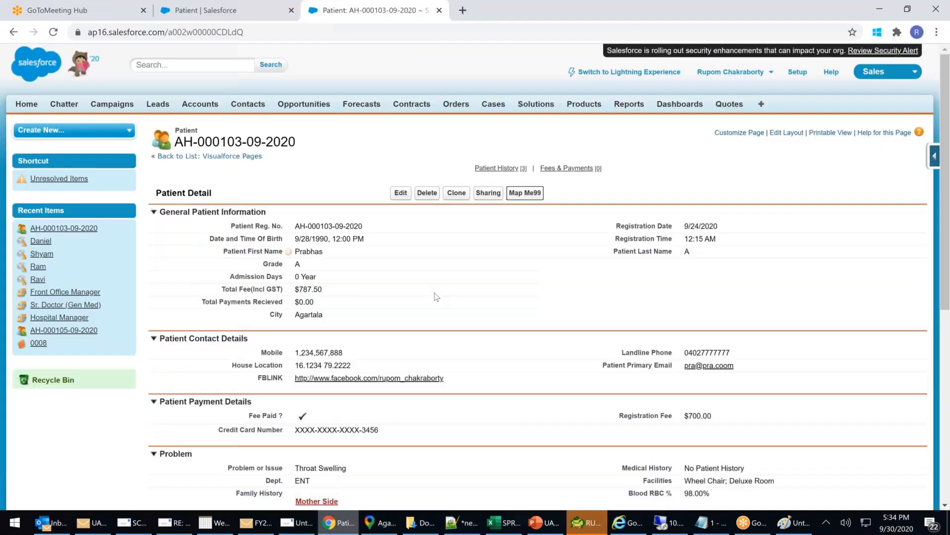
double_click(373, 316)
text(d)
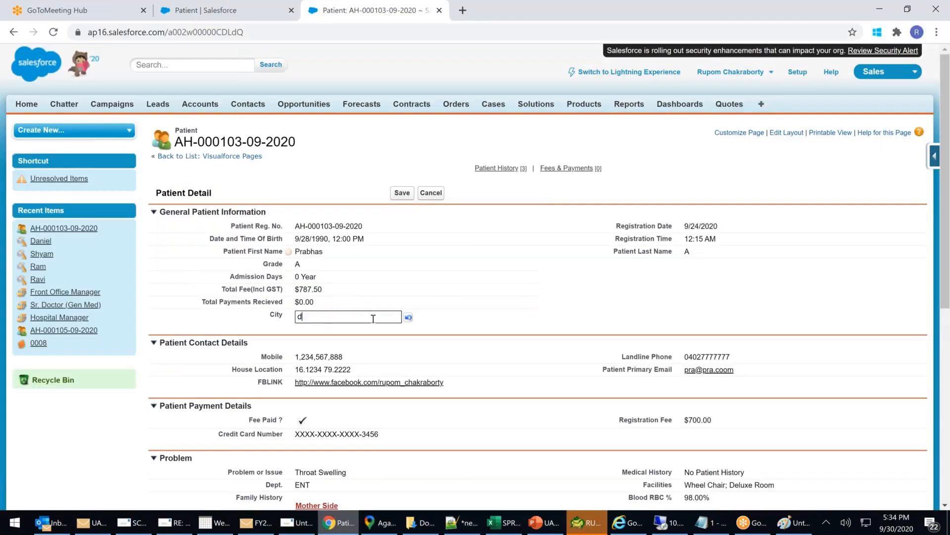
text(is)
key(BackSpace)
key(BackSpace)
key(BackSpace)
text(Dispur)
click(396, 195)
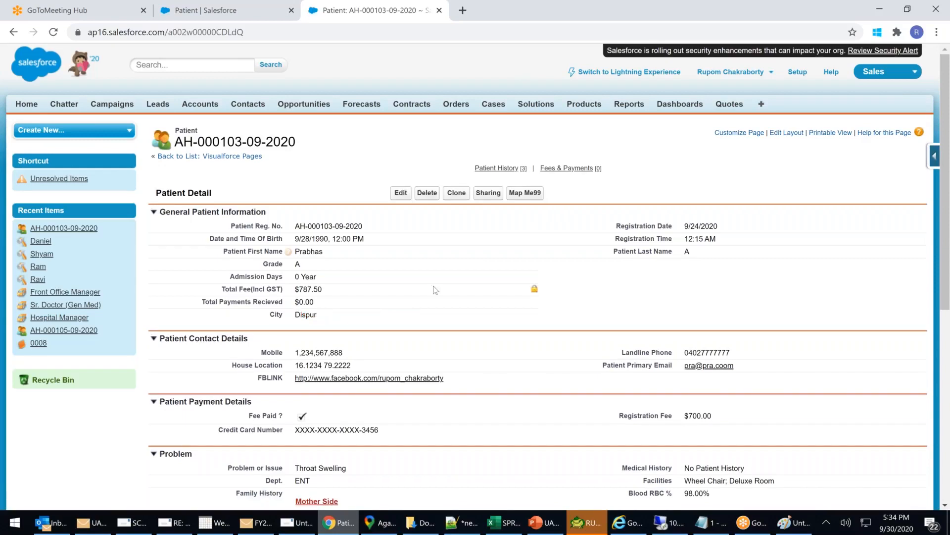
click(532, 195)
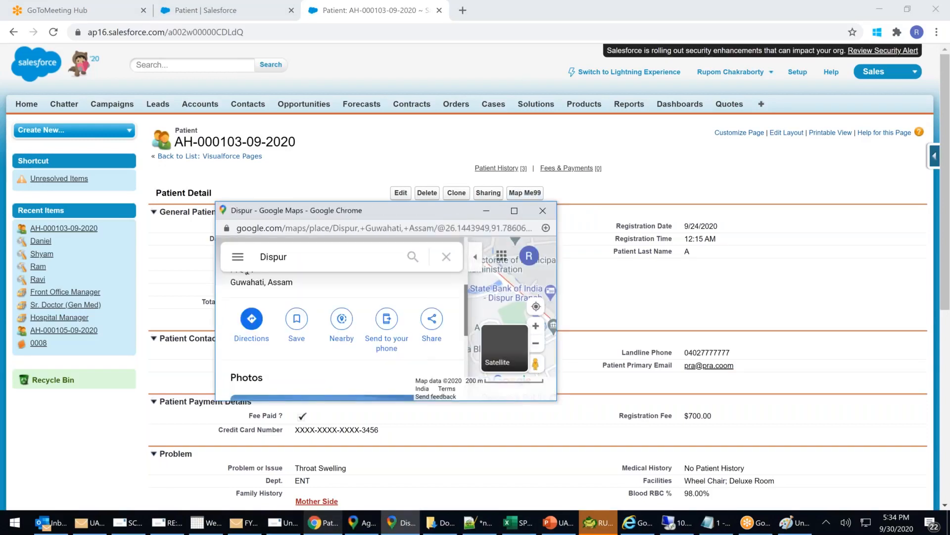
Maximize the Dispur map, zoom out around Guwahati, then close the map window.
click(514, 211)
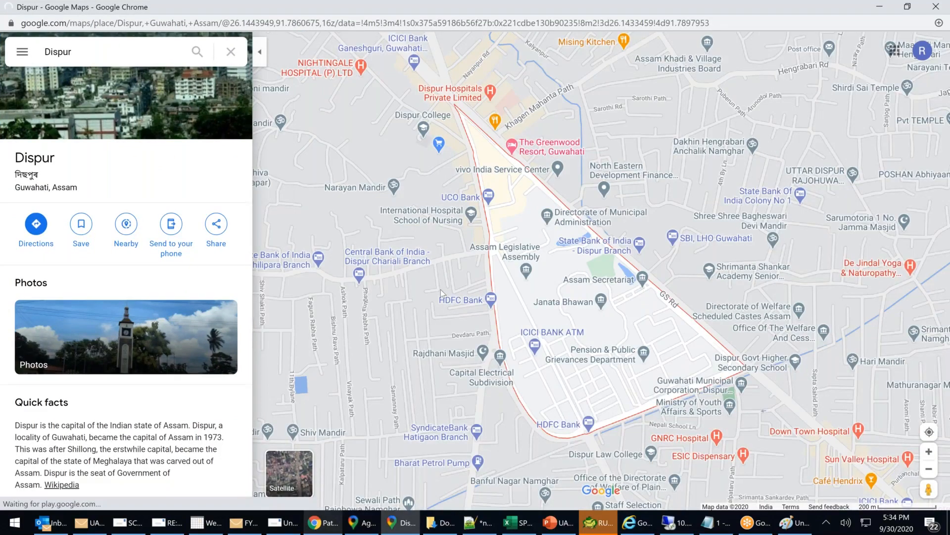
scroll(442, 293, down, 5)
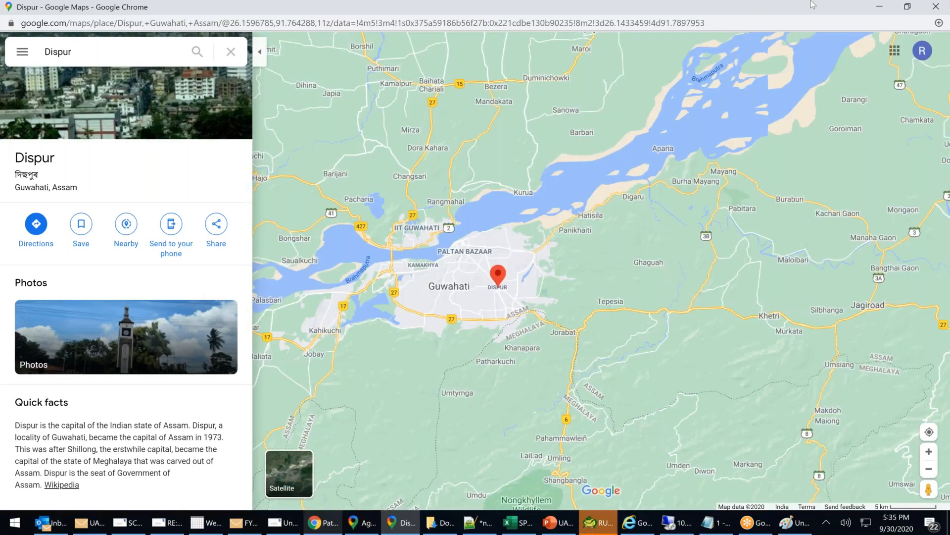
click(936, 7)
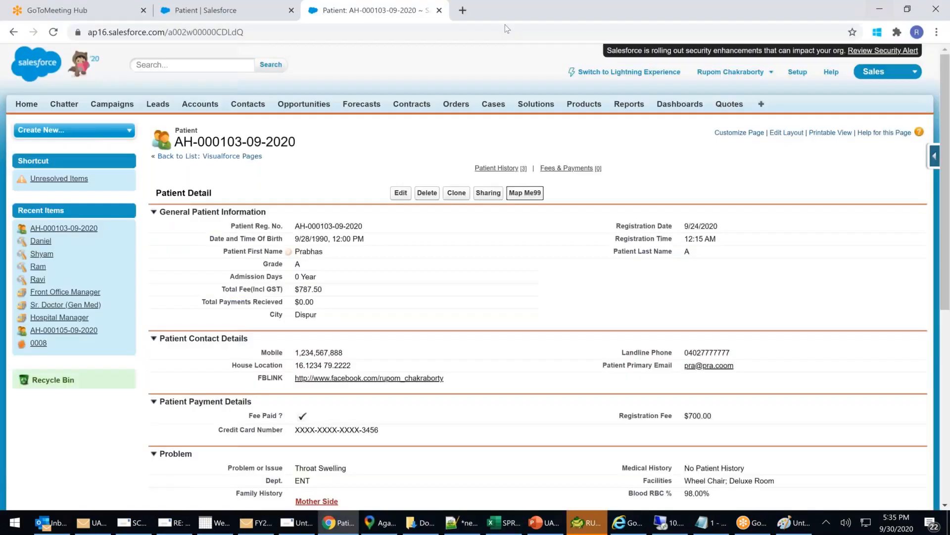
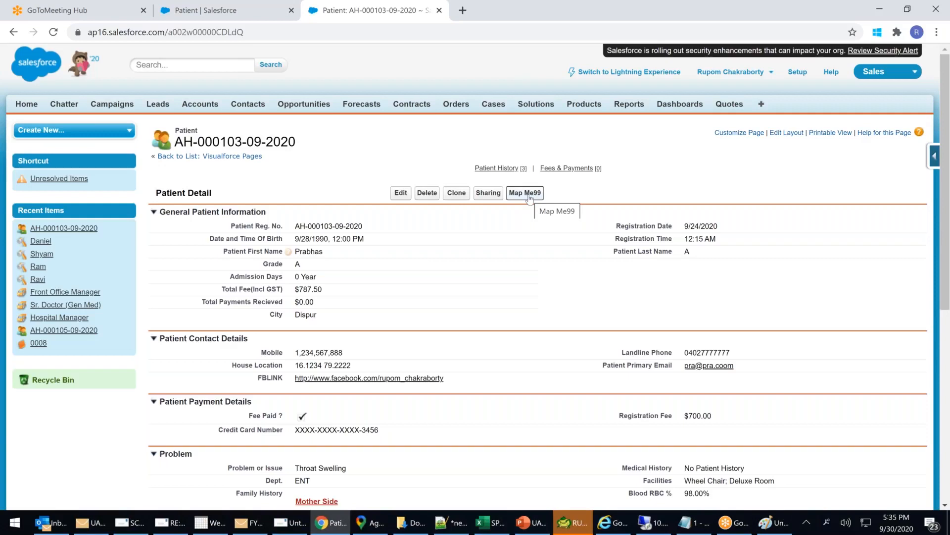
In the Patient object's Buttons, Links, and Actions, start a new button or link.
click(244, 11)
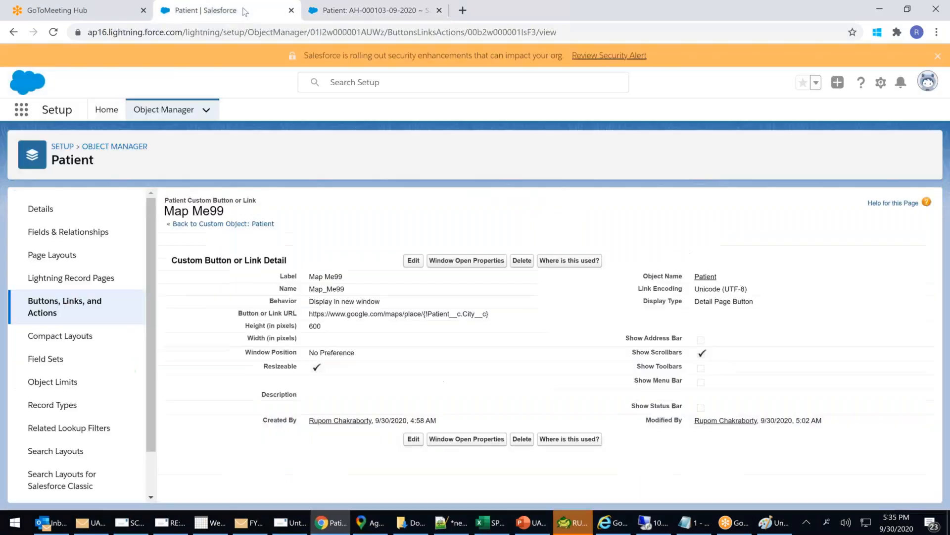
click(50, 306)
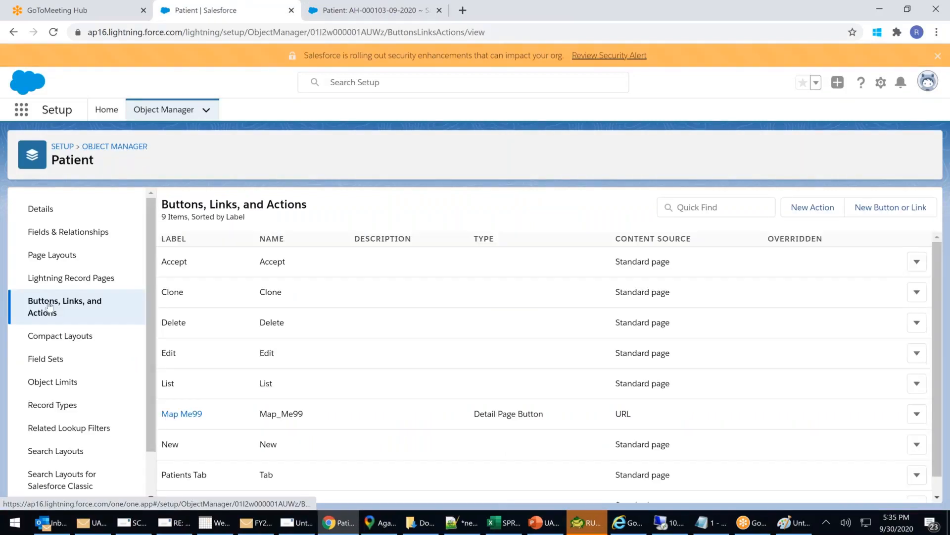
click(886, 207)
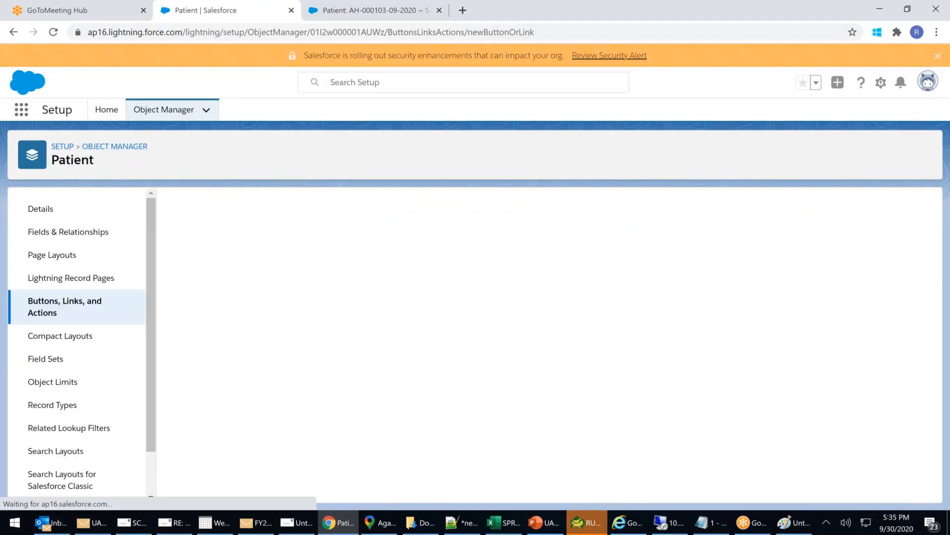
Label the new detail page link FlipKart, auto-fill its name, and keep Display in new window behavior.
click(316, 264)
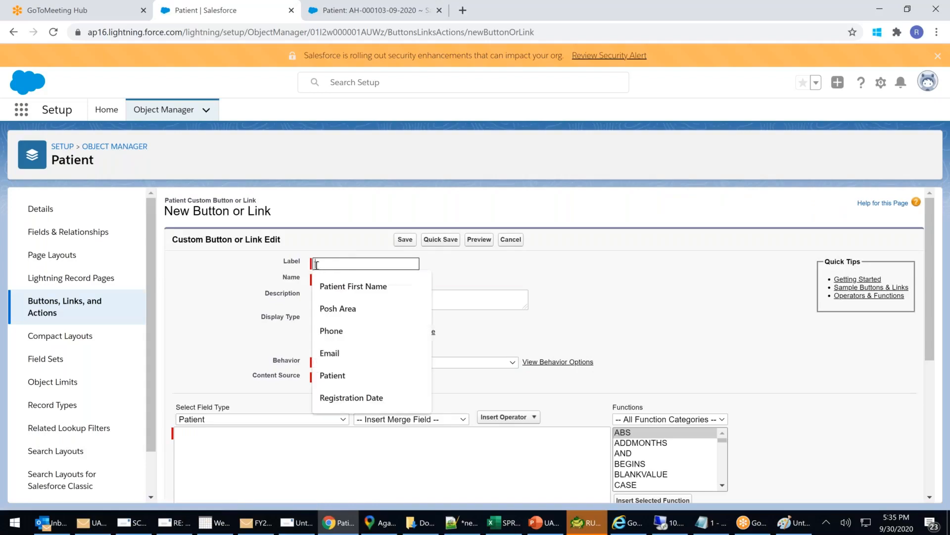
text(FlipKAART)
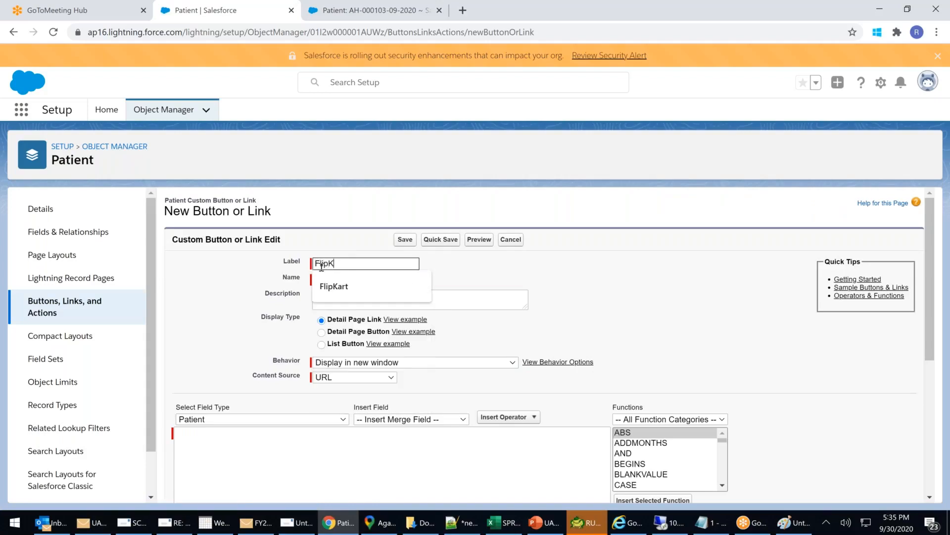
key(BackSpace)
key(BackSpace)
key(BackSpace)
key(BackSpace)
text(k)
click(334, 287)
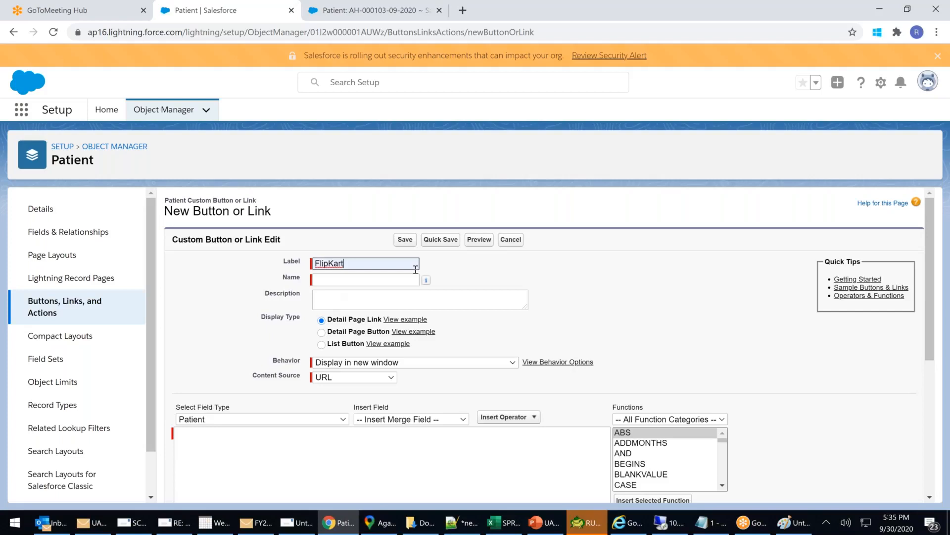
click(460, 281)
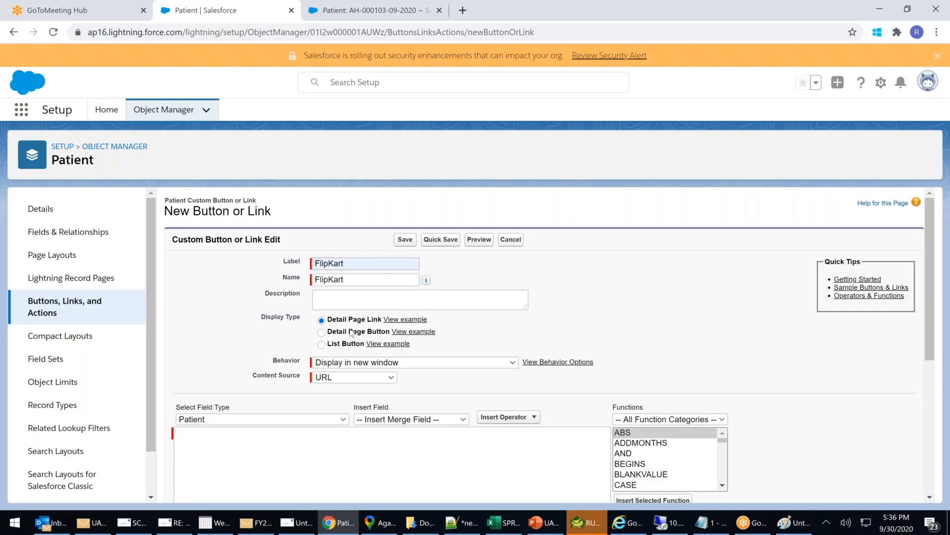
drag(347, 332, 382, 320)
click(379, 364)
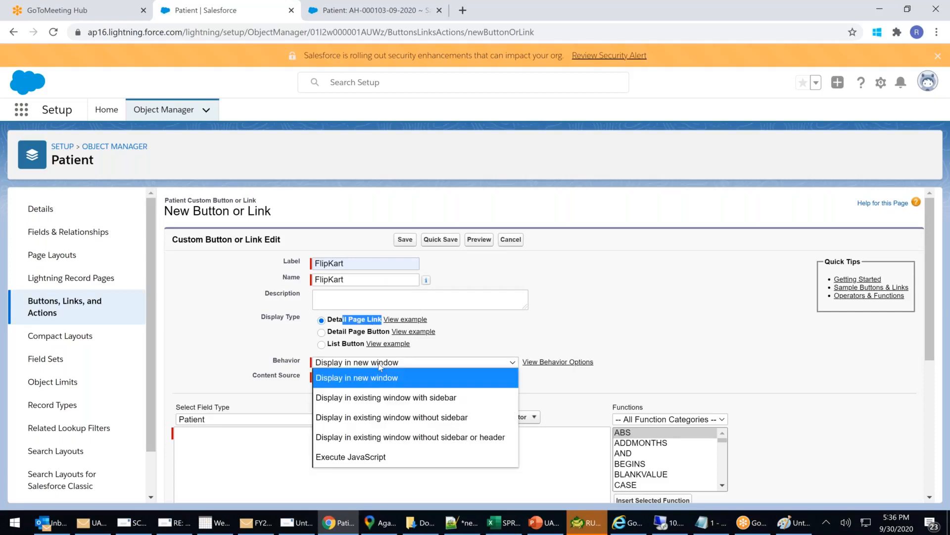
click(379, 367)
click(269, 461)
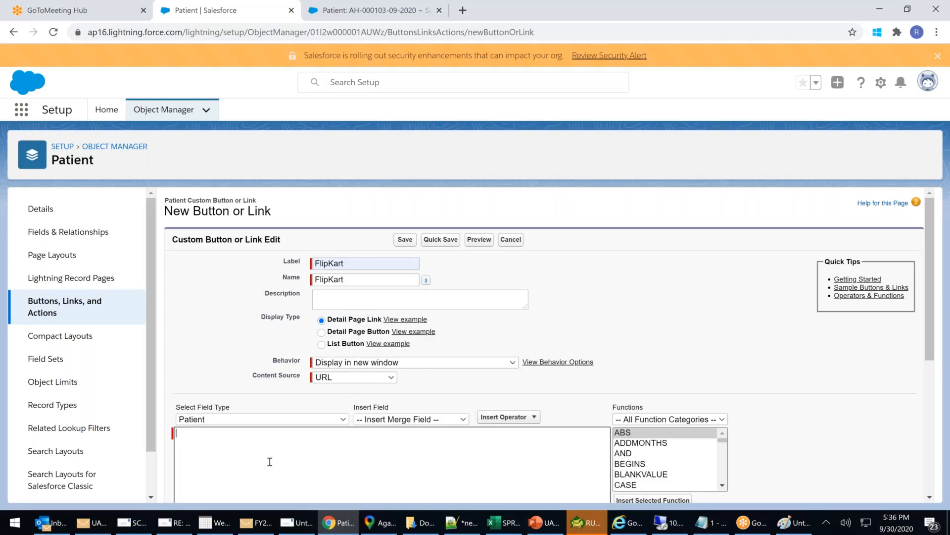
click(463, 10)
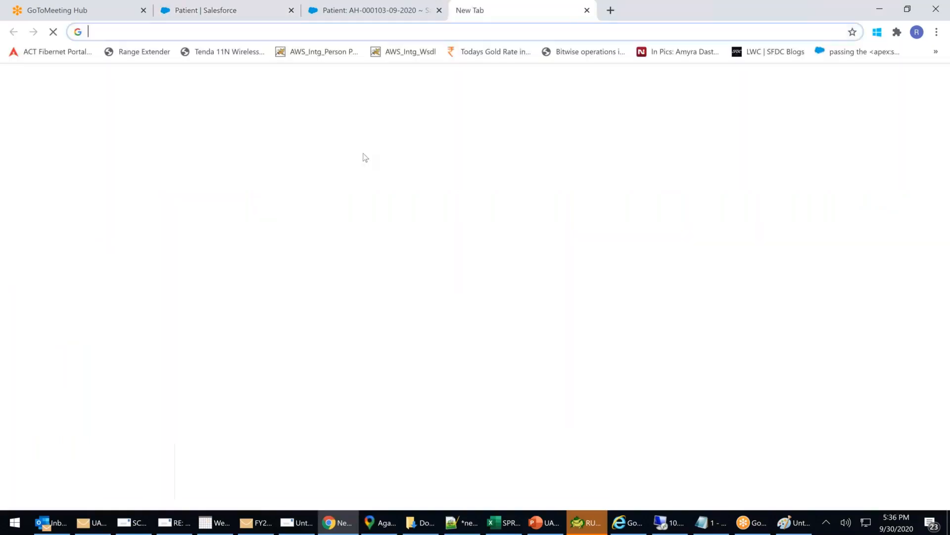
text(w)
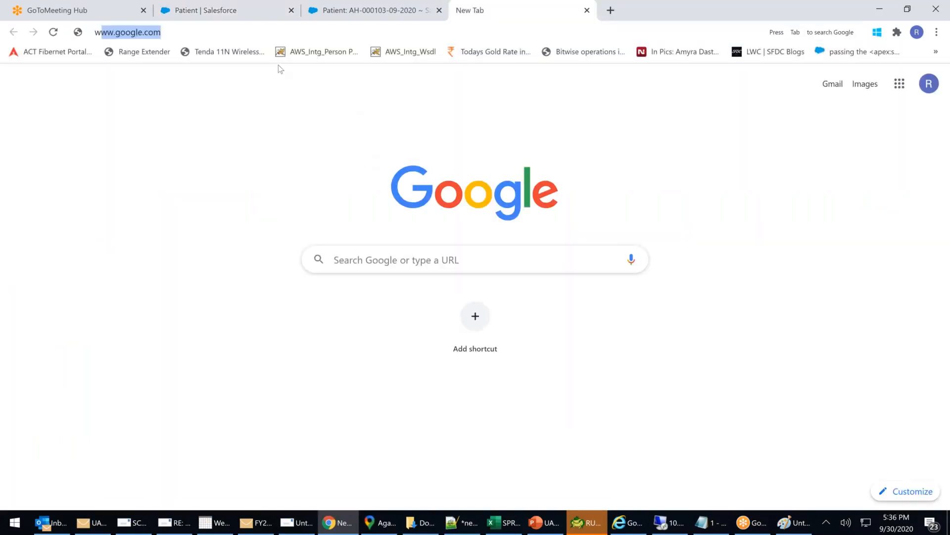
text(ww.fl)
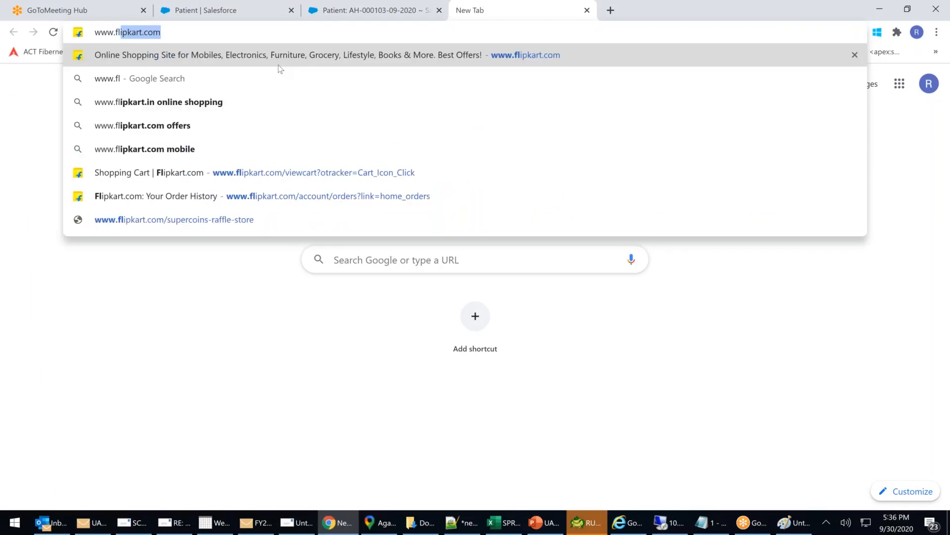
key(Return)
click(162, 31)
key(ctrl+c)
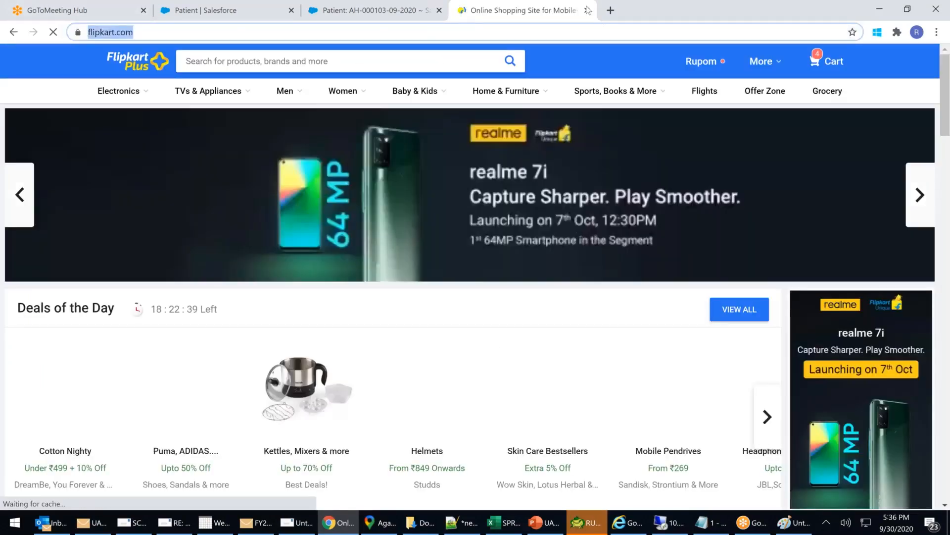
key(ctrl+w)
click(236, 437)
Paste the Flipkart URL, save the FlipKart link, and go to the Patient page layouts.
key(ctrl+v)
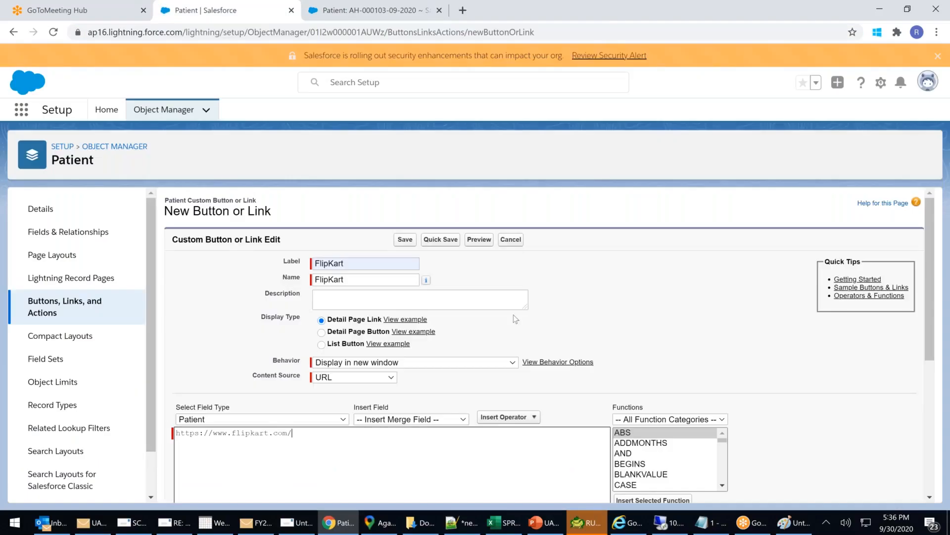
click(406, 242)
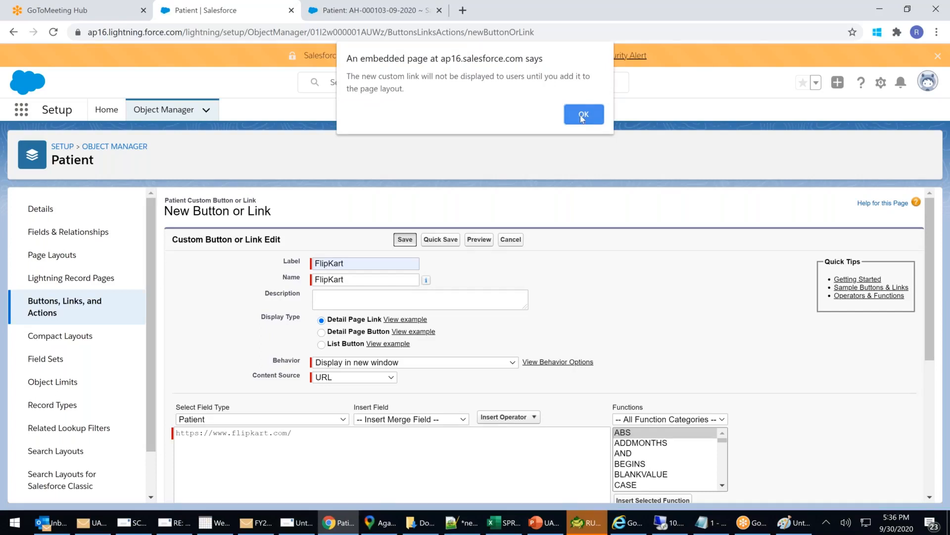
click(583, 116)
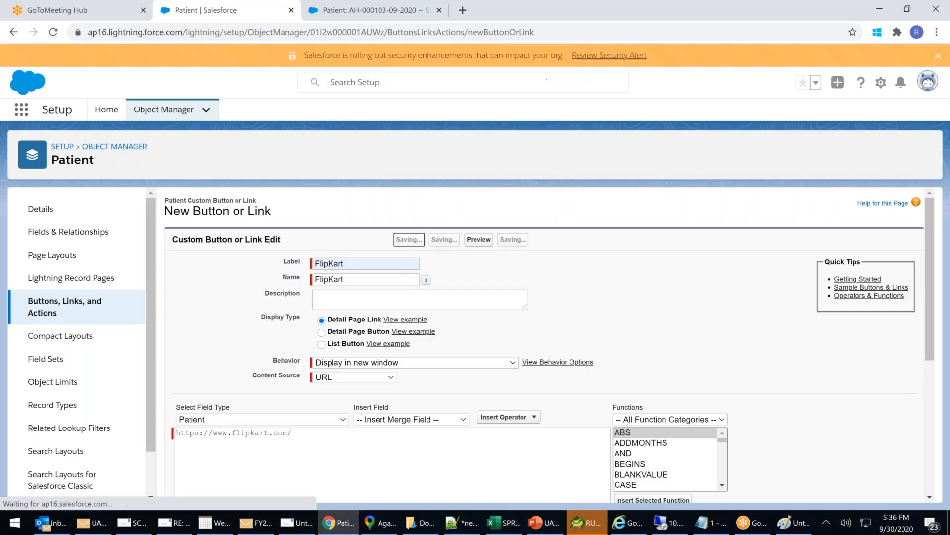
click(58, 256)
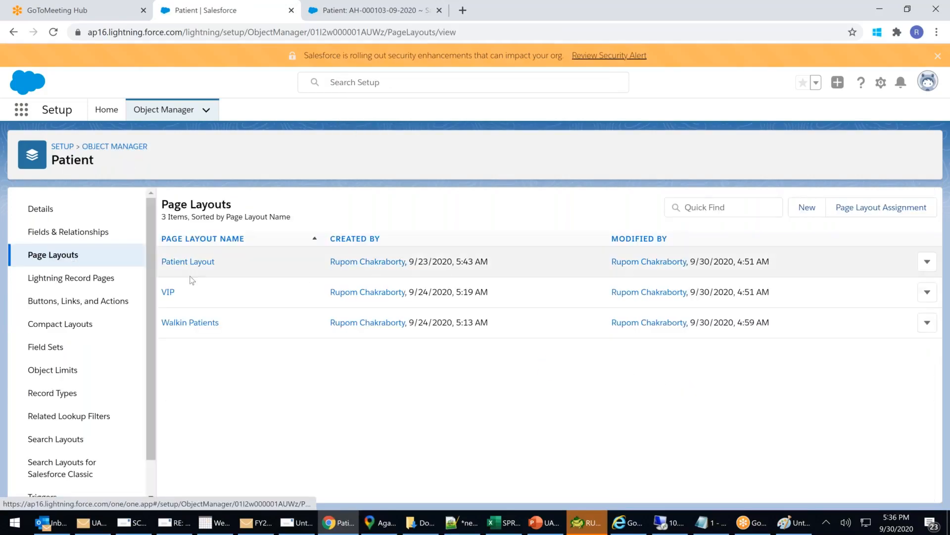
Drag FlipKart into the Walkin Patients layout's Custom Links section and save the layout.
click(190, 323)
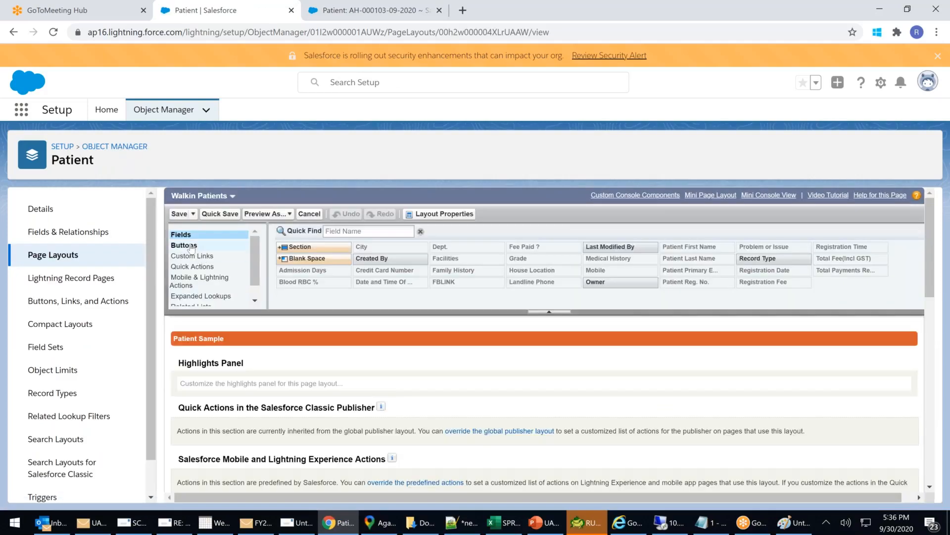
click(192, 246)
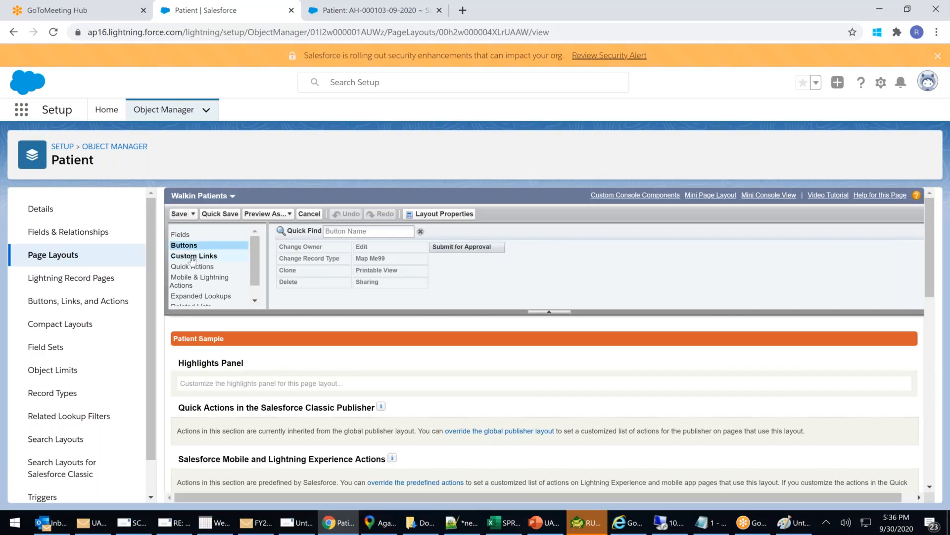
scroll(192, 260, down, 5)
click(193, 240)
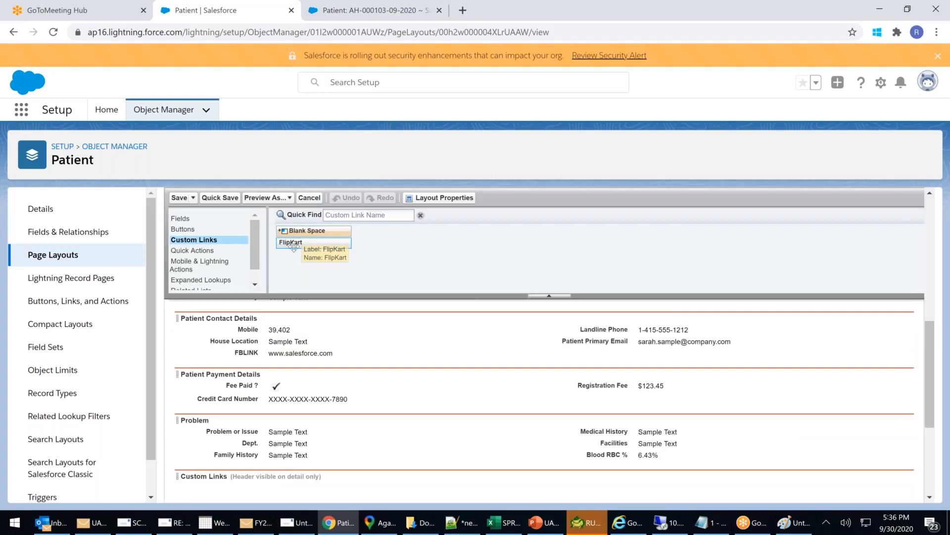
drag(292, 245, 221, 440)
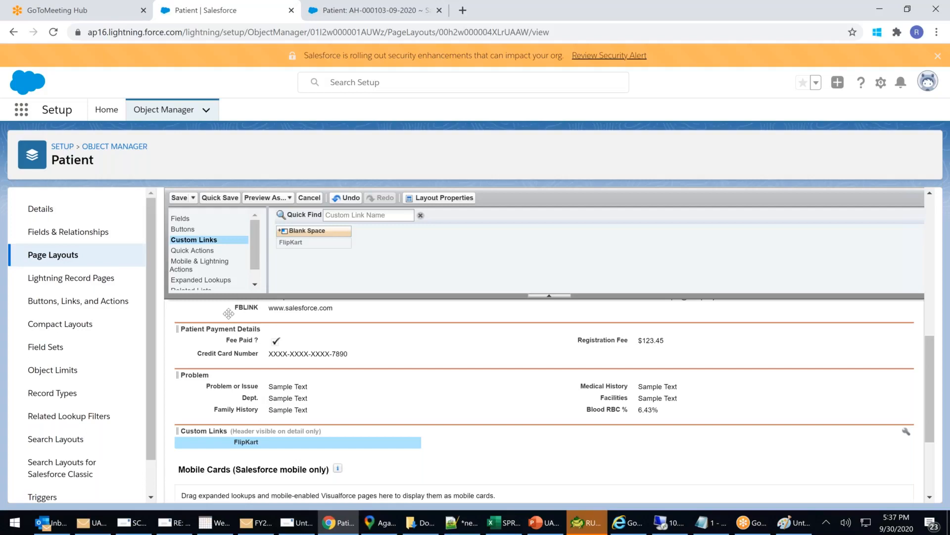
click(182, 198)
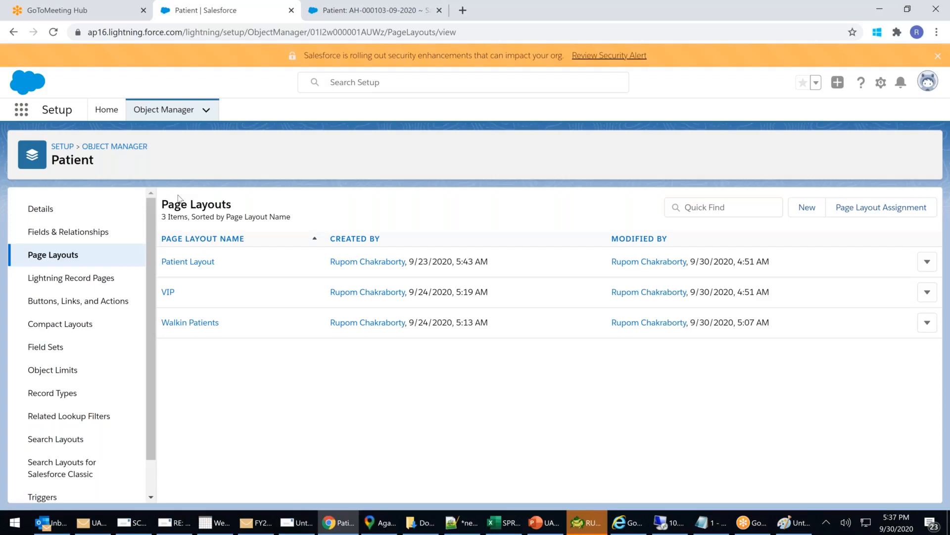
Switch to the Classic patient record and reload it to pick up the new link.
click(369, 16)
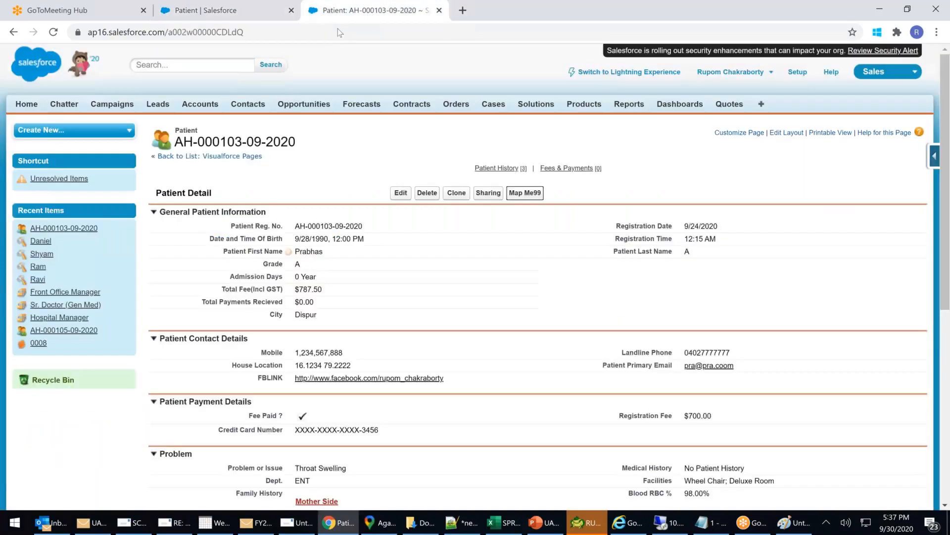
click(361, 33)
key(Return)
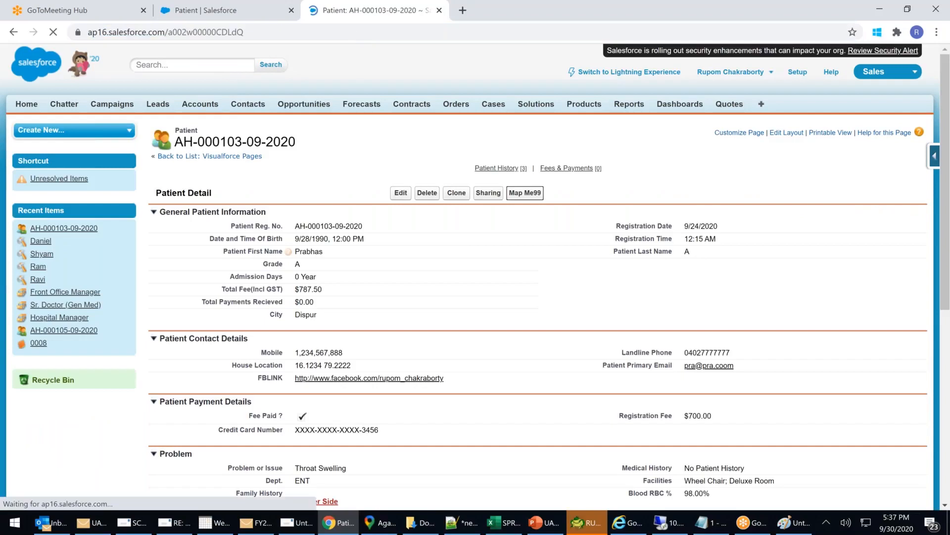
scroll(459, 232, down, 2)
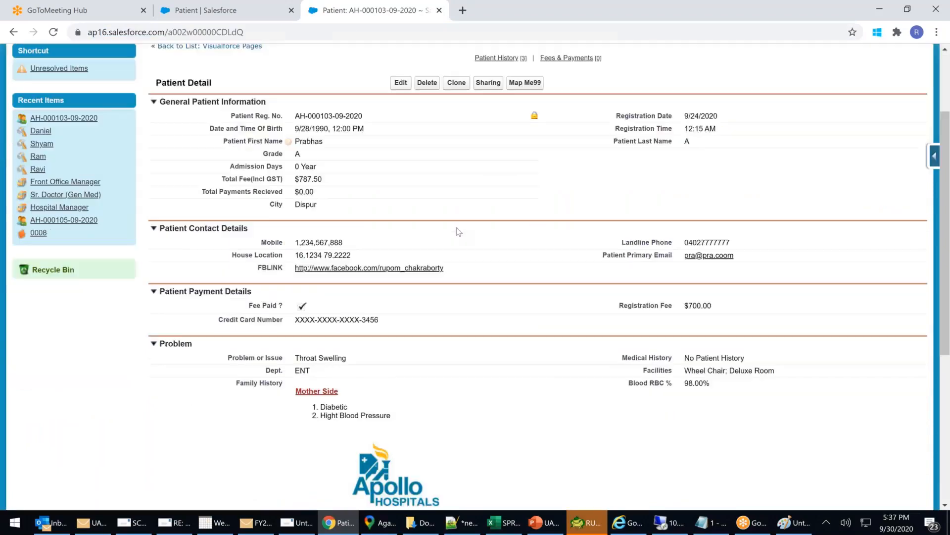
scroll(459, 232, down, 1)
scroll(459, 232, up, 1)
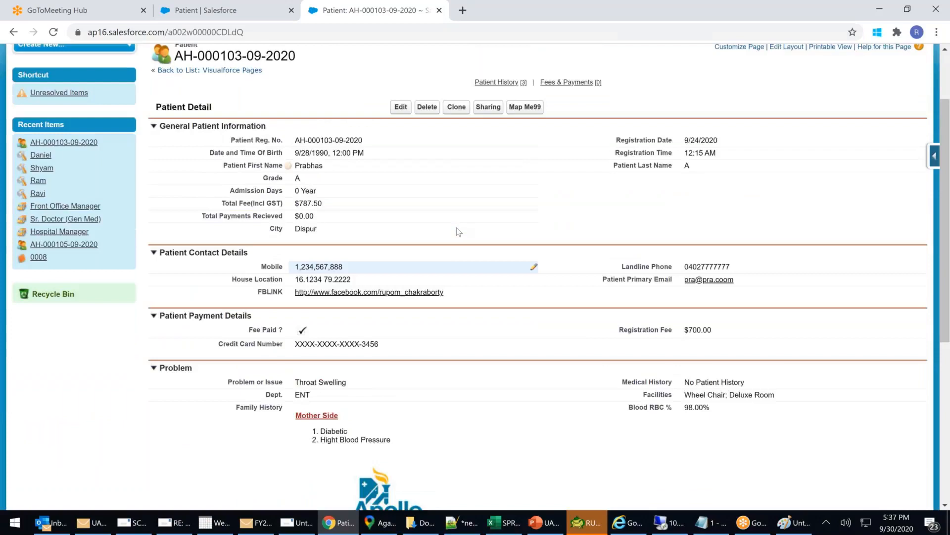
scroll(459, 232, up, 2)
click(250, 32)
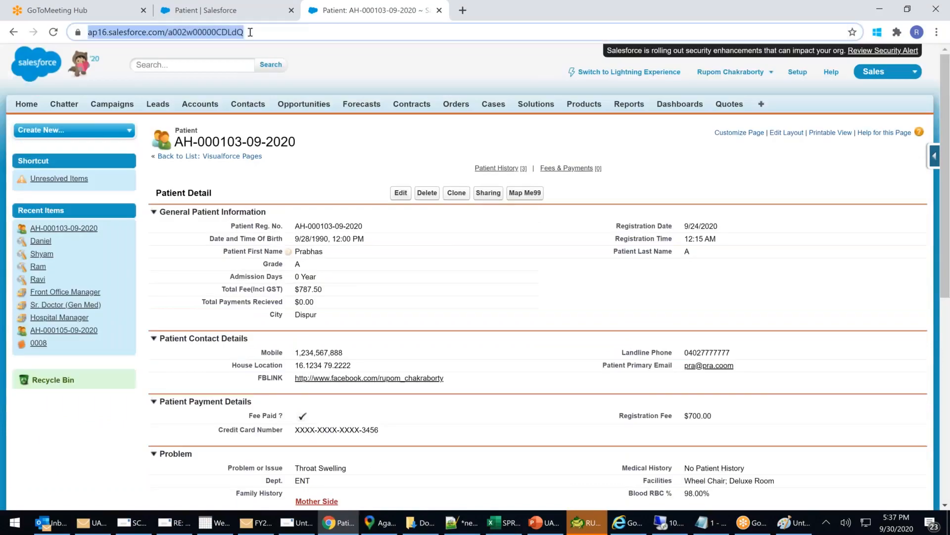
key(Return)
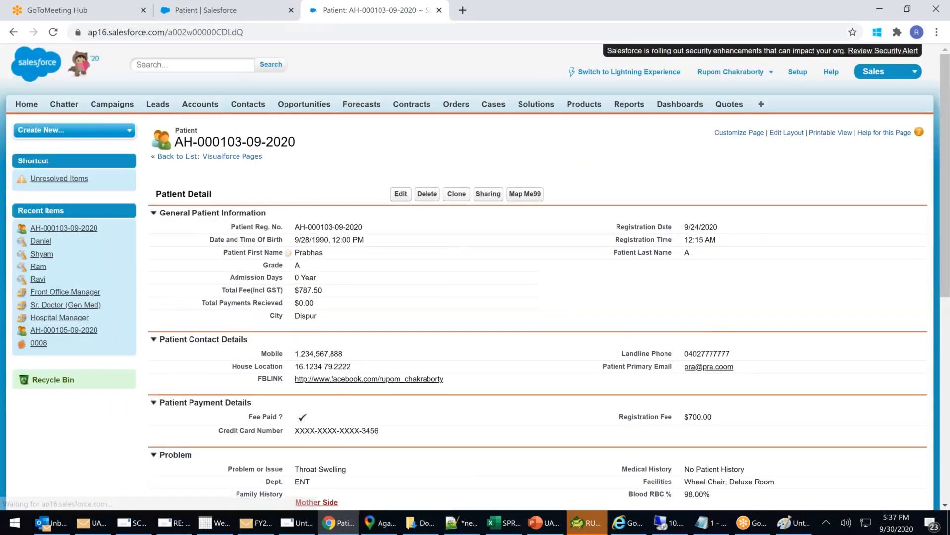
Test the FlipKart link on the record, close the Flipkart popup, and return to Setup.
scroll(541, 210, down, 3)
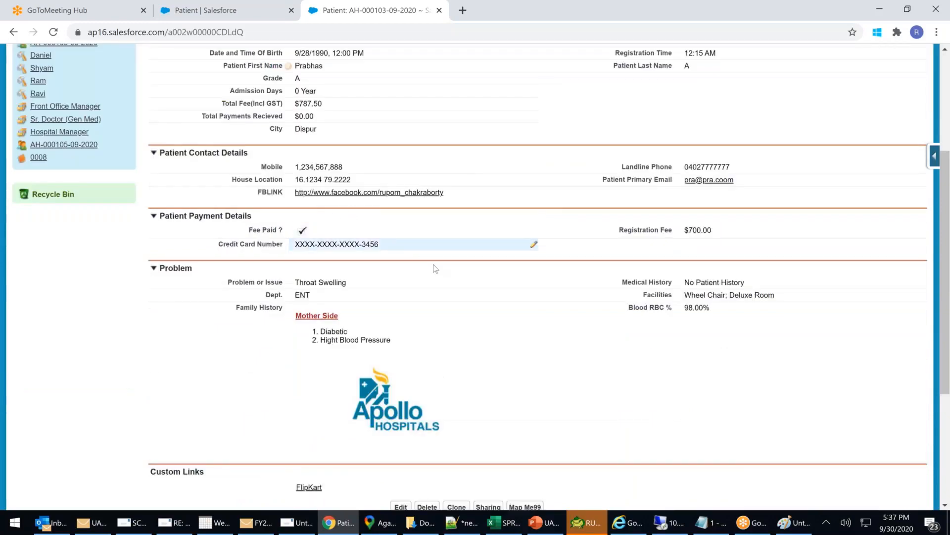
scroll(435, 268, down, 3)
drag(168, 286, 220, 289)
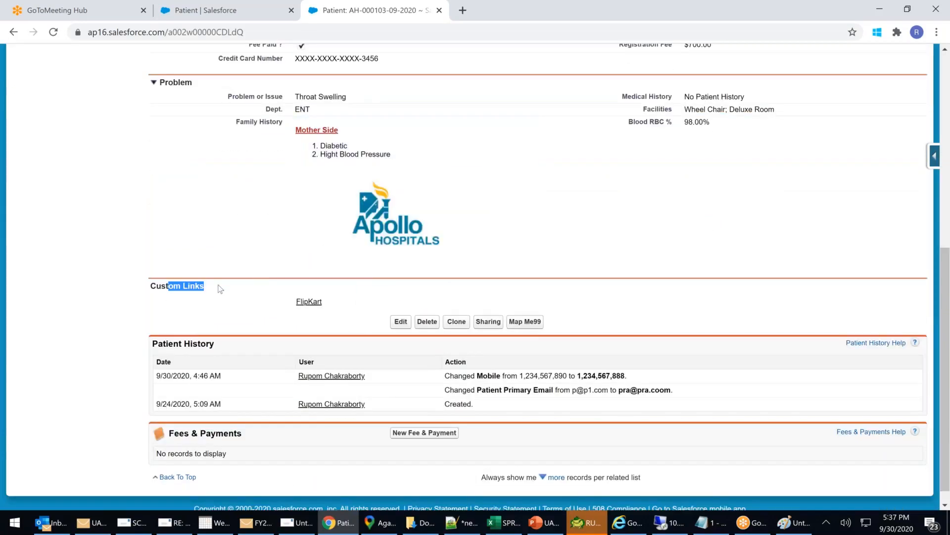
click(312, 305)
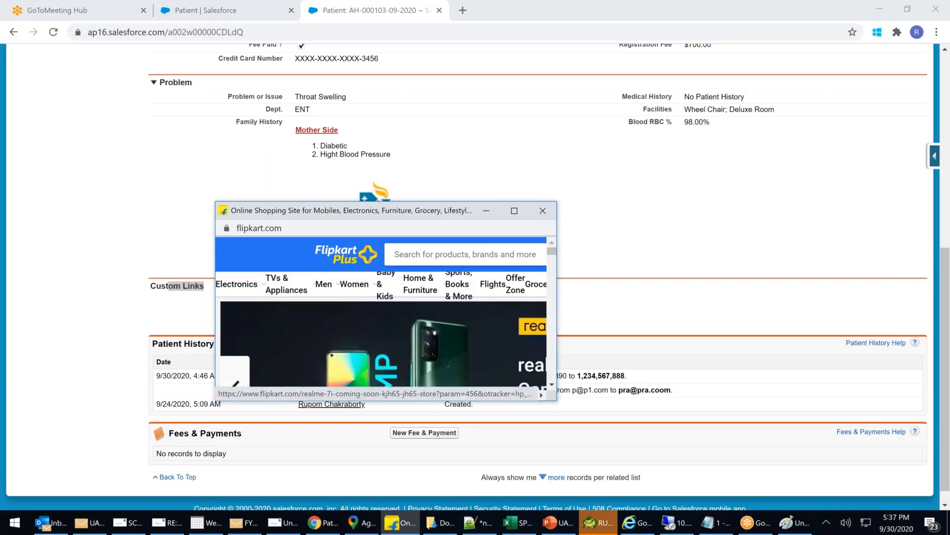
click(543, 211)
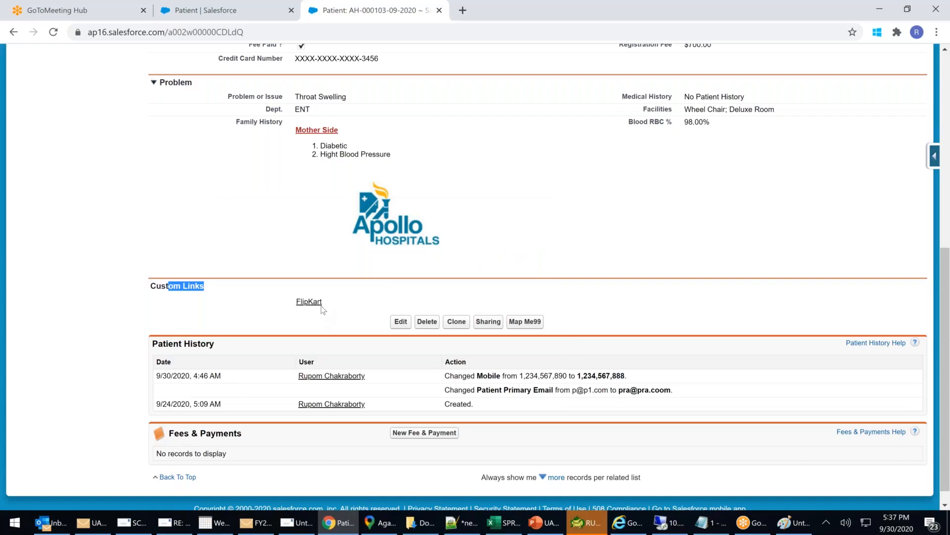
click(235, 15)
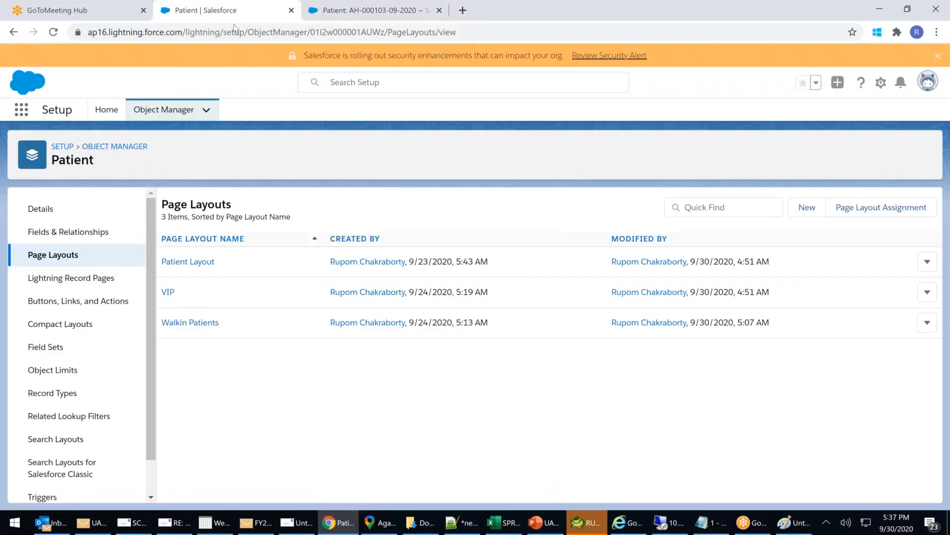
Start a new Patient button labelled 'Delete 888', letting the name fill in as Delete_888.
click(79, 300)
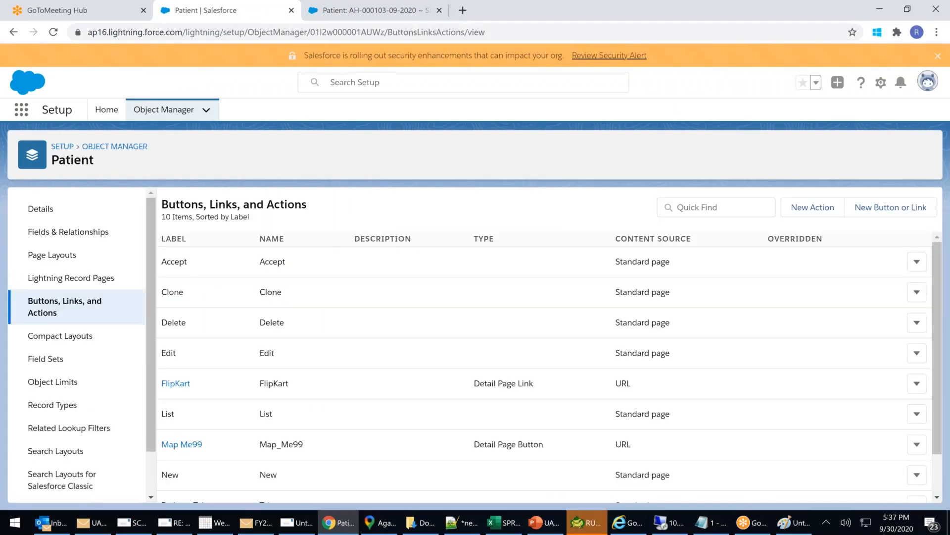
click(890, 208)
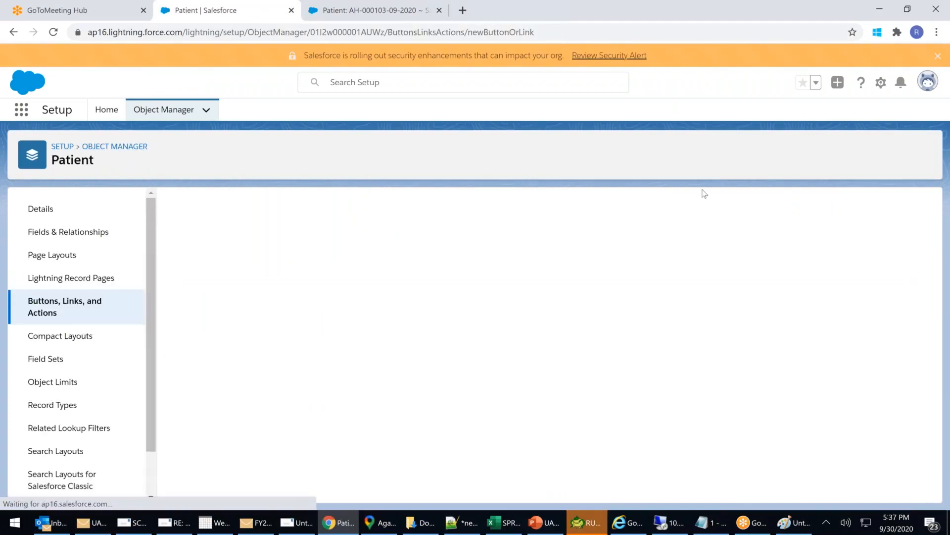
click(333, 264)
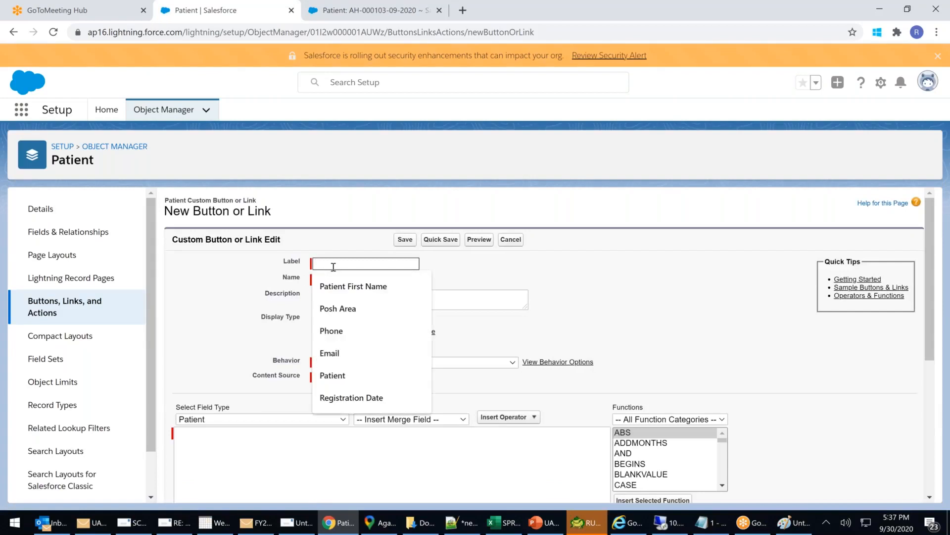
text(Delete)
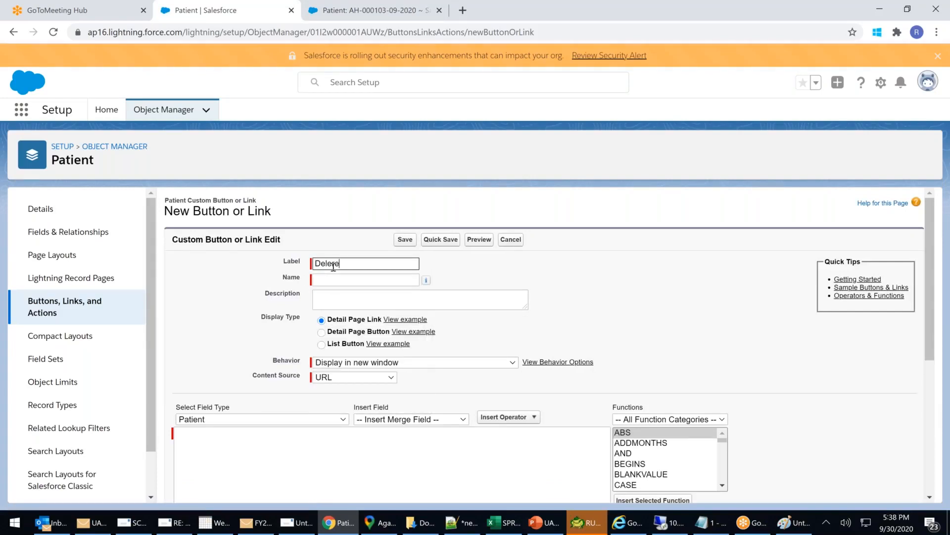
key(BackSpace)
key(BackSpace)
key(BackSpace)
text(ete 8888)
key(BackSpace)
key(Tab)
Make it a List Button with Execute JavaScript behavior.
click(321, 344)
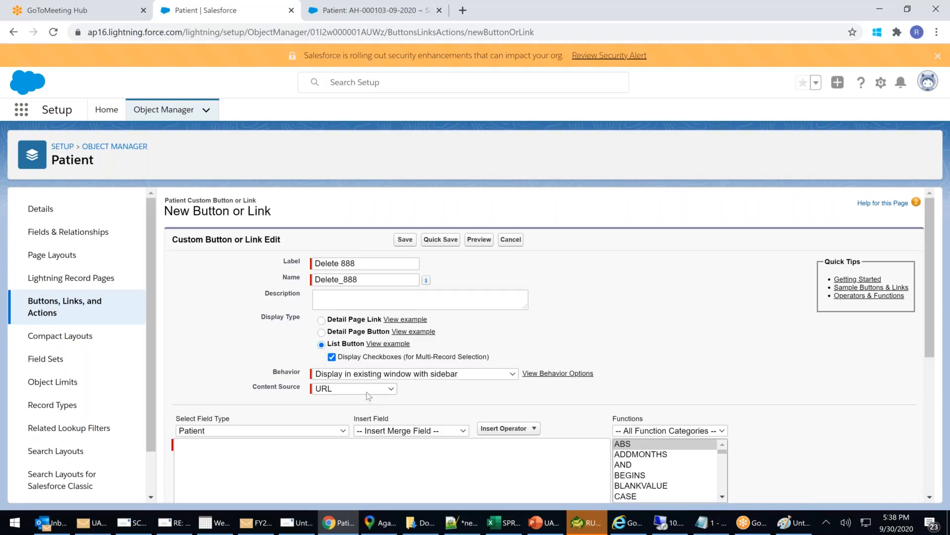
click(391, 376)
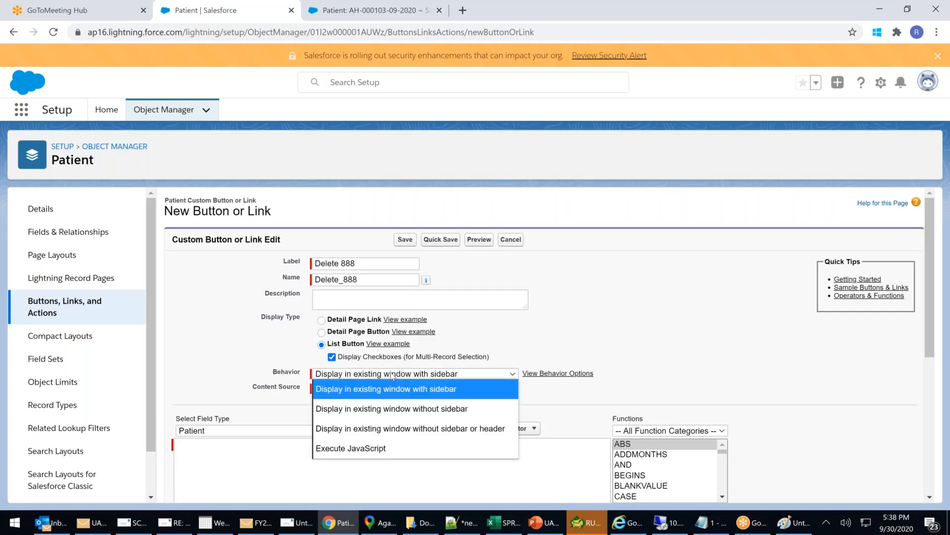
click(367, 449)
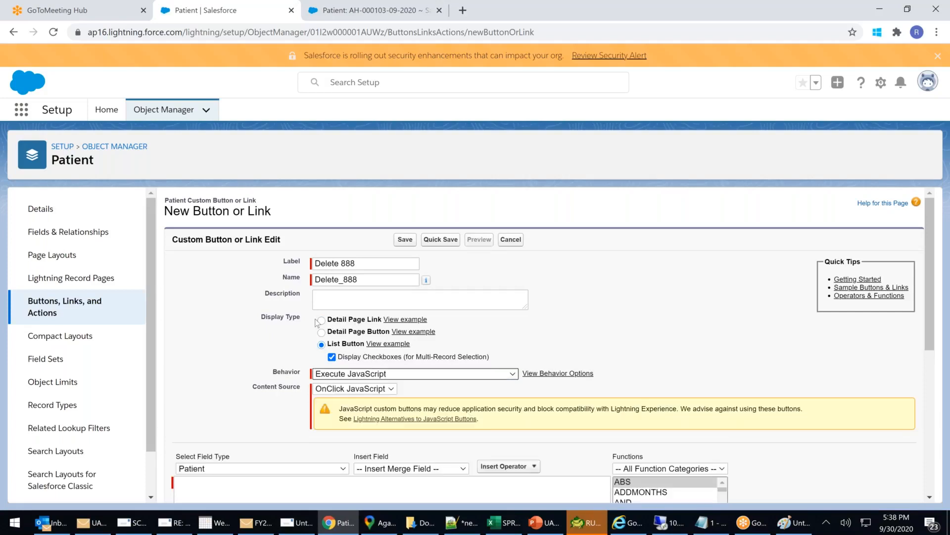
click(373, 260)
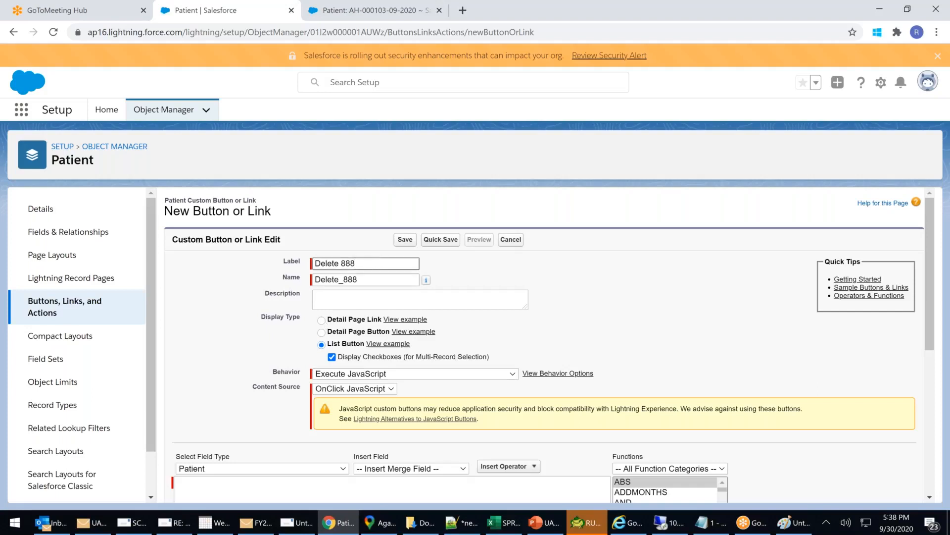
scroll(258, 406, down, 1)
click(206, 423)
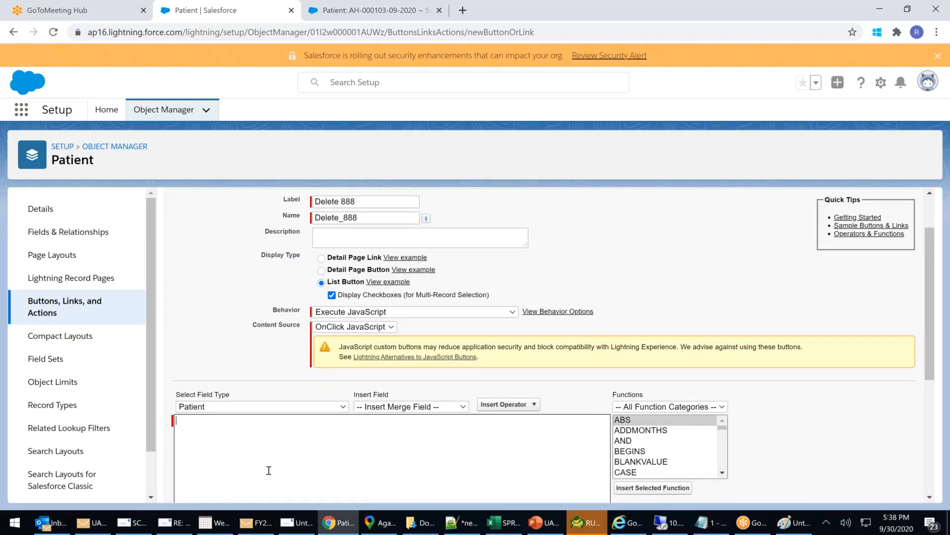
Clear the Delete_888 name and Delete 888 label, and open a new browser tab.
click(380, 217)
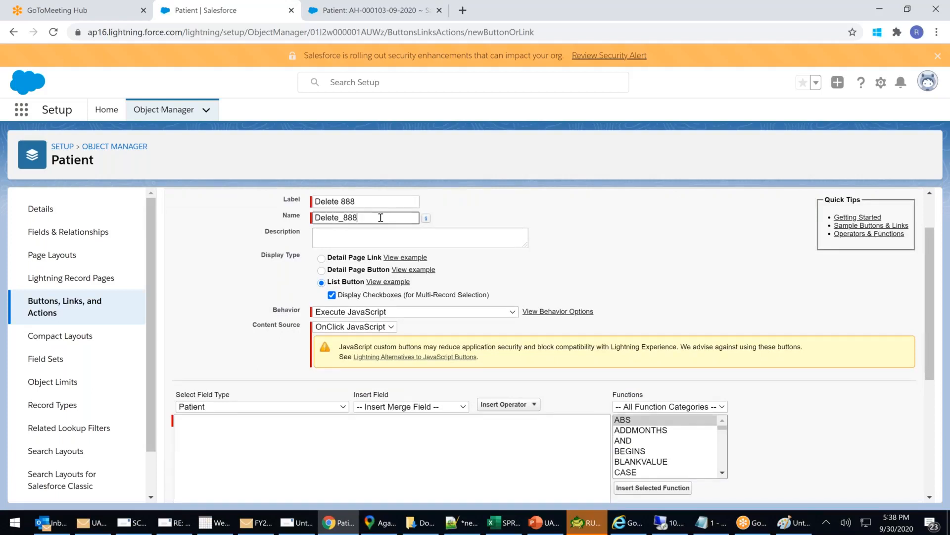
key(ctrl+a)
key(BackSpace)
key(shift+Tab)
key(ctrl+a)
key(BackSpace)
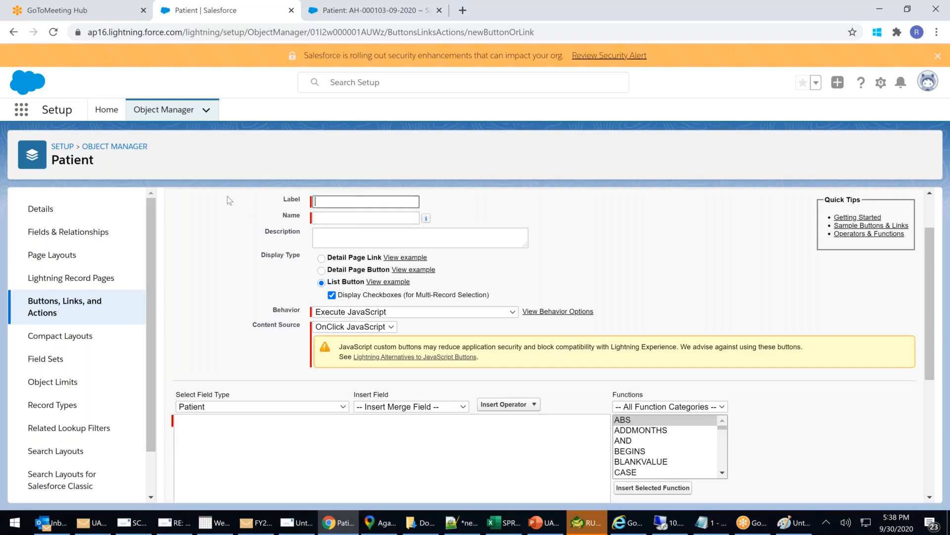
click(338, 201)
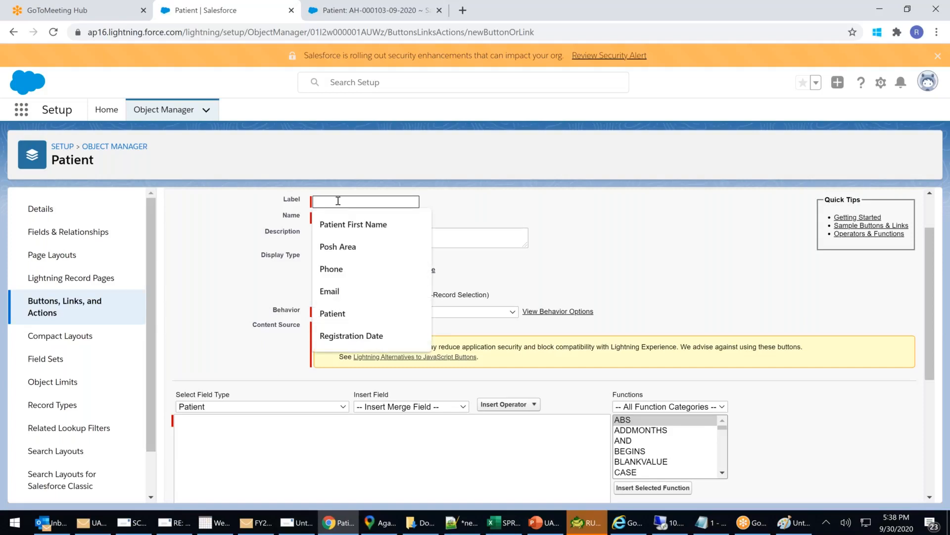
click(463, 10)
text(N)
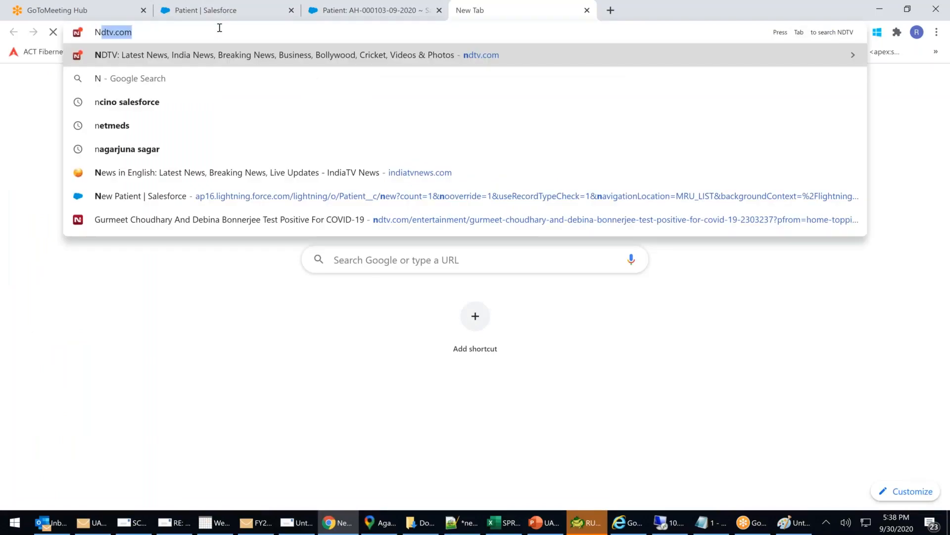
text(DTV)
key(Return)
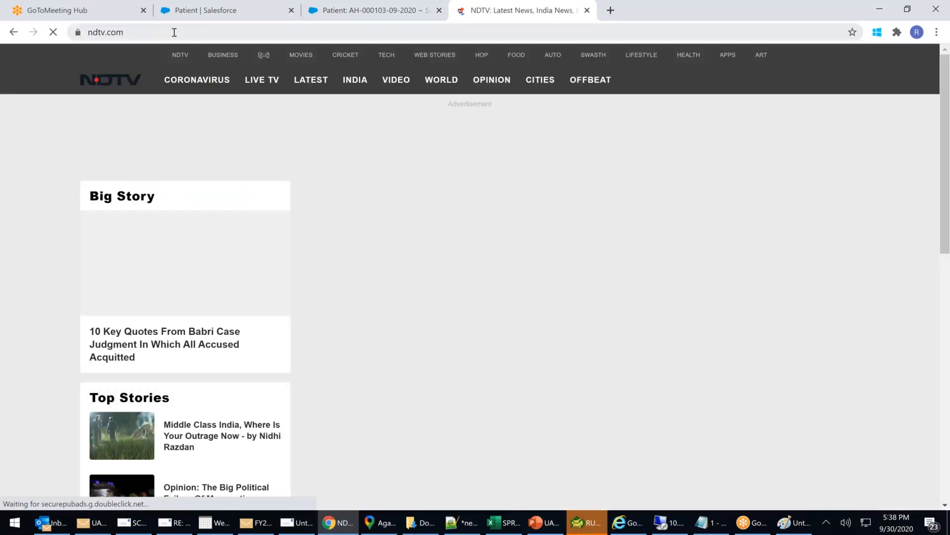
click(174, 32)
key(ctrl+c)
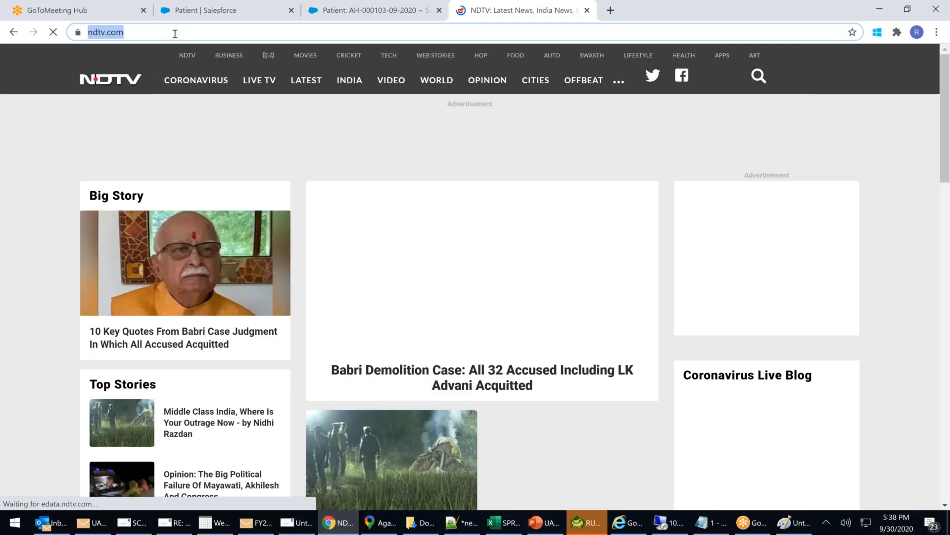
key(ctrl+w)
click(328, 201)
text(n)
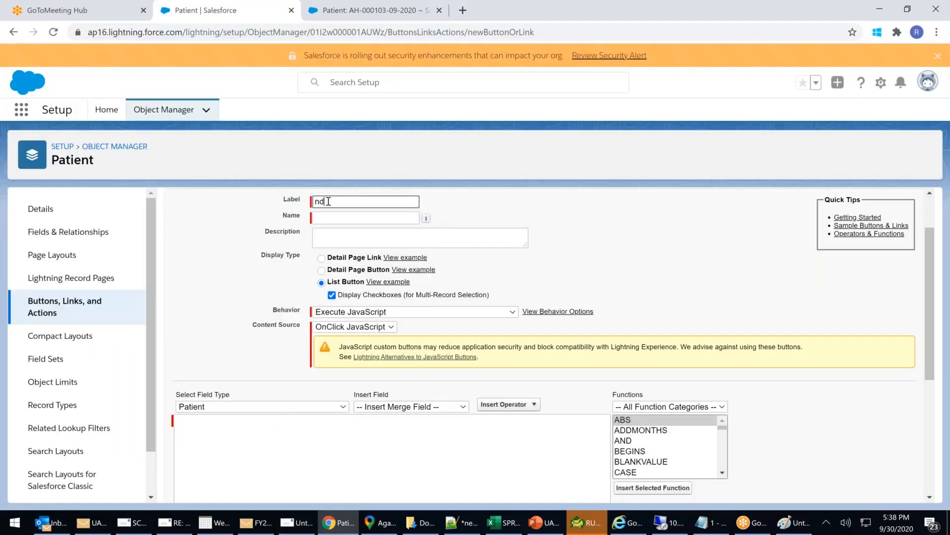
text(ew)
key(BackSpace)
key(BackSpace)
key(BackSpace)
text(NEW S888)
click(497, 277)
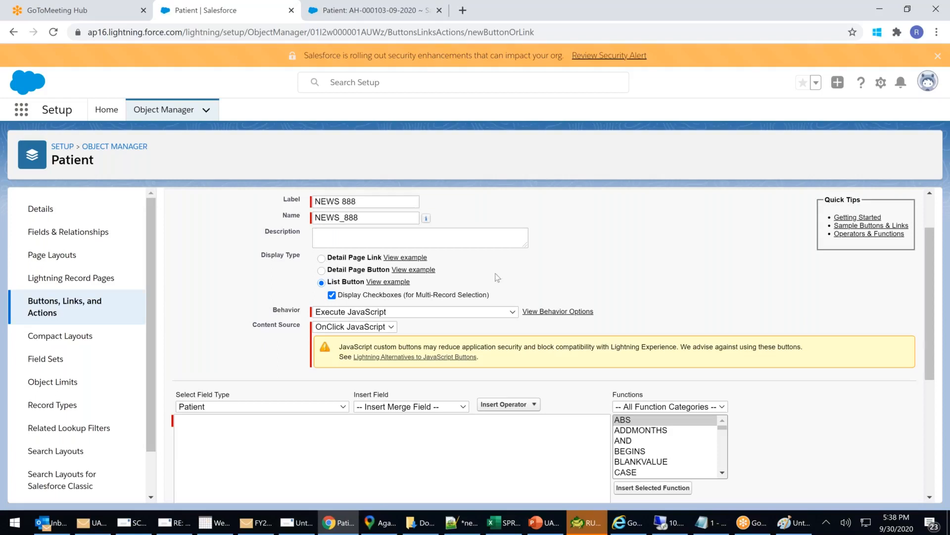
click(417, 311)
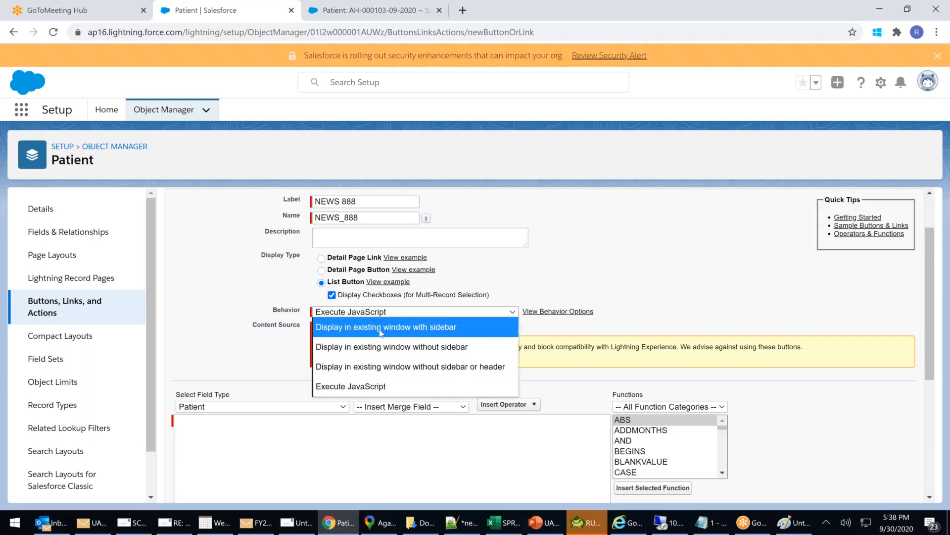
click(374, 327)
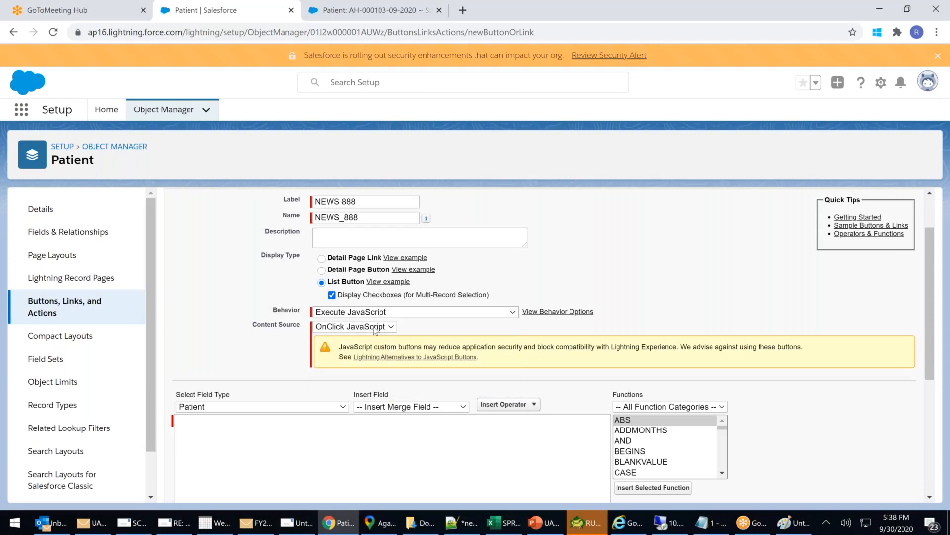
click(321, 408)
key(ctrl+v)
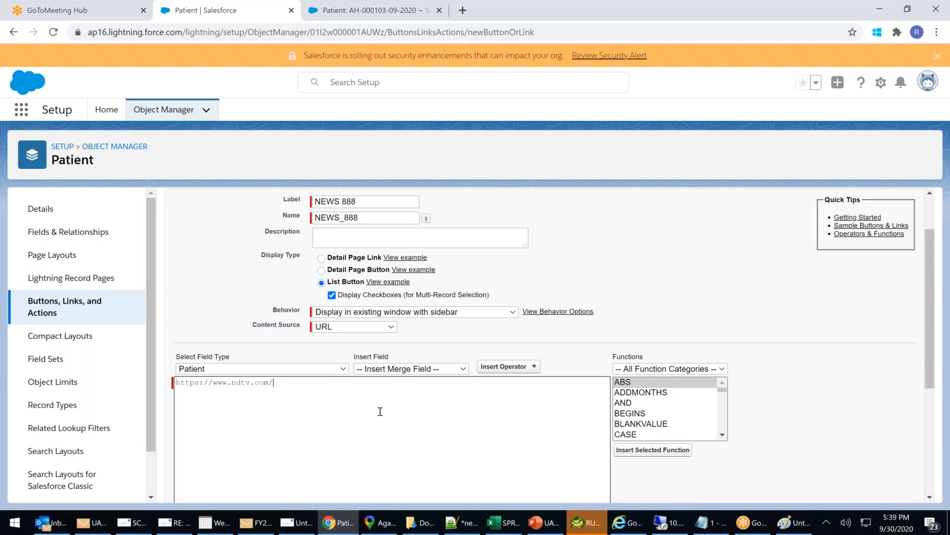
scroll(414, 410, up, 1)
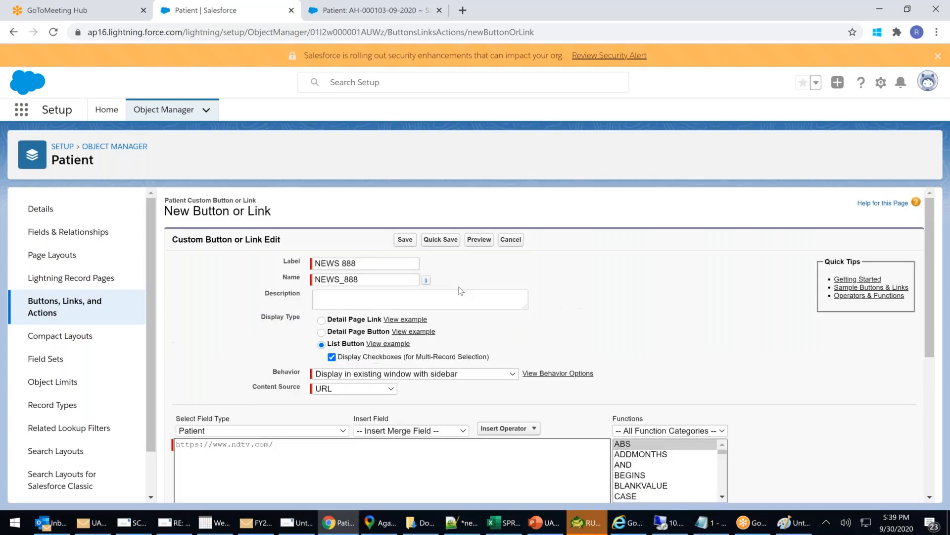
click(409, 244)
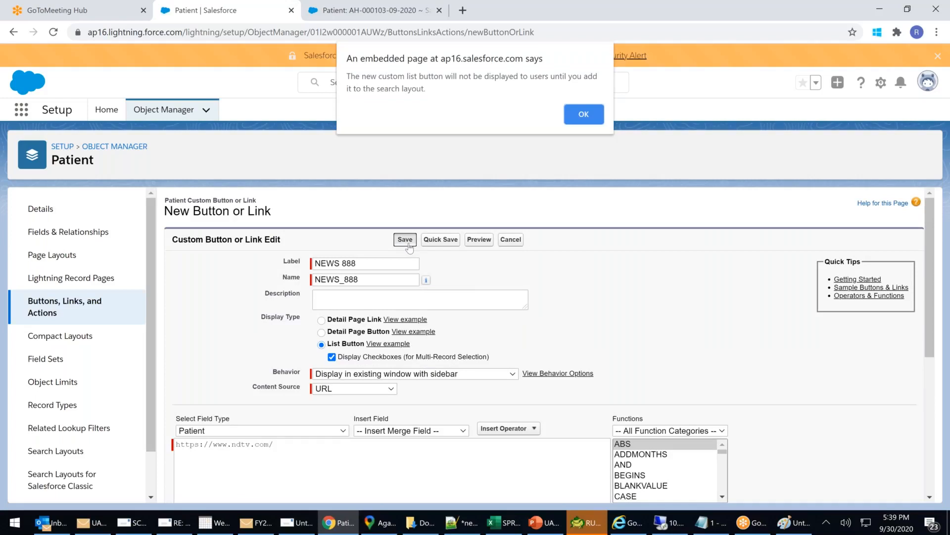
click(586, 121)
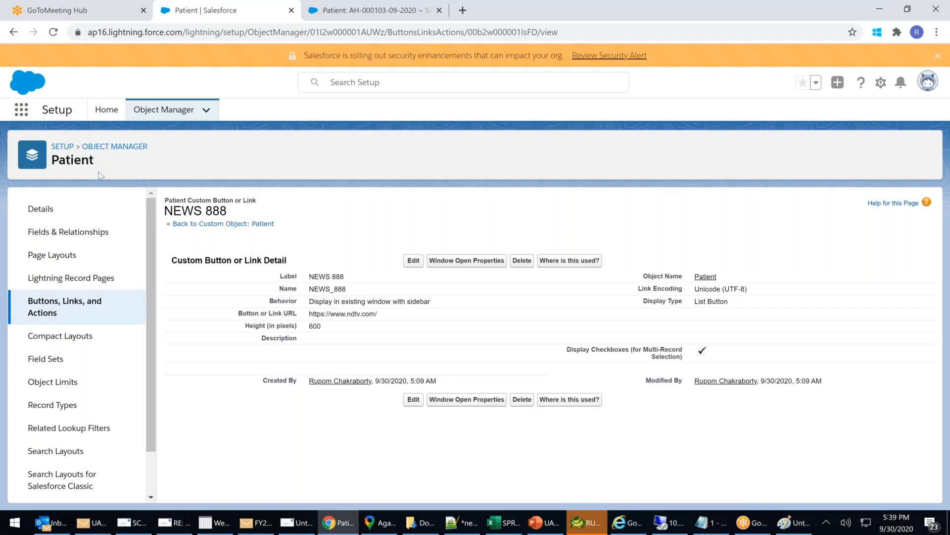
Switch back to the patient record tab and open the All Tabs list.
click(353, 13)
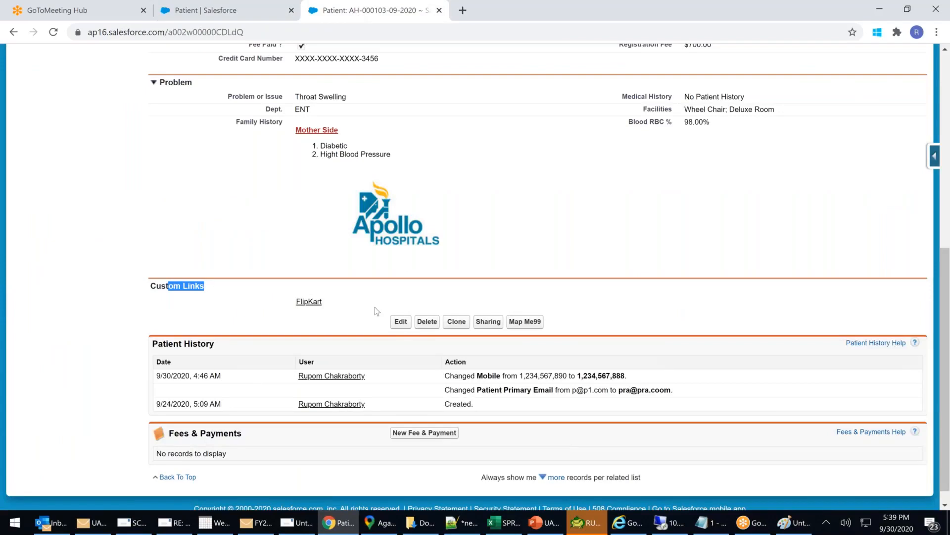
scroll(375, 307, up, 8)
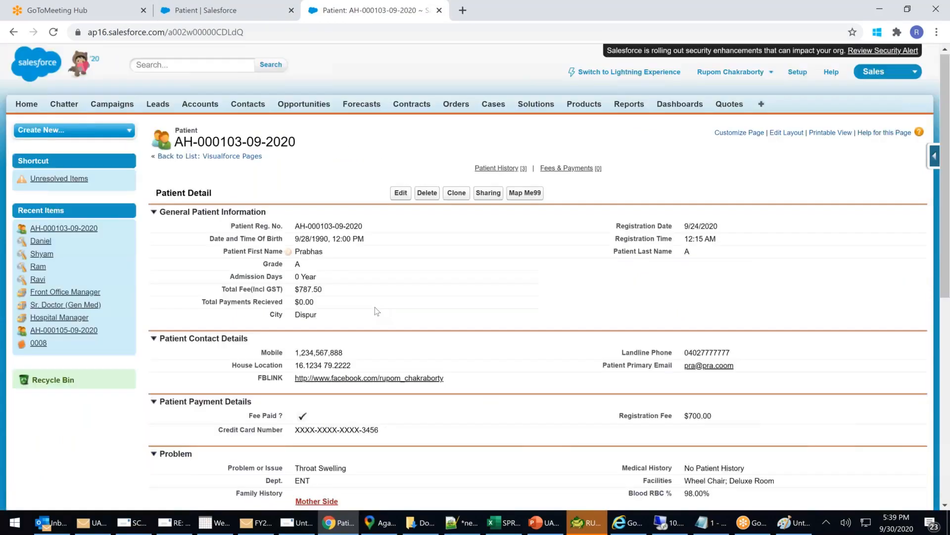
click(761, 105)
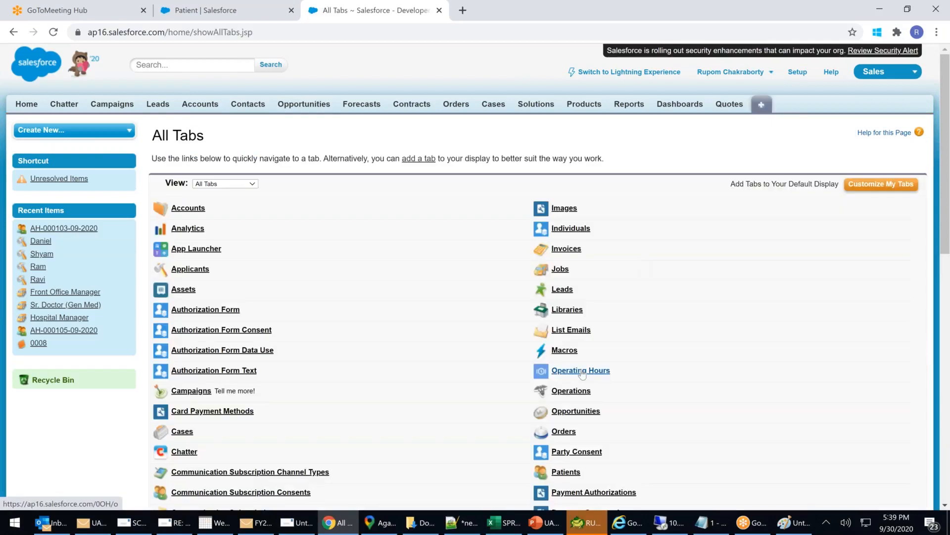
Scroll down the All Tabs page and open Fees & Payments.
scroll(582, 374, down, 1)
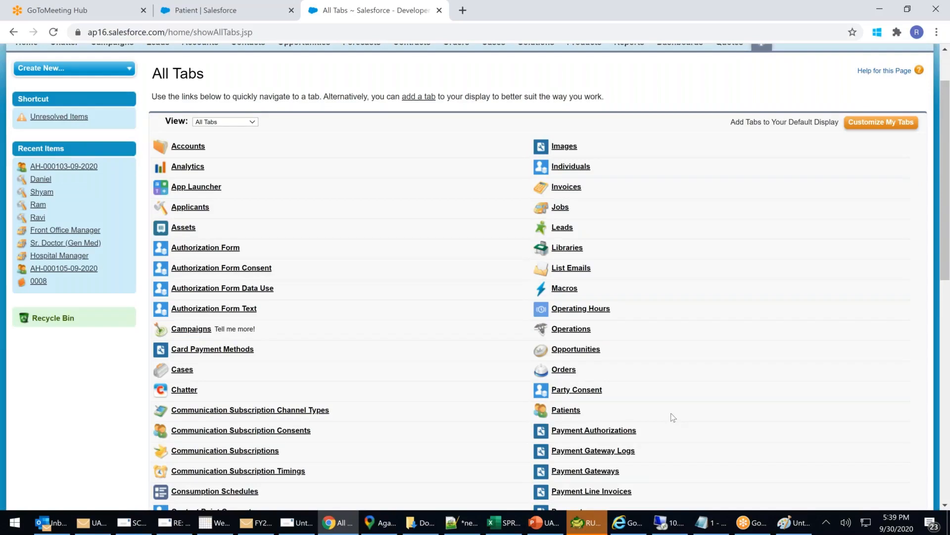
scroll(666, 390, up, 1)
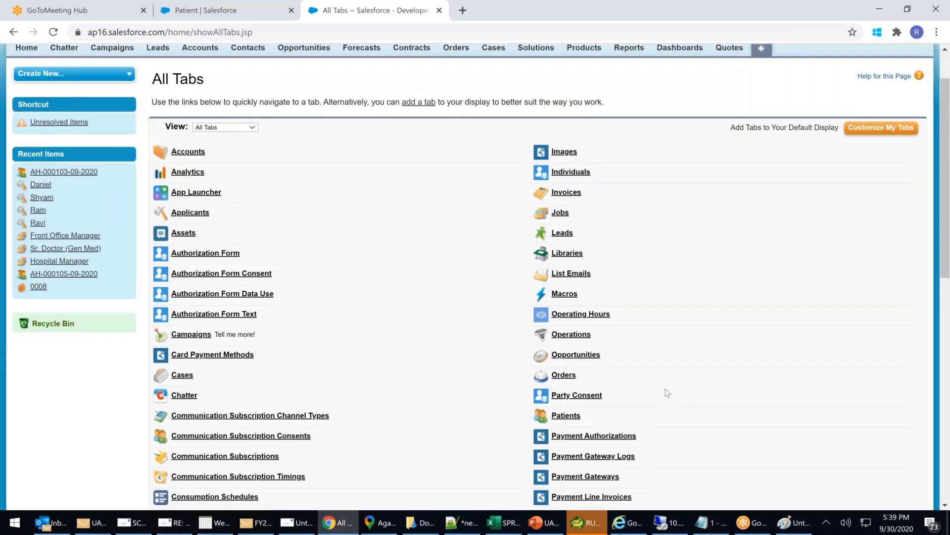
scroll(666, 392, up, 3)
scroll(665, 391, down, 3)
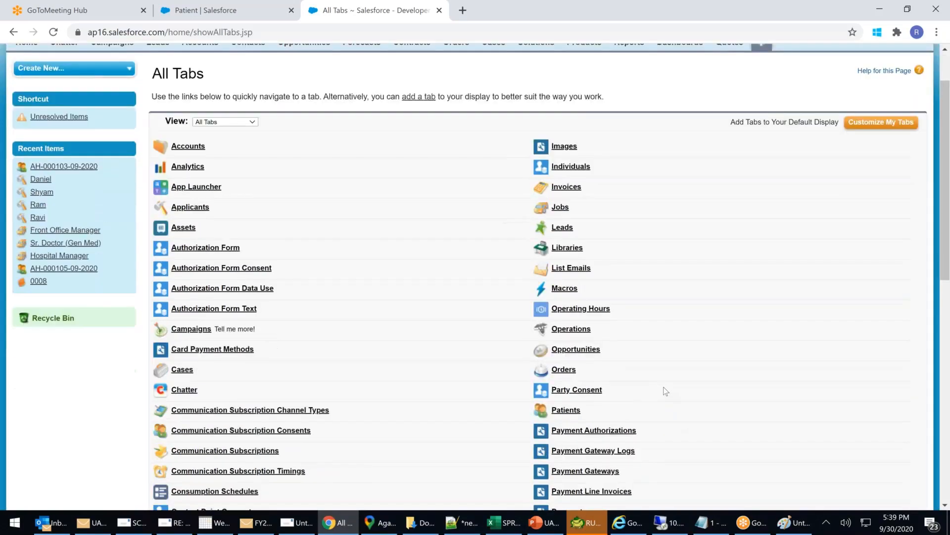
scroll(665, 391, down, 3)
scroll(665, 391, down, 9)
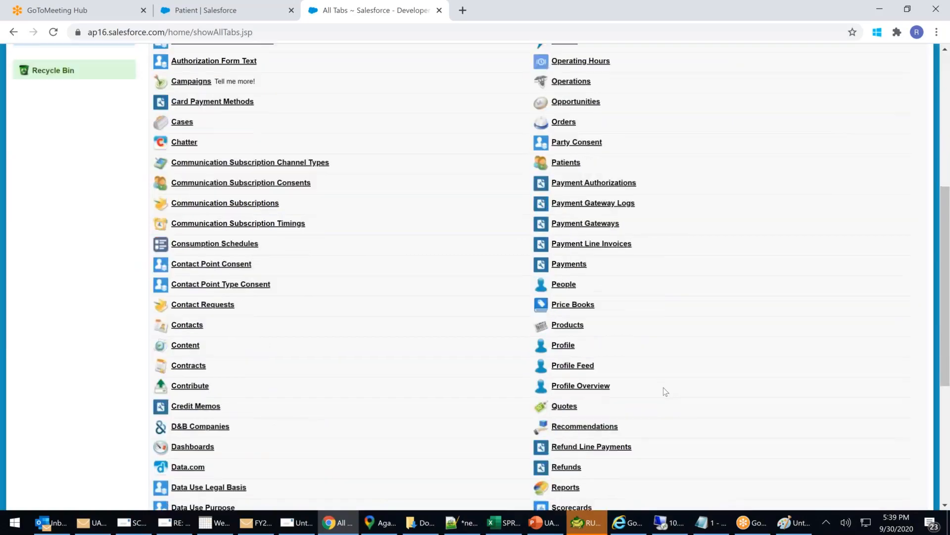
scroll(665, 390, down, 3)
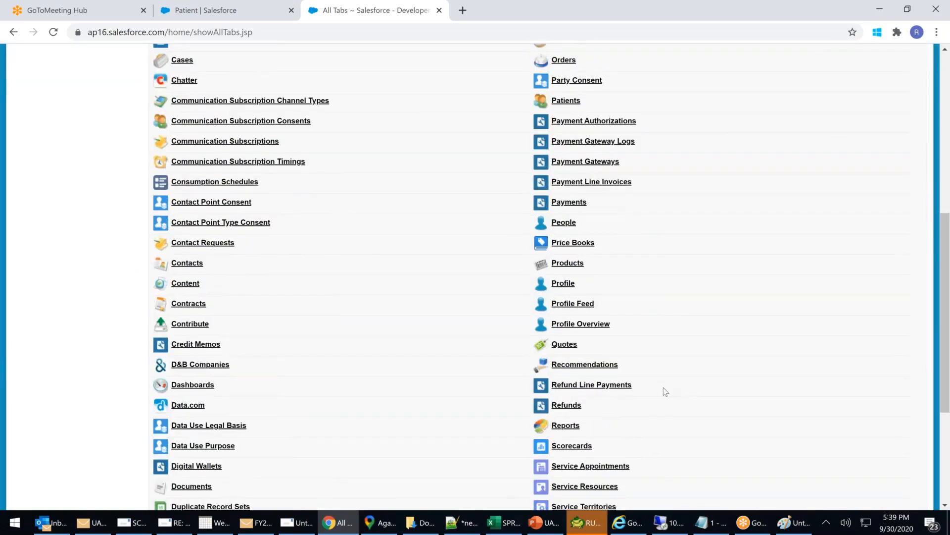
scroll(665, 391, down, 3)
scroll(665, 390, down, 3)
scroll(665, 392, down, 3)
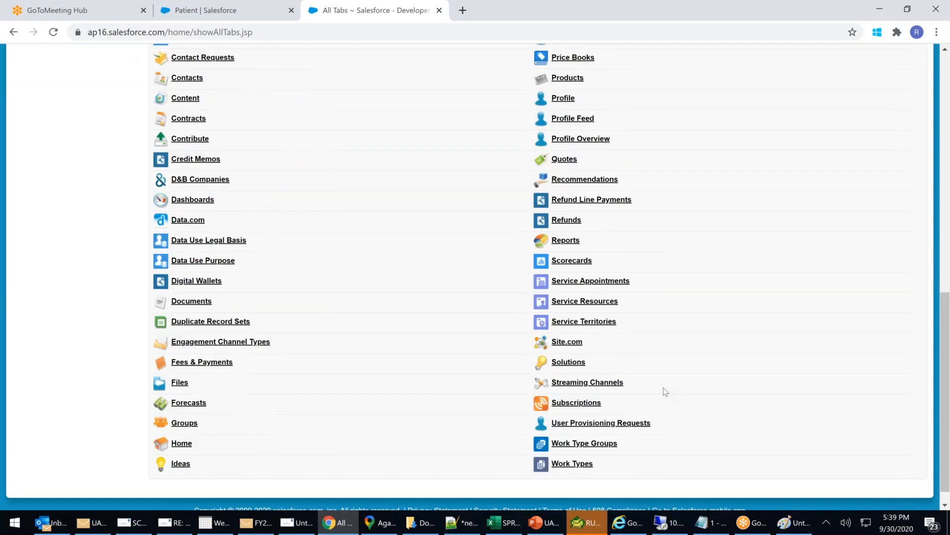
click(202, 361)
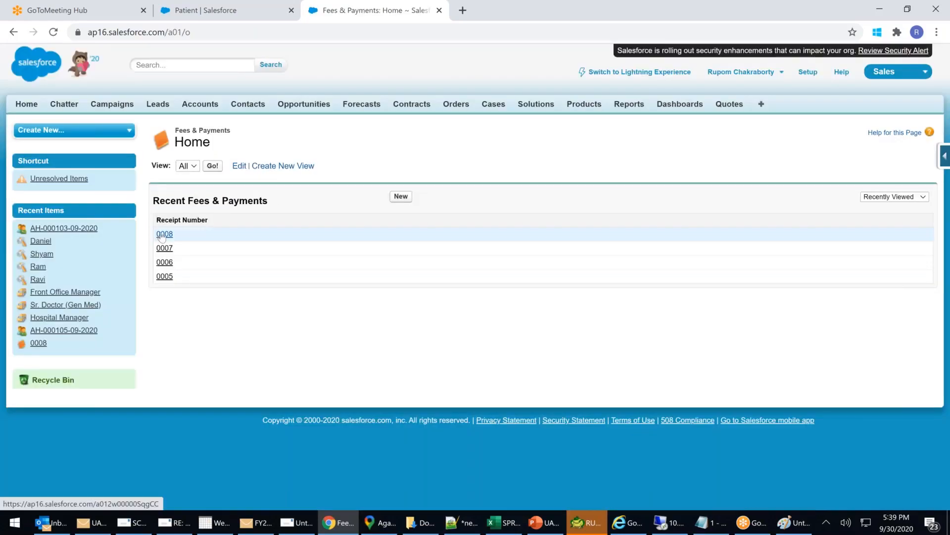
Open Fee & Payment 0008, confirm its Operations related list is empty, and return to All Tabs.
click(165, 234)
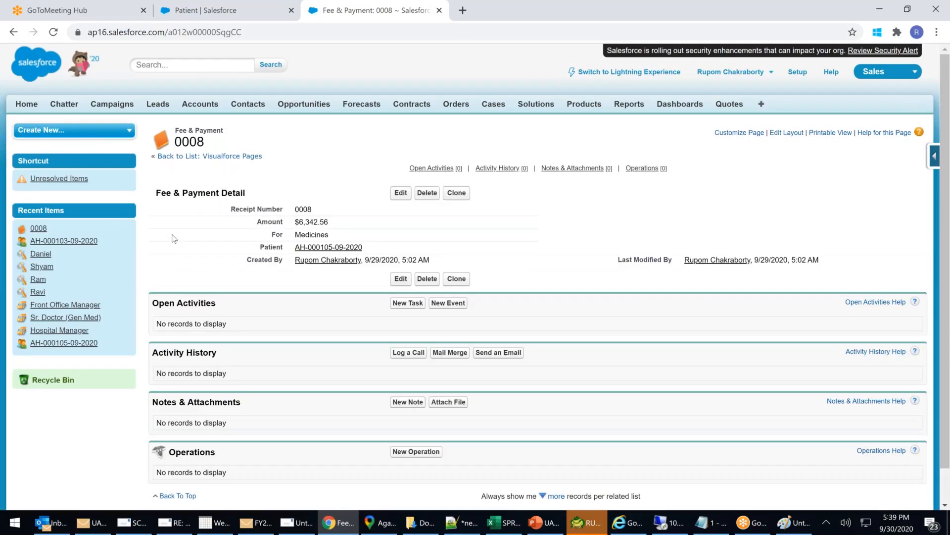
scroll(173, 239, down, 1)
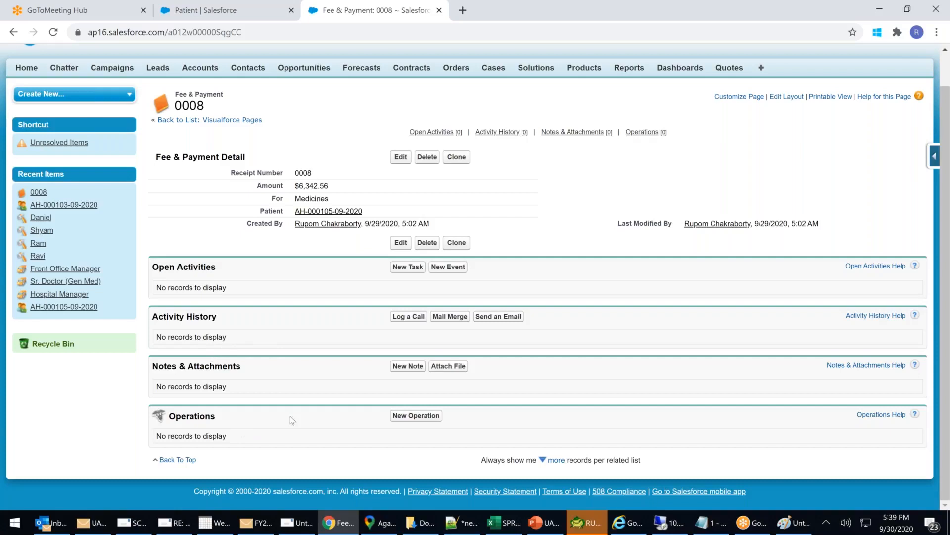
scroll(291, 396, up, 1)
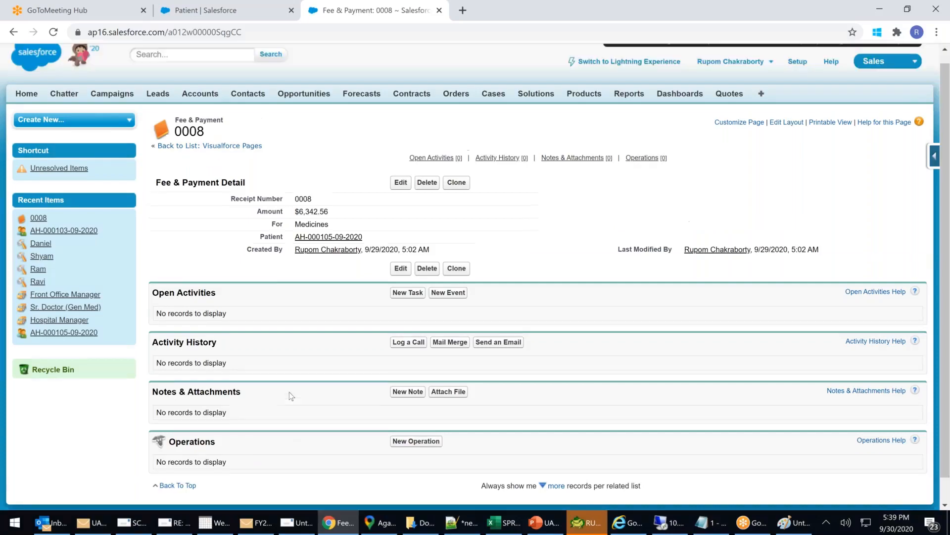
scroll(291, 396, up, 1)
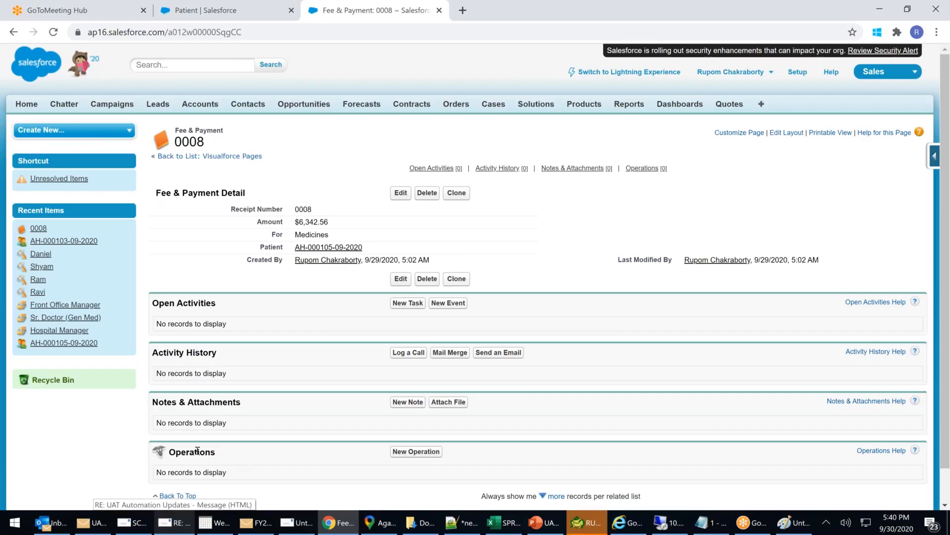
drag(183, 453, 233, 455)
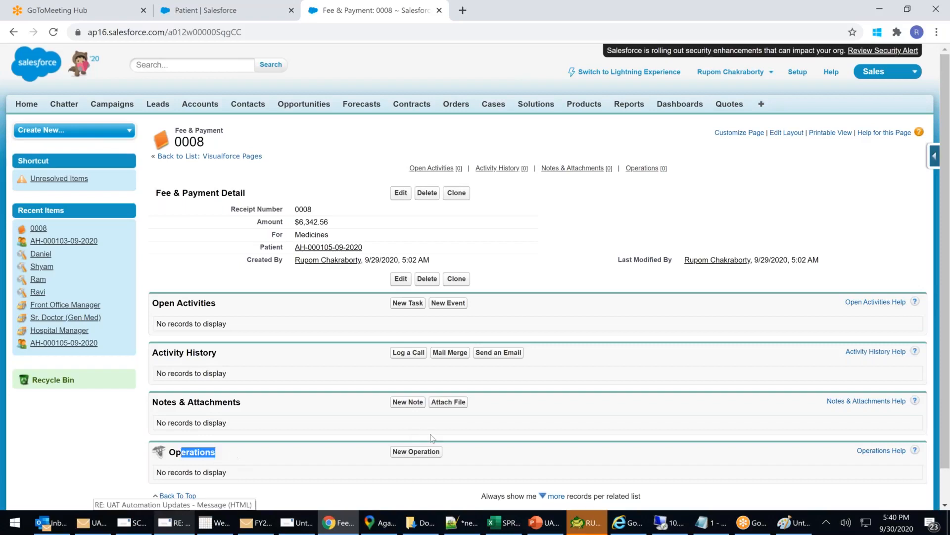
click(475, 453)
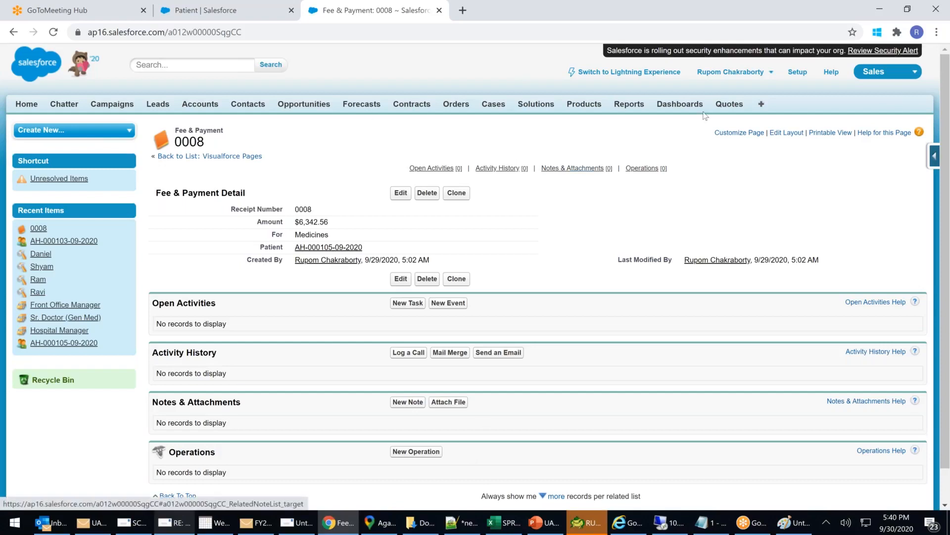
click(762, 104)
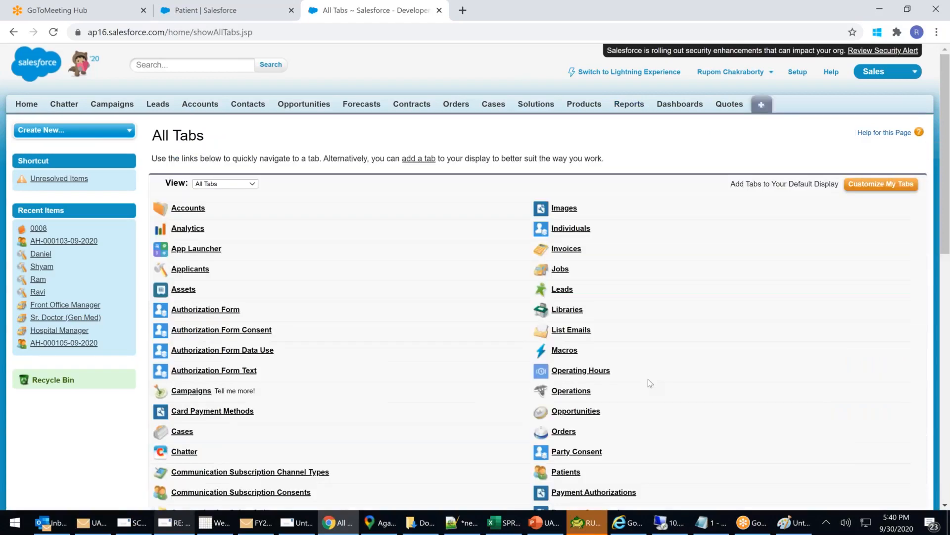
scroll(648, 379, down, 1)
click(568, 412)
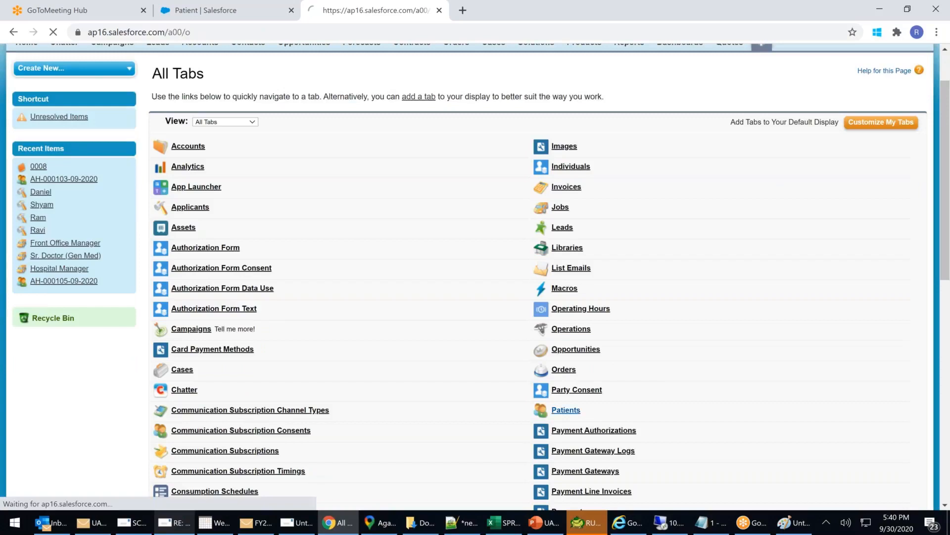
click(190, 233)
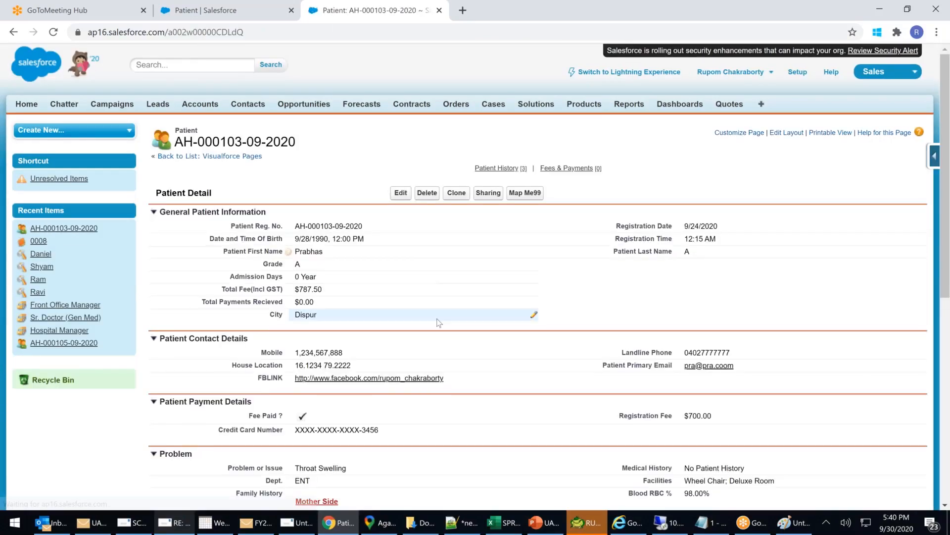
scroll(438, 323, down, 2)
scroll(439, 323, down, 3)
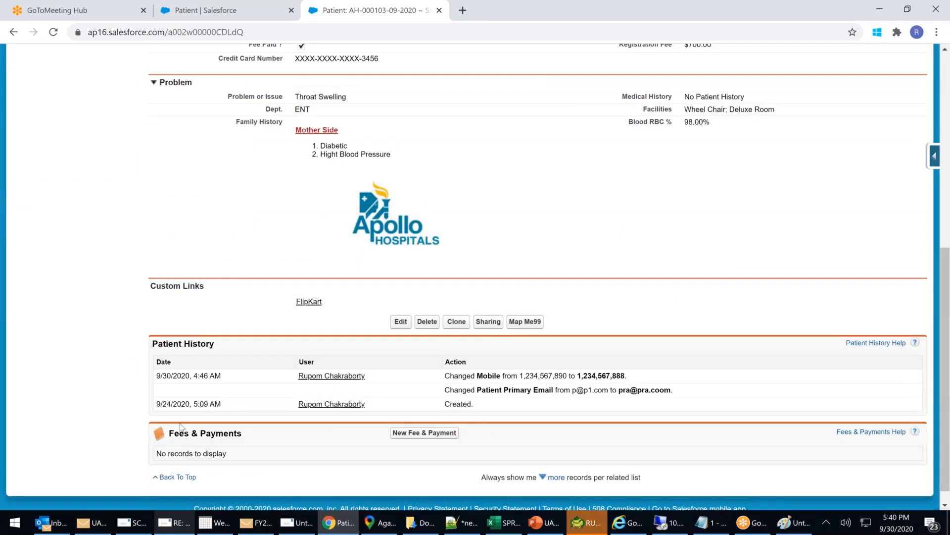
drag(199, 433, 267, 438)
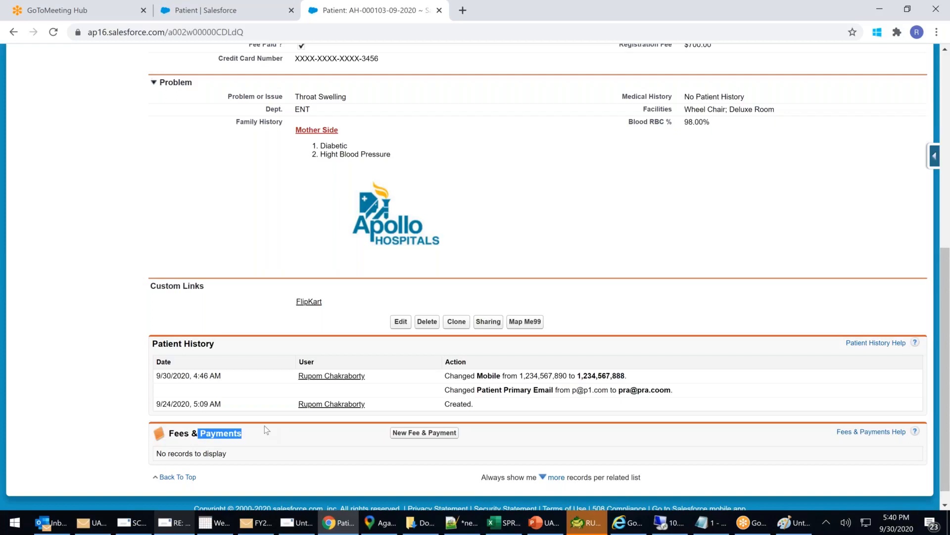
click(554, 526)
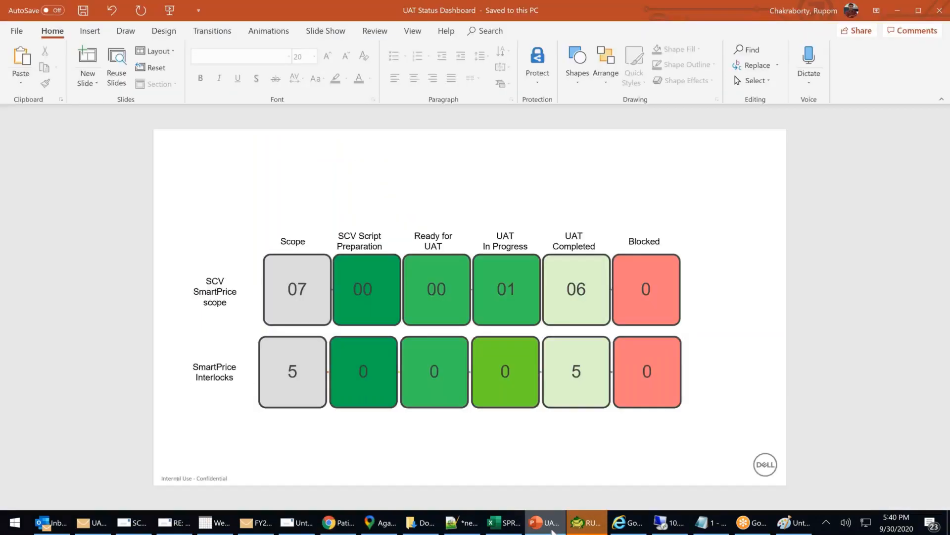
click(554, 529)
scroll(356, 280, up, 6)
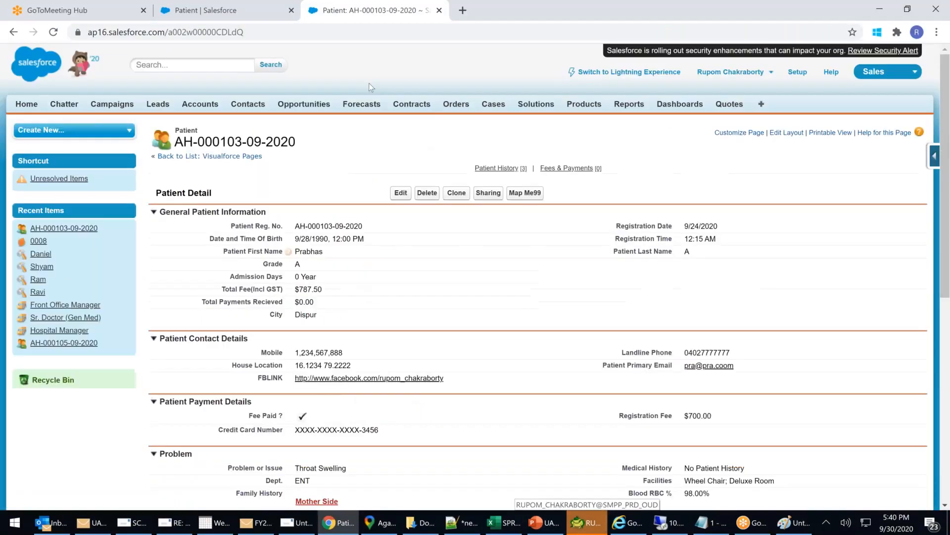
In Object Manager, open Fee & Payment's Buttons, Links, and Actions and begin a new button or link.
click(201, 13)
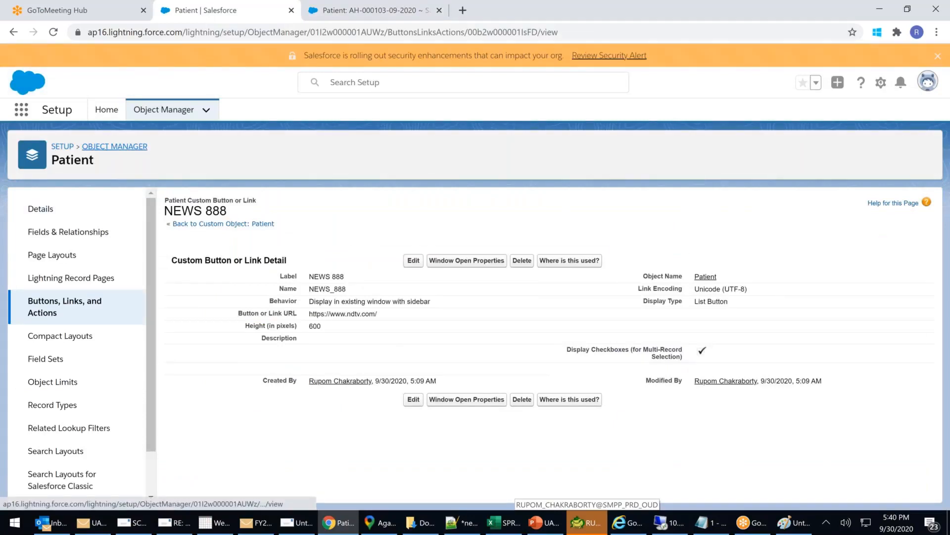
click(114, 147)
scroll(126, 317, down, 3)
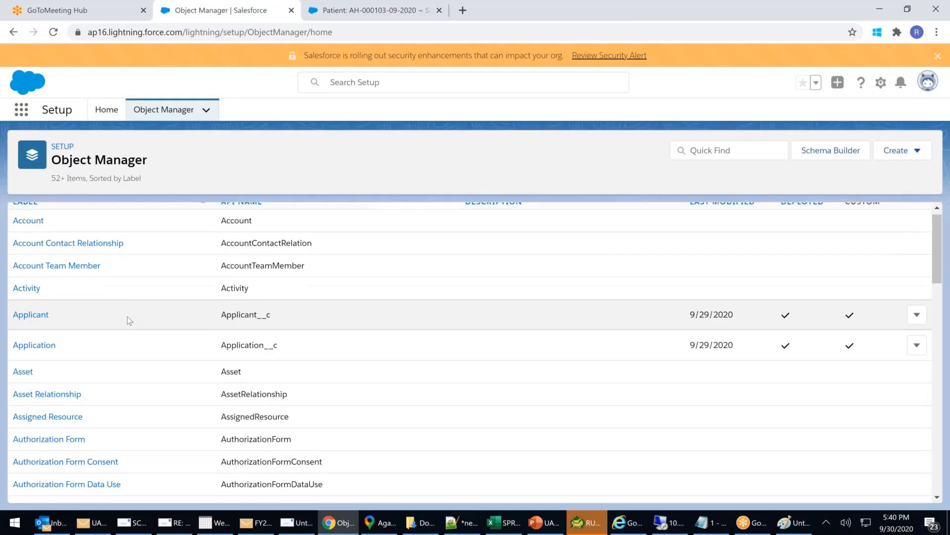
scroll(128, 320, down, 2)
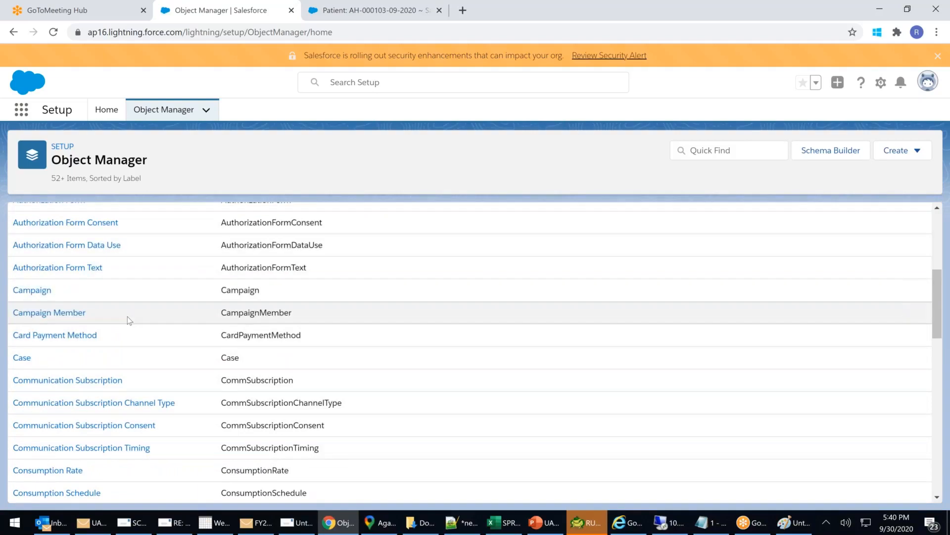
scroll(128, 320, down, 3)
scroll(128, 320, down, 10)
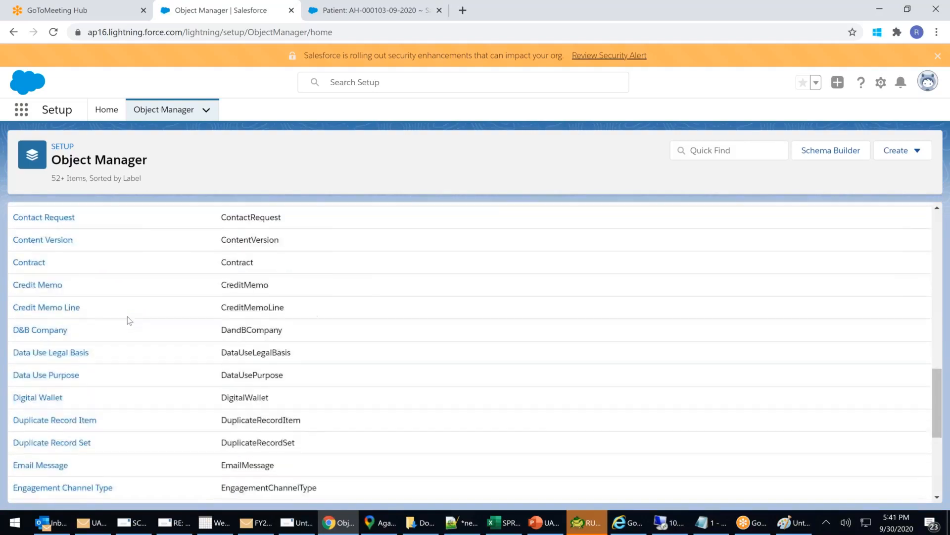
scroll(127, 316, down, 5)
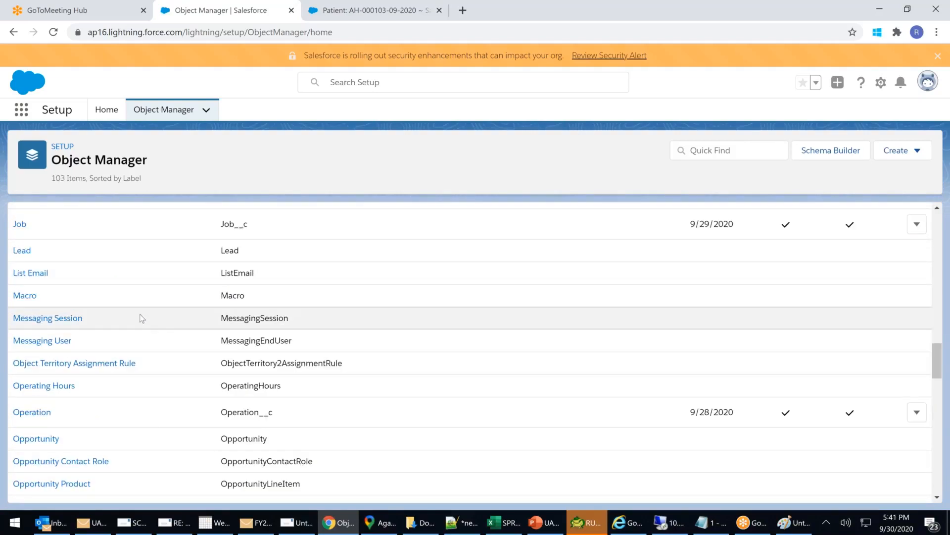
scroll(142, 318, up, 4)
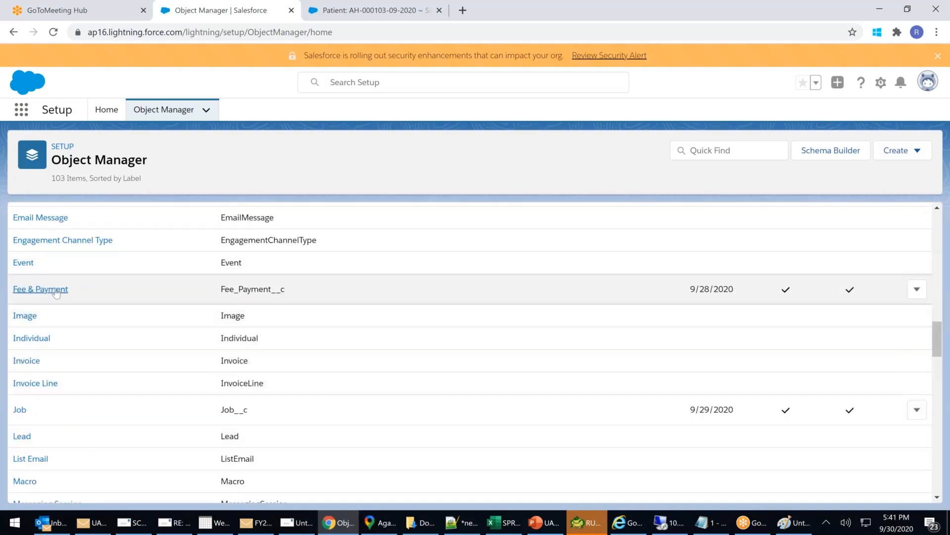
click(41, 289)
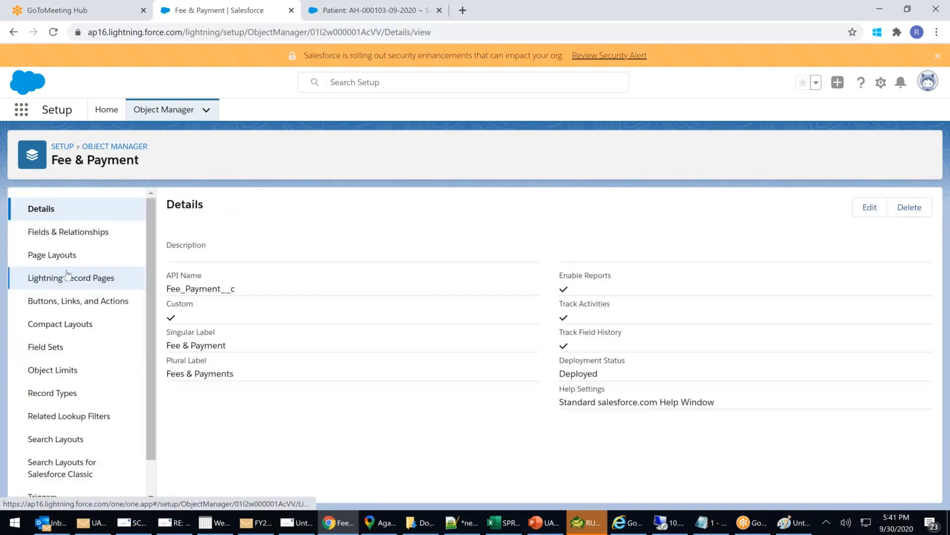
click(75, 303)
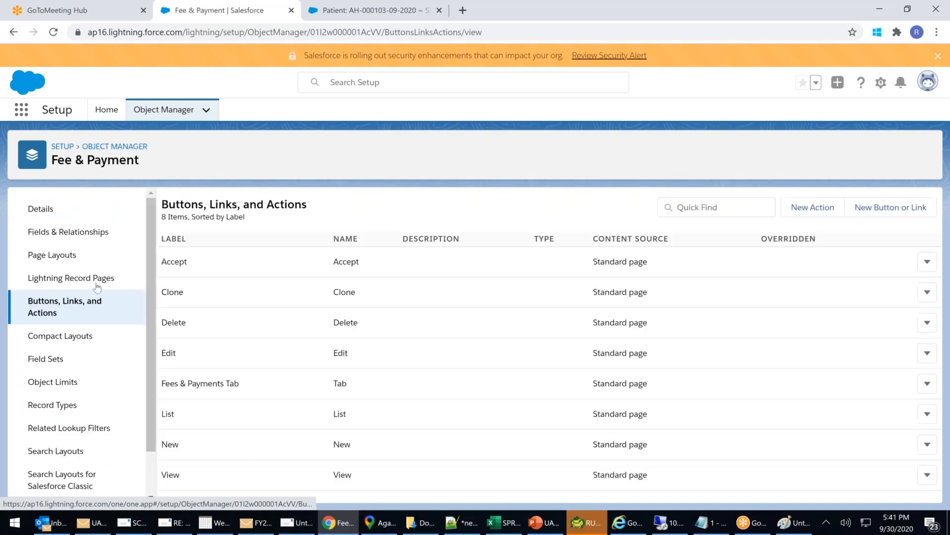
click(886, 207)
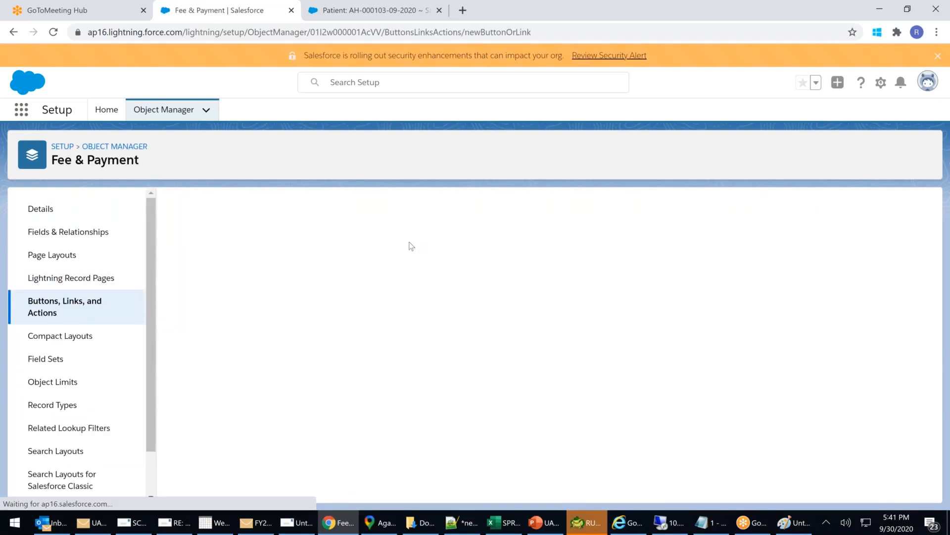
Label the new button NEWS 8889 and make it a list button shown in the existing window.
click(341, 260)
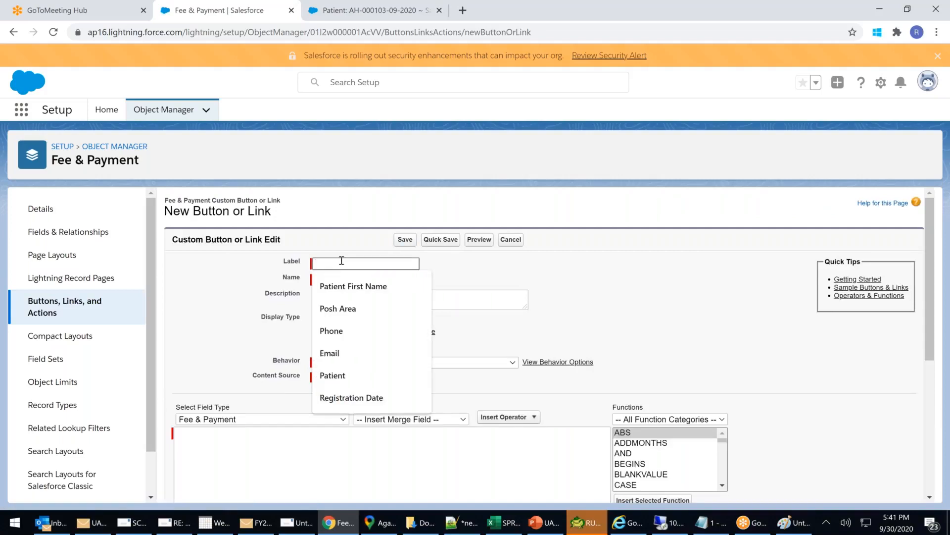
text(ndtv)
key(BackSpace)
key(BackSpace)
key(BackSpace)
key(BackSpace)
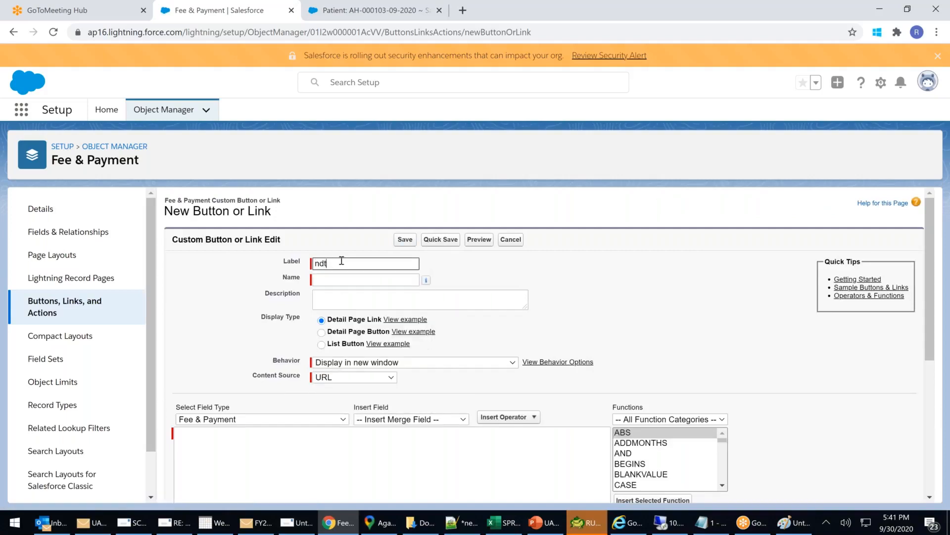
text(NEW)
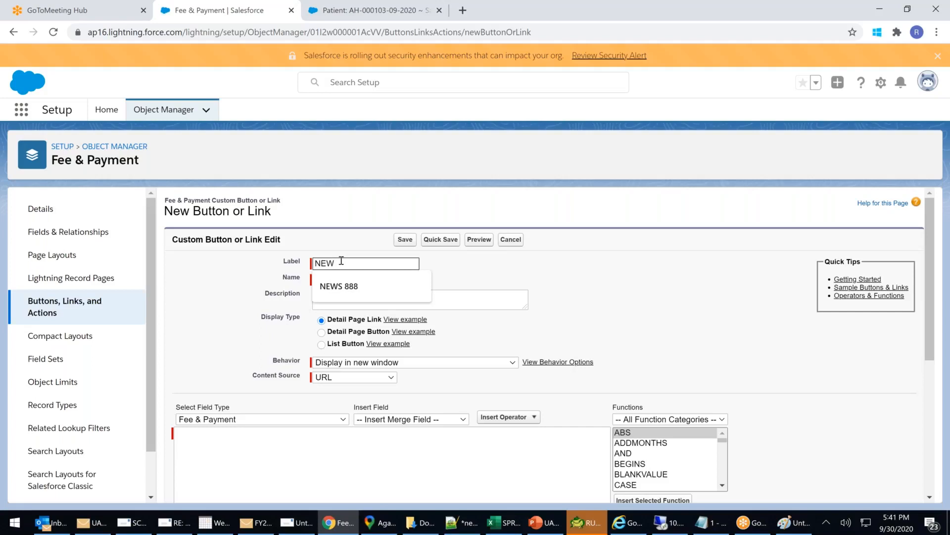
key(Down)
key(Return)
text(9)
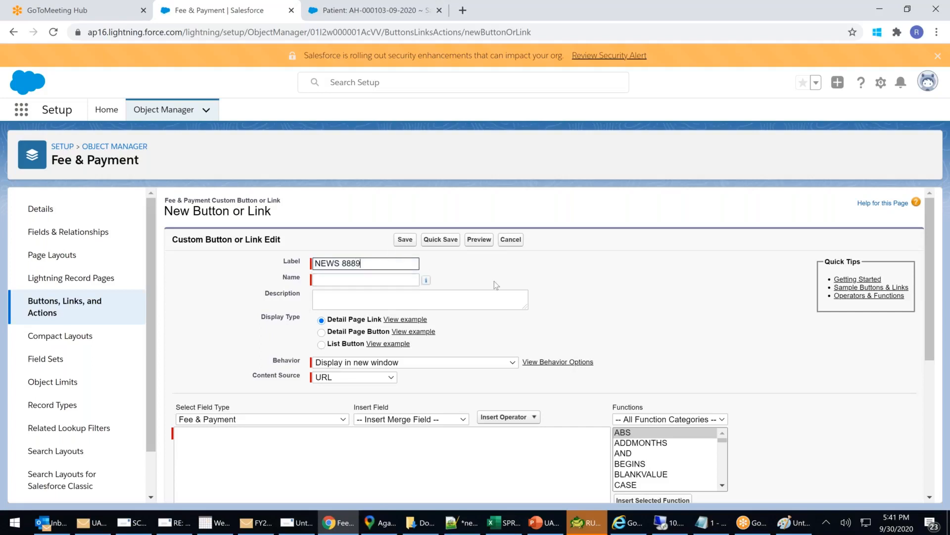
key(Tab)
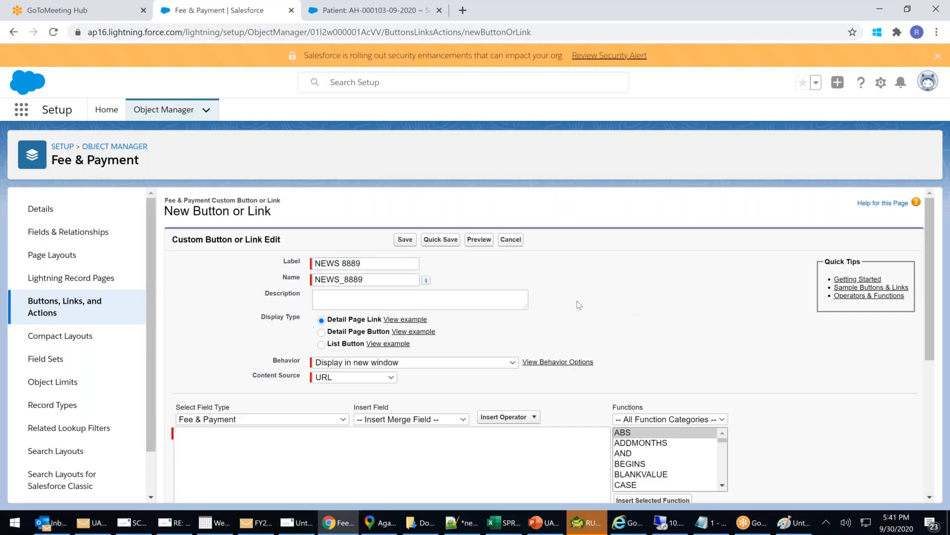
click(329, 343)
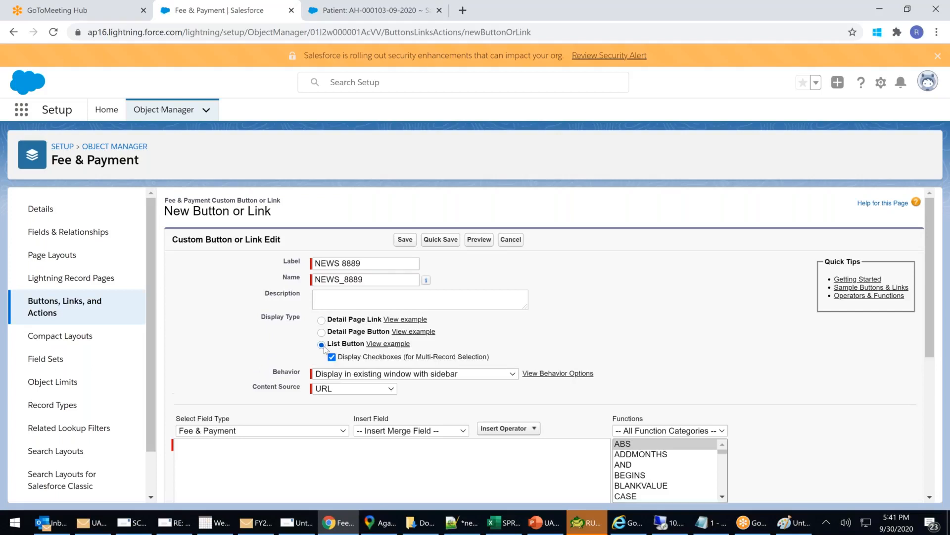
click(378, 374)
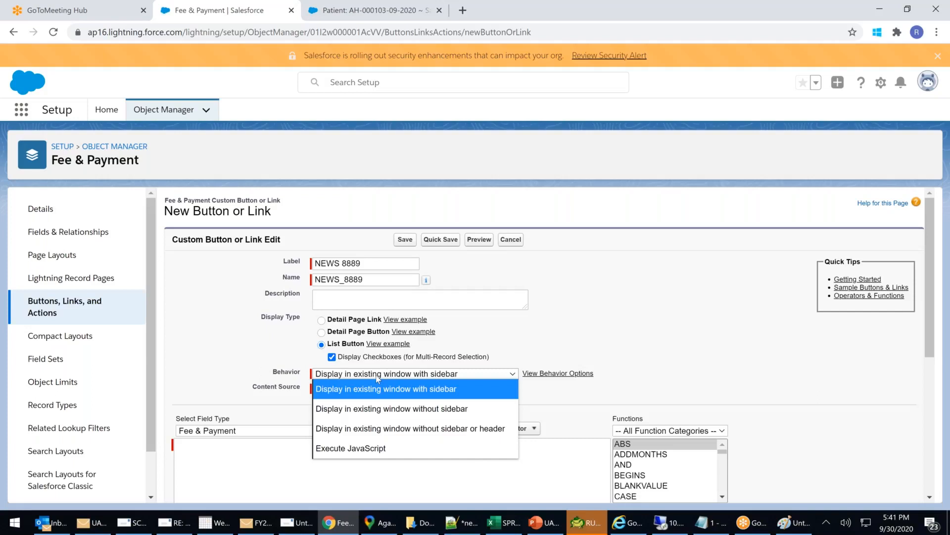
click(247, 466)
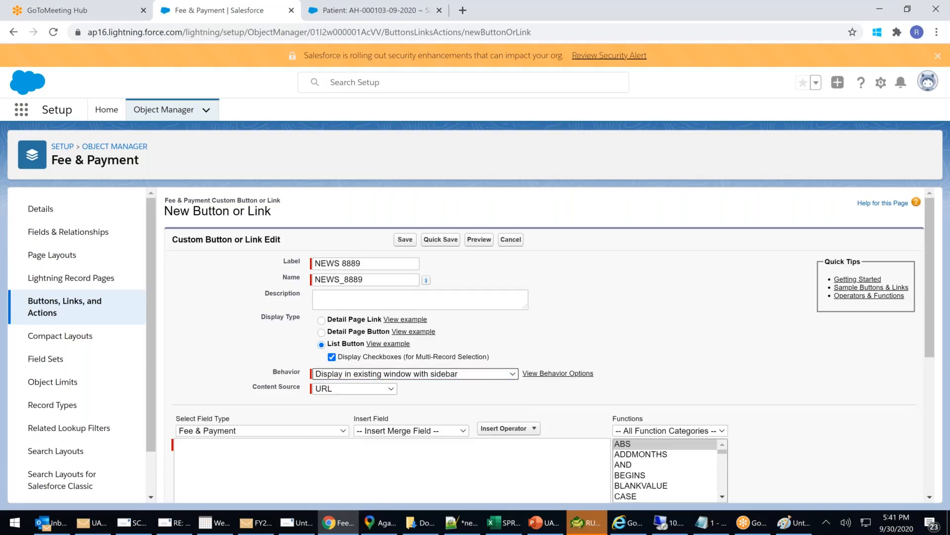
text(https://www.ndtv.com/)
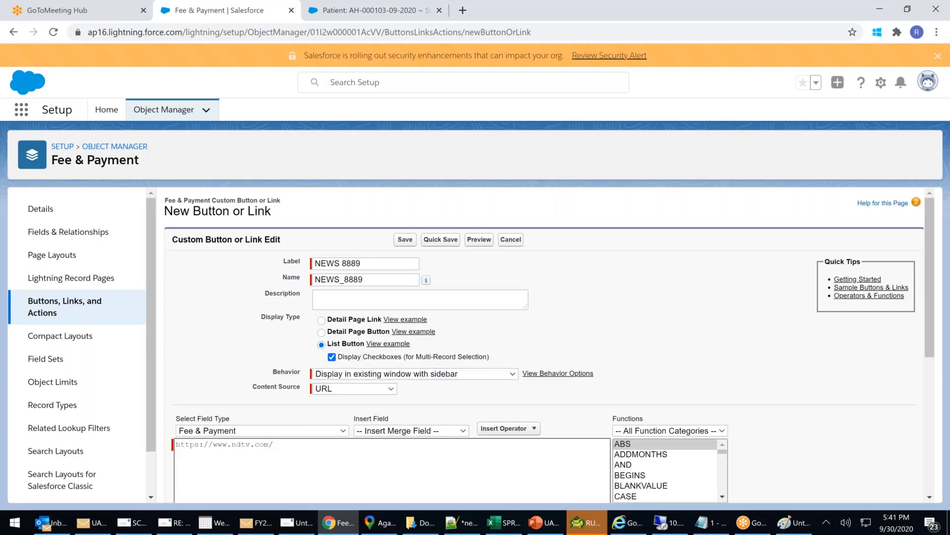
click(405, 240)
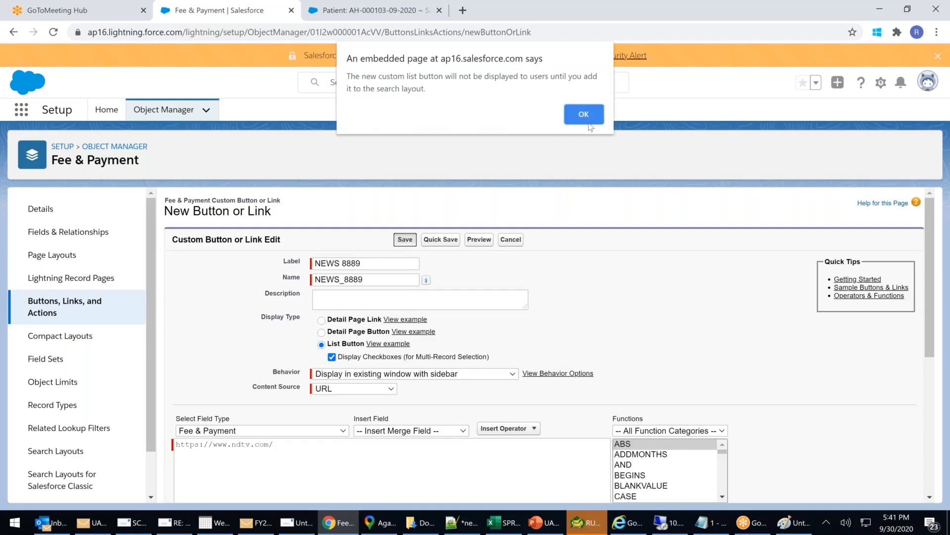
click(584, 122)
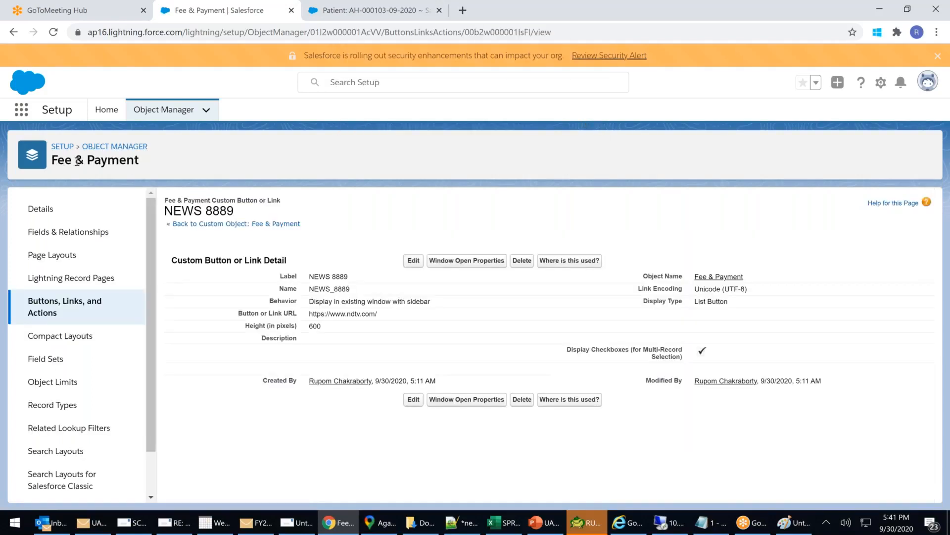
drag(66, 161, 126, 163)
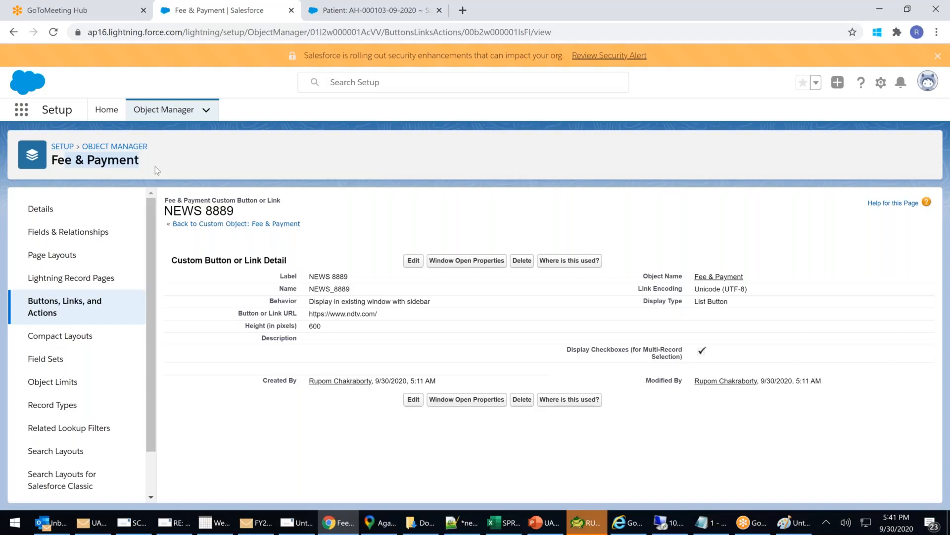
From Setup Home's Object Manager, open the Payment object's page layouts.
click(65, 148)
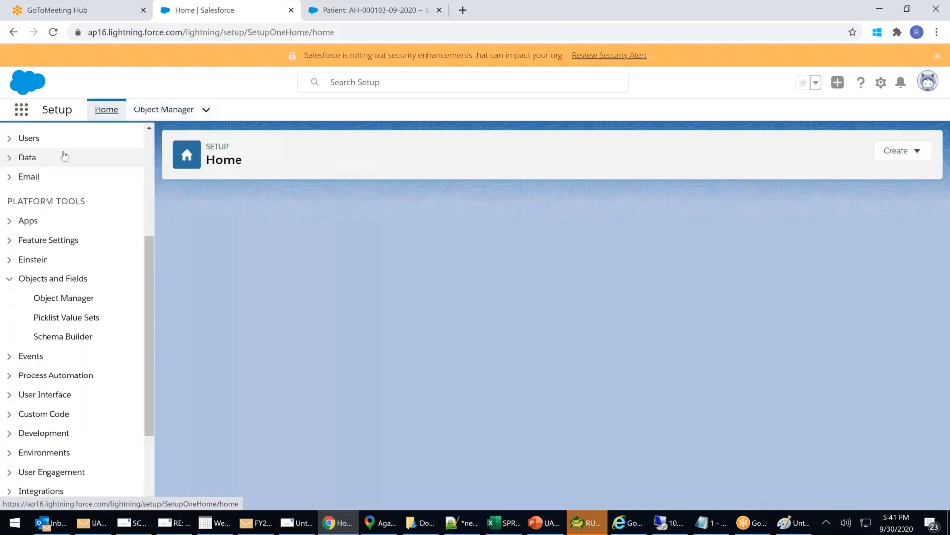
click(63, 298)
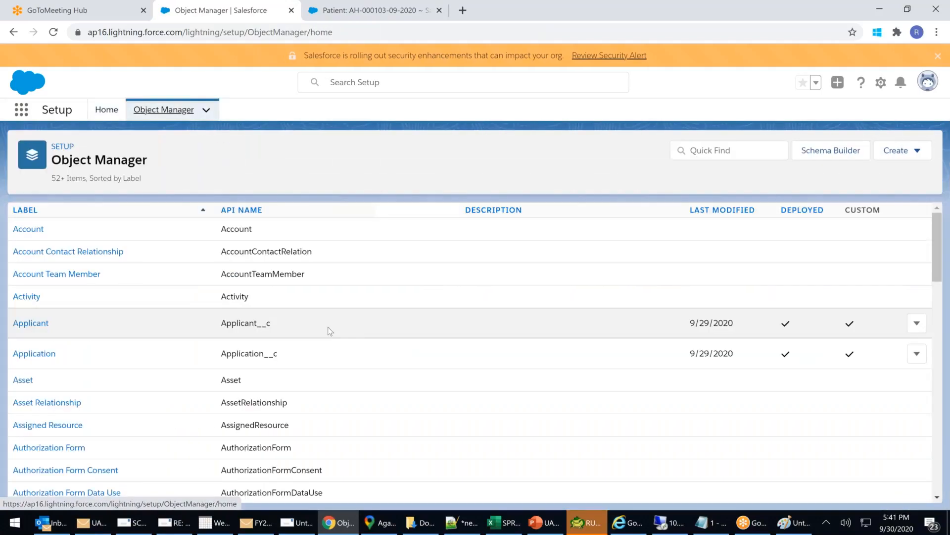
scroll(328, 330, down, 1)
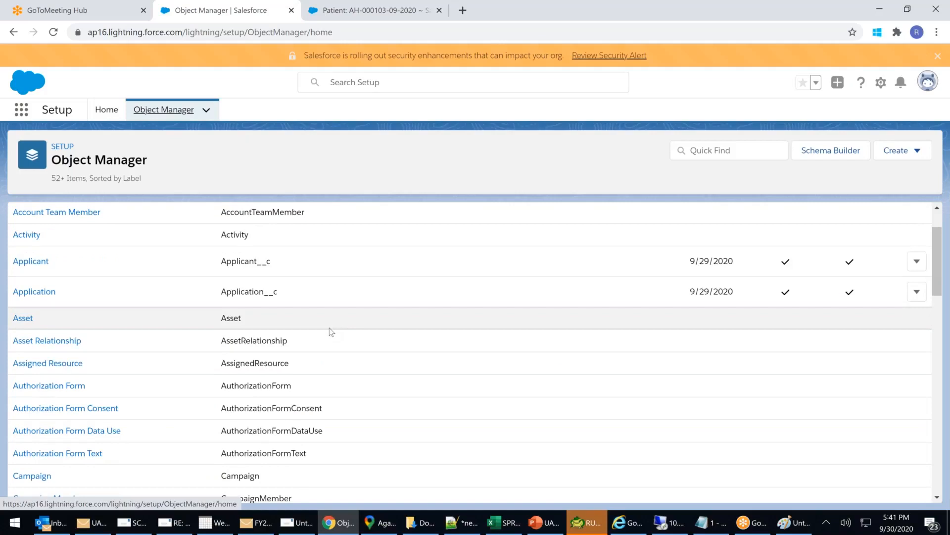
scroll(329, 327, down, 6)
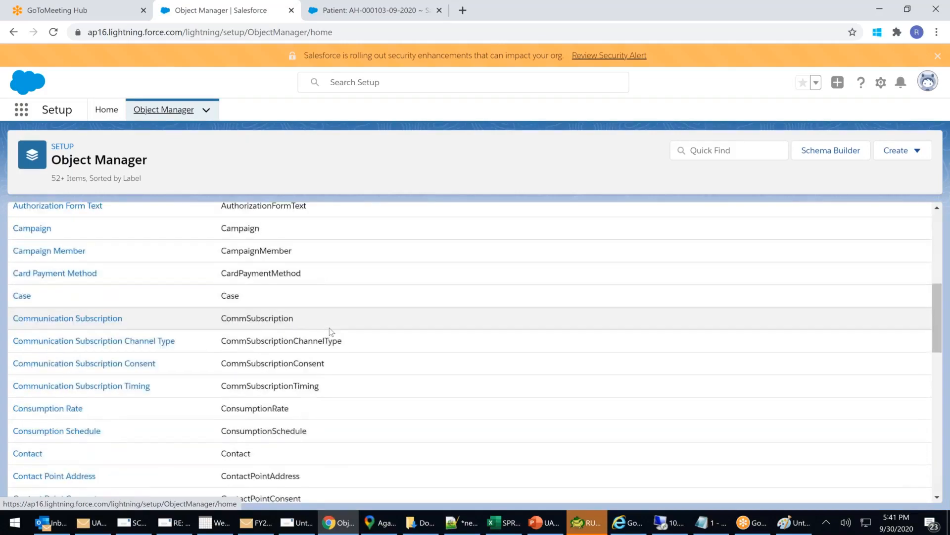
scroll(328, 328, down, 6)
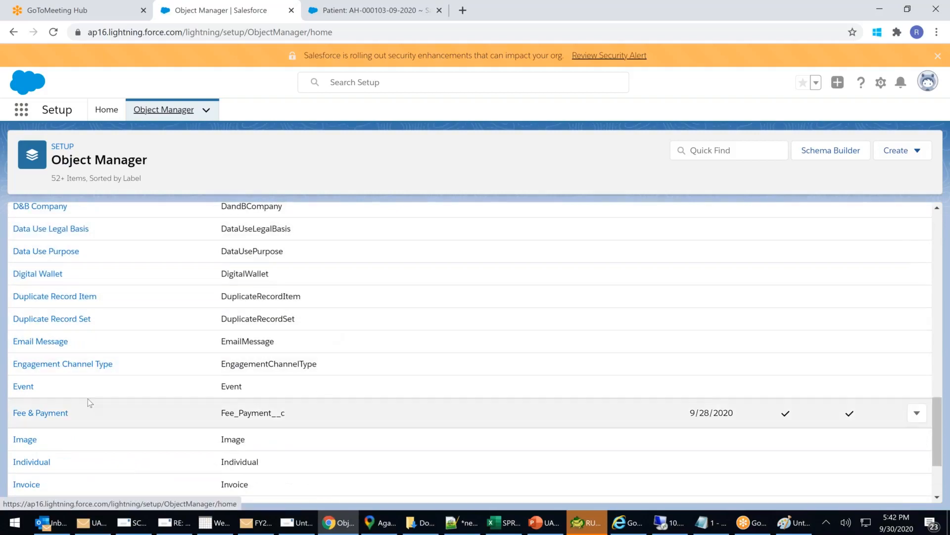
scroll(88, 399, down, 1)
scroll(87, 399, down, 4)
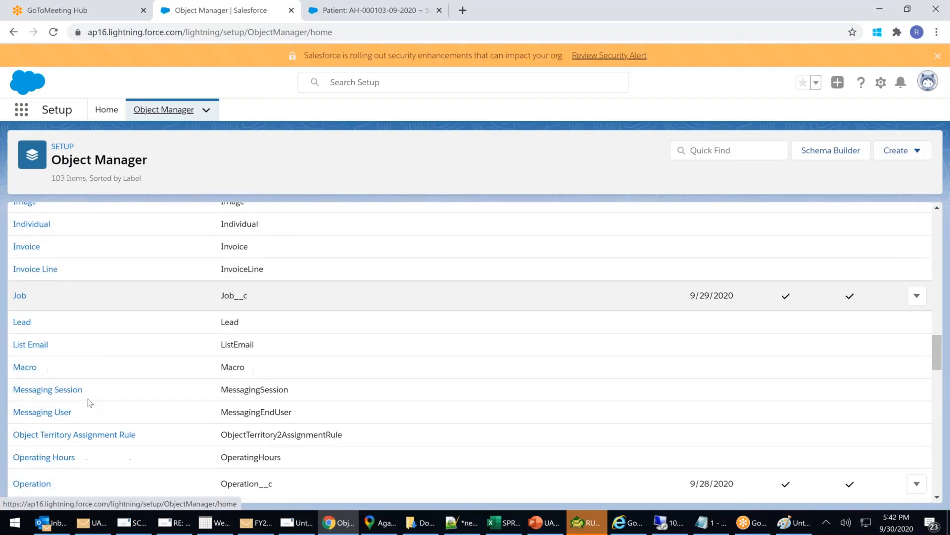
scroll(88, 400, down, 5)
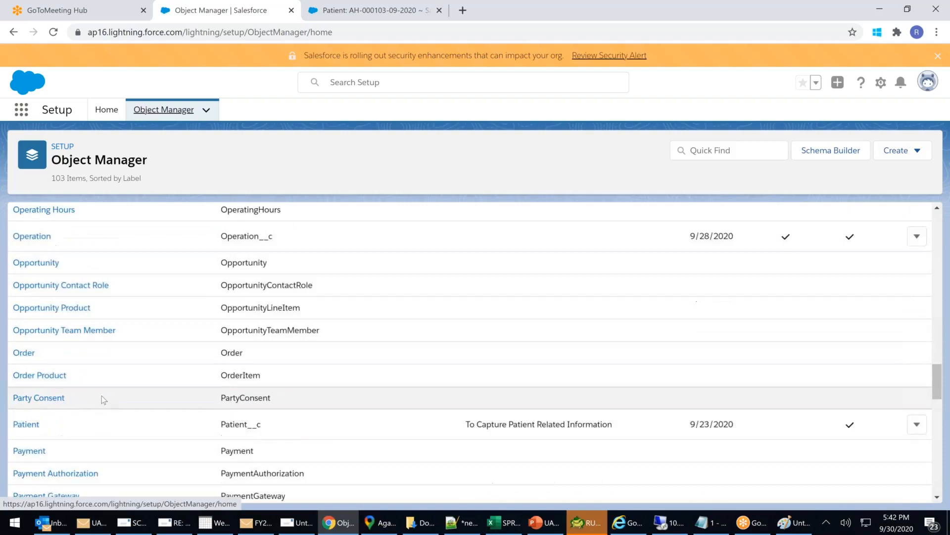
click(29, 450)
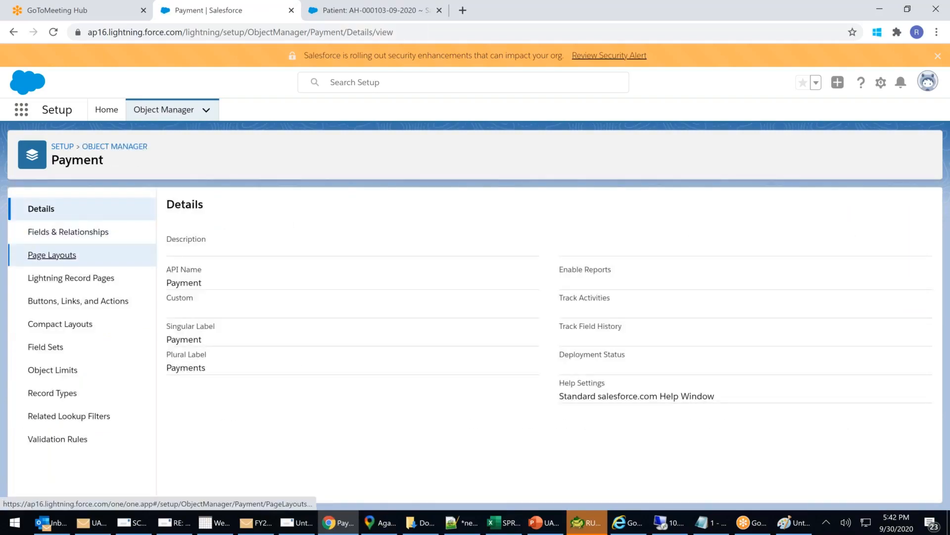
click(64, 255)
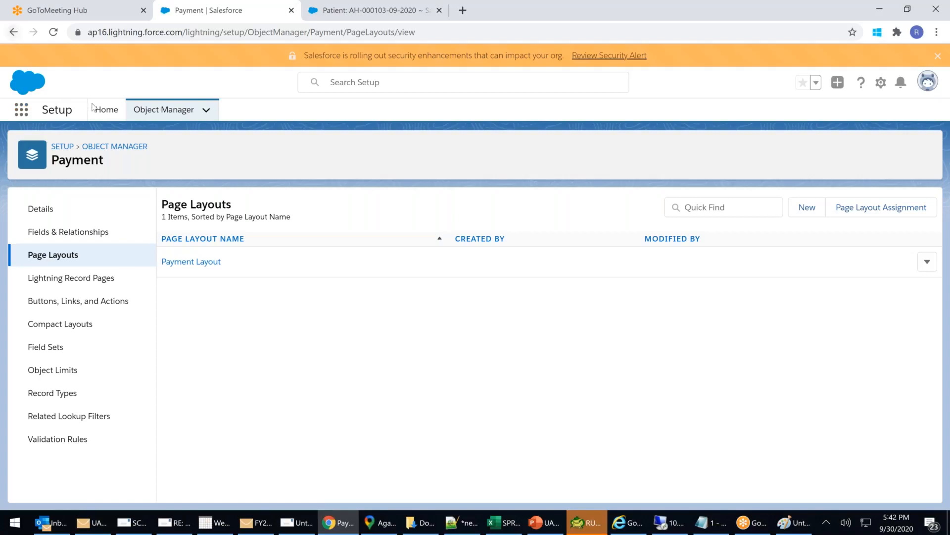
Back in the object list, open the Patient object's page layouts.
click(115, 147)
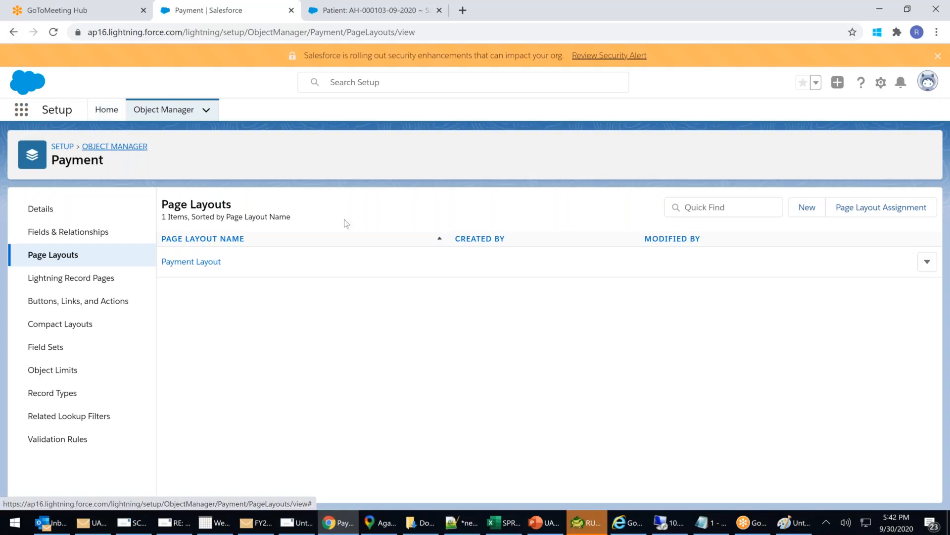
scroll(305, 379, down, 18)
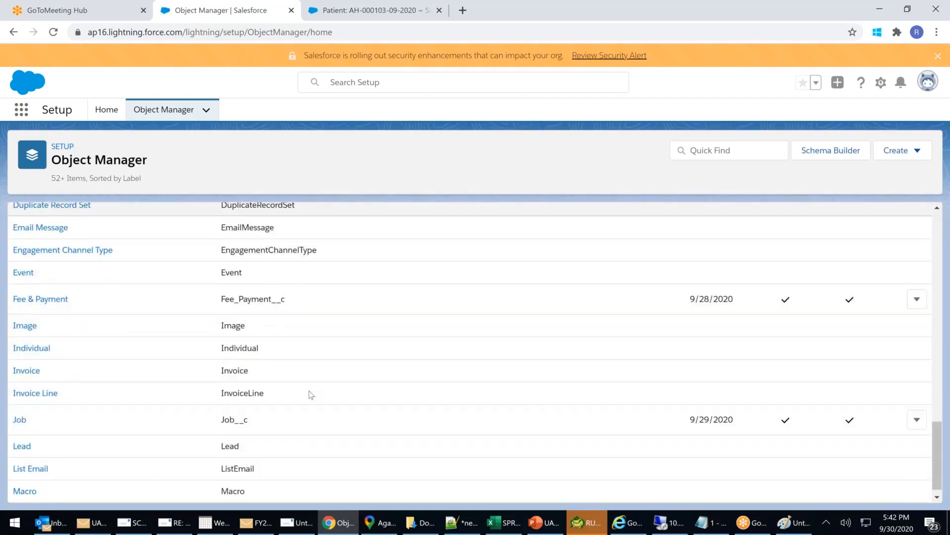
scroll(309, 391, down, 5)
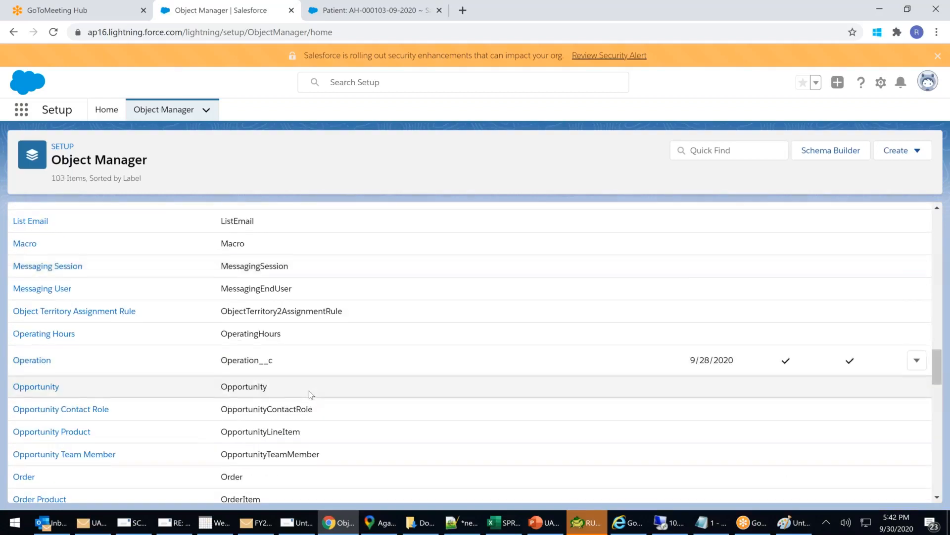
scroll(309, 391, down, 5)
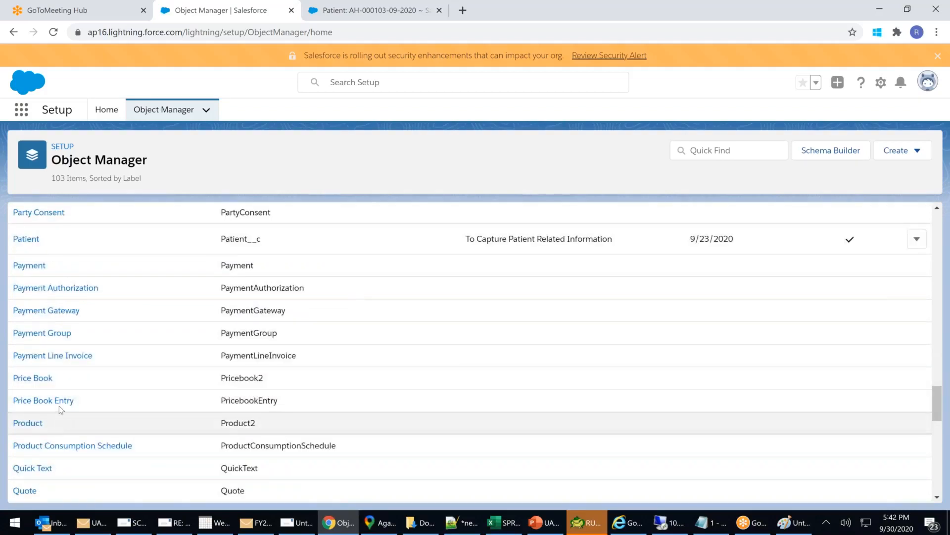
click(26, 239)
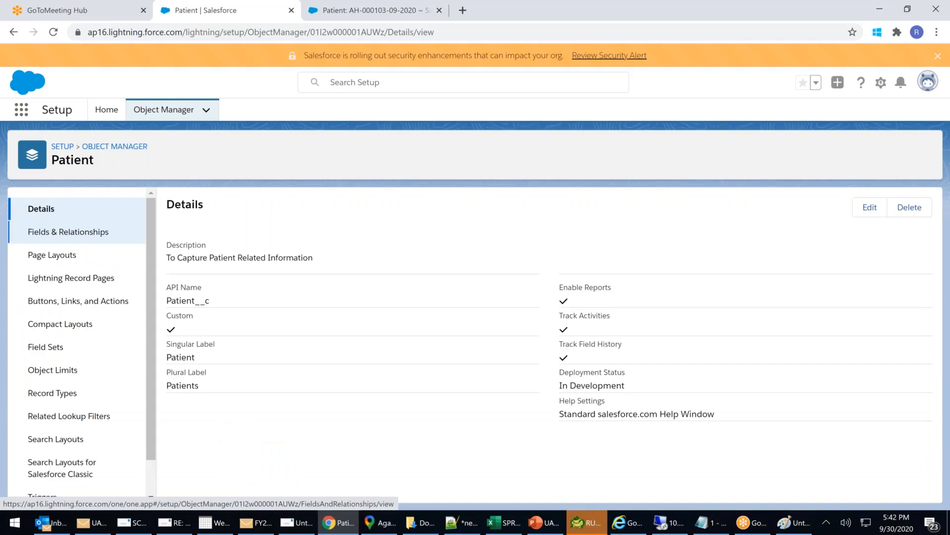
click(63, 258)
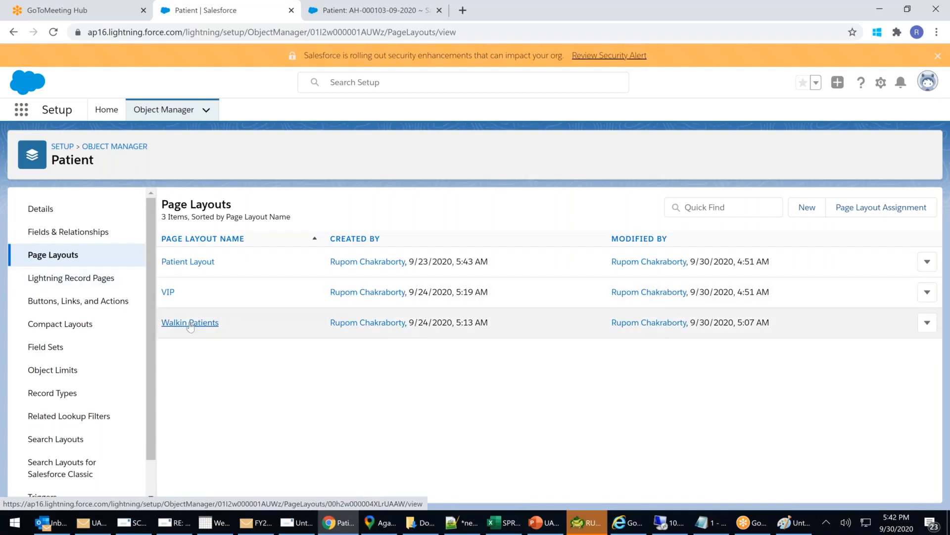
Open the Walkin Patients layout and the Fees & Payments related list properties.
click(190, 323)
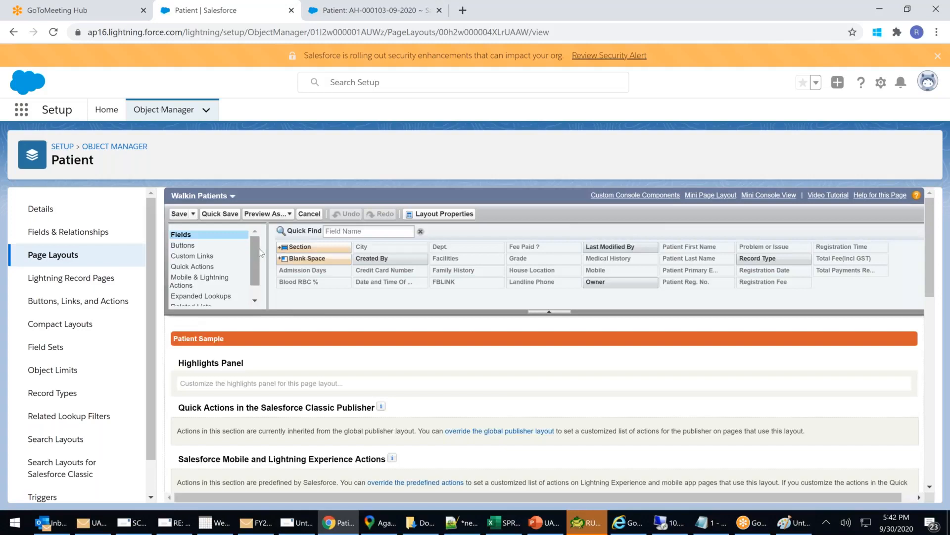
drag(255, 252, 251, 275)
click(189, 291)
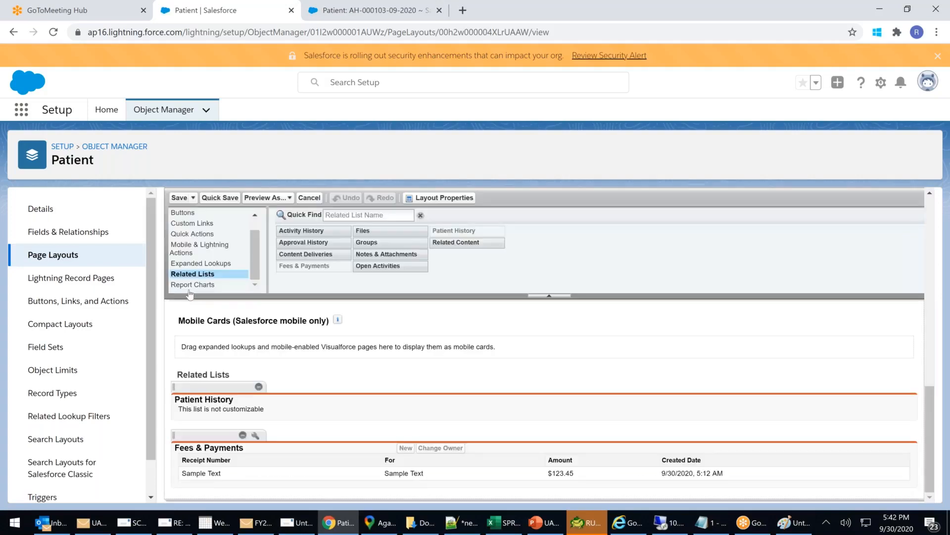
click(255, 435)
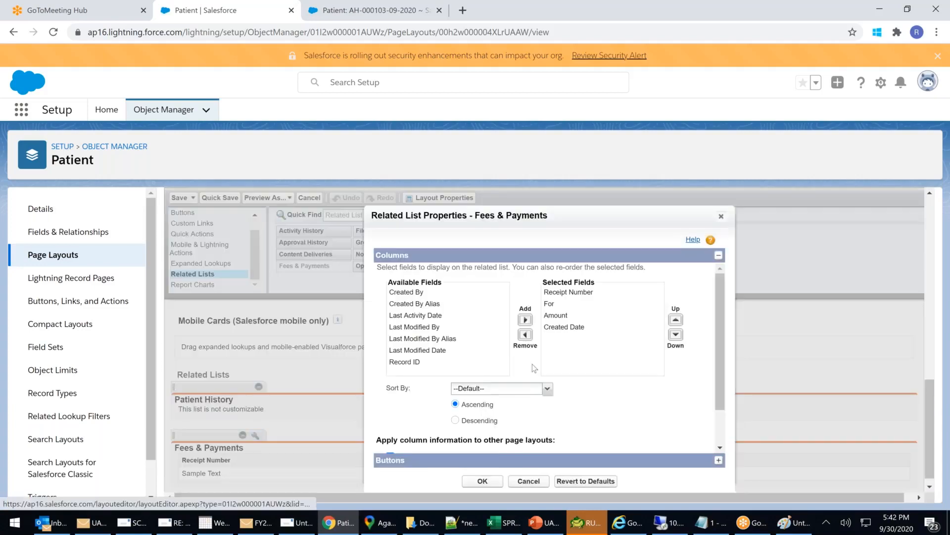
scroll(534, 364, down, 1)
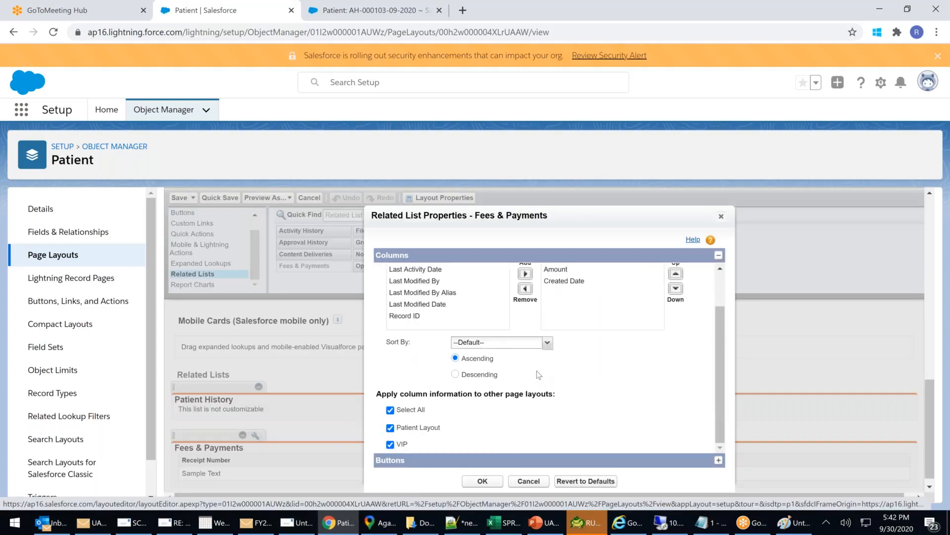
scroll(538, 375, up, 1)
scroll(710, 423, down, 1)
Add NEWS 8889 to the Fees & Payments related list buttons and save the layout.
click(719, 461)
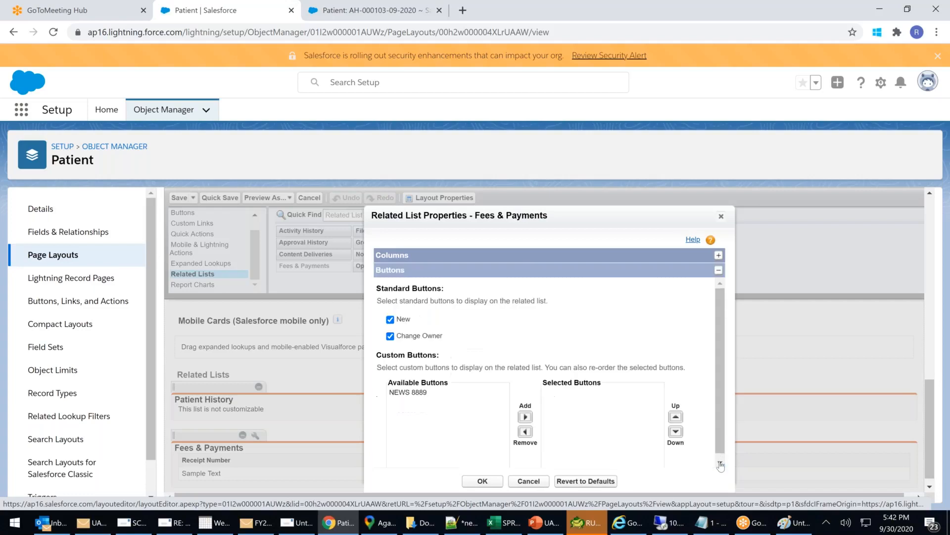
click(400, 393)
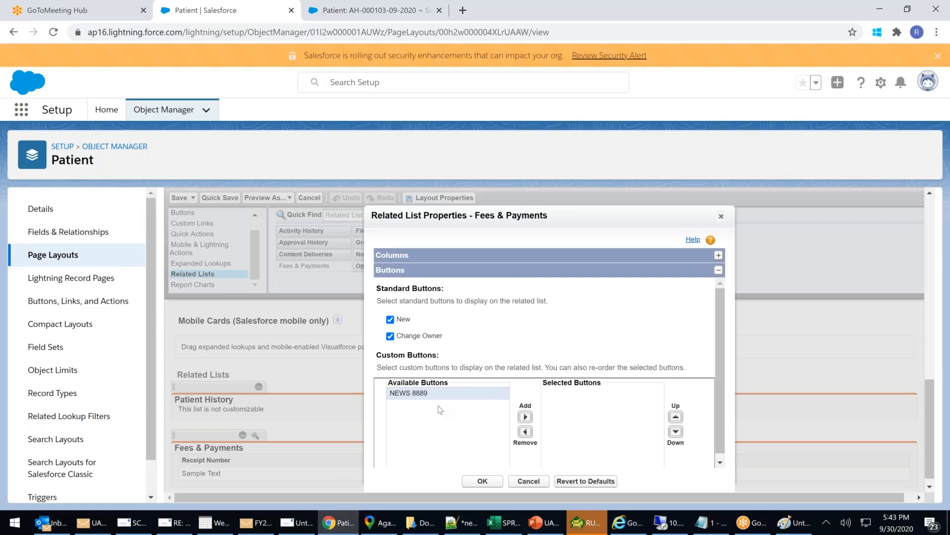
click(525, 417)
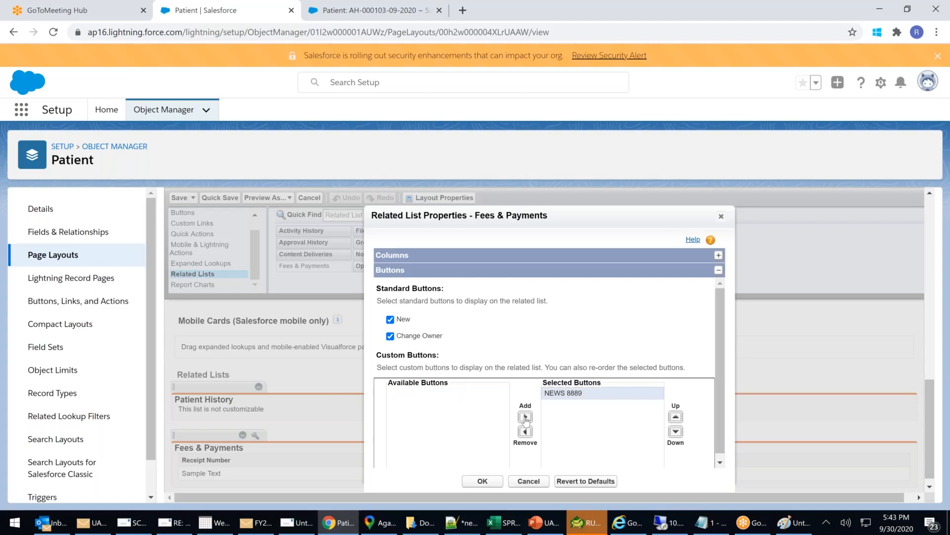
click(484, 482)
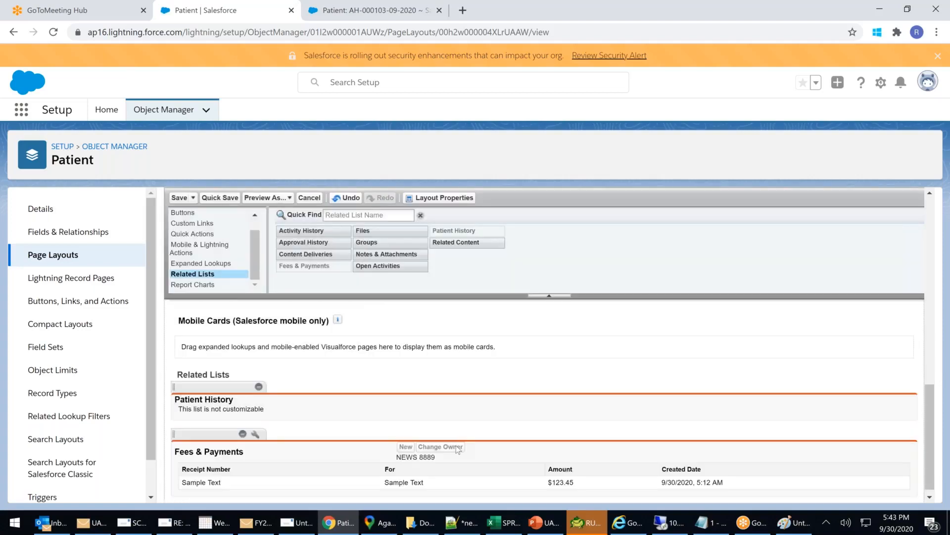
scroll(459, 450, down, 1)
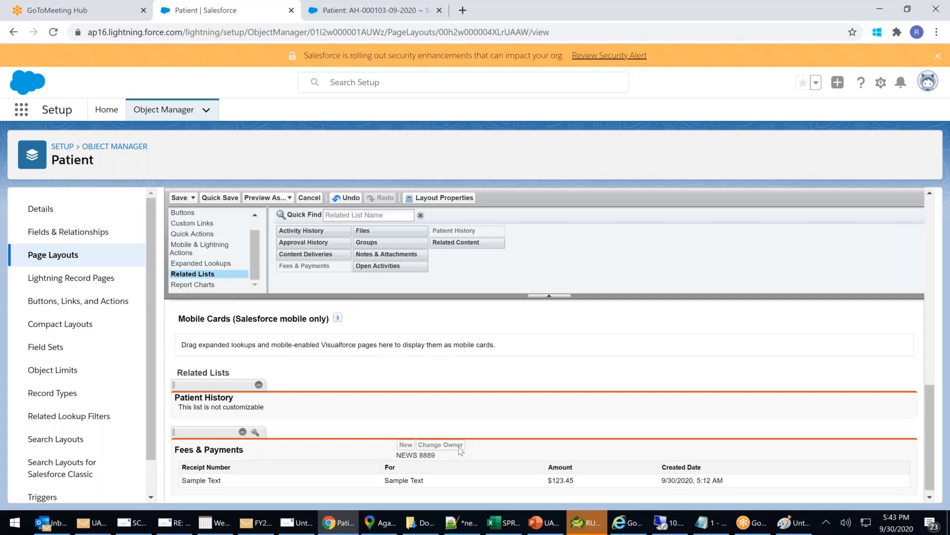
scroll(461, 450, up, 2)
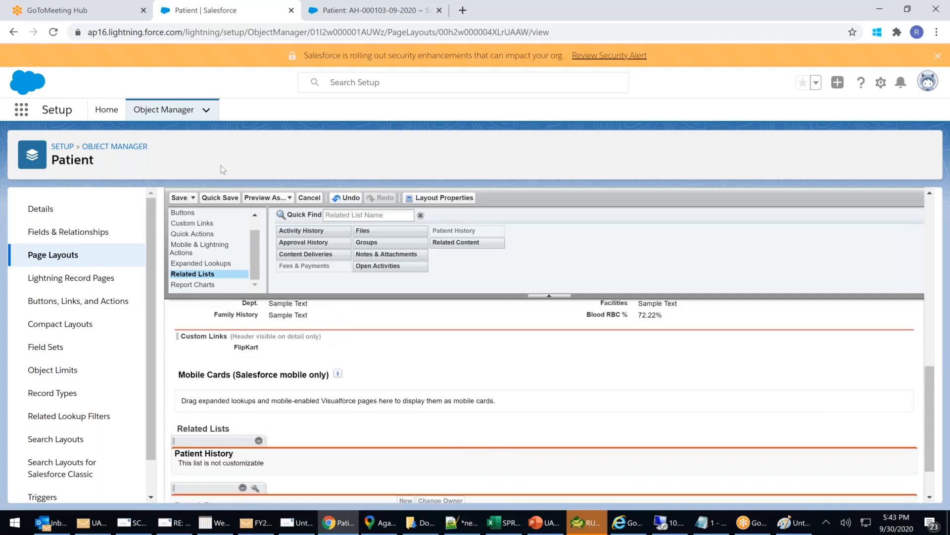
click(176, 198)
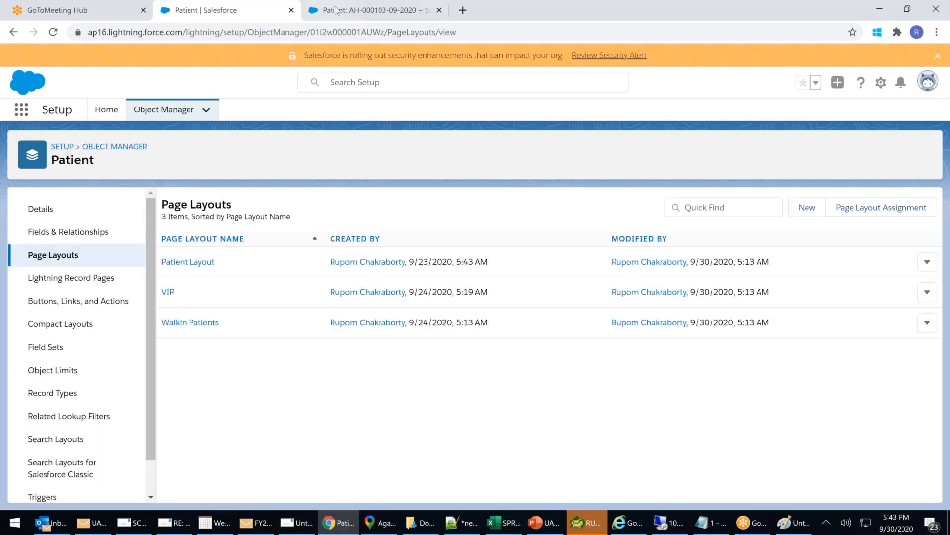
Reload the classic patient record and click its NEWS 8889 button under Fees & Payments.
click(336, 11)
click(297, 33)
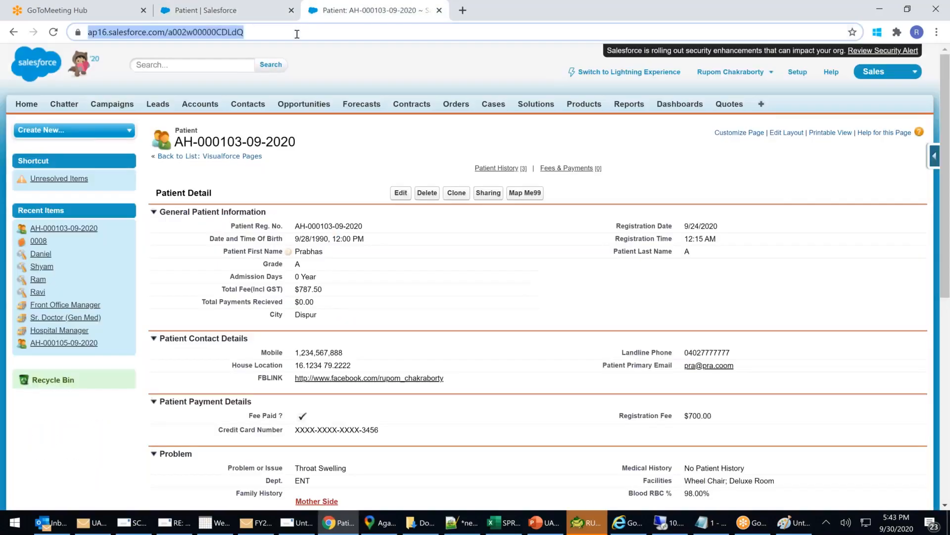
key(Return)
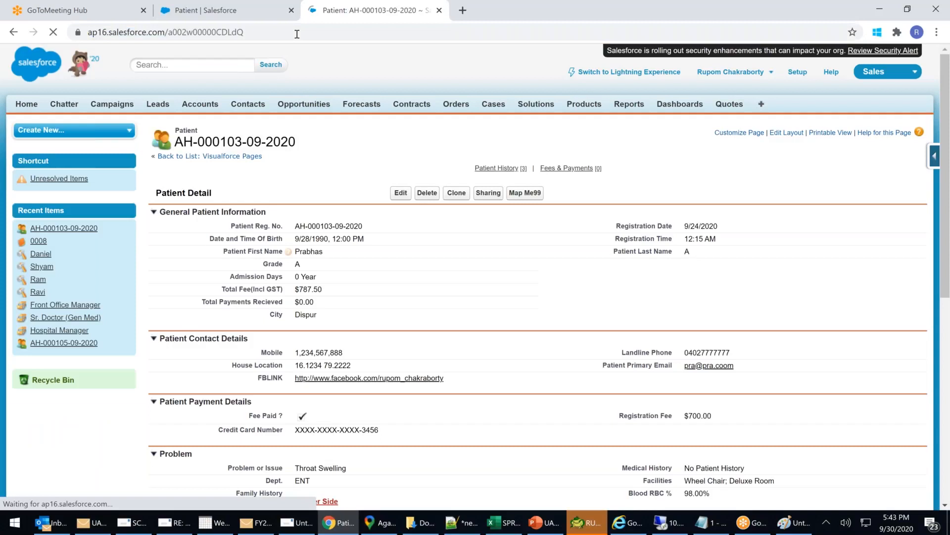
scroll(565, 268, down, 7)
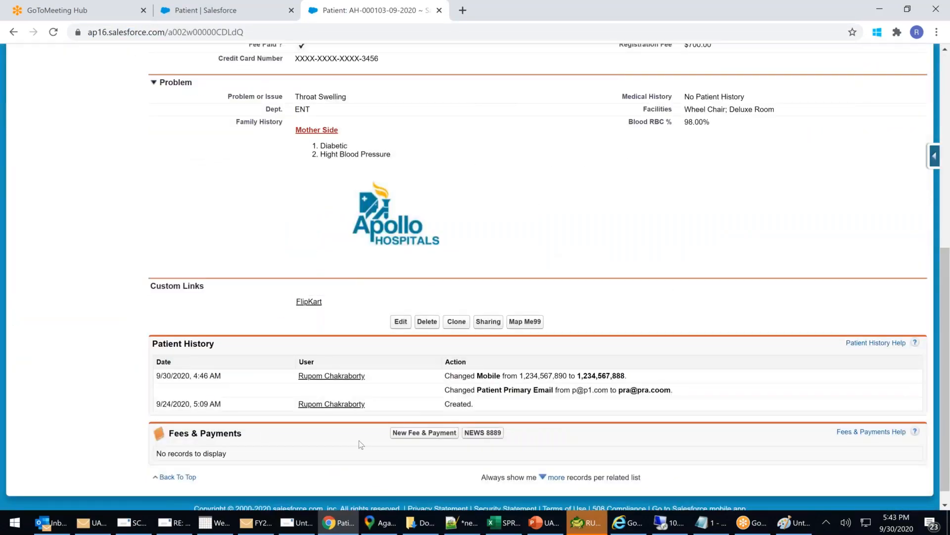
double_click(235, 432)
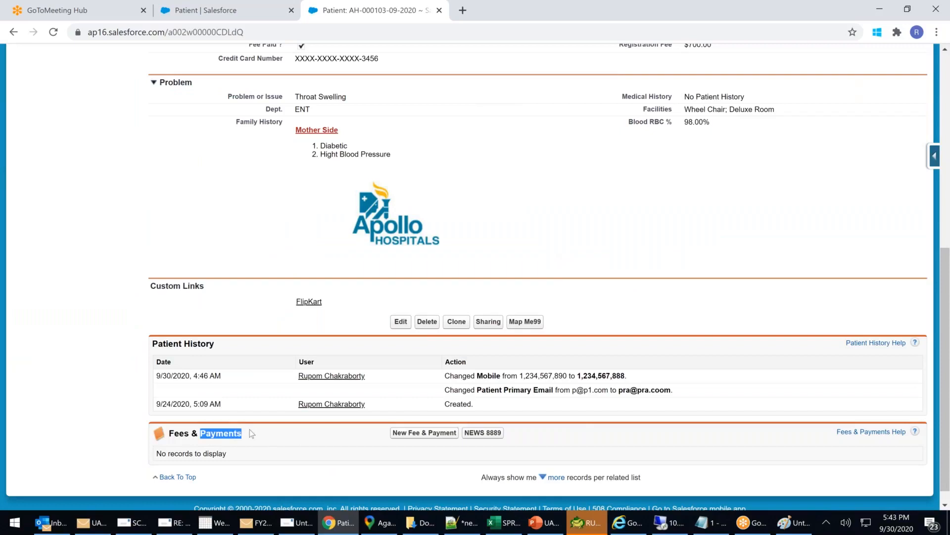
click(490, 434)
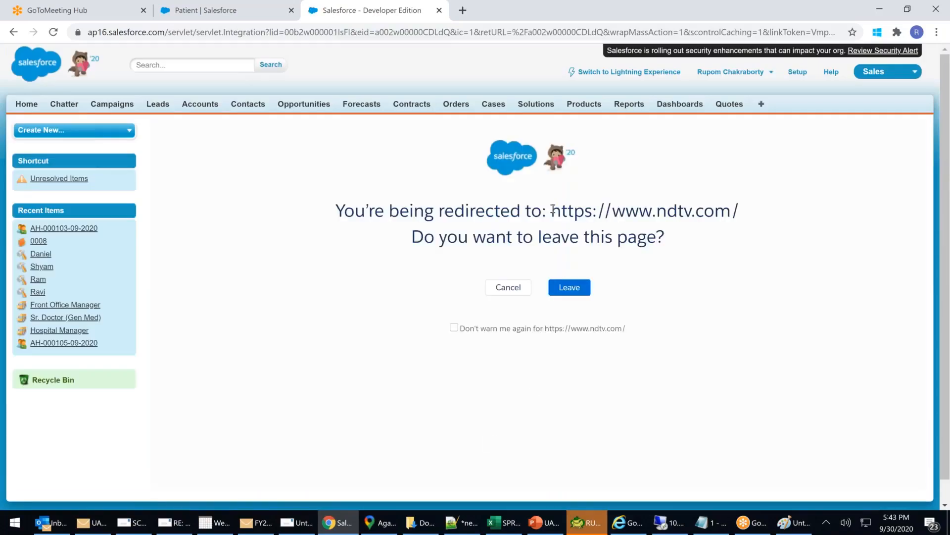
Continue to ndtv.com, dismiss its alerts popup, and browse the NDTV page inside Salesforce.
click(575, 291)
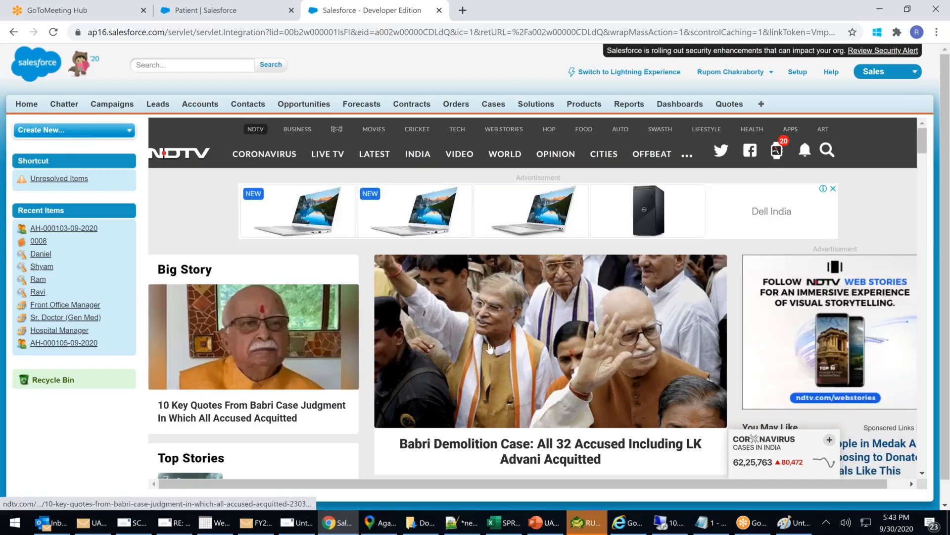
scroll(496, 348, down, 1)
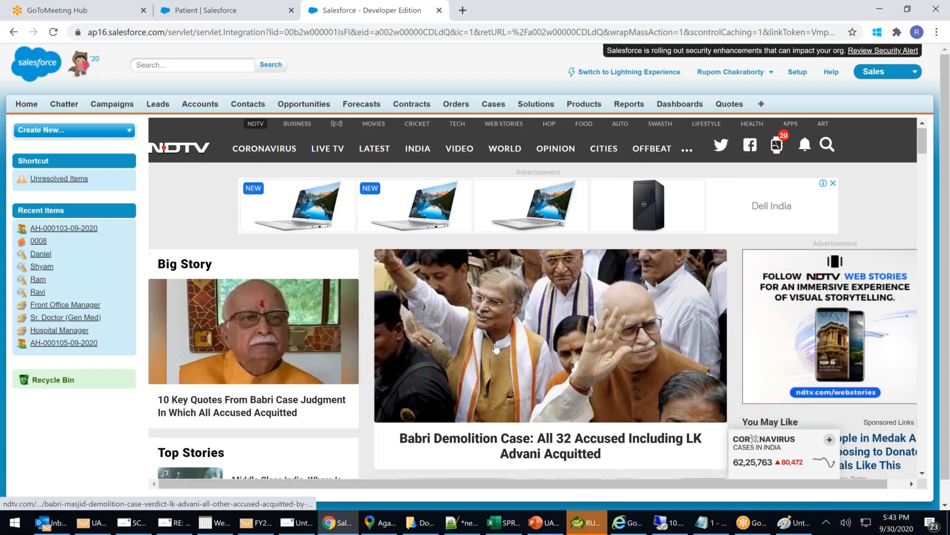
scroll(496, 348, down, 5)
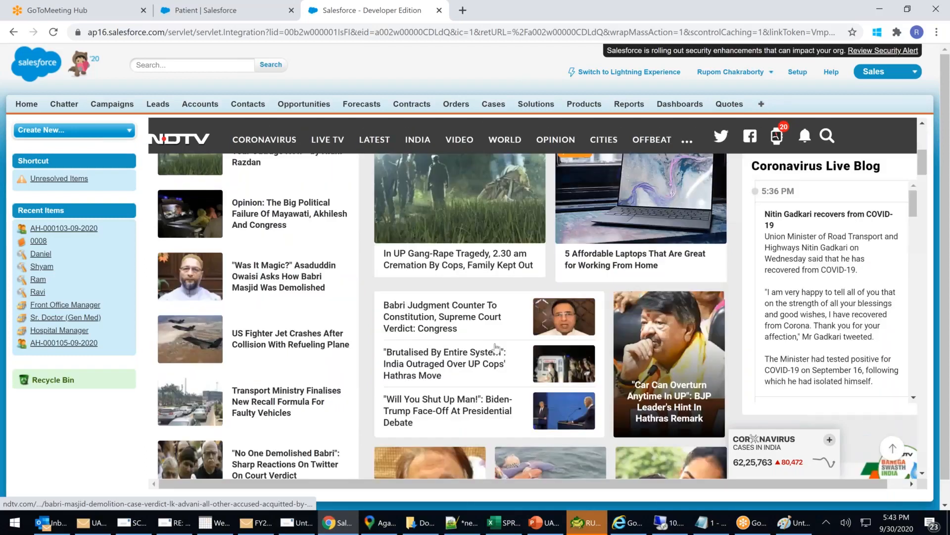
scroll(496, 348, down, 5)
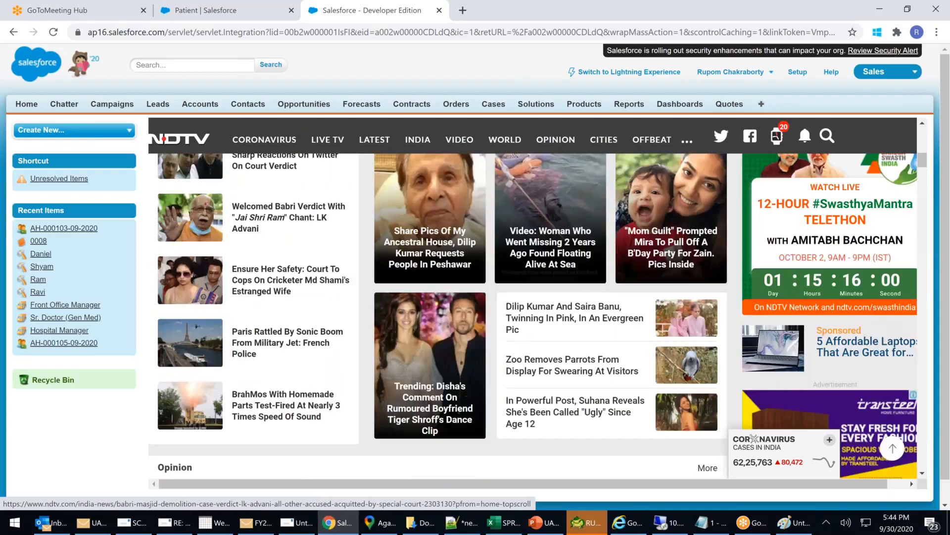
scroll(496, 317, down, 2)
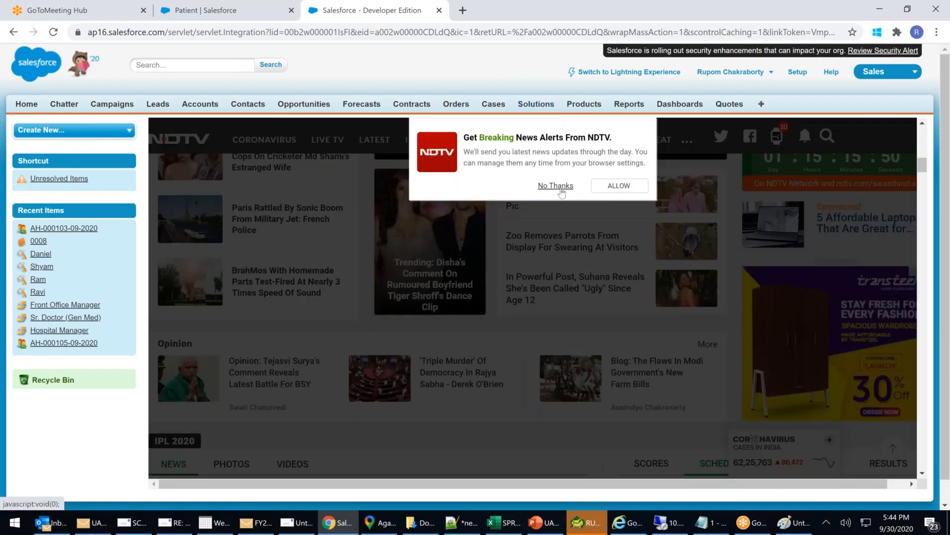
click(561, 192)
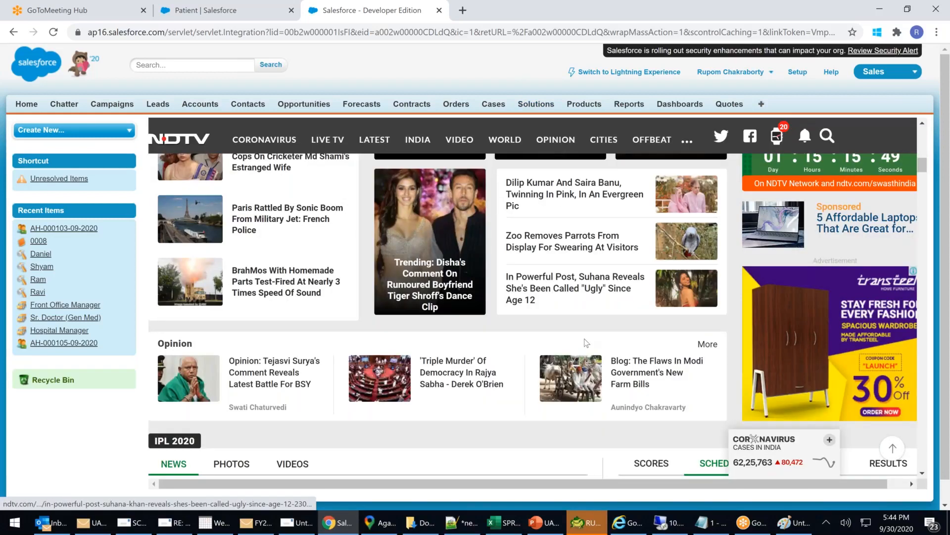
scroll(586, 342, up, 3)
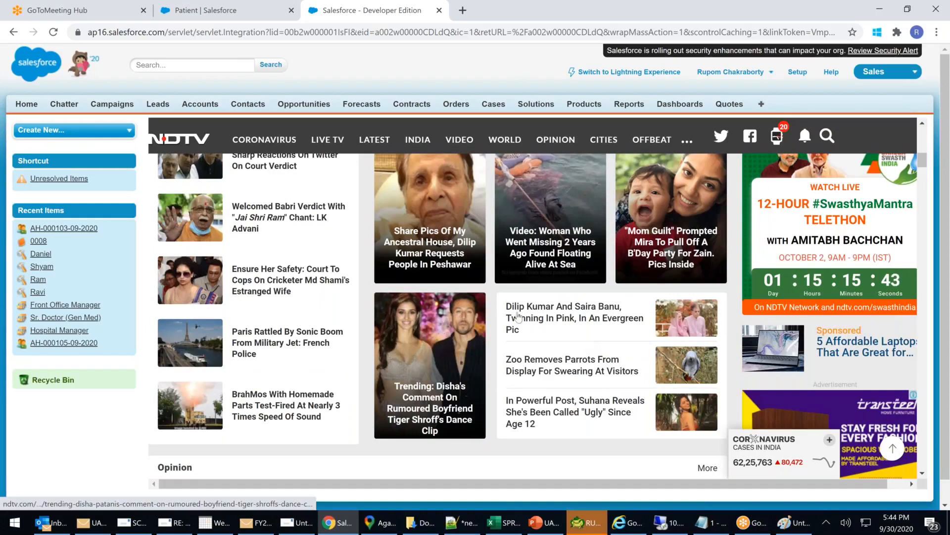
scroll(518, 316, down, 5)
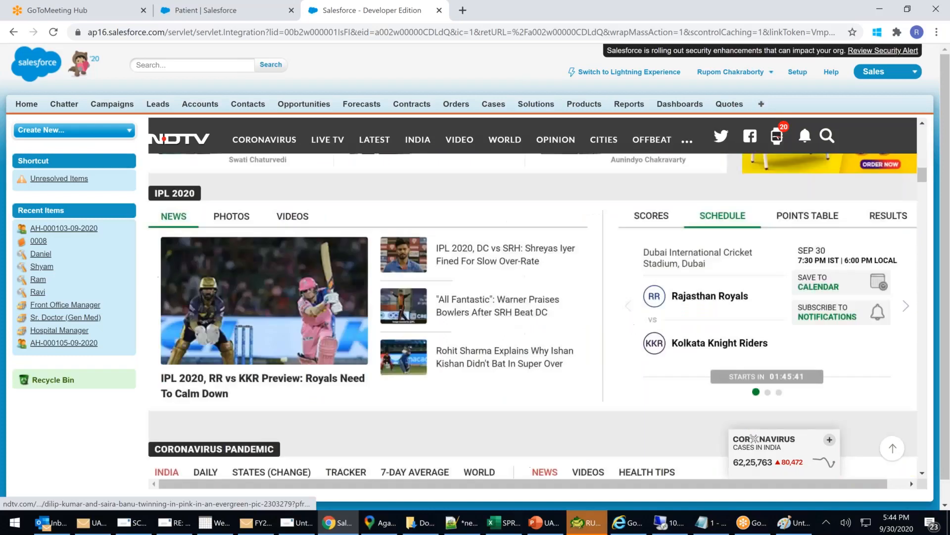
scroll(519, 316, down, 1)
scroll(519, 316, down, 2)
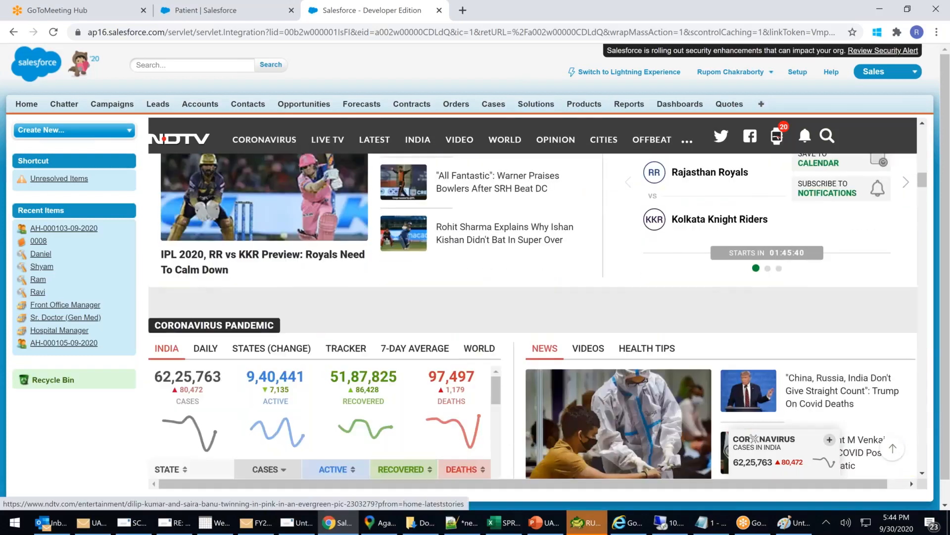
scroll(519, 316, down, 2)
Back in Lightning Setup, show the Patient object's Lightning Record Pages.
scroll(518, 315, up, 5)
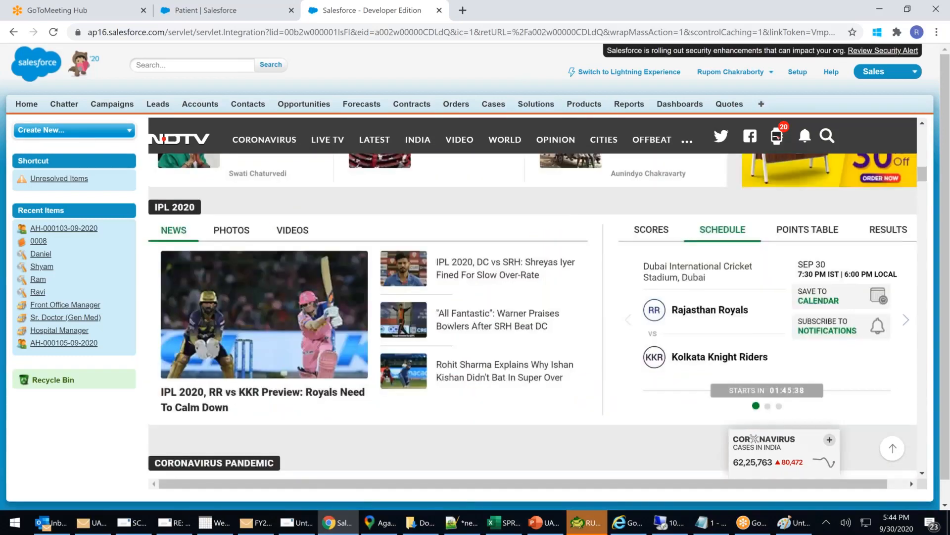
scroll(518, 316, up, 5)
scroll(194, 206, up, 5)
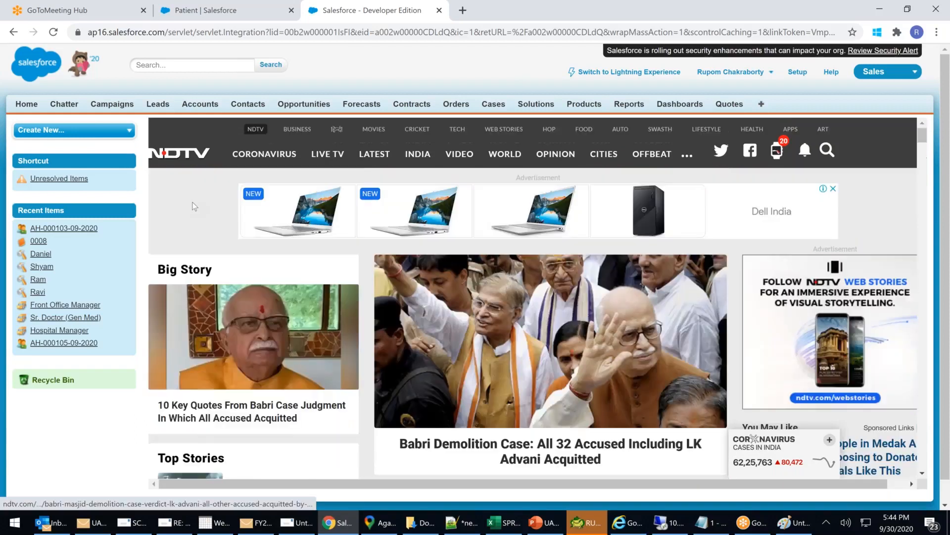
mouse_move(924, 139)
mouse_down()
mouse_move(924, 172)
mouse_move(925, 139)
mouse_up()
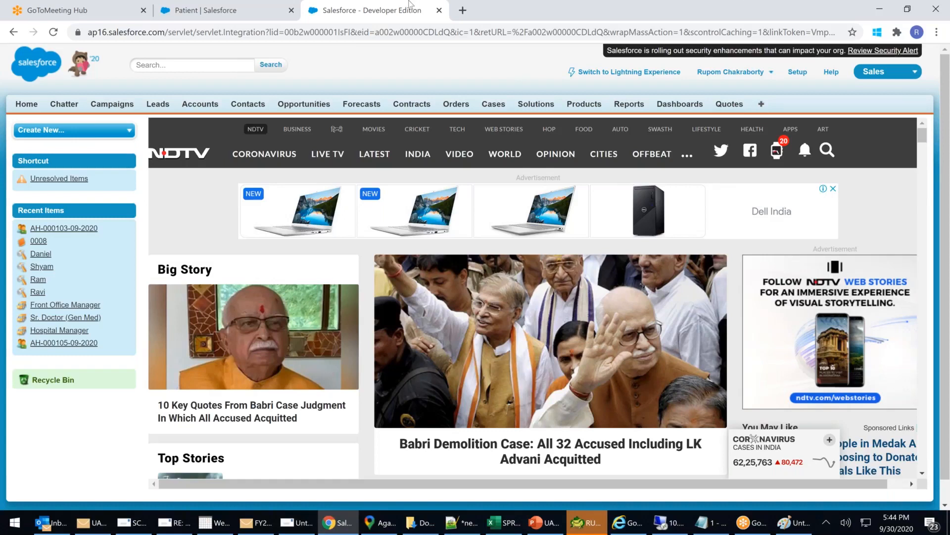
click(221, 13)
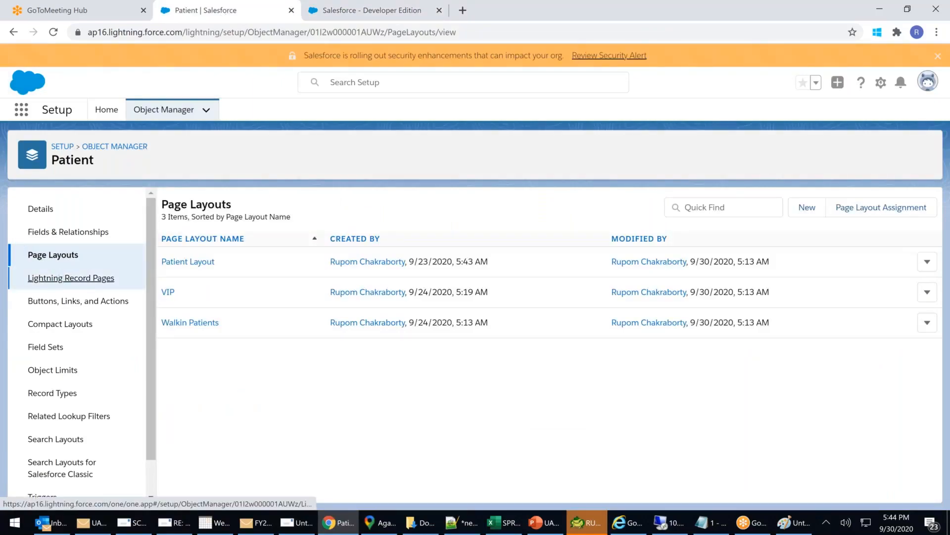
click(71, 278)
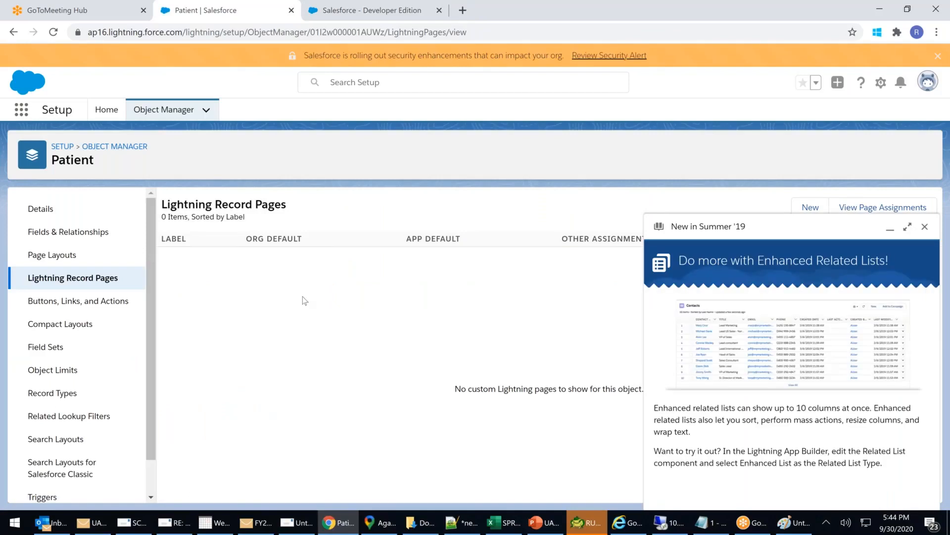
click(924, 226)
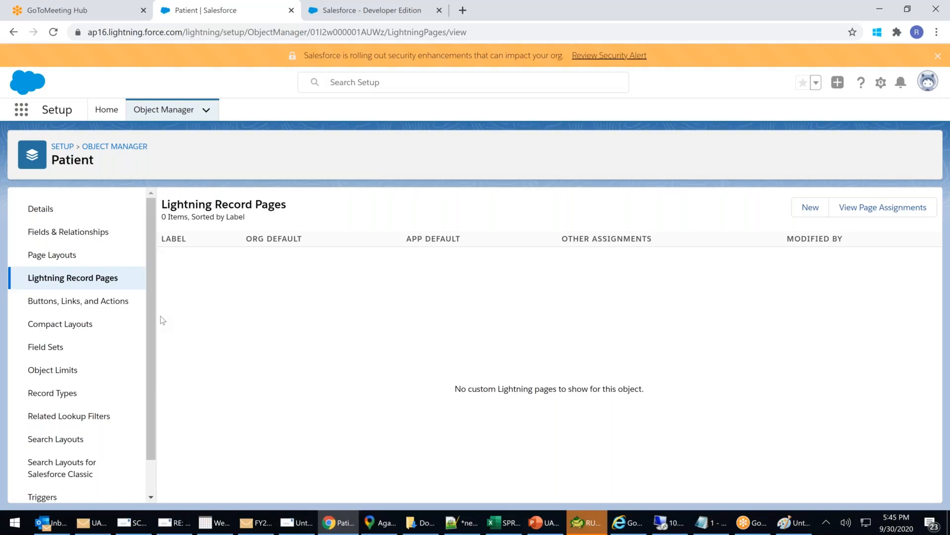
Review Patient's Buttons, Links, and Actions, Compact Layouts and Field Sets, then return to the NDTV tab.
click(88, 304)
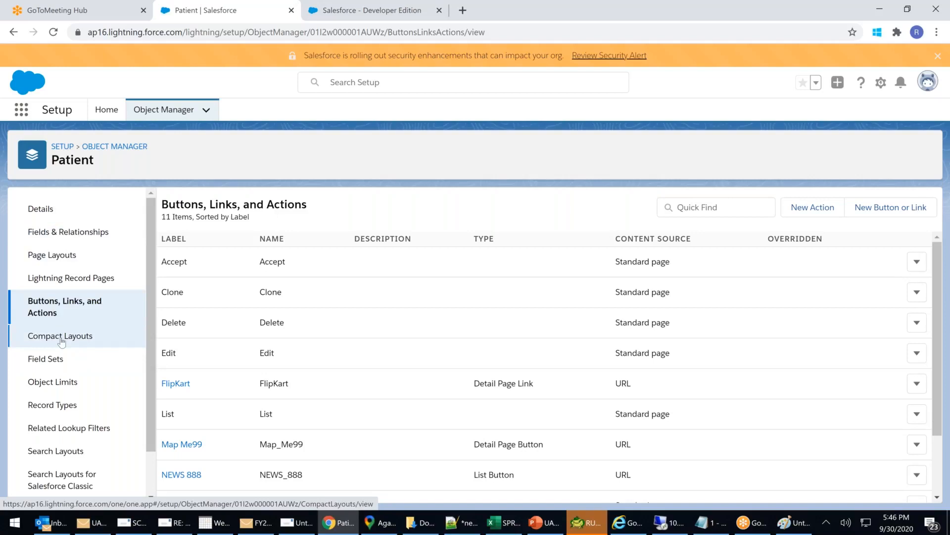
click(61, 337)
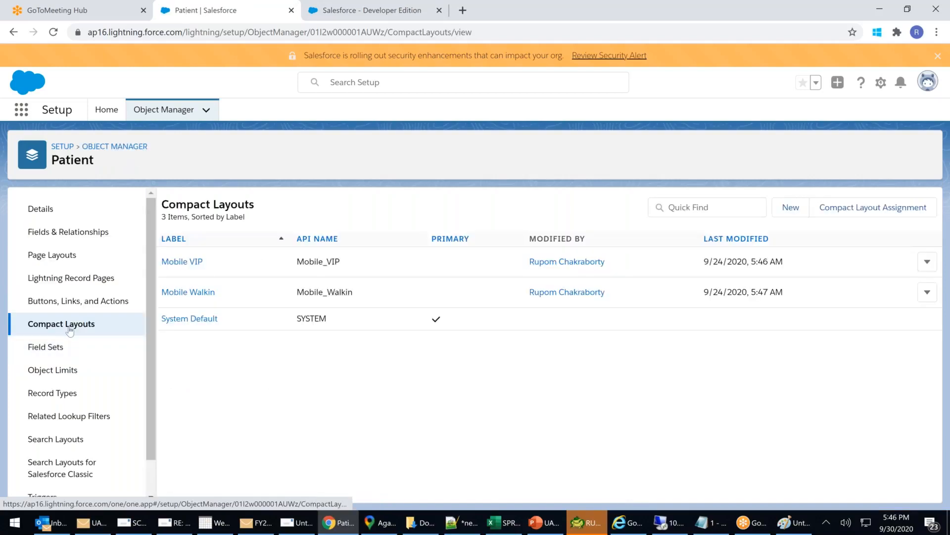
click(49, 348)
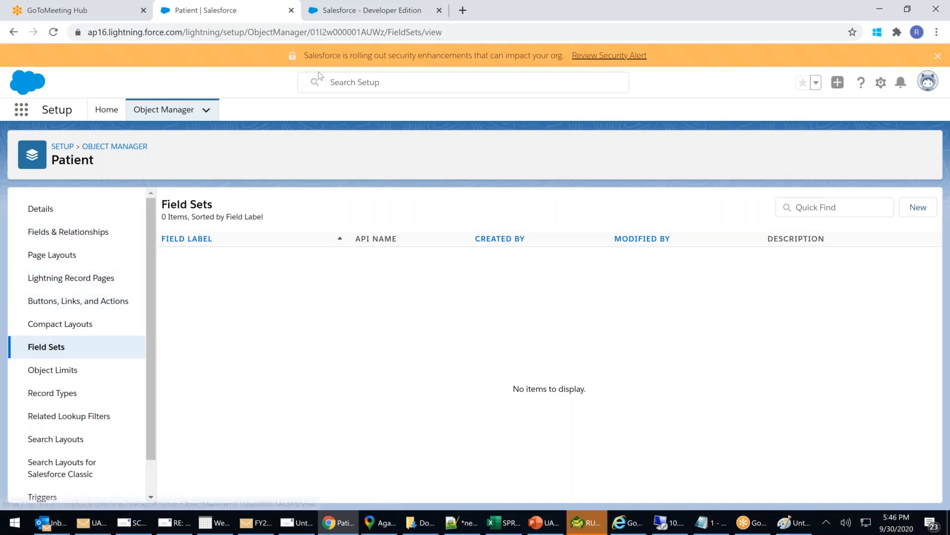
click(371, 11)
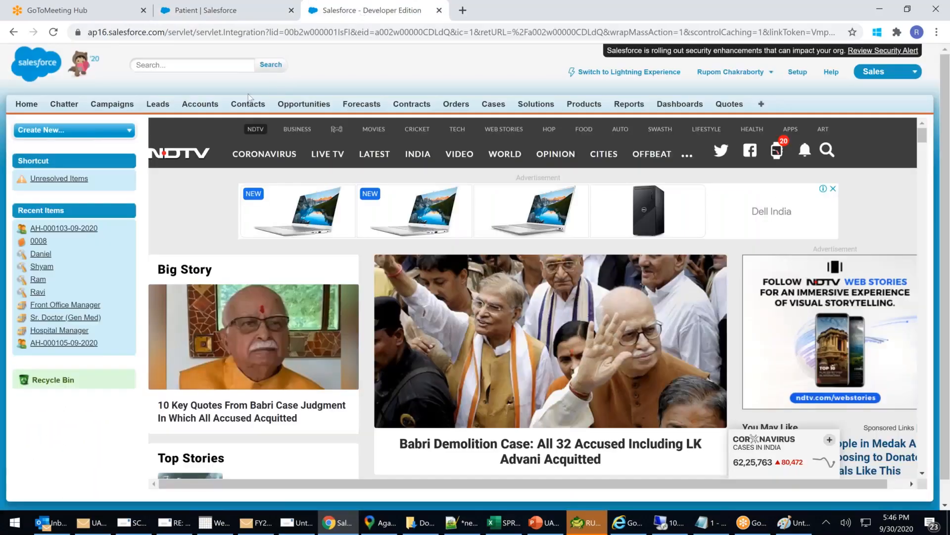
click(194, 105)
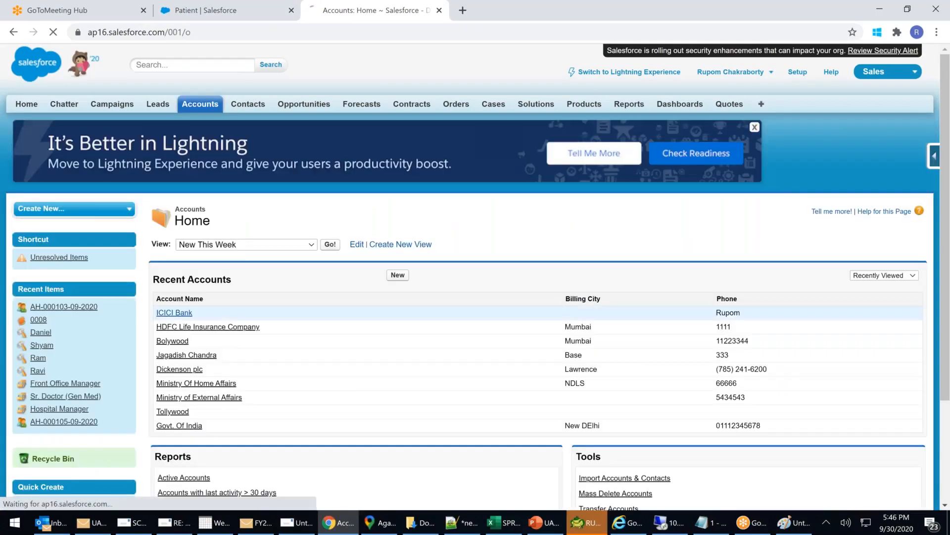
click(171, 313)
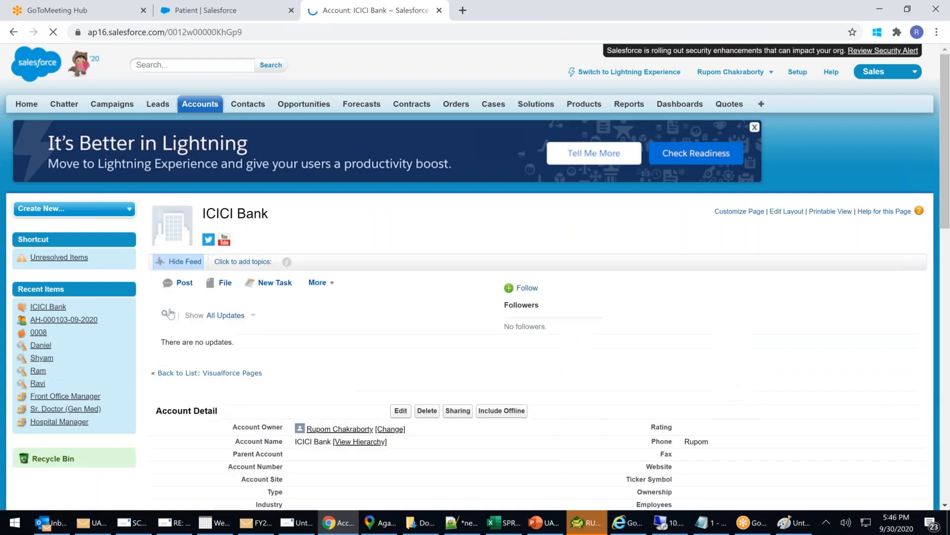
scroll(325, 348, down, 4)
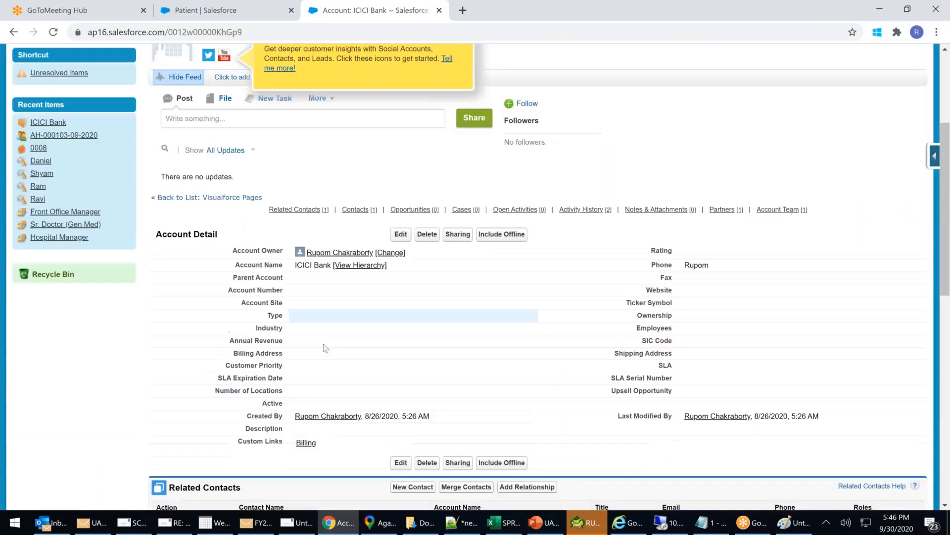
drag(228, 357, 297, 356)
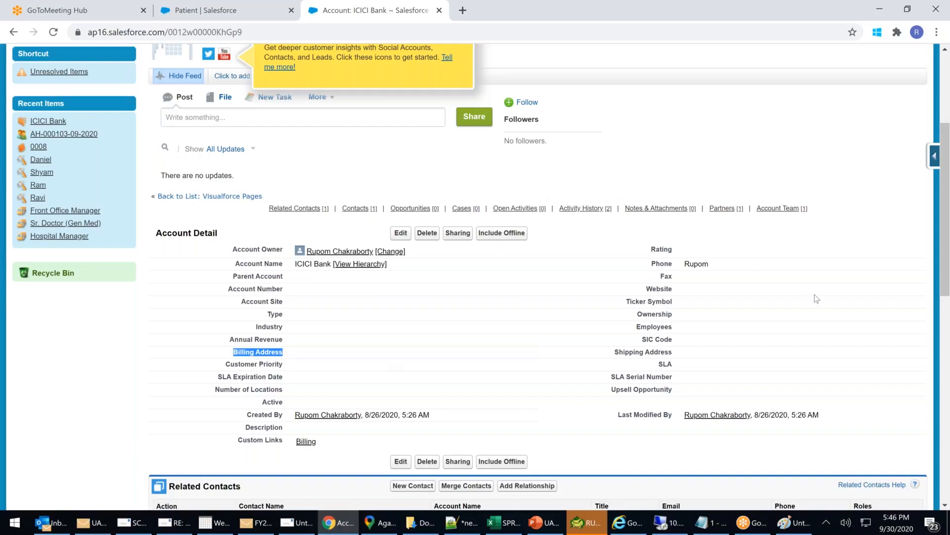
drag(658, 280, 733, 281)
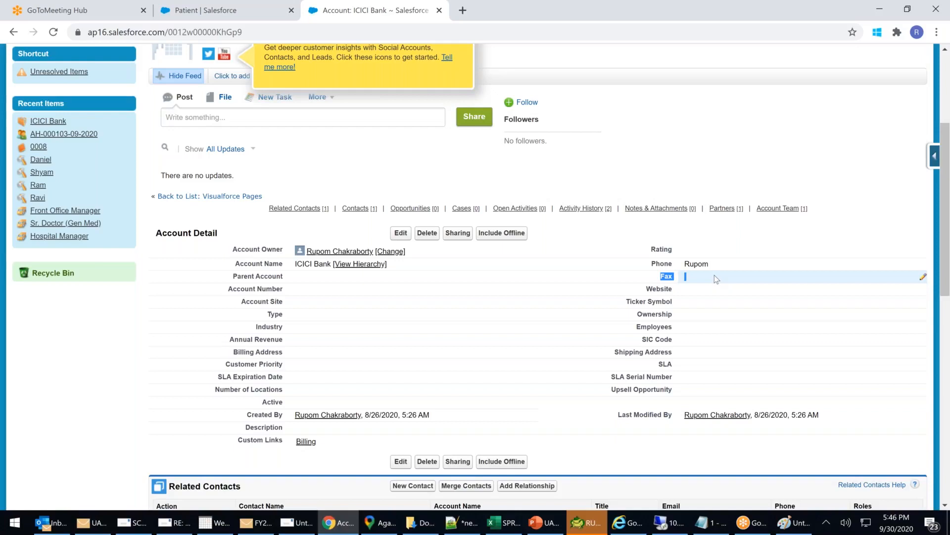
triple_click(236, 353)
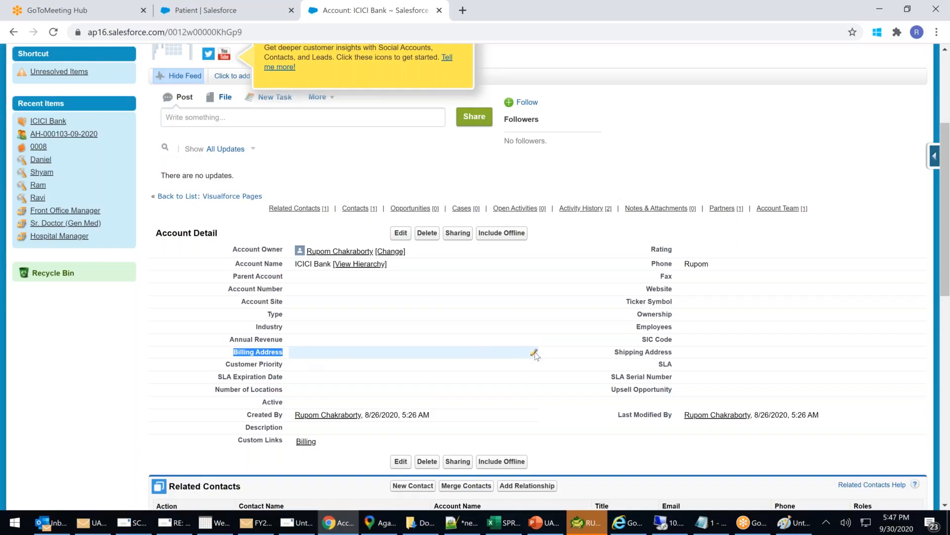
click(535, 352)
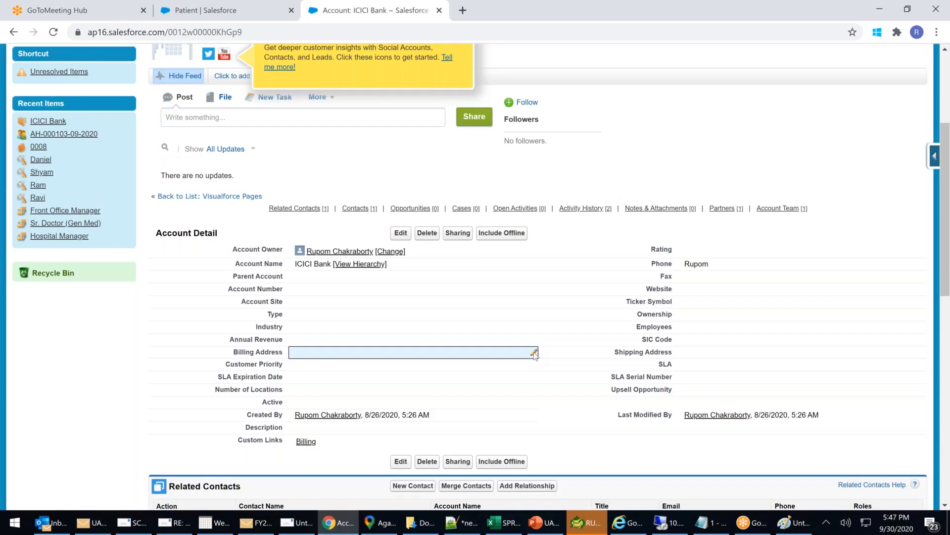
double_click(534, 354)
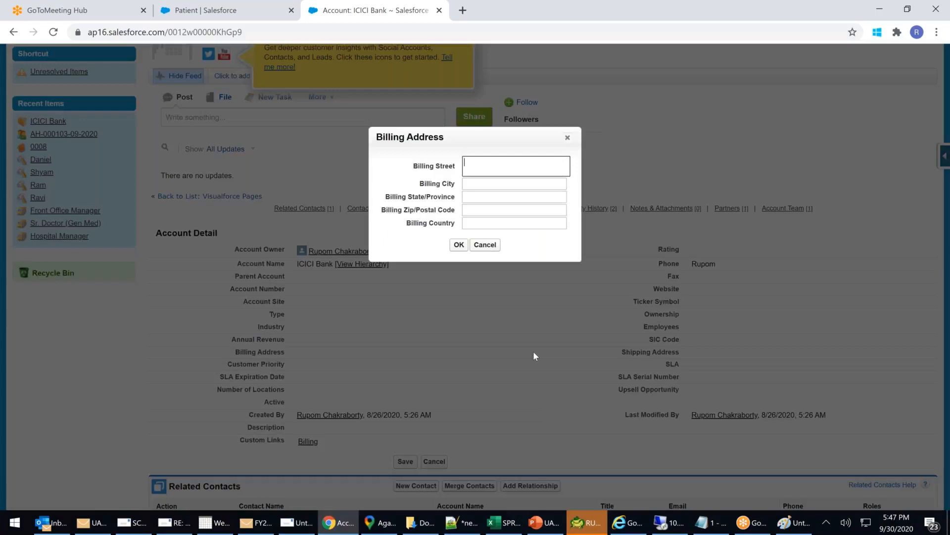
drag(420, 167, 456, 184)
drag(390, 197, 458, 198)
drag(382, 212, 465, 206)
drag(403, 233, 472, 220)
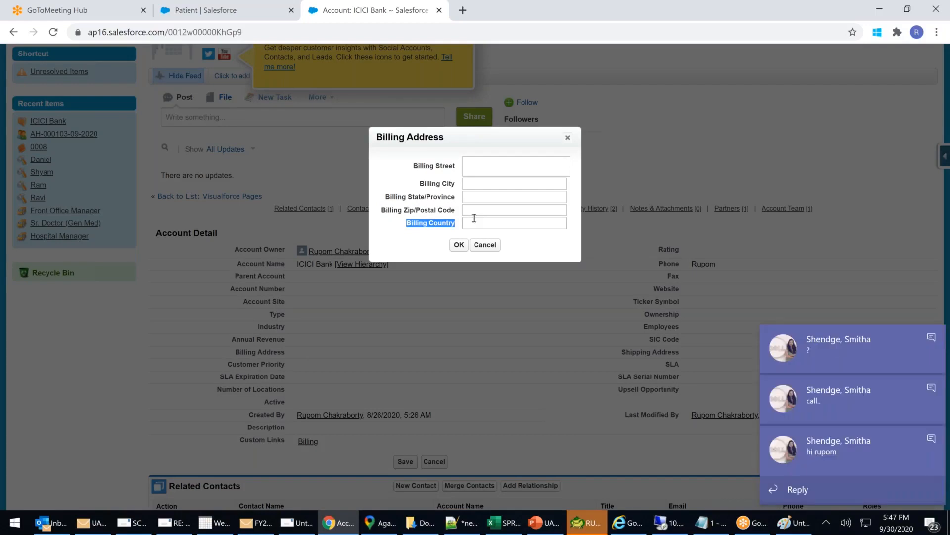
click(438, 170)
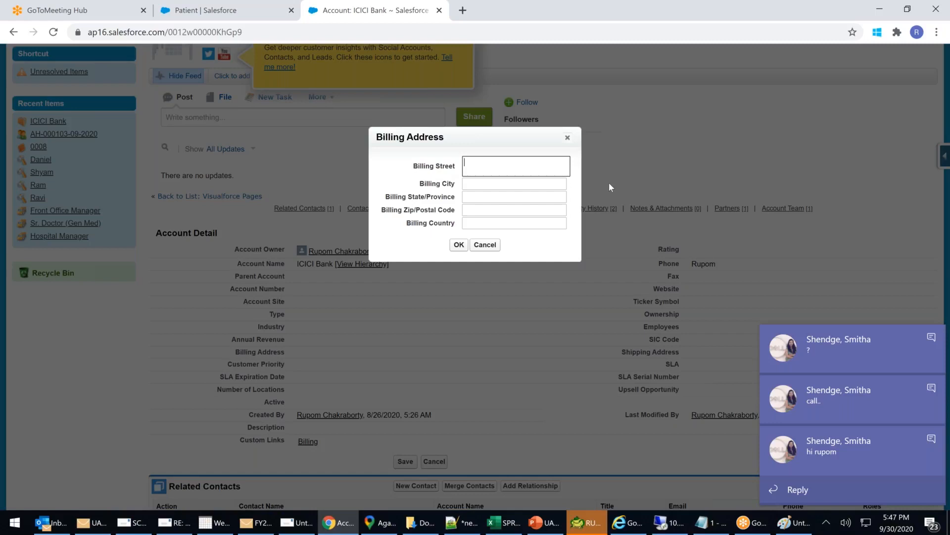
drag(399, 137, 455, 141)
click(430, 178)
drag(414, 165, 573, 233)
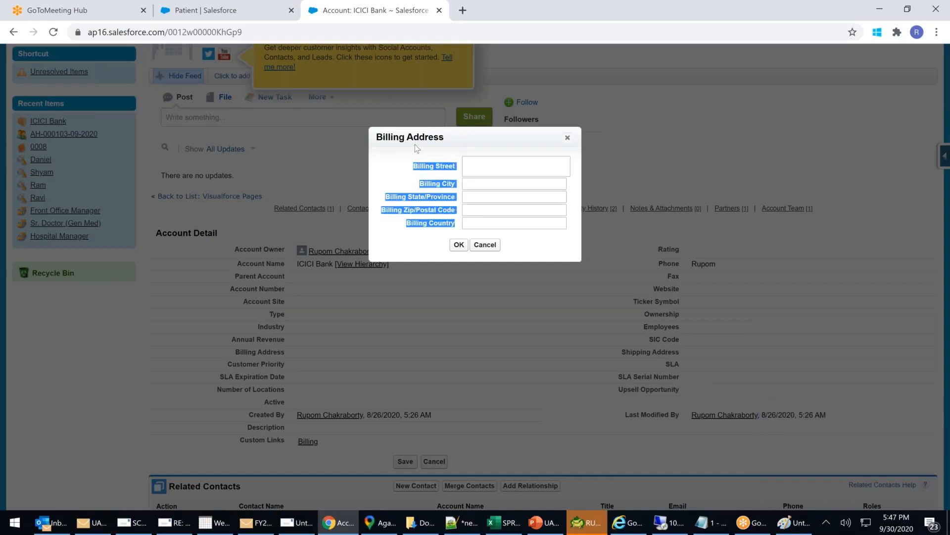
click(414, 144)
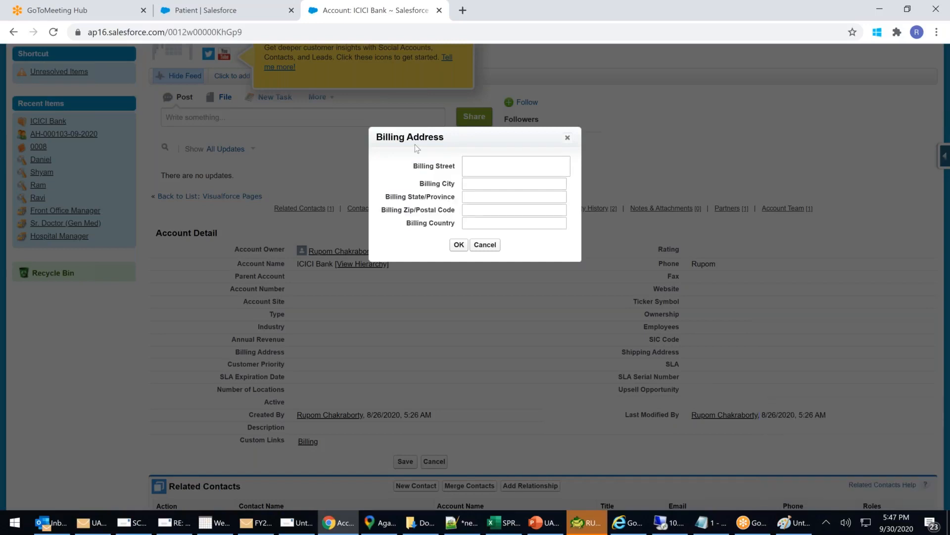
click(568, 138)
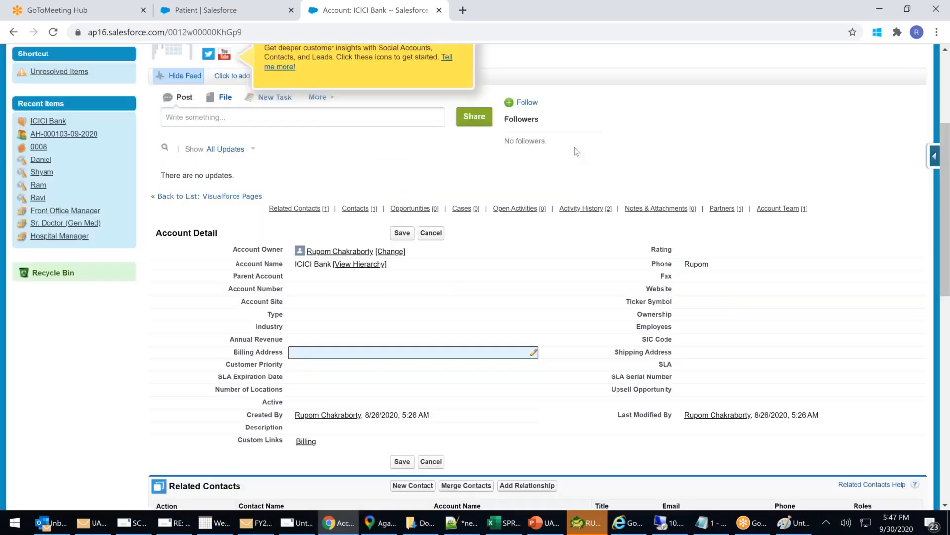
Inline-edit Fax, Website, Ownership and Rating without changes, then open the Billing Address editor.
double_click(712, 274)
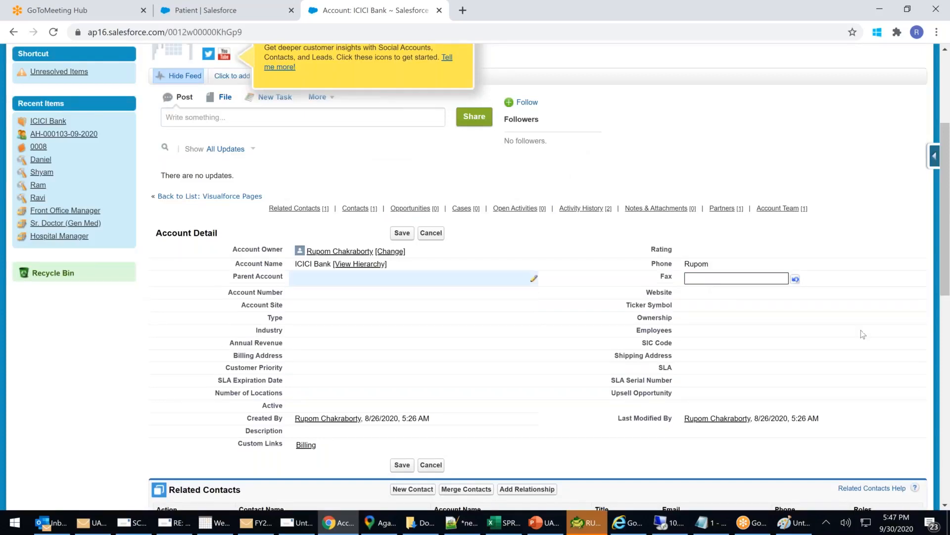
click(726, 293)
double_click(727, 293)
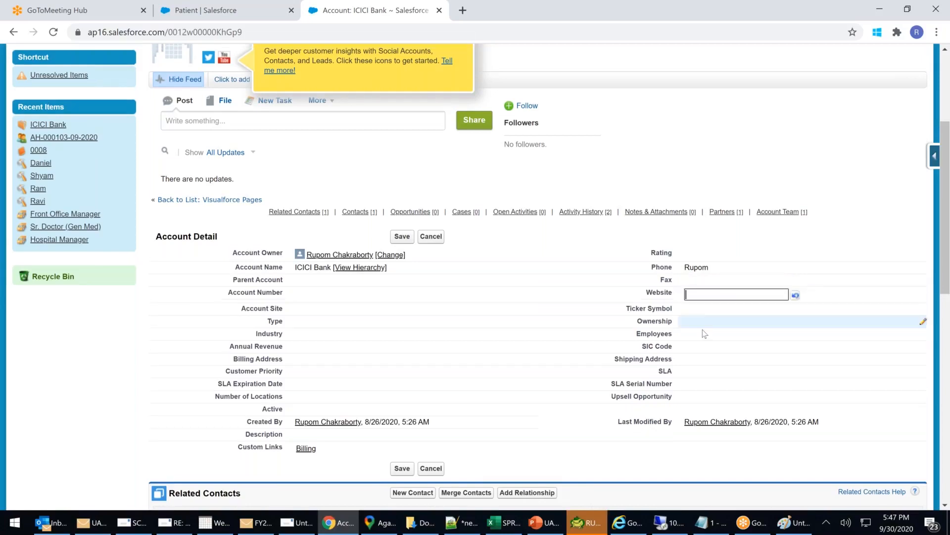
click(705, 323)
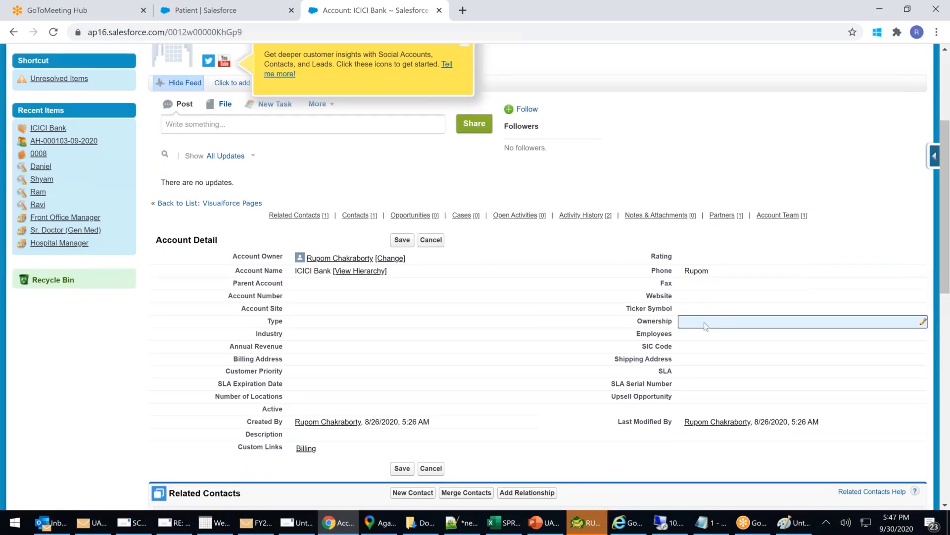
double_click(704, 325)
click(709, 258)
double_click(711, 259)
click(711, 259)
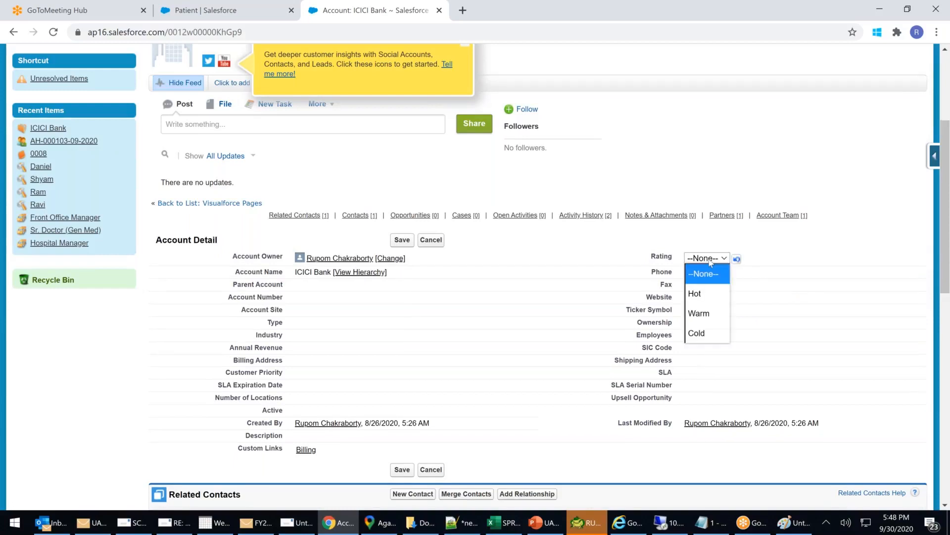
click(711, 262)
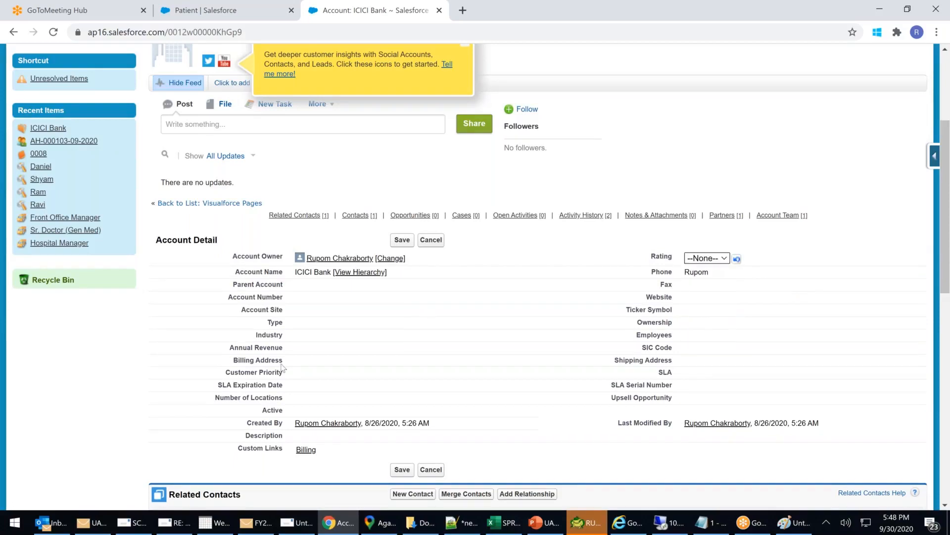
click(299, 361)
double_click(299, 362)
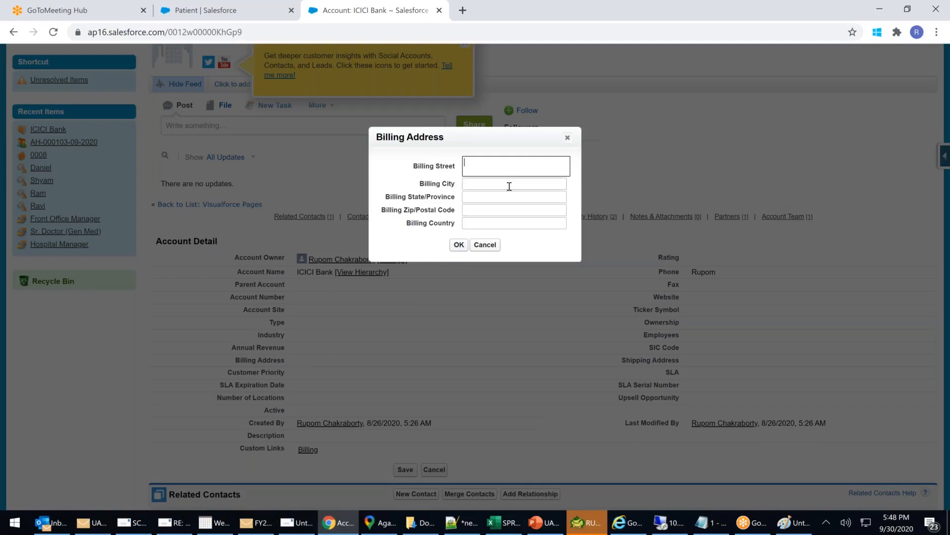
text(1 main)
key(BackSpace)
key(BackSpace)
key(BackSpace)
key(BackSpace)
click(498, 186)
text(Mumbai)
click(492, 197)
text(MH)
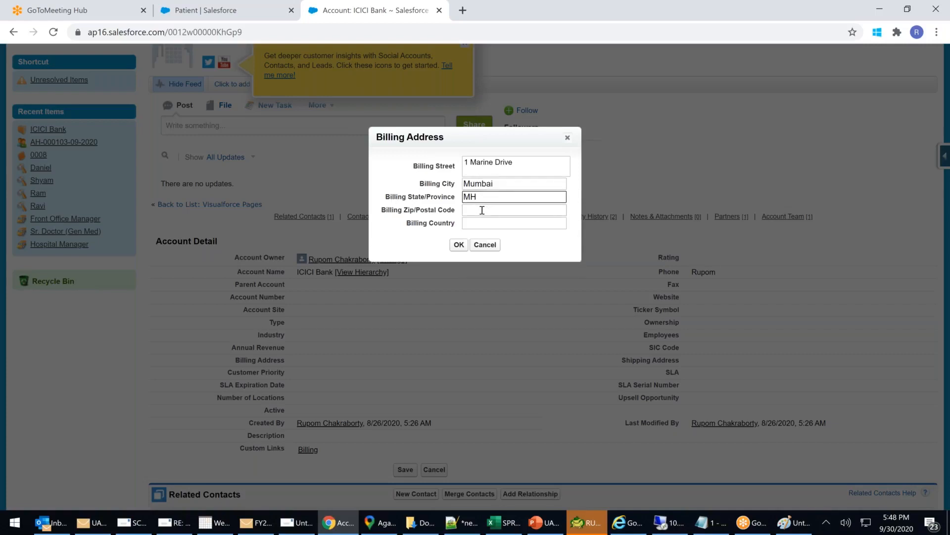
Add zip 78888 and country IN, confirm the address, and save the ICICI Bank account.
click(483, 209)
text(78888)
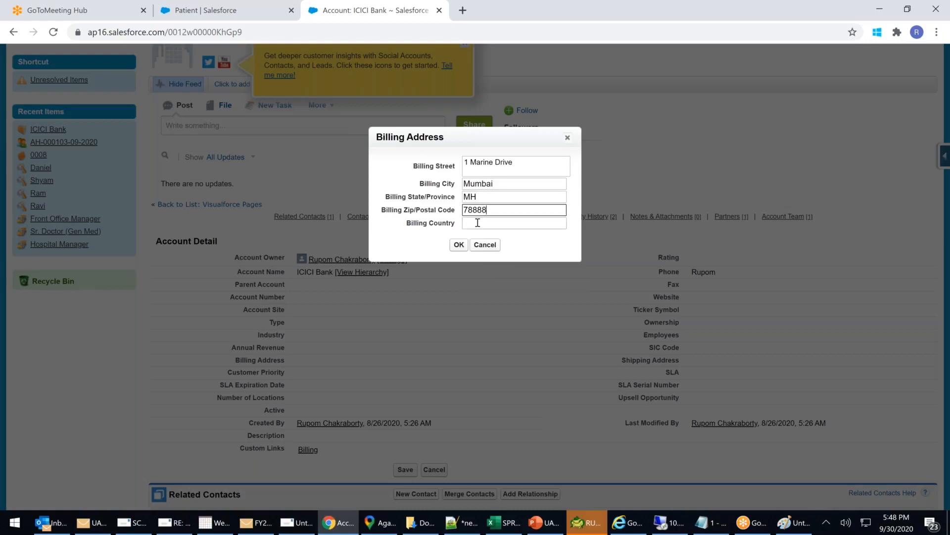
click(478, 223)
text(IN)
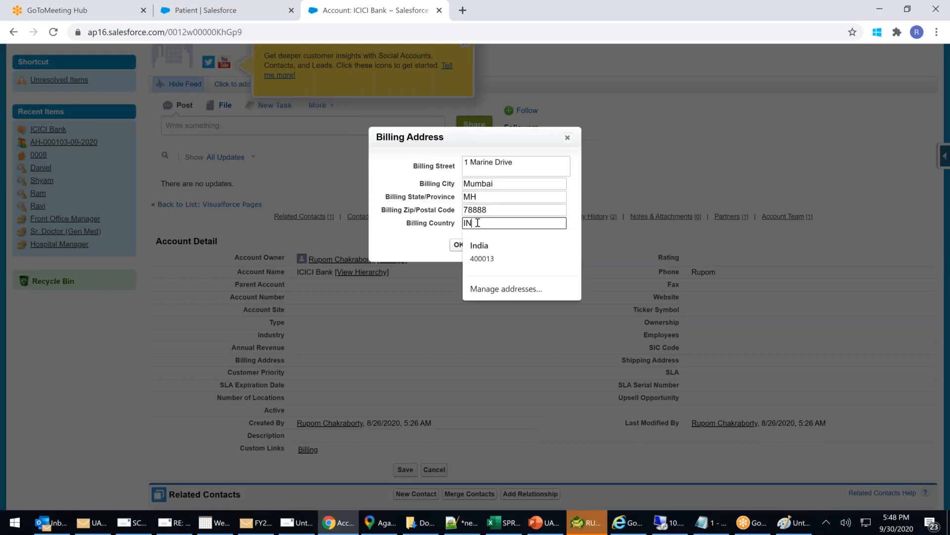
click(384, 152)
click(460, 249)
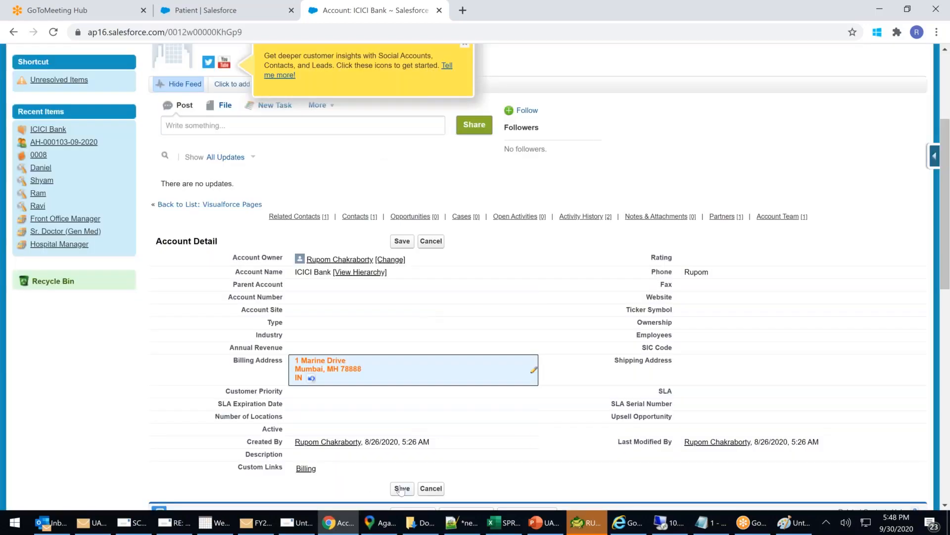
click(401, 489)
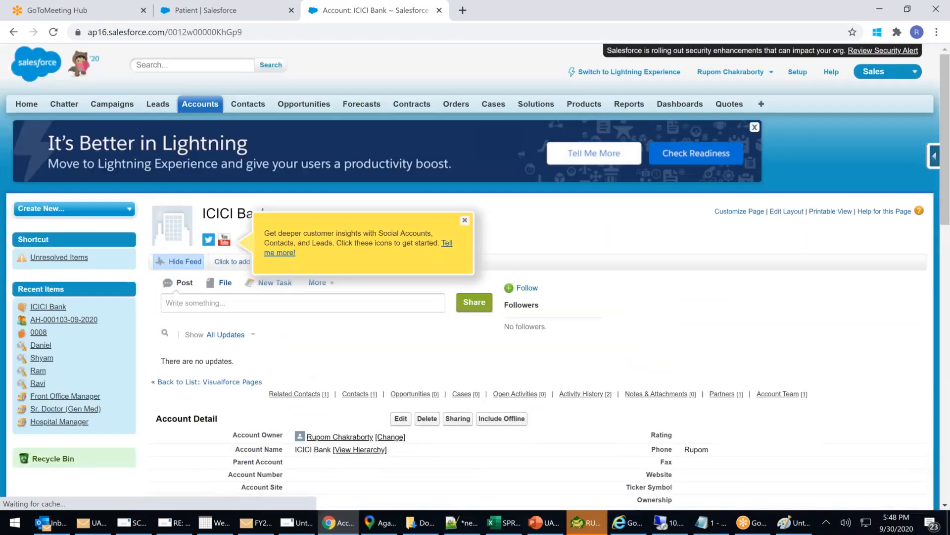
scroll(364, 368, down, 3)
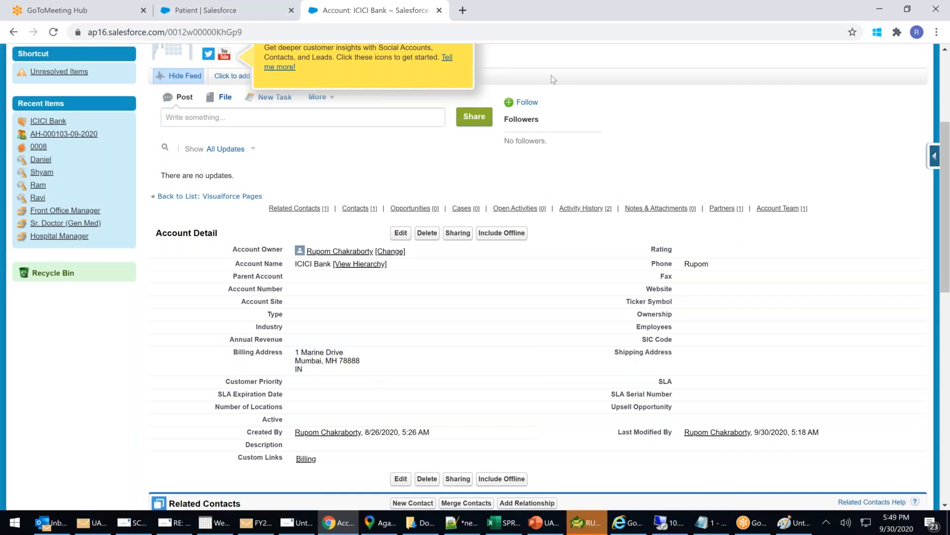
Scroll back up over the saved billing address, then open a new browser tab.
scroll(553, 79, up, 2)
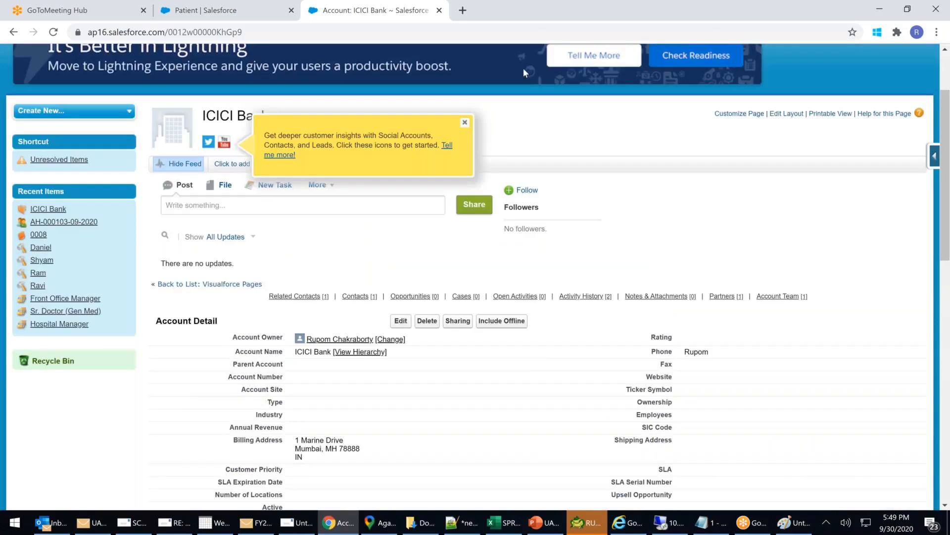
scroll(524, 67, up, 1)
key(ctrl+t)
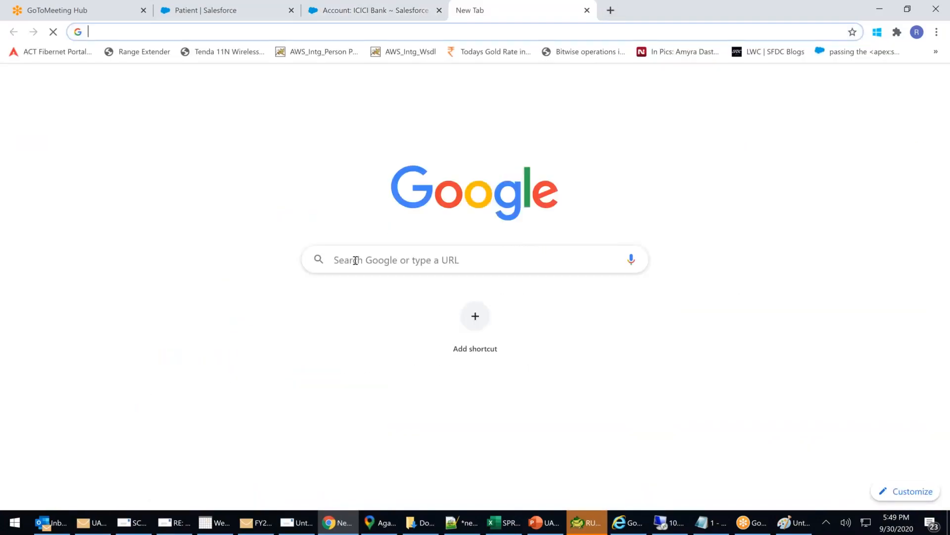
Leave the Google new tab and return to the 'Account: ICICI Bank' tab.
click(356, 260)
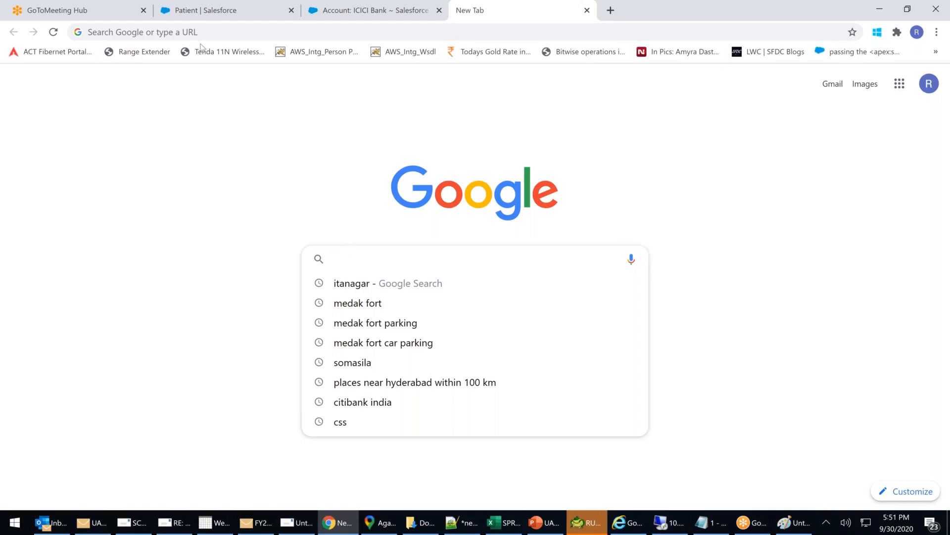
click(349, 15)
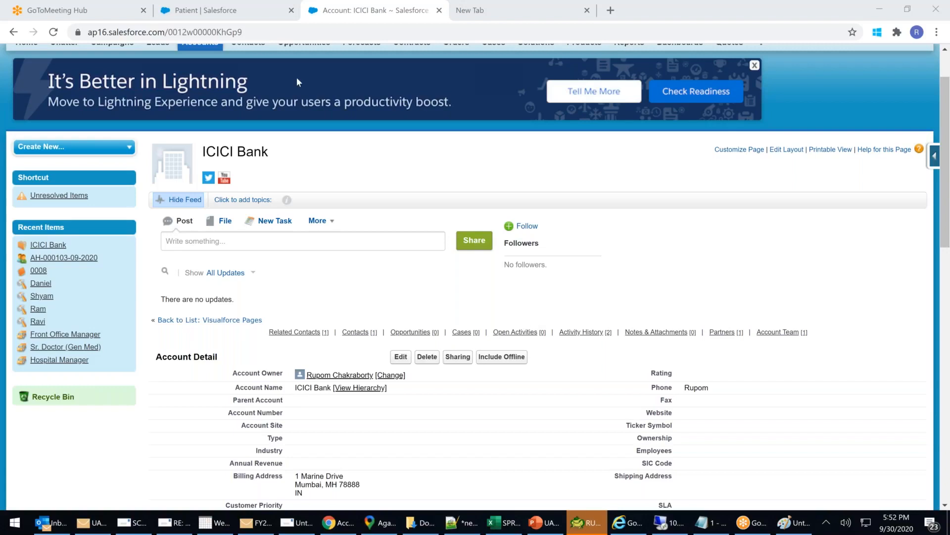
Start a new Patient field set labelled Address99.
click(235, 11)
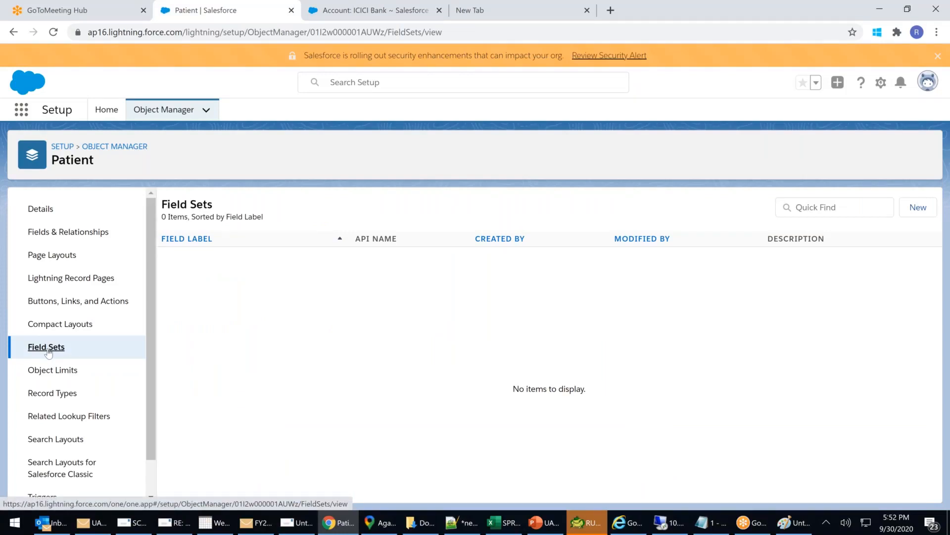
click(919, 208)
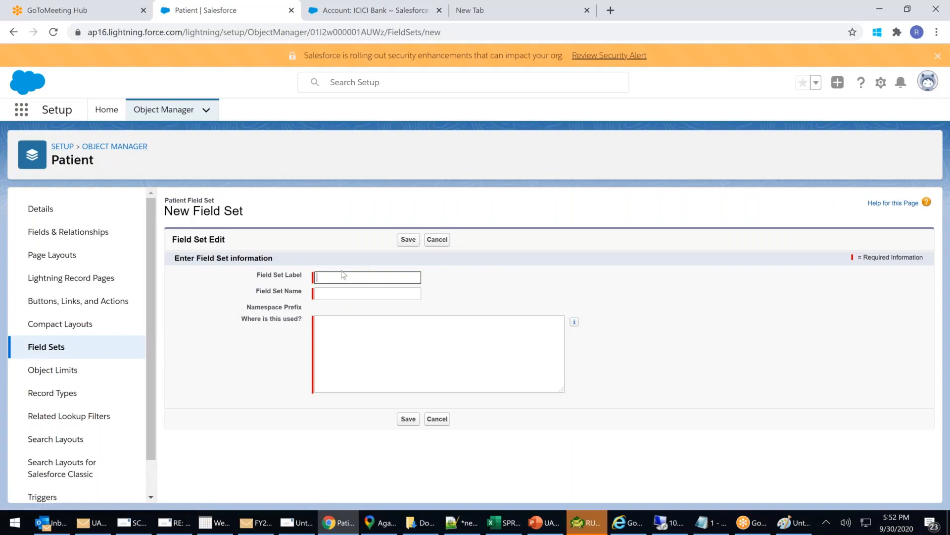
click(335, 274)
text(aDDR)
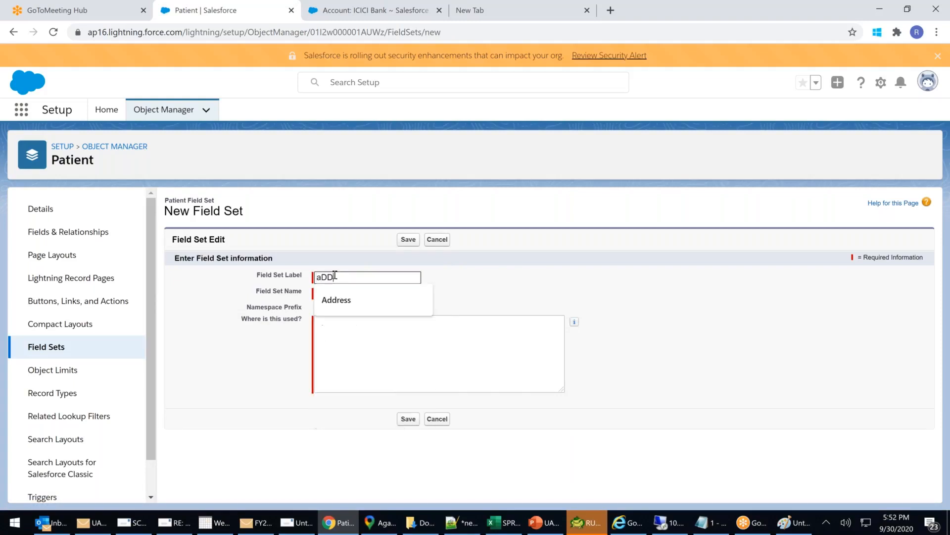
text(ESS)
key(BackSpace)
key(BackSpace)
key(BackSpace)
key(BackSpace)
key(BackSpace)
key(BackSpace)
key(BackSpace)
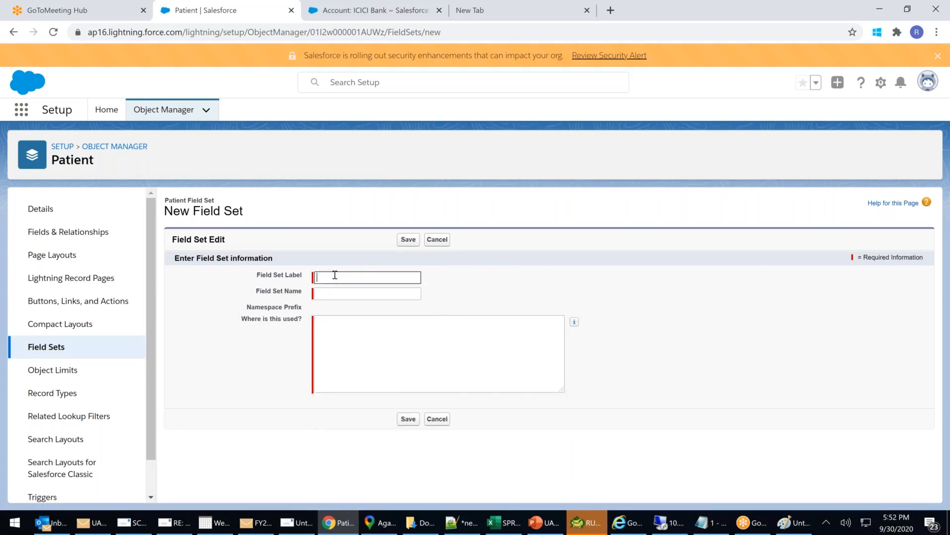
text(address)
click(336, 300)
text(99)
Give the field set the description 'fddgdhtr' and save it.
key(Tab)
click(379, 345)
text(fddgdhtr)
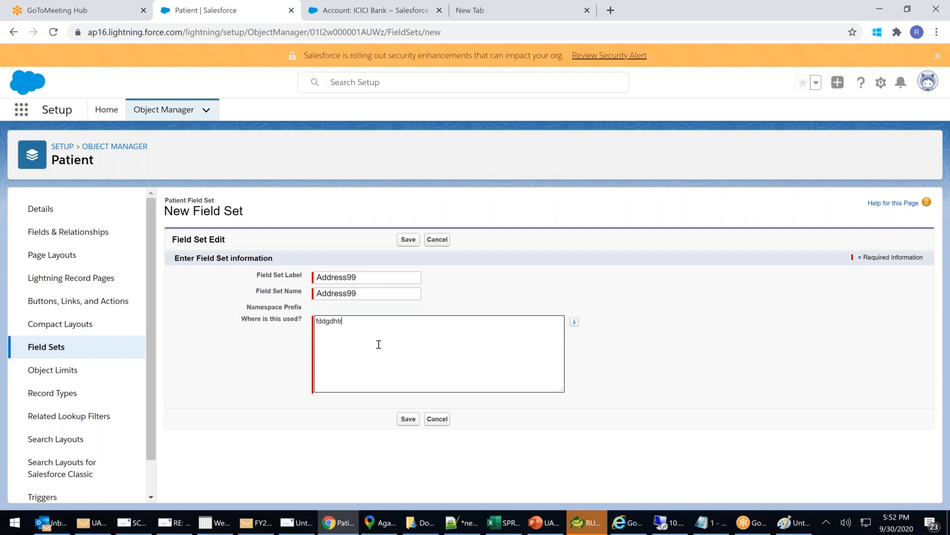
click(408, 419)
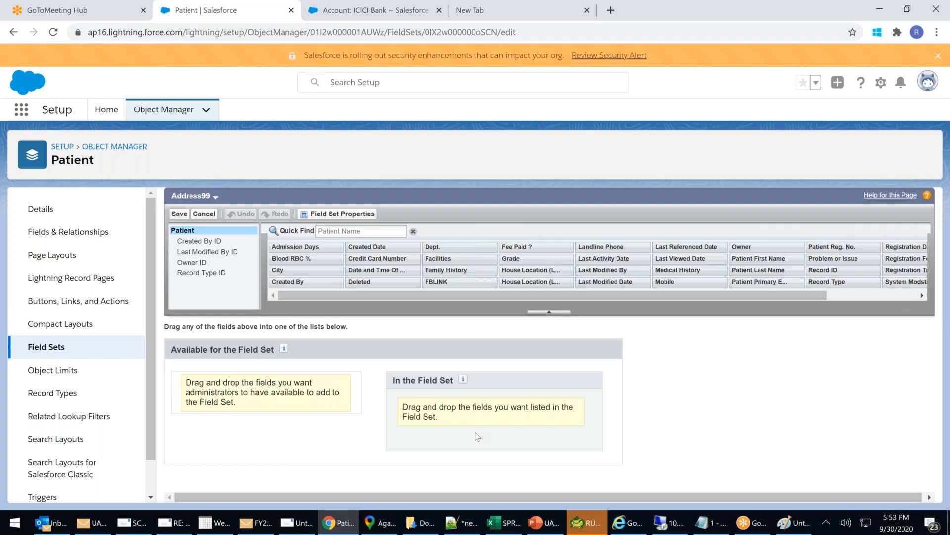
Add City, House Location (Latitude) and House Location (Longitude) to the field set, and make FBLINK available.
drag(287, 270, 438, 425)
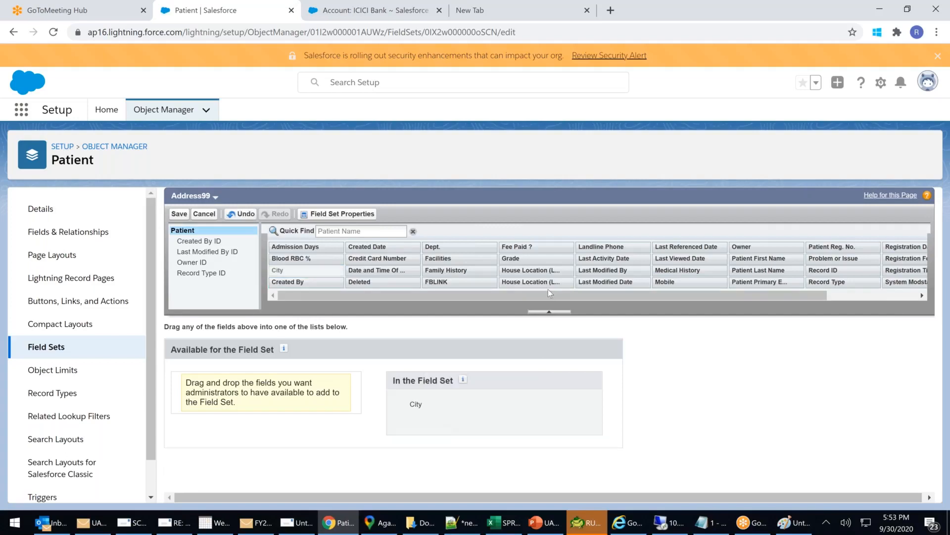
drag(477, 298, 596, 313)
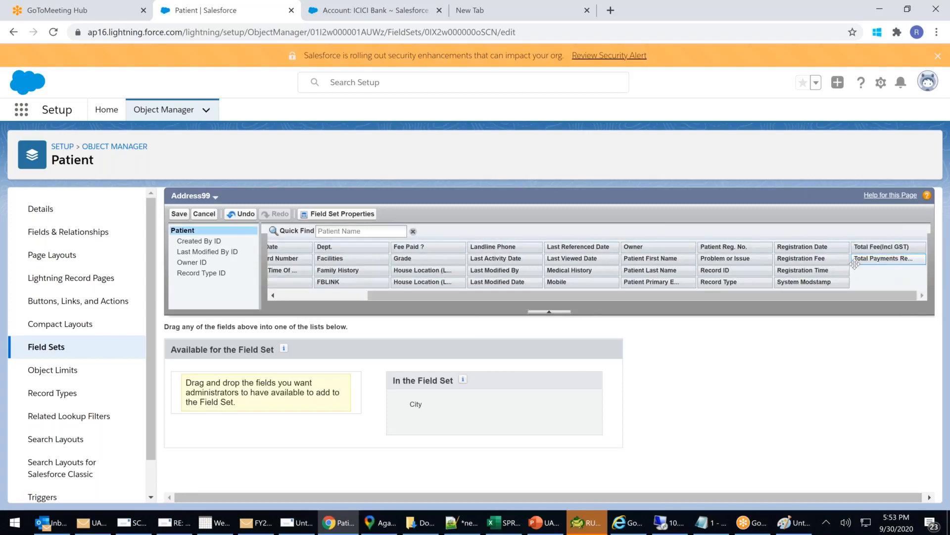
drag(635, 298, 631, 299)
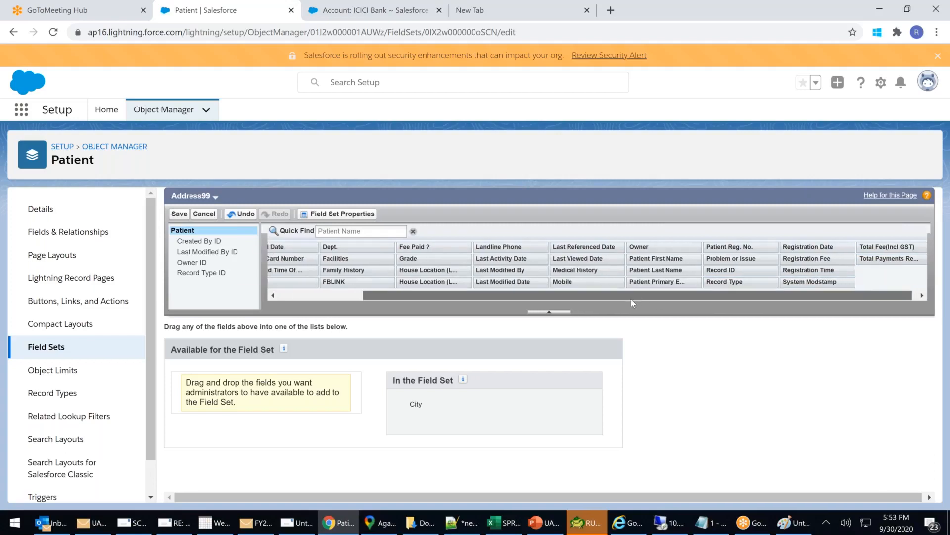
drag(429, 269, 431, 411)
drag(428, 282, 431, 414)
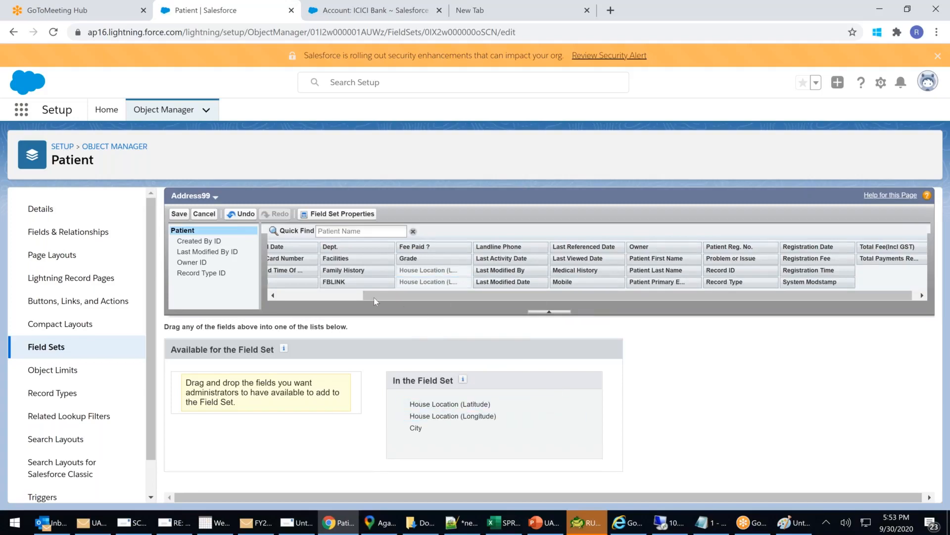
drag(334, 281, 235, 404)
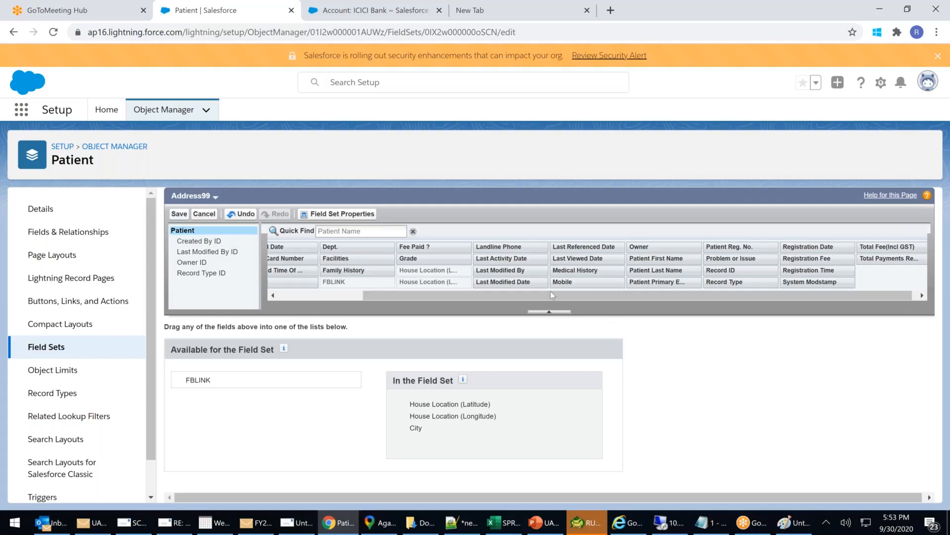
Try Mobile in the field set under City, then leave it available below FBLINK.
drag(565, 283, 271, 372)
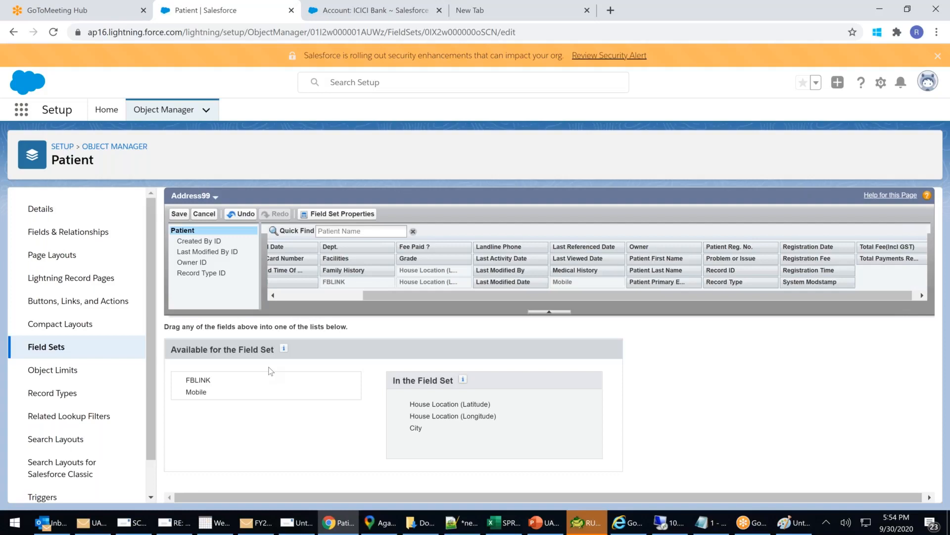
drag(196, 392, 474, 462)
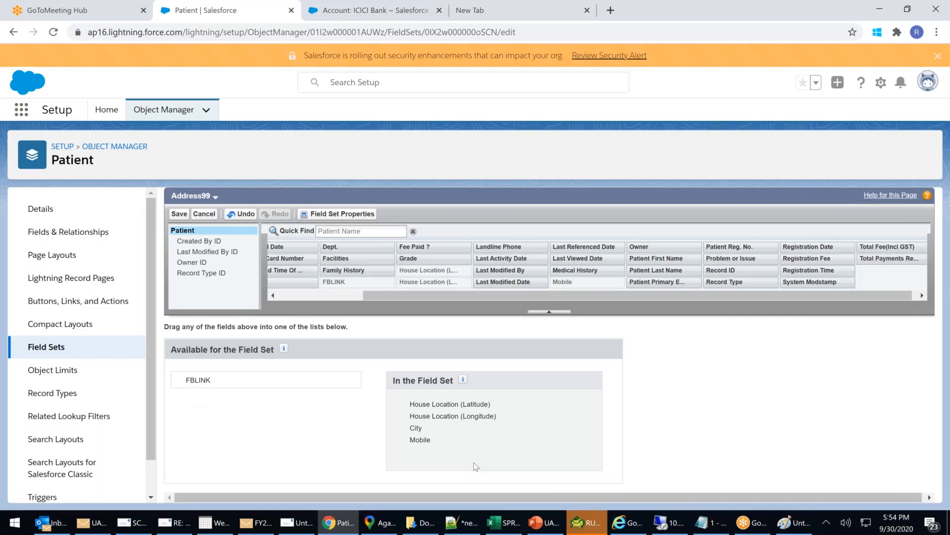
drag(414, 441, 247, 394)
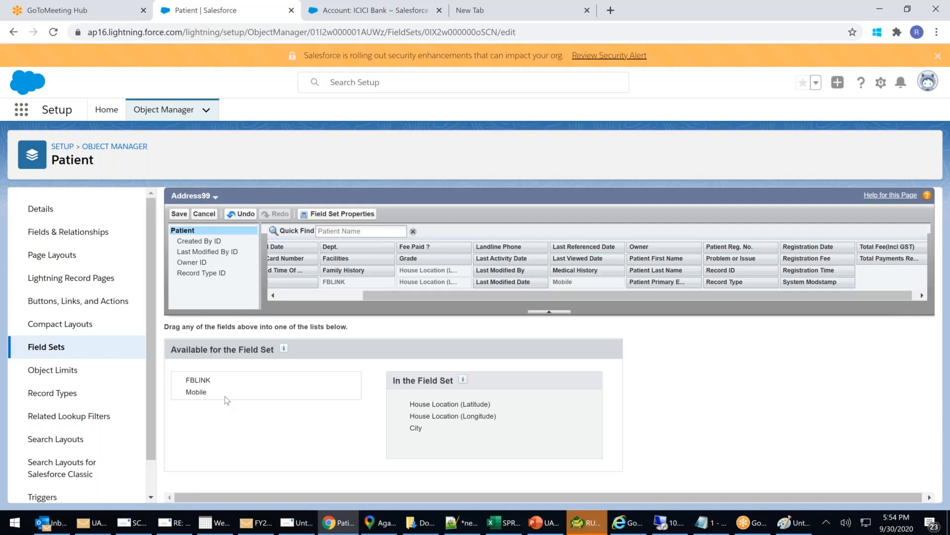
drag(206, 392, 414, 441)
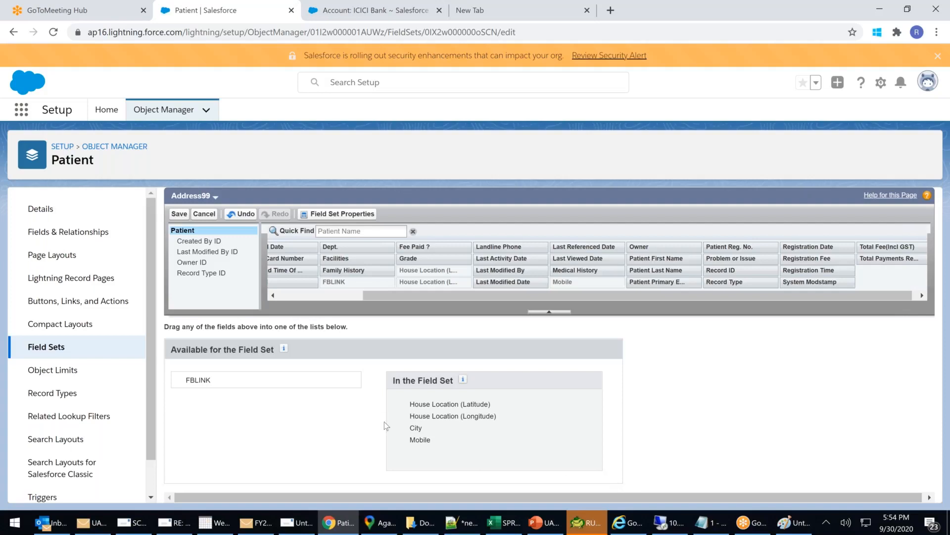
drag(422, 446, 281, 387)
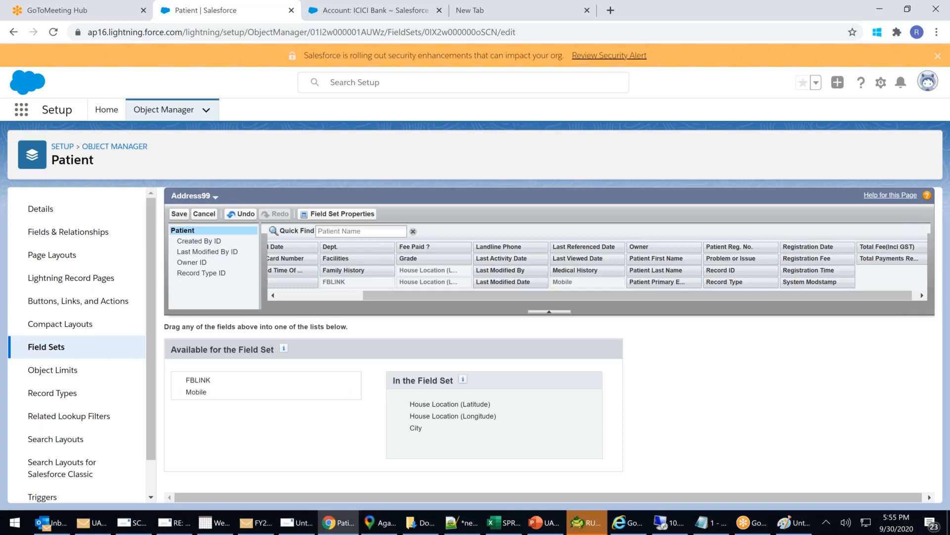
Put Mobile below City in Address99, move House Location (Longitude) back to available, and save.
mouse_move(589, 246)
mouse_down()
mouse_move(550, 352)
mouse_move(602, 263)
mouse_move(636, 228)
mouse_move(584, 229)
mouse_move(584, 246)
mouse_up()
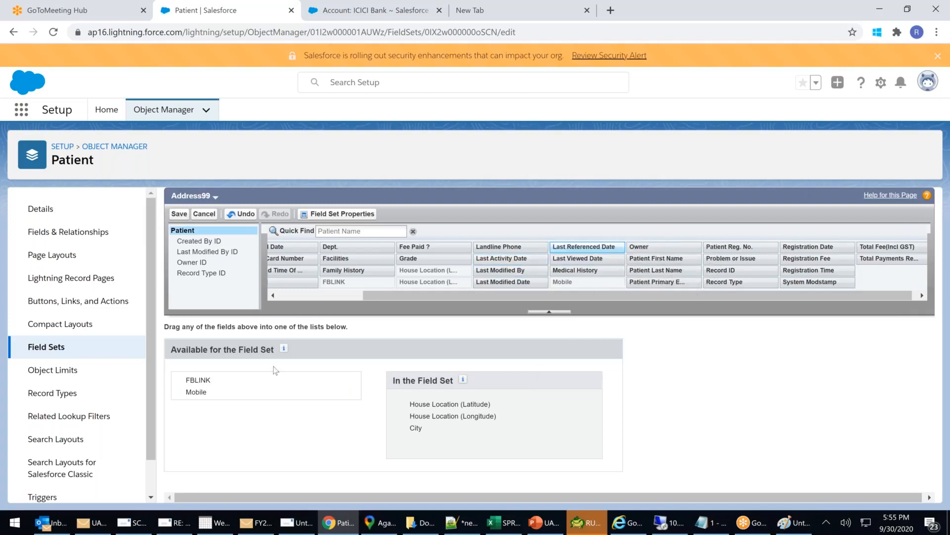
drag(198, 391, 272, 395)
drag(438, 422, 418, 410)
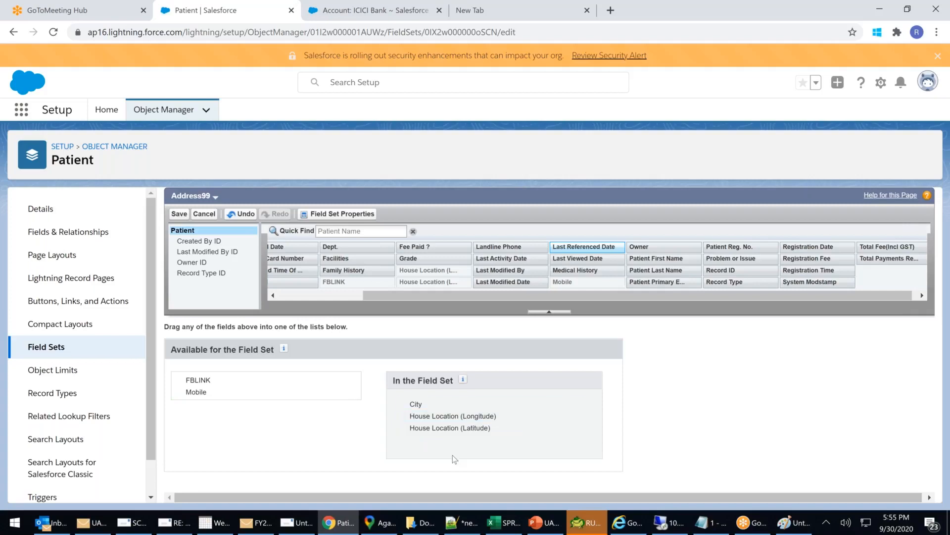
drag(196, 391, 262, 397)
click(565, 426)
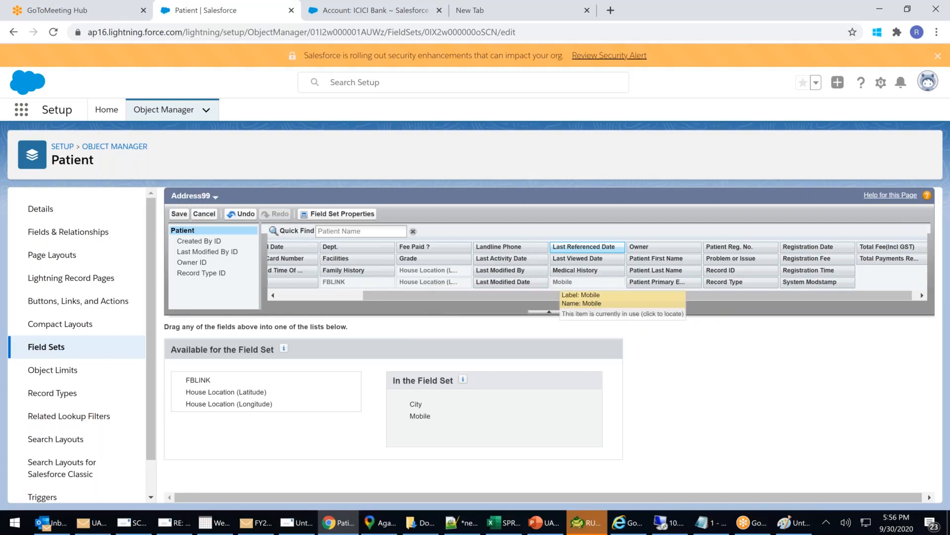
click(179, 214)
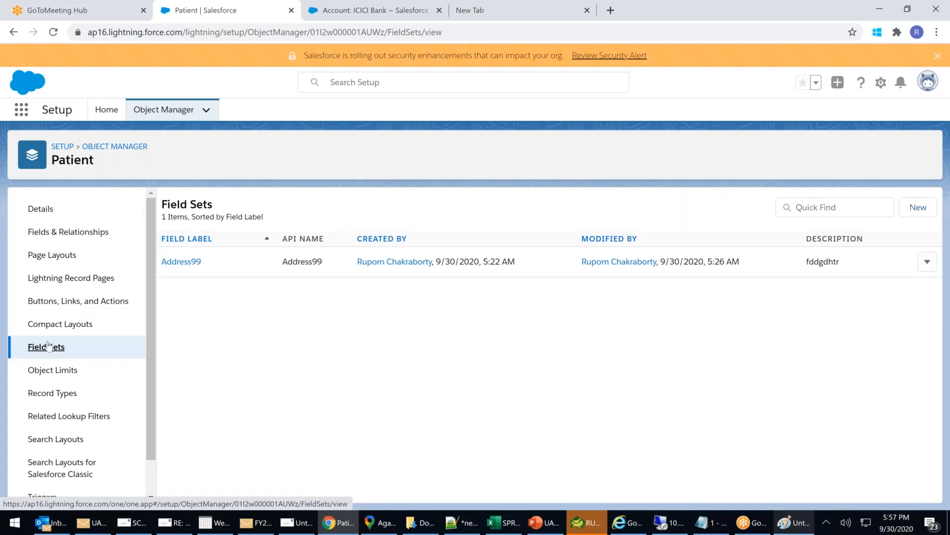
Show Patient Object Limits, highlighting 3 of 100 validation rules and 26 of 500 custom fields.
click(67, 370)
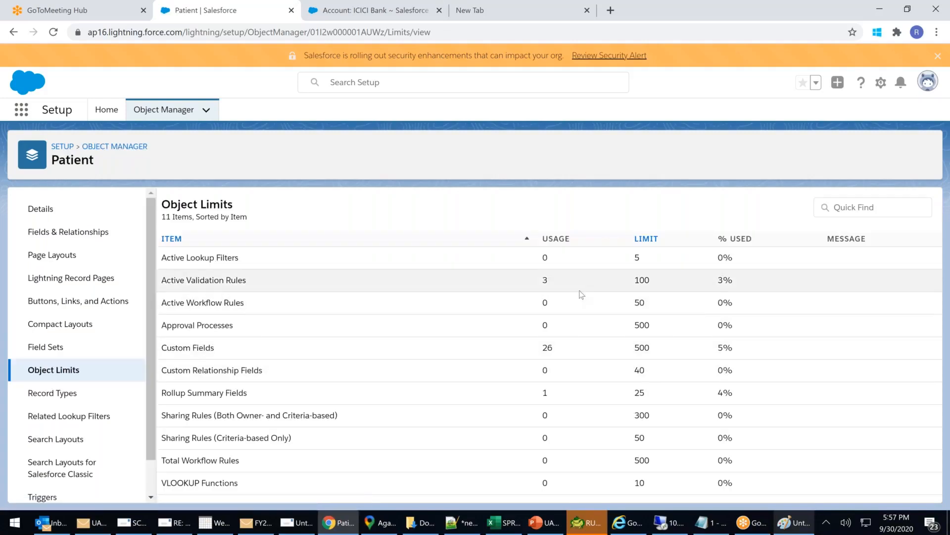
drag(245, 279, 574, 289)
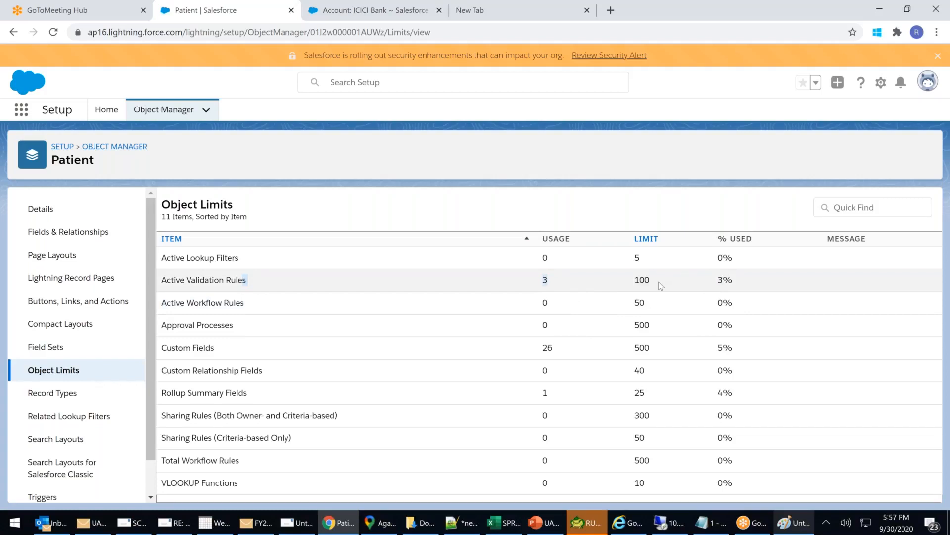
drag(660, 285, 631, 286)
drag(205, 347, 578, 345)
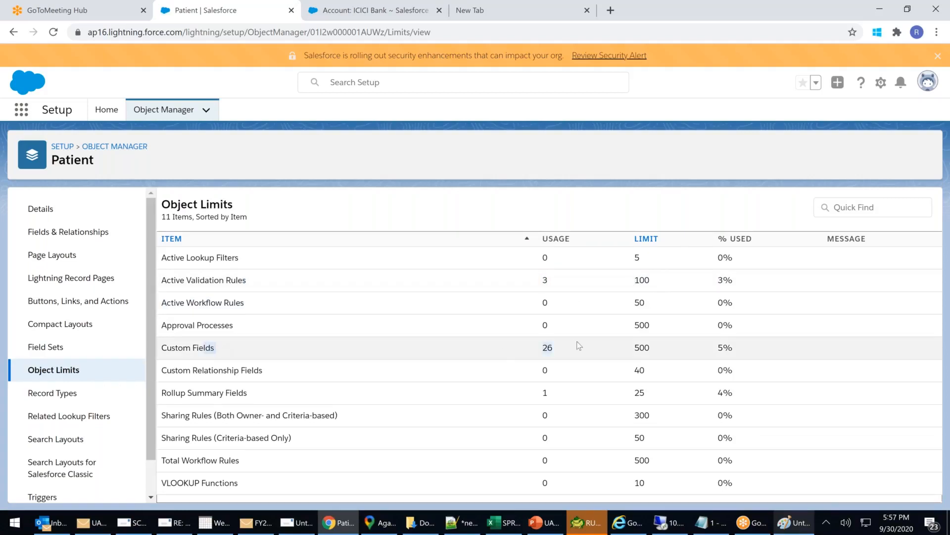
click(659, 353)
drag(652, 348, 626, 349)
View the Patient record types, related lookup filters, and both search layouts pages.
click(52, 392)
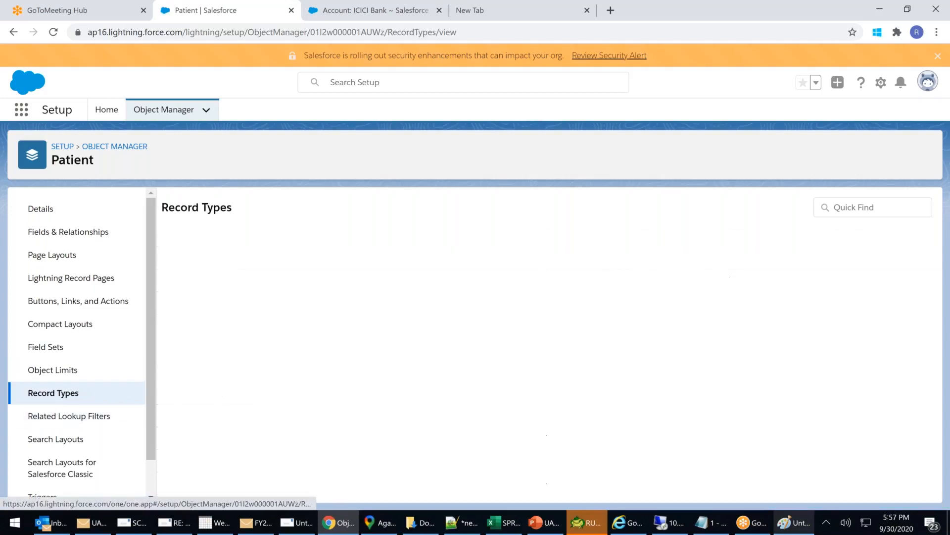
click(67, 417)
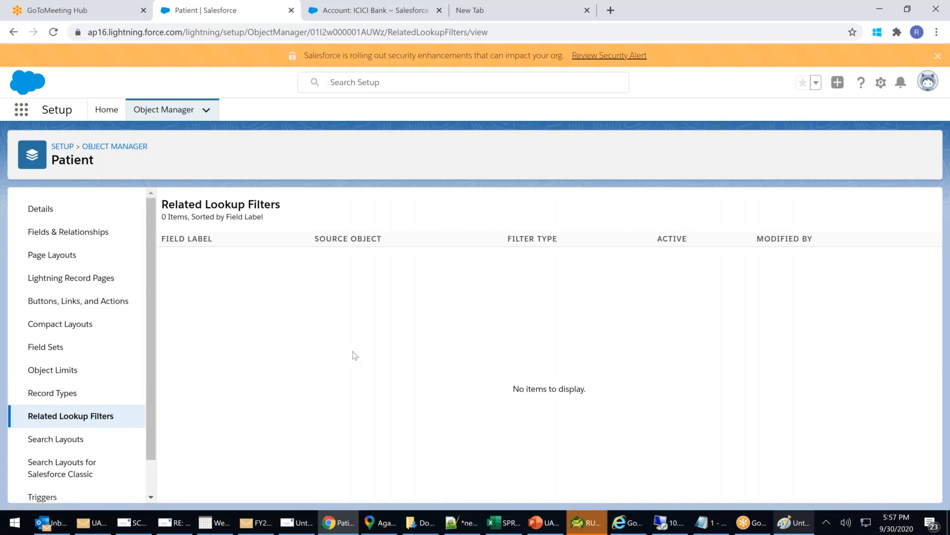
click(55, 443)
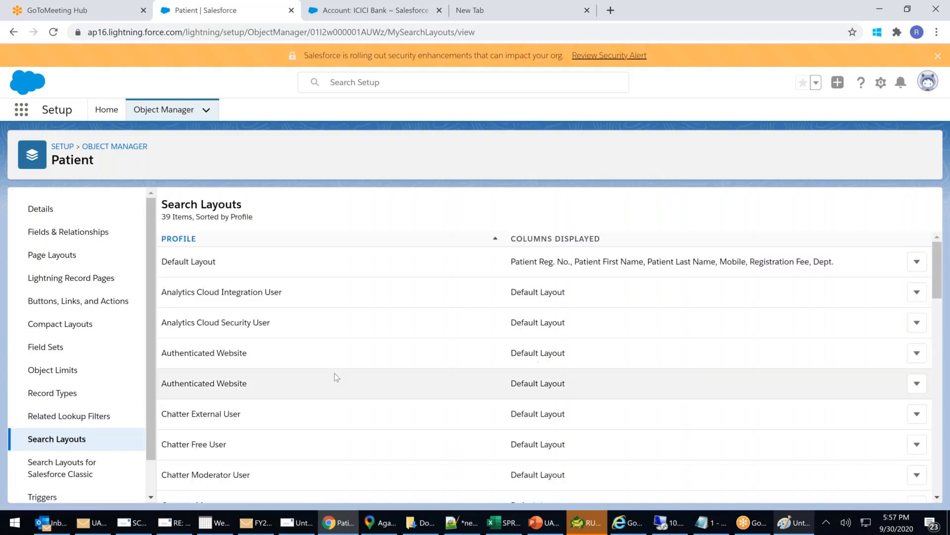
scroll(334, 377, down, 3)
click(62, 467)
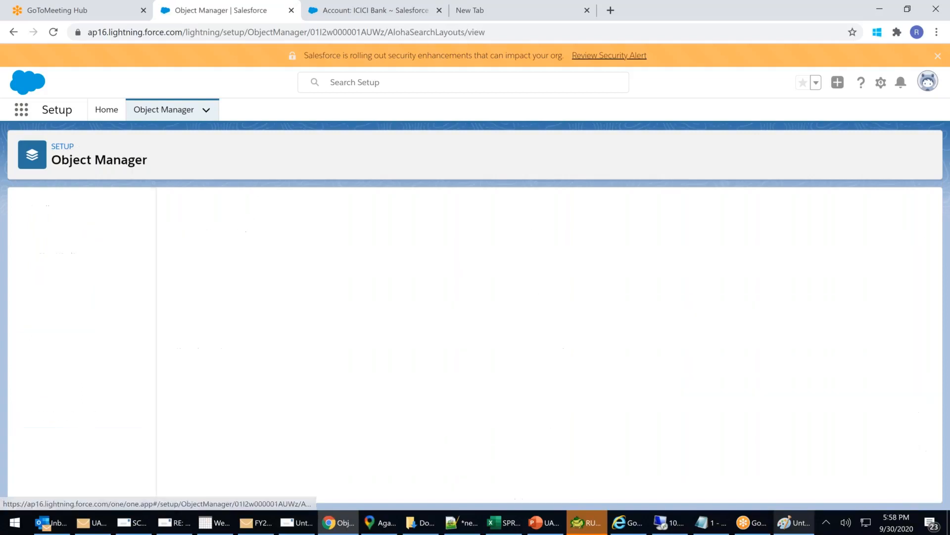
scroll(110, 439, down, 1)
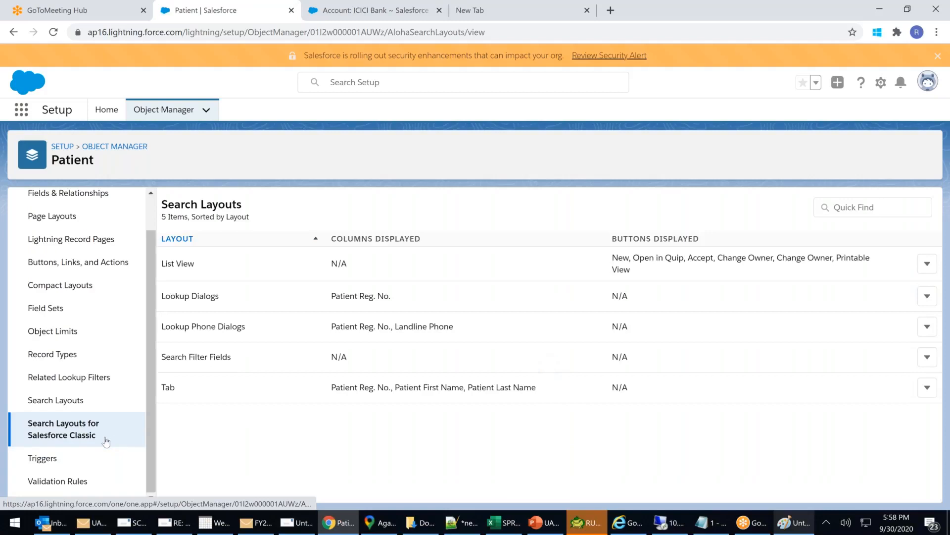
Check the Patient triggers and validation rules, ending on Buttons, Links, and Actions.
click(49, 457)
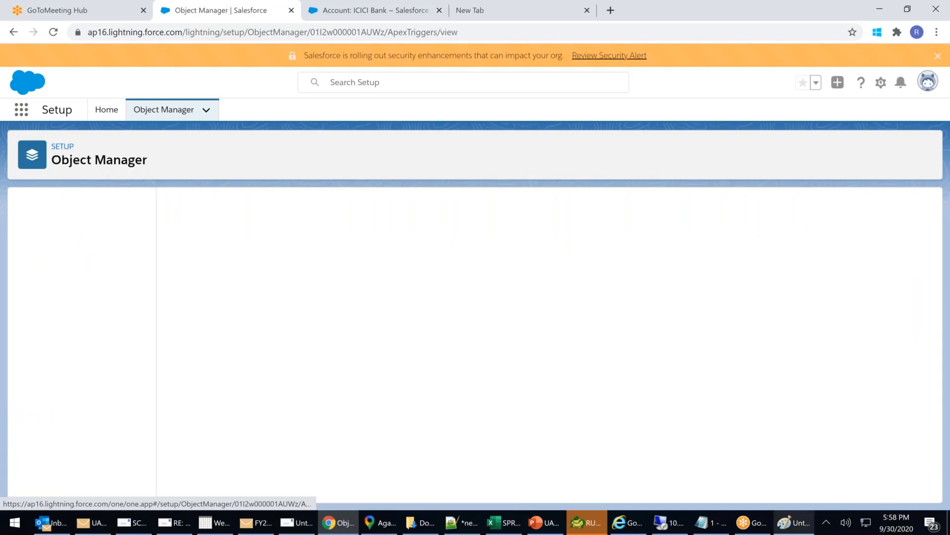
scroll(117, 460, down, 1)
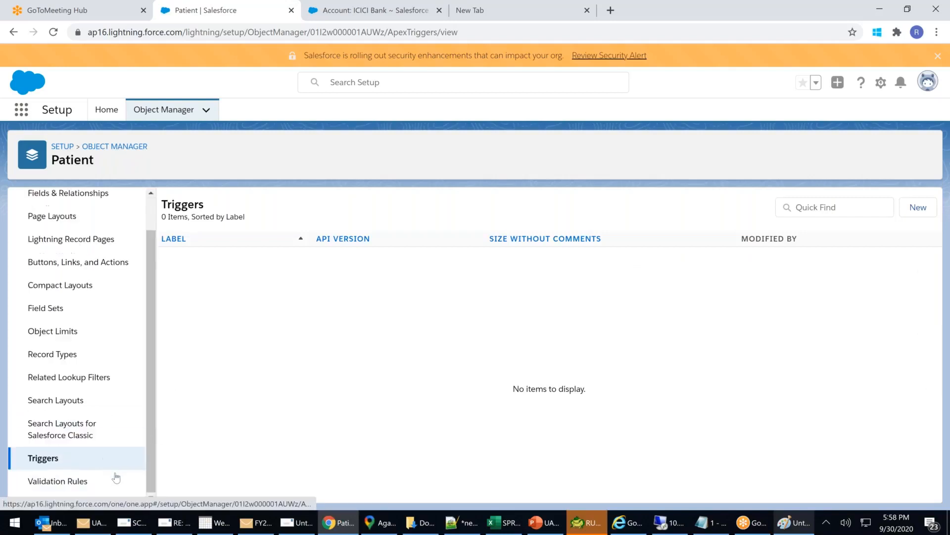
click(49, 480)
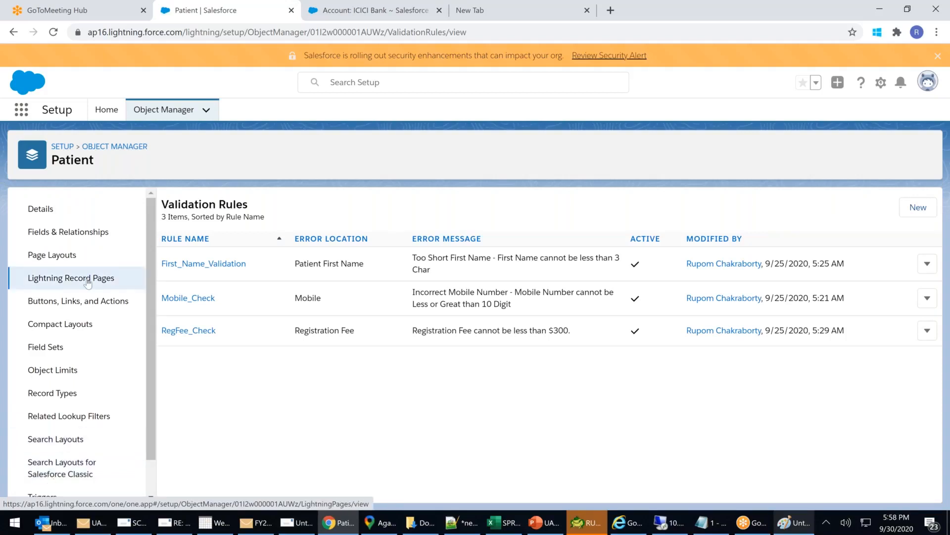
click(45, 302)
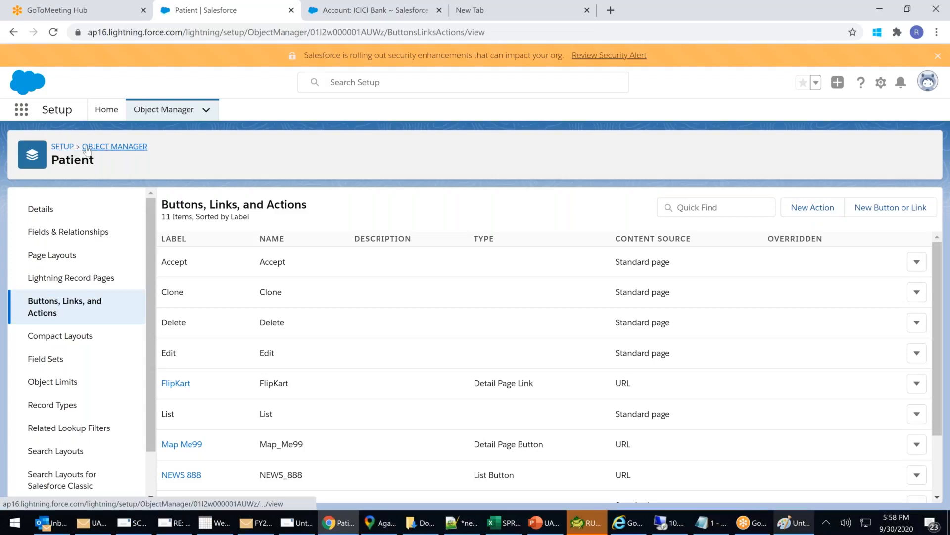
Return to Setup home and search Quick Find for 'action'.
click(63, 147)
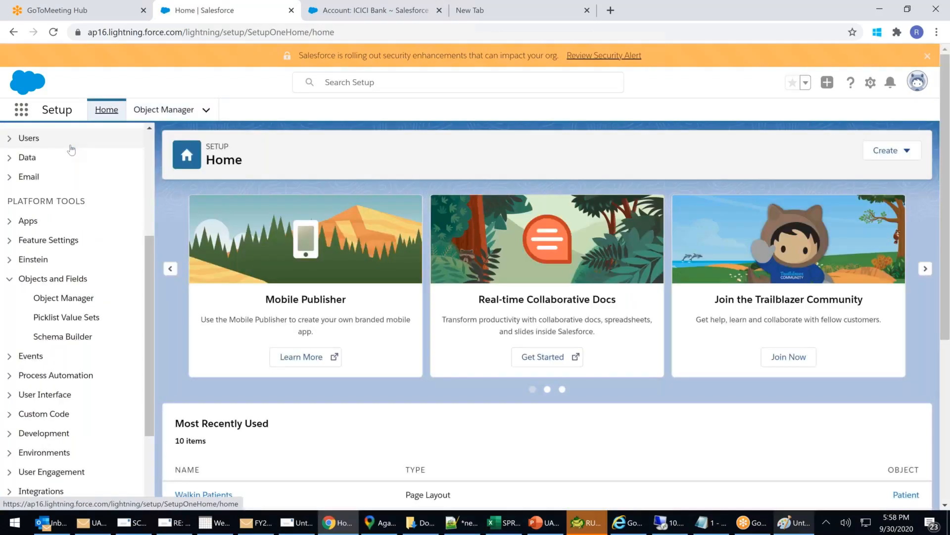
scroll(72, 149, up, 4)
click(72, 144)
text(ac)
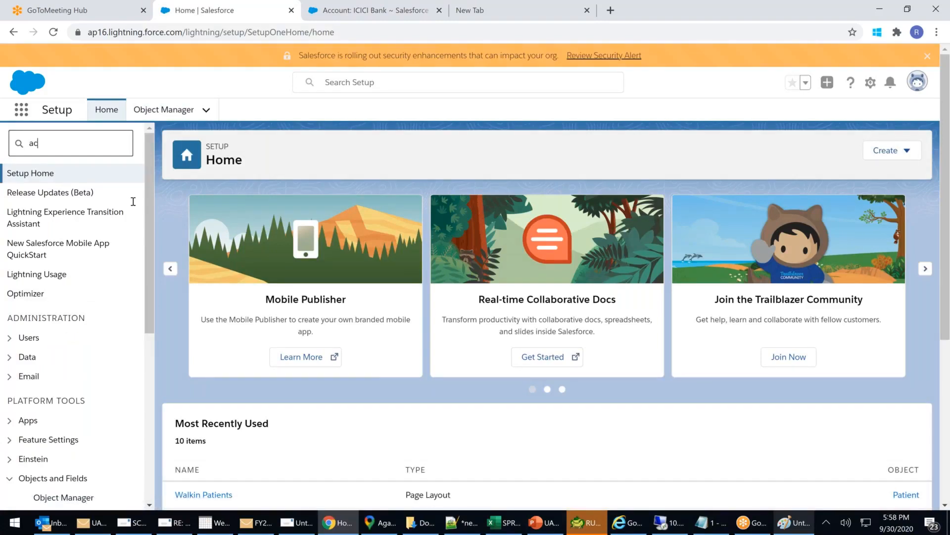
text(tion)
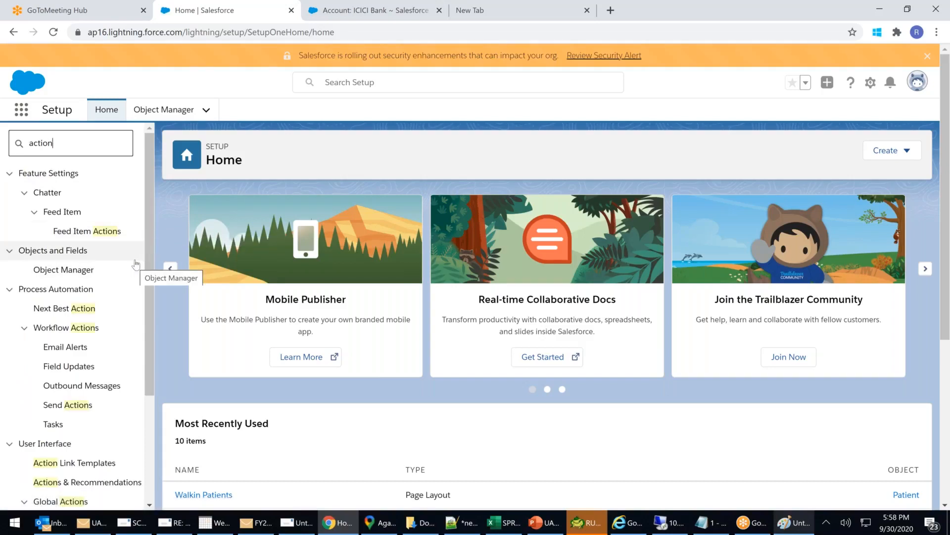
Open the Global Actions page and begin a new global action.
scroll(135, 262, down, 3)
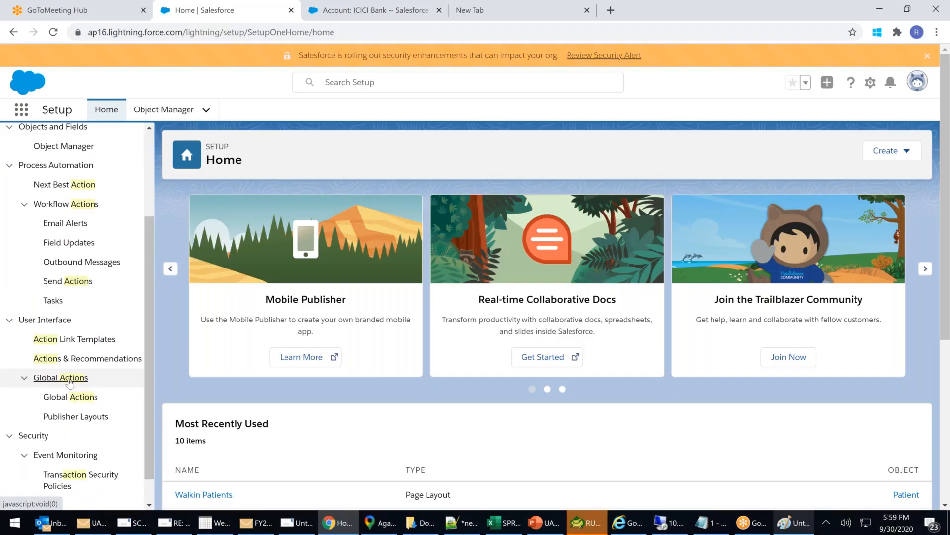
click(70, 383)
click(25, 385)
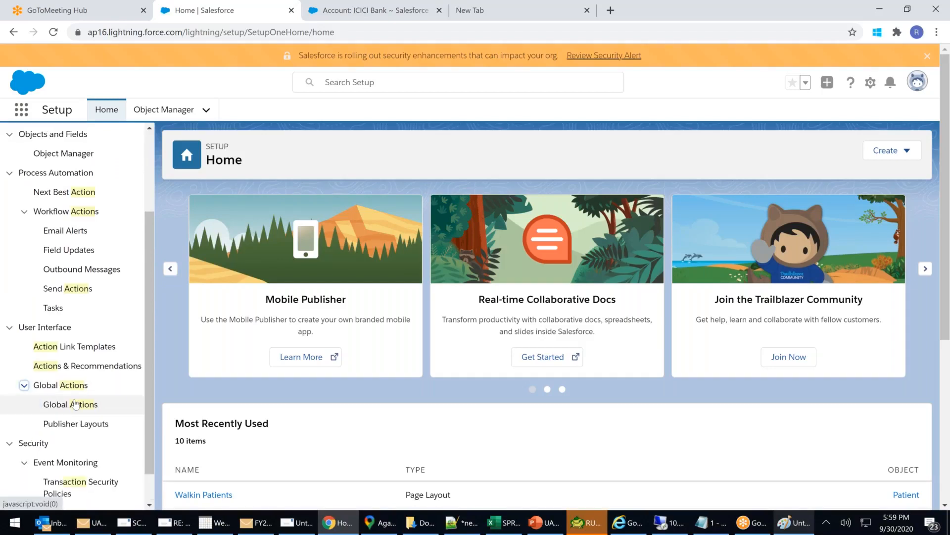
click(75, 404)
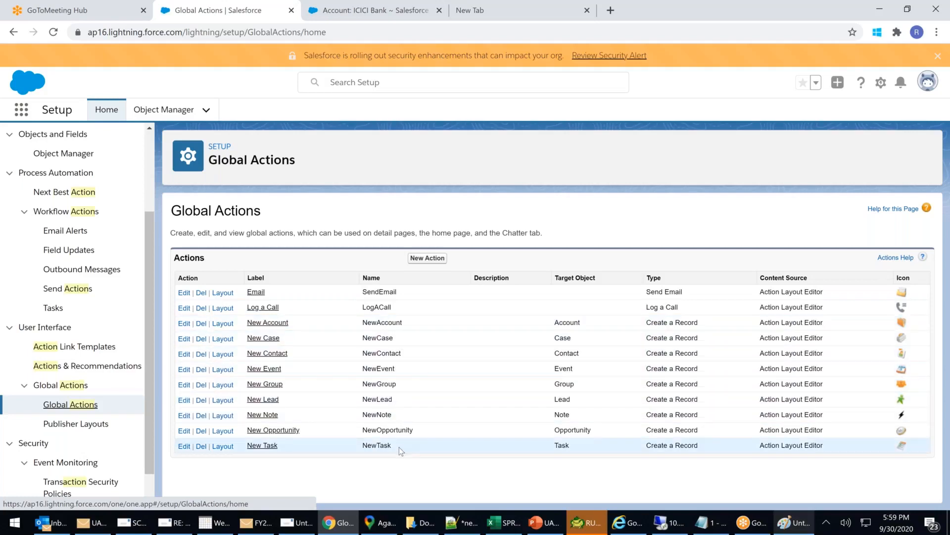
click(428, 258)
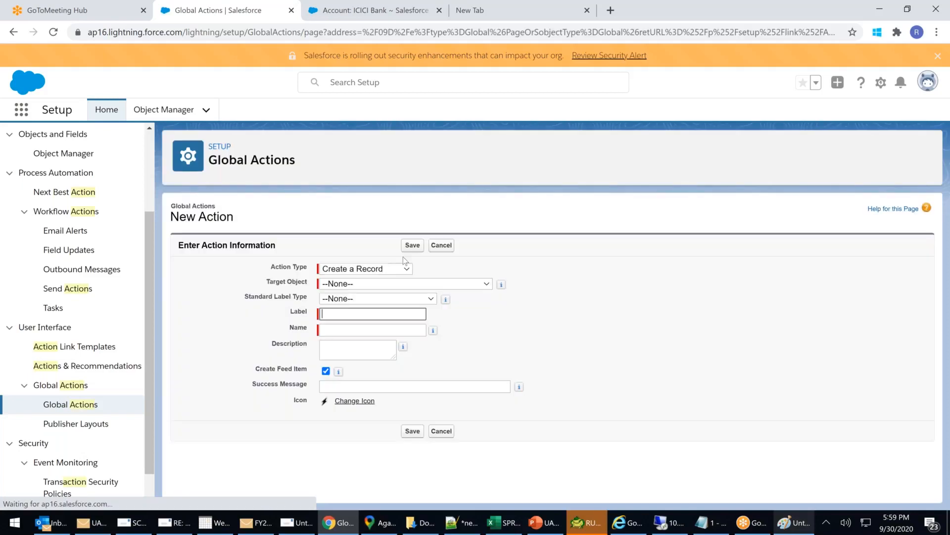
Scroll through the Target Object list looking for the Operation object.
click(371, 286)
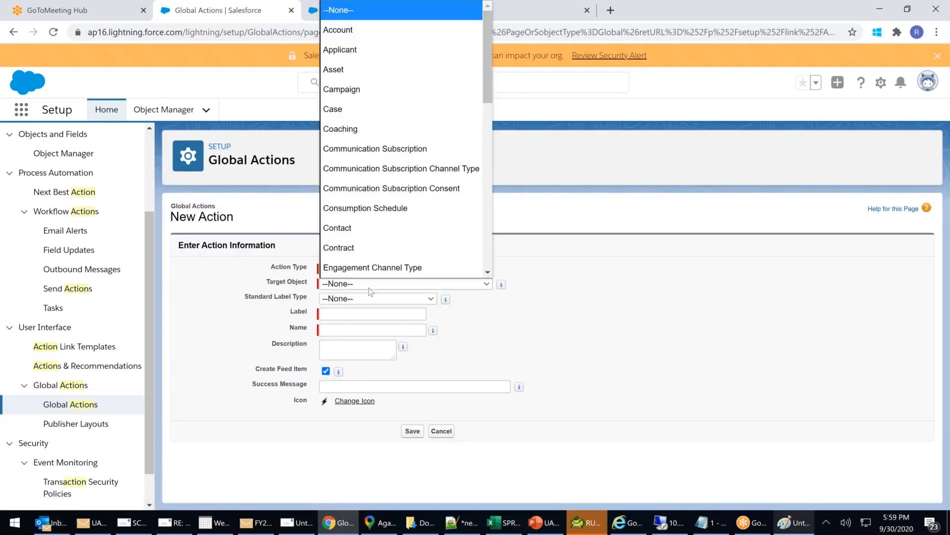
scroll(362, 176, down, 3)
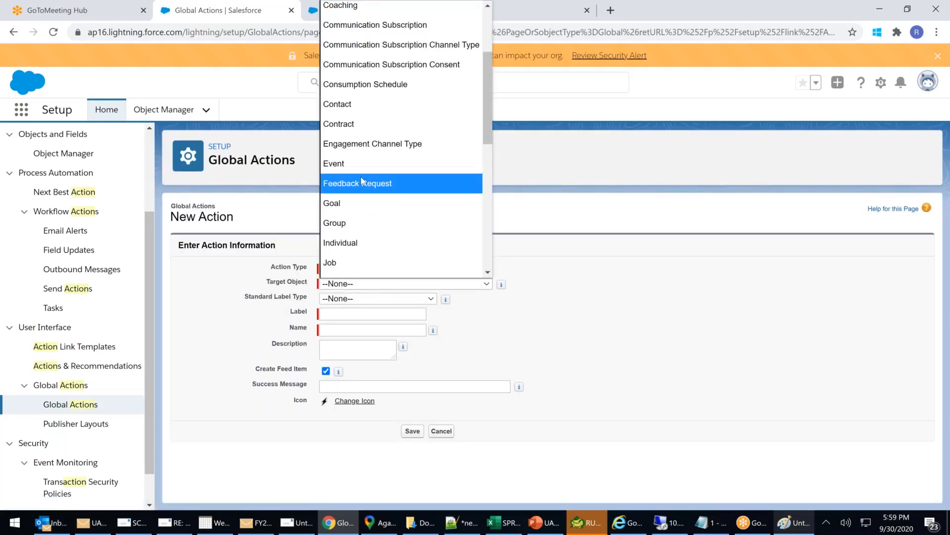
scroll(362, 181, down, 9)
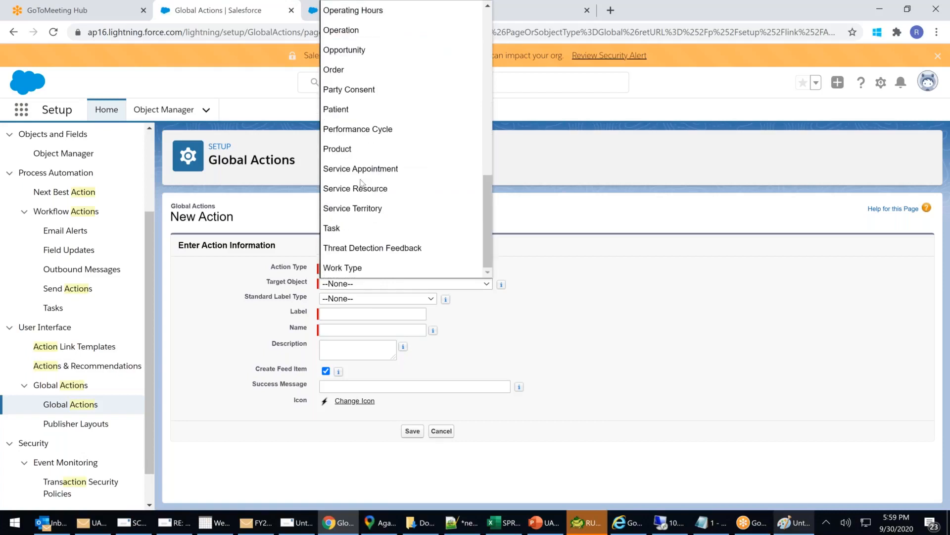
drag(486, 215, 470, 36)
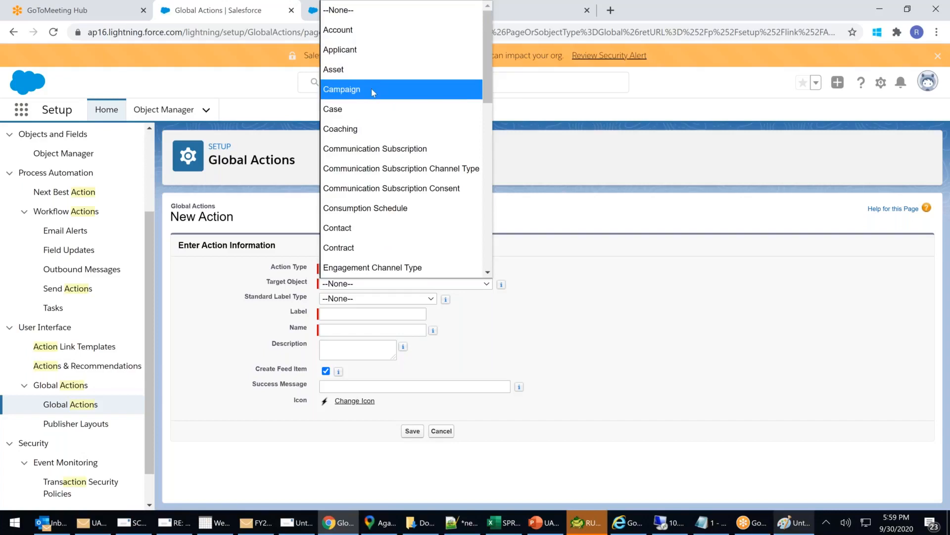
scroll(373, 97, down, 3)
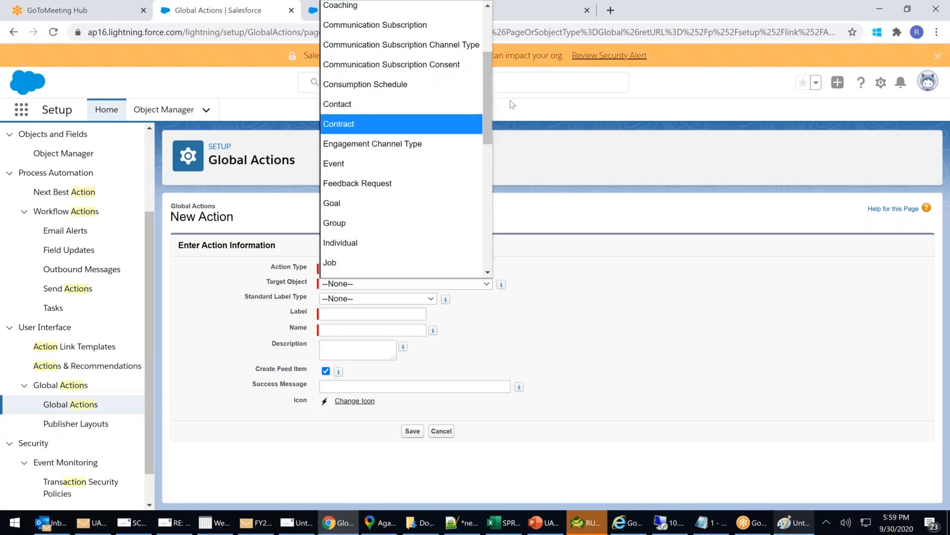
drag(486, 91, 480, 20)
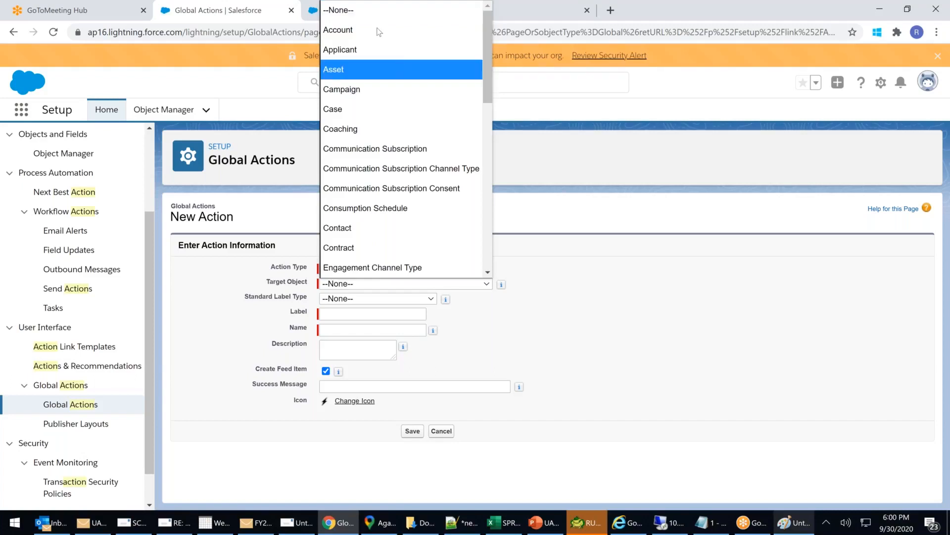
scroll(375, 74, down, 2)
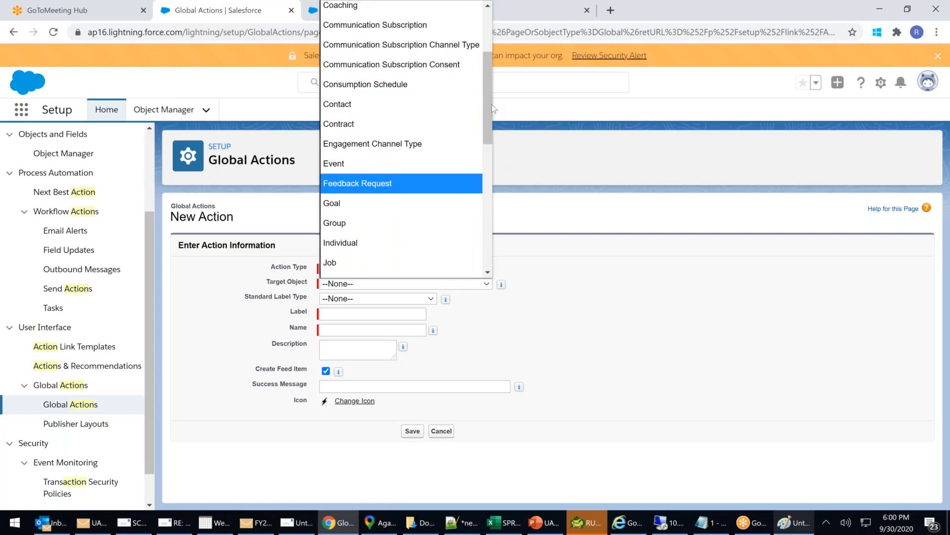
drag(488, 110, 477, 242)
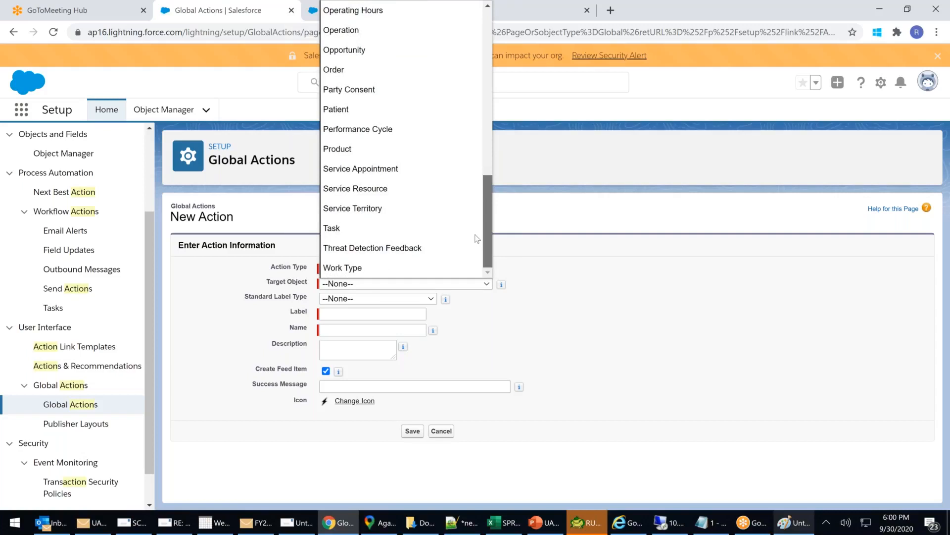
scroll(476, 228, up, 1)
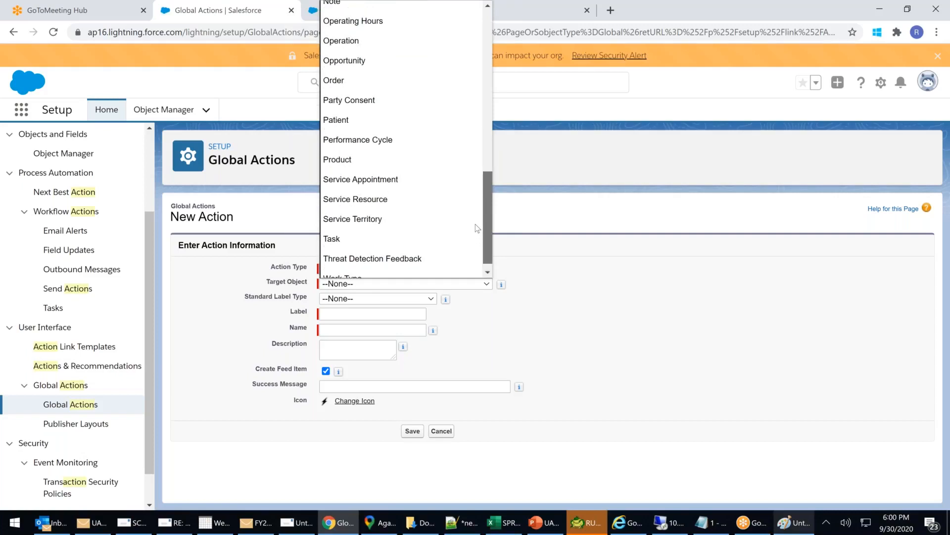
scroll(477, 227, up, 1)
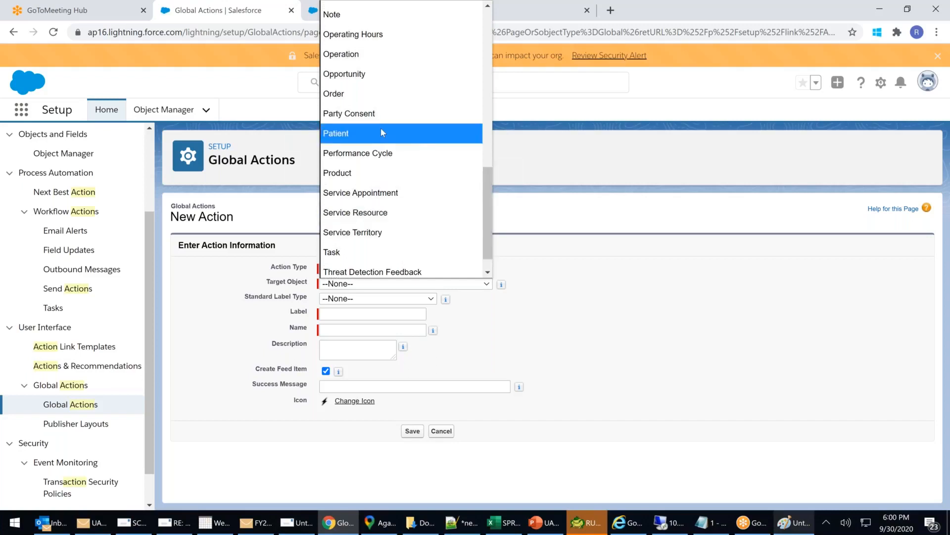
drag(486, 198, 396, 39)
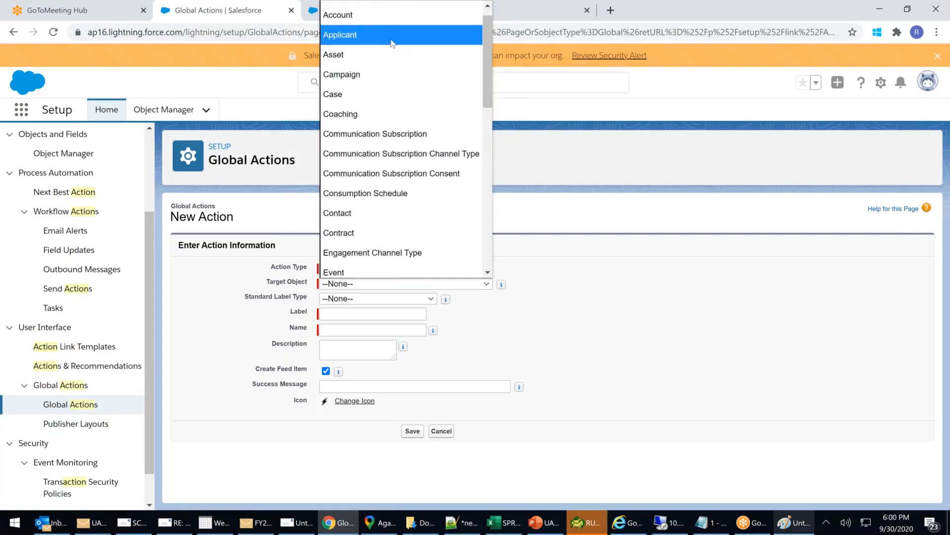
drag(483, 50, 484, 206)
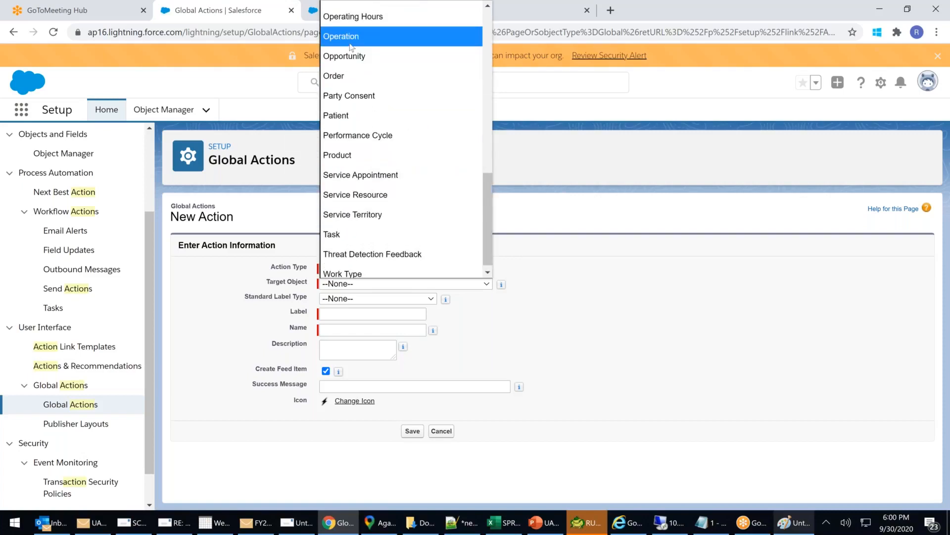
drag(485, 204, 486, 241)
Choose Operation as the action's target object.
click(577, 291)
click(390, 284)
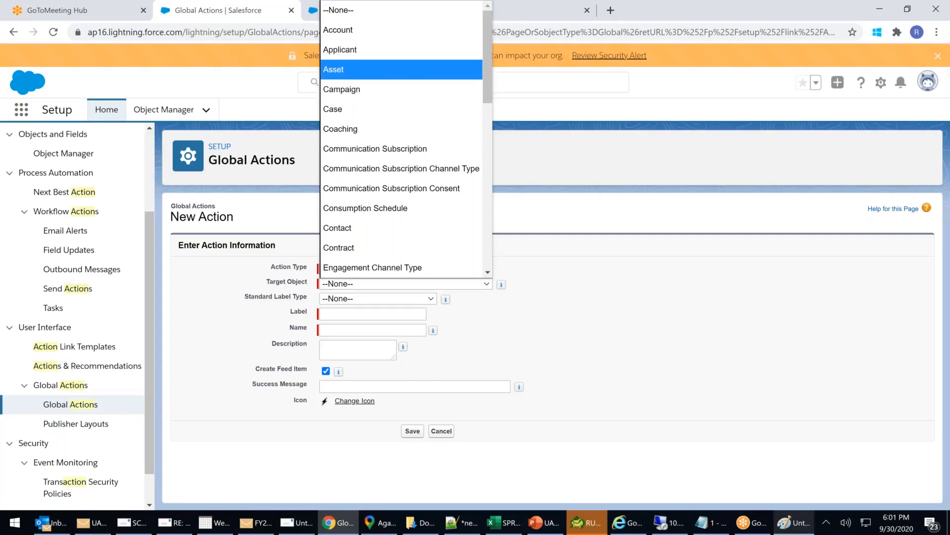
drag(489, 53, 486, 150)
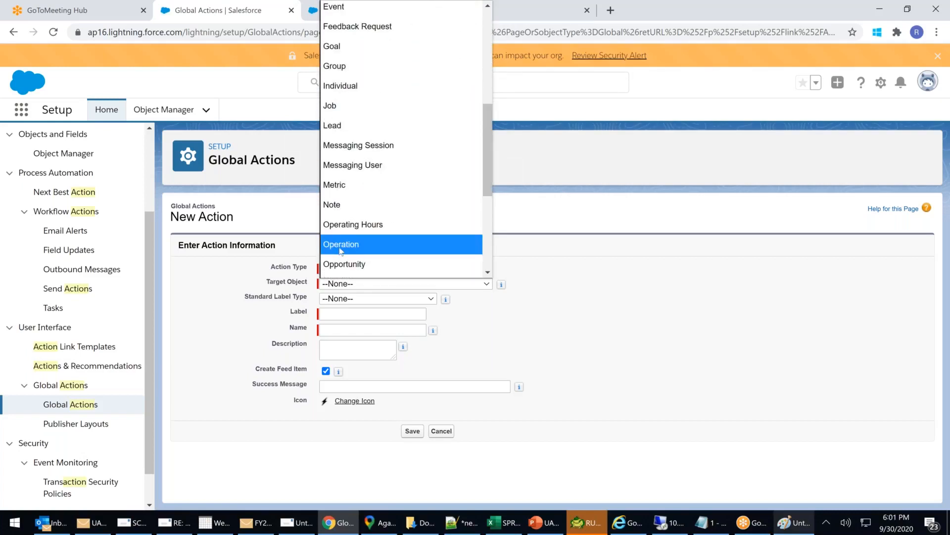
click(342, 245)
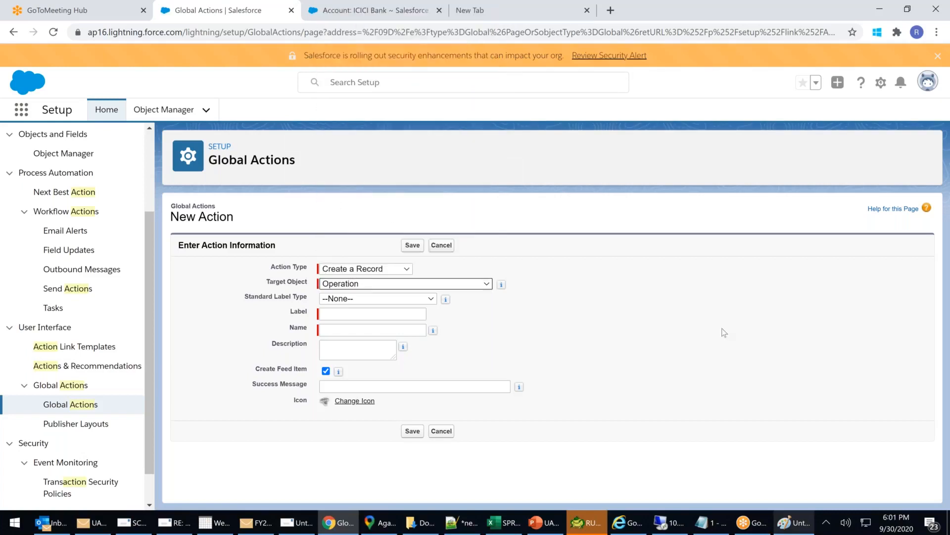
Keep the standard label type at None and label the action 'Create Operation 88', fixing the misspelling.
click(412, 301)
click(620, 313)
click(349, 314)
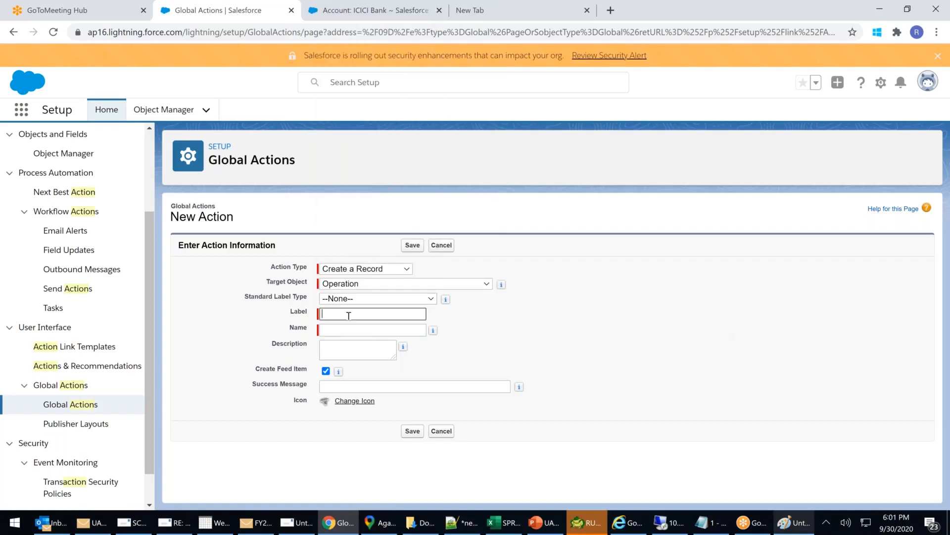
text(Crea=)
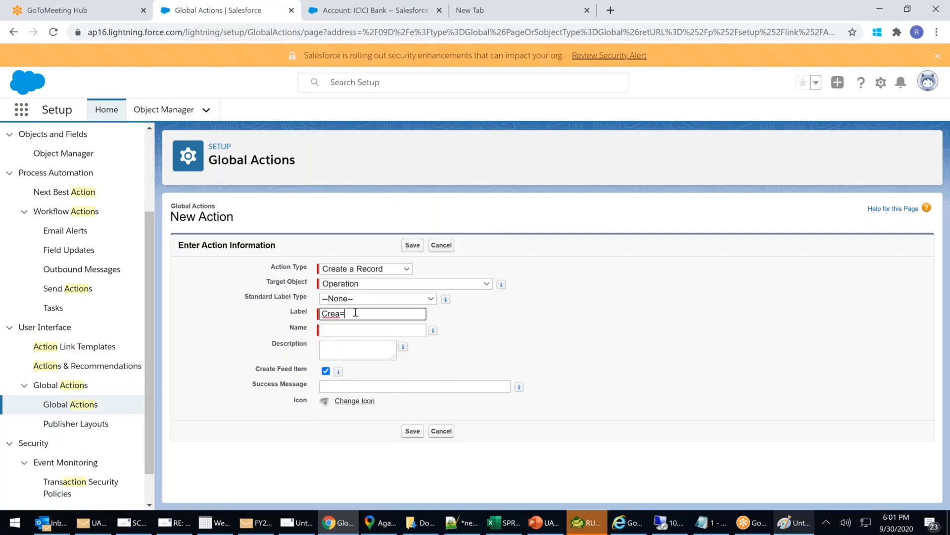
key(BackSpace)
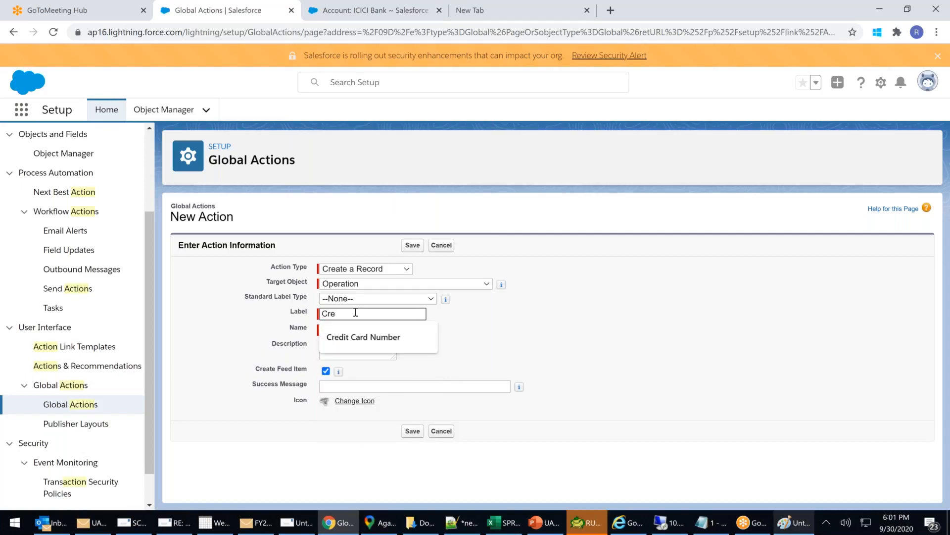
text(eate Opperat)
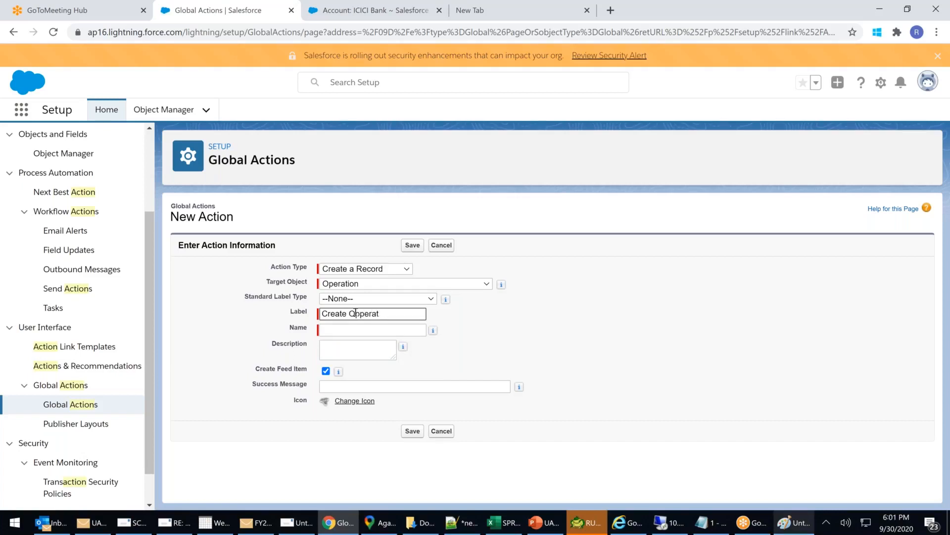
text(ion 88)
right_click(360, 314)
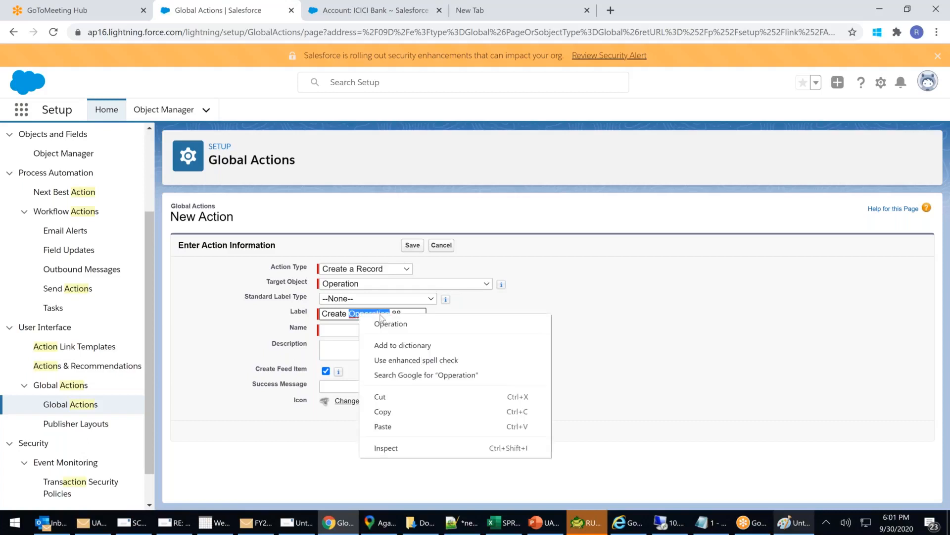
click(380, 324)
Enter the success message 'Your Operation was created Successfully'.
click(357, 331)
click(362, 348)
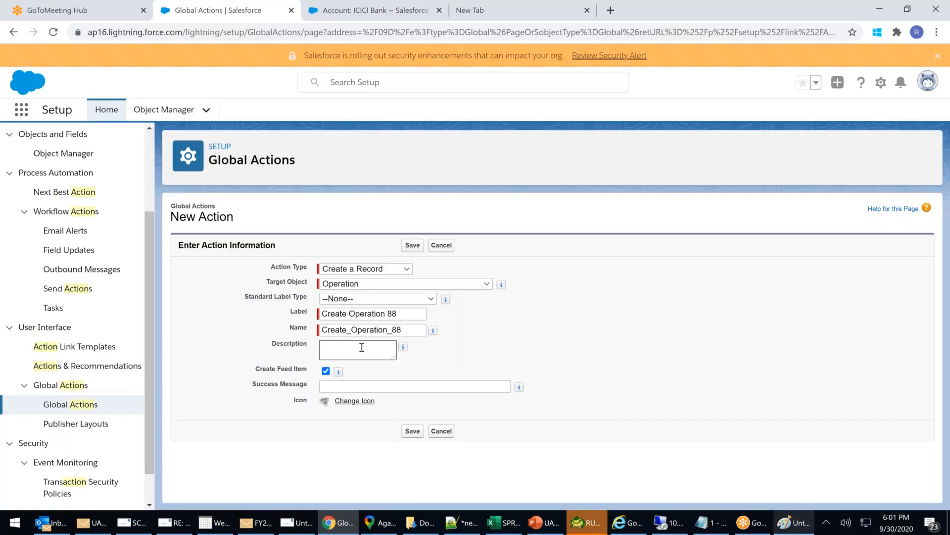
click(374, 386)
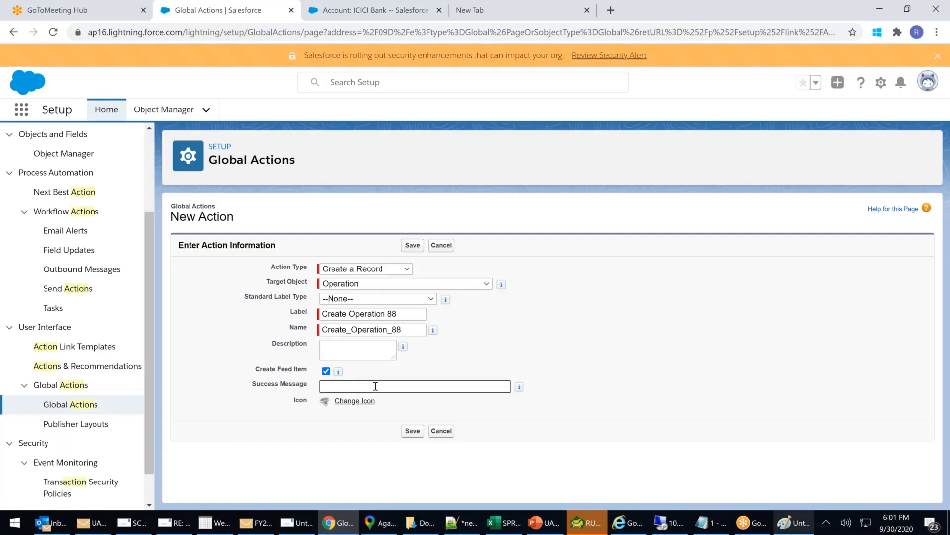
text(yOU)
key(BackSpace)
key(BackSpace)
key(BackSpace)
text(yOUR oPER)
key(ctrl+a)
key(BackSpace)
text(Yout)
text( Operation wa)
text(s created Success)
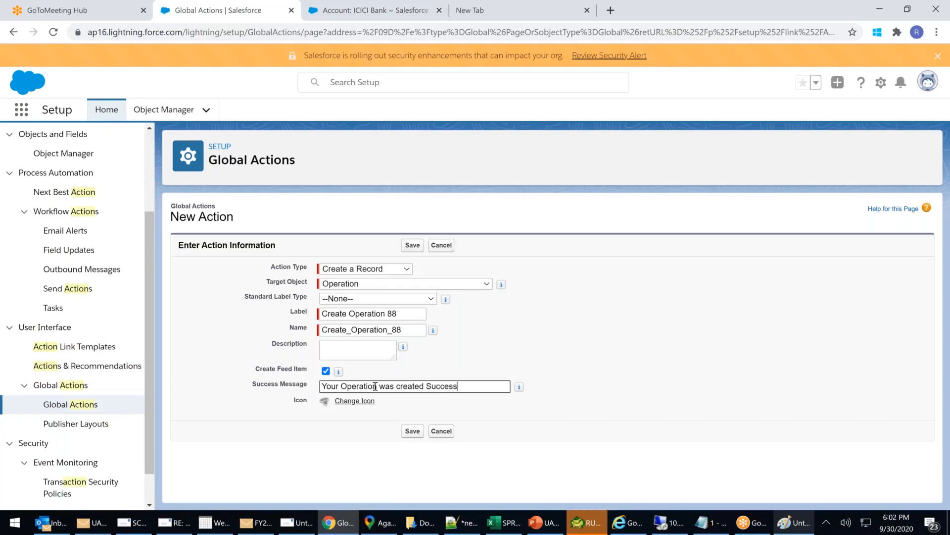
text(fully)
click(344, 404)
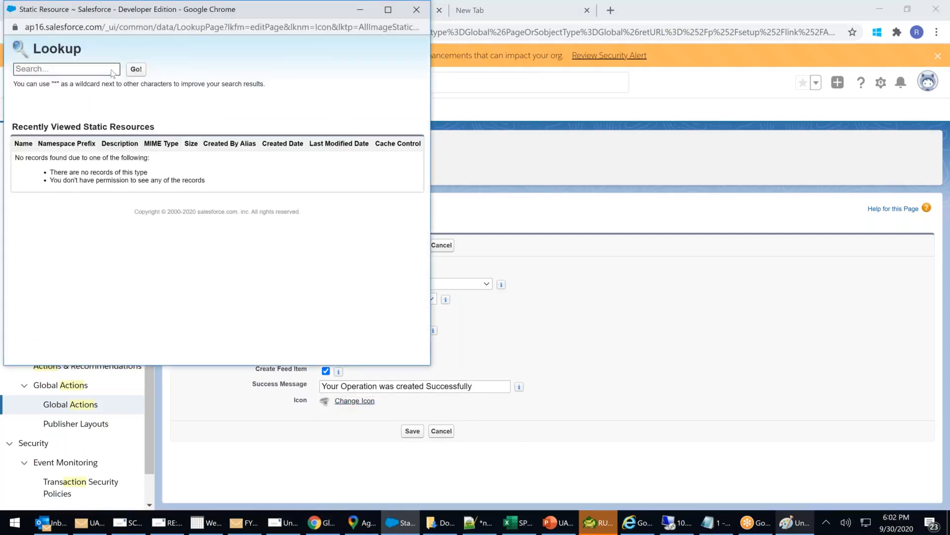
Dismiss the Static Resource Lookup without picking an icon, keeping the default.
drag(272, 16, 273, 18)
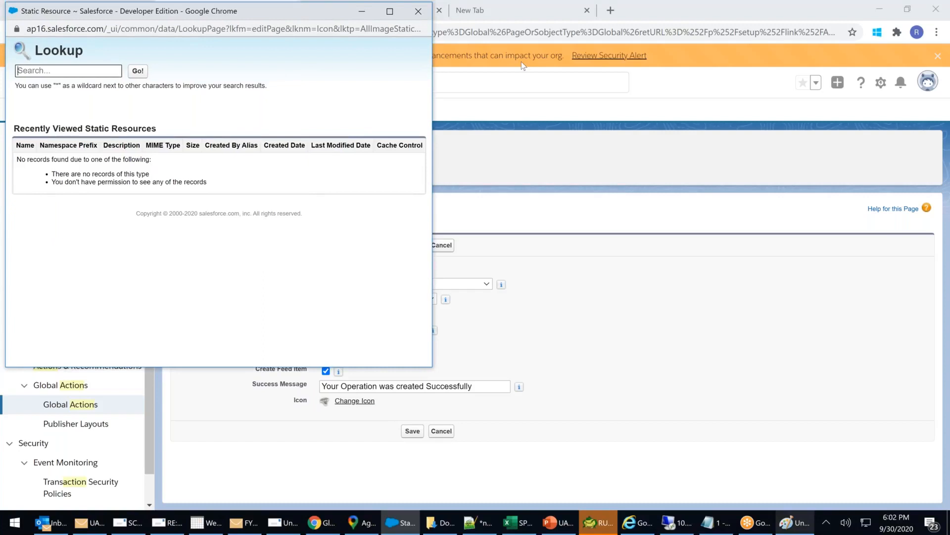
drag(523, 66, 547, 60)
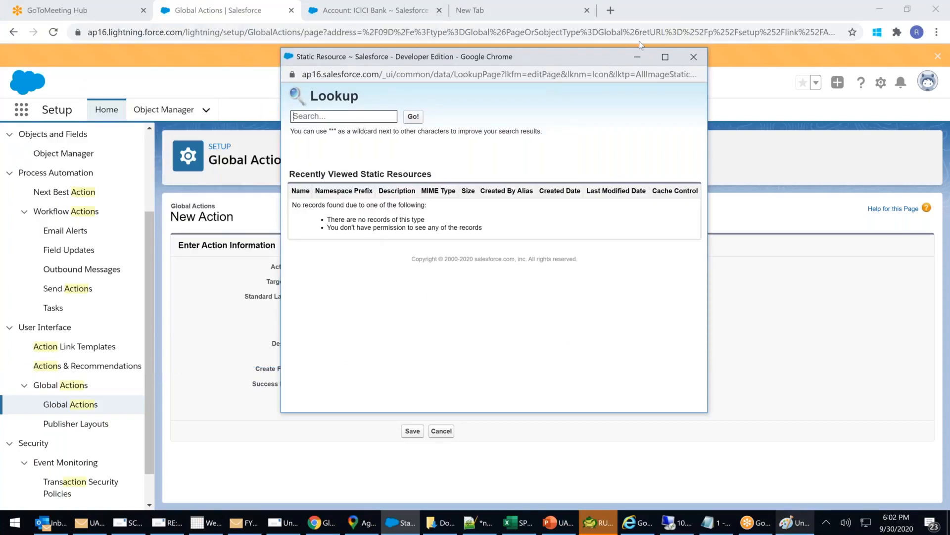
click(693, 56)
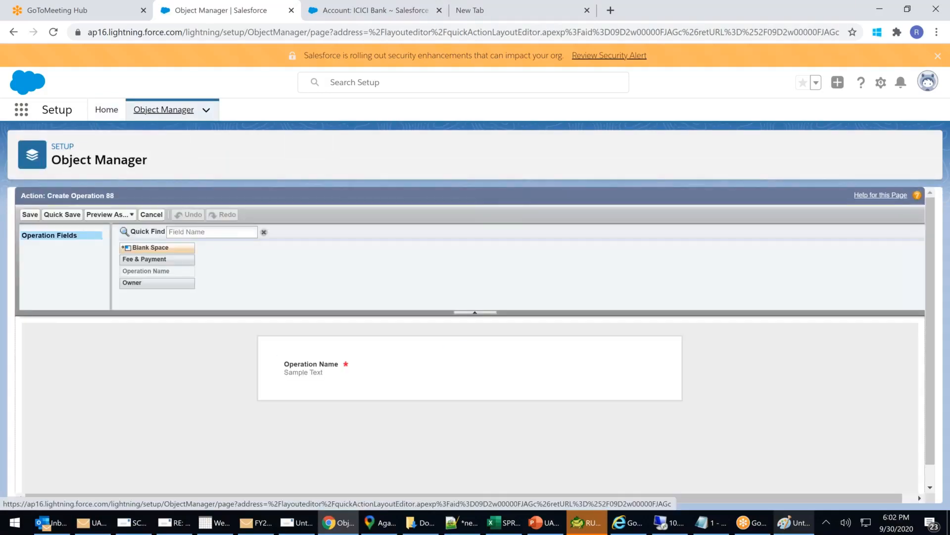
Place the Fee & Payment field from the Operation Fields palette below Operation Name.
mouse_move(338, 382)
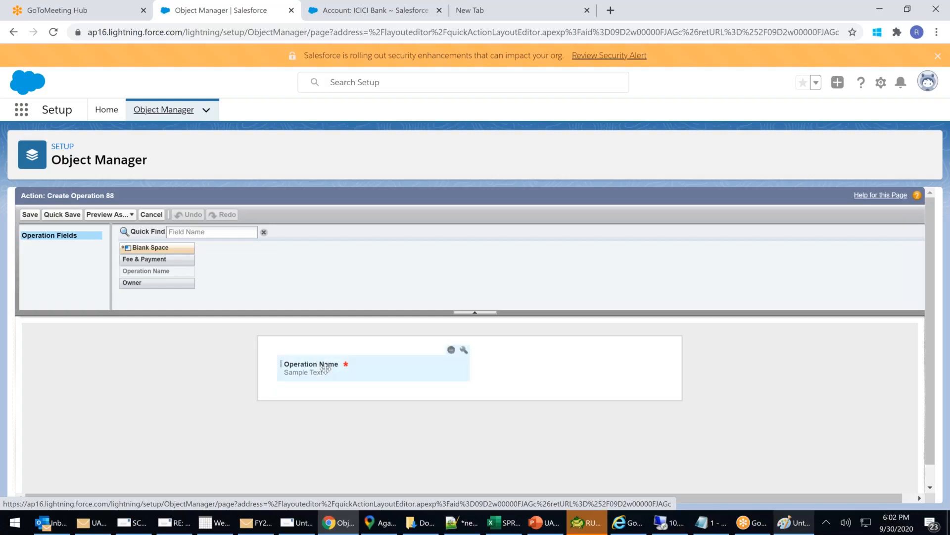
click(223, 231)
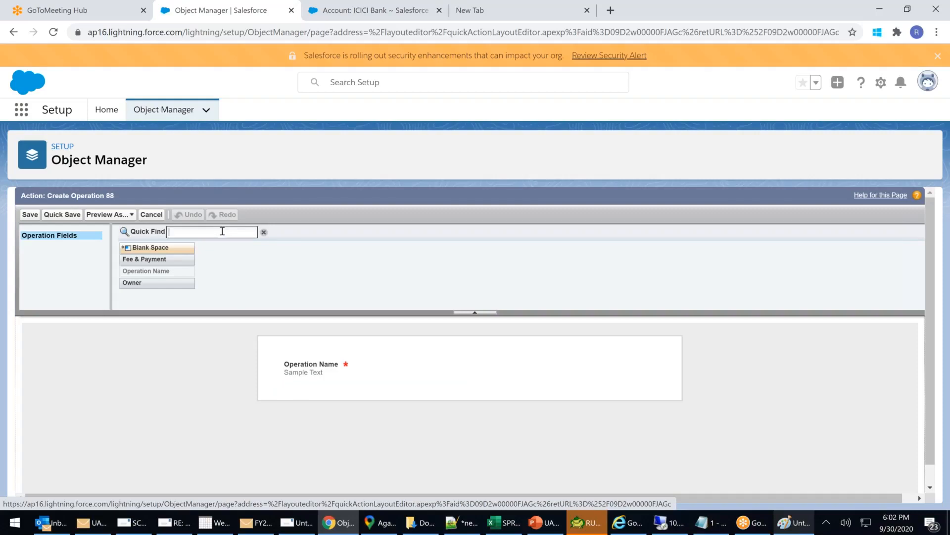
text(e)
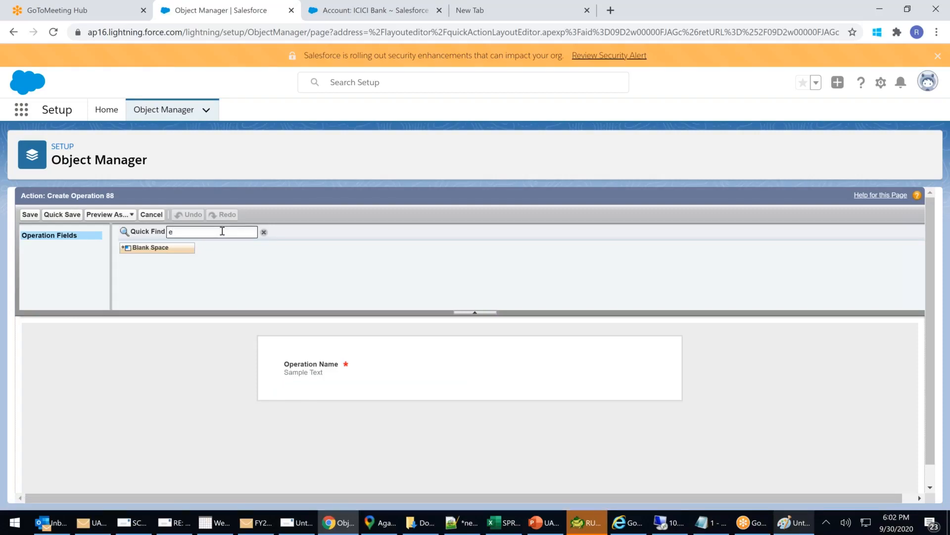
key(BackSpace)
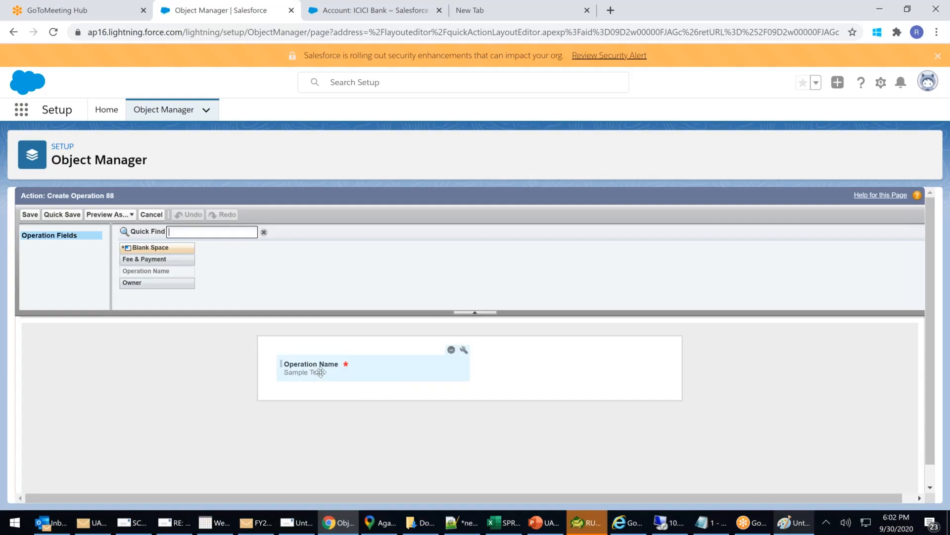
drag(161, 259, 417, 370)
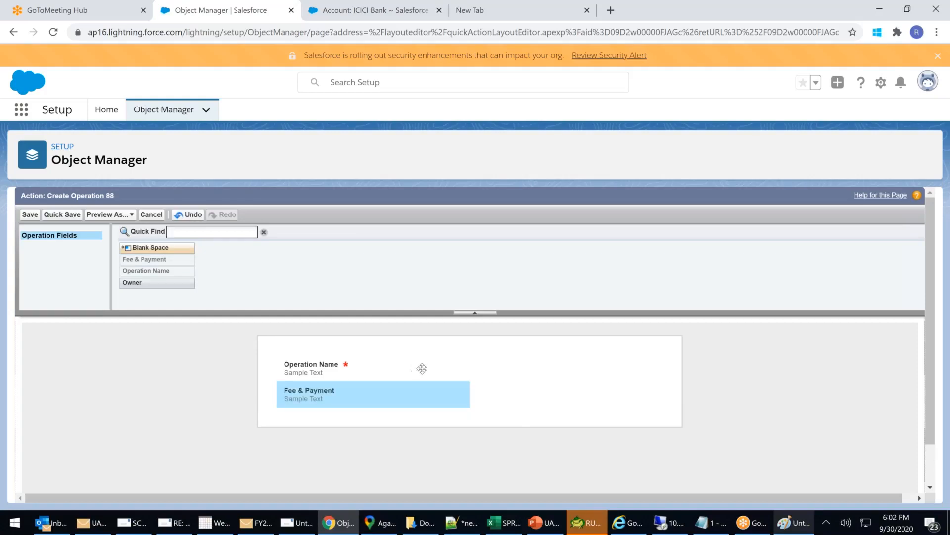
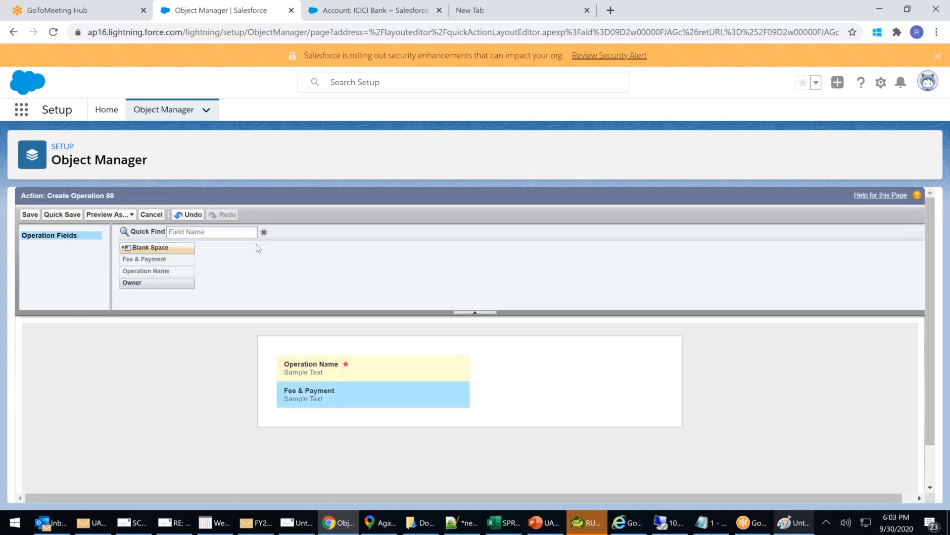
Save the Create Operation 88 layout and add a predefined value for the Operation Name field.
click(196, 232)
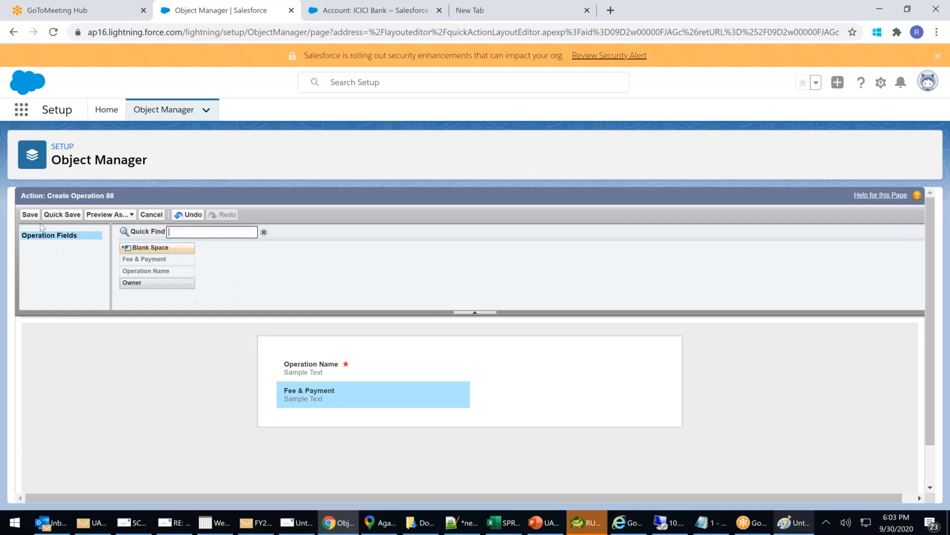
click(28, 215)
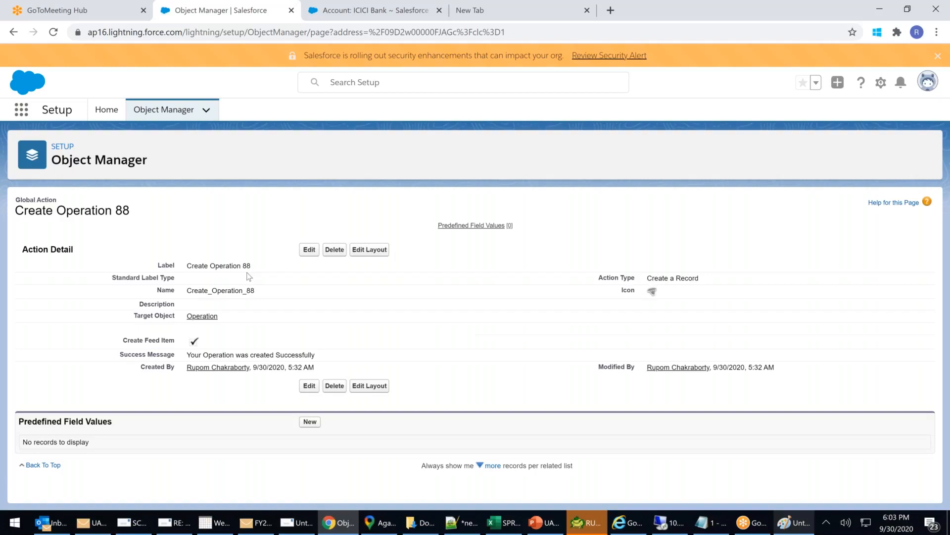
click(309, 423)
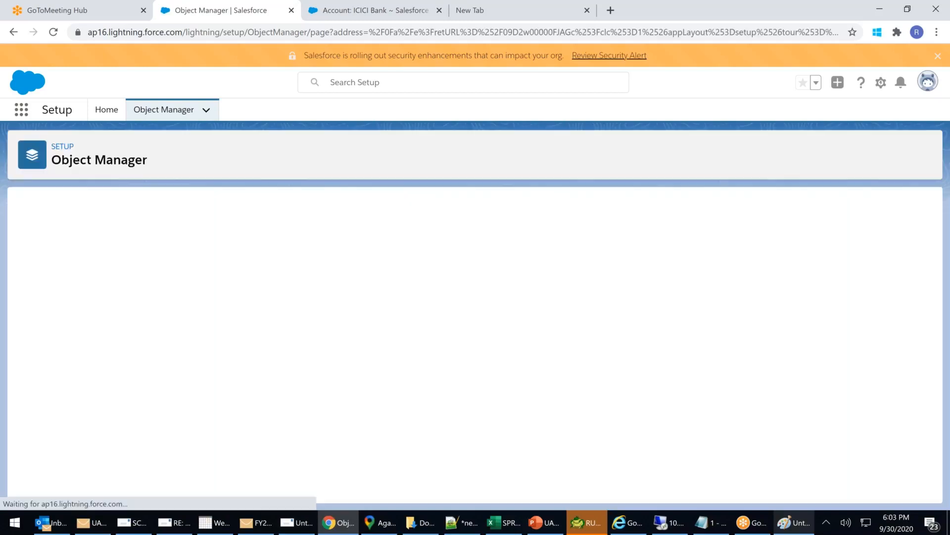
click(240, 286)
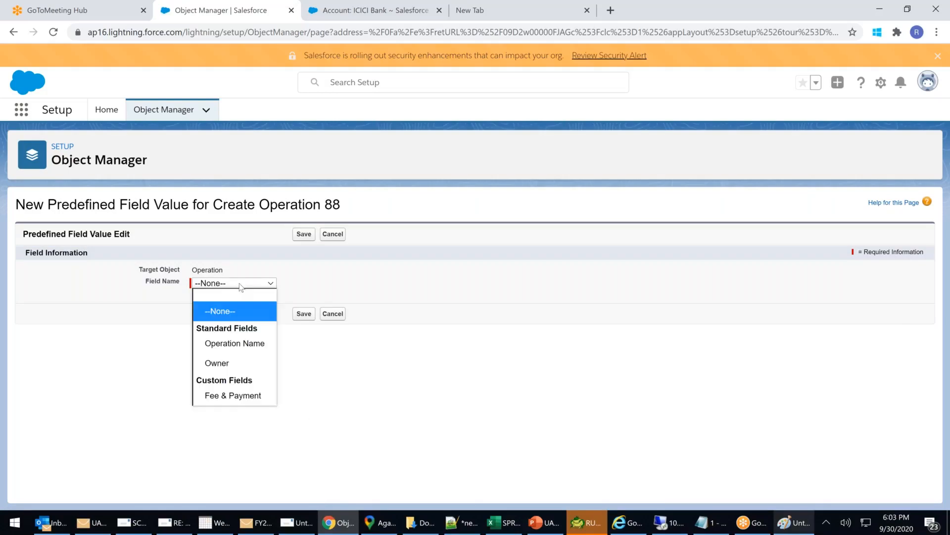
click(243, 297)
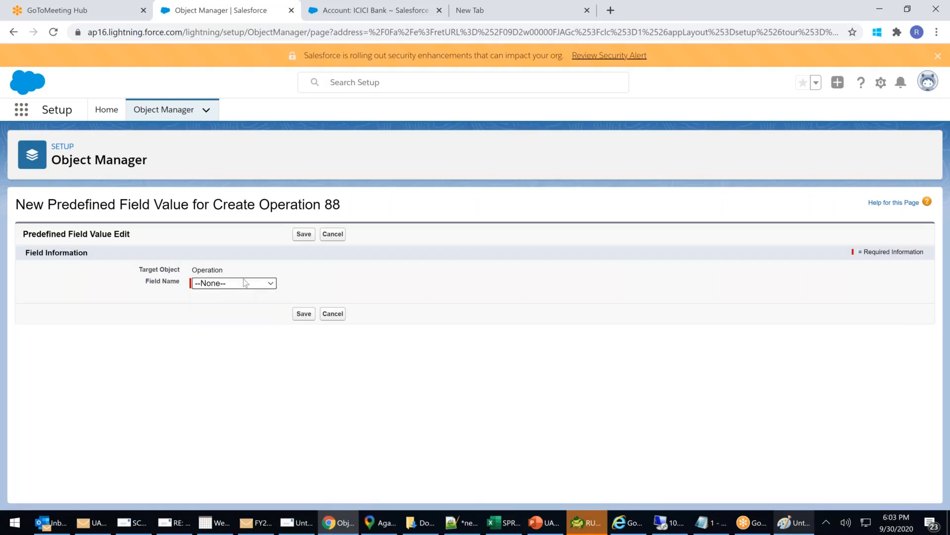
click(245, 283)
click(238, 351)
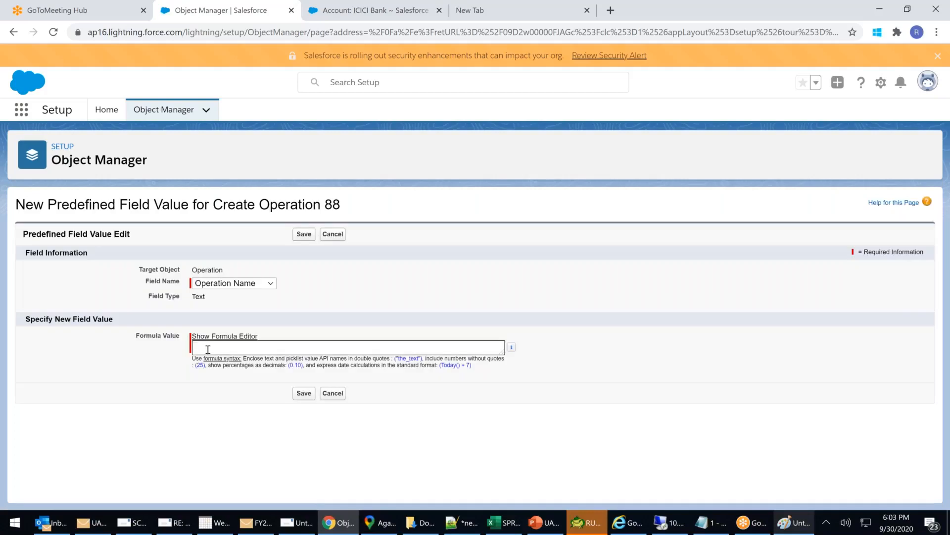
Enter the value "System Created . Please fill with Correct Operation", fixing the typo, and save.
text("")
text(System Cr)
text(eated )
text(. Plaese fill)
text( with Co)
text(rrect Operat)
text(ion)
right_click(284, 346)
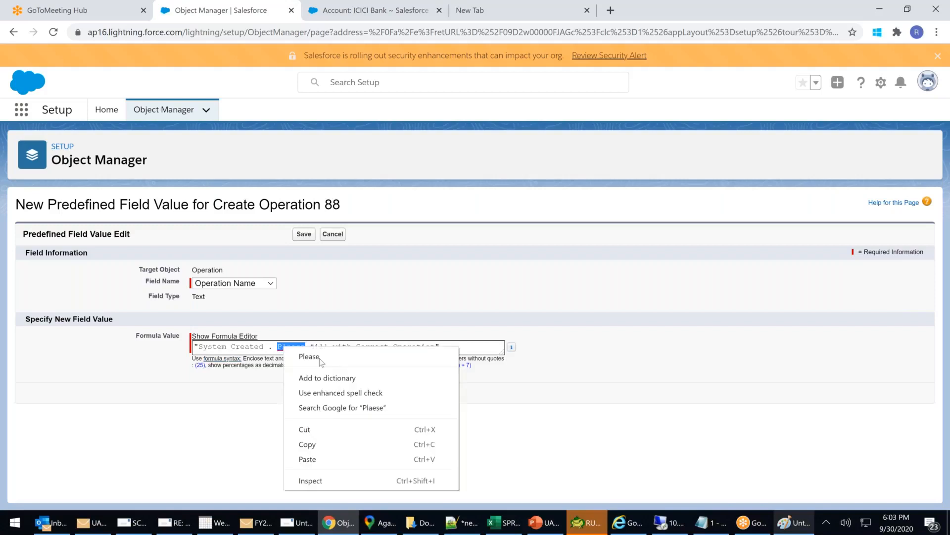
click(322, 358)
click(304, 393)
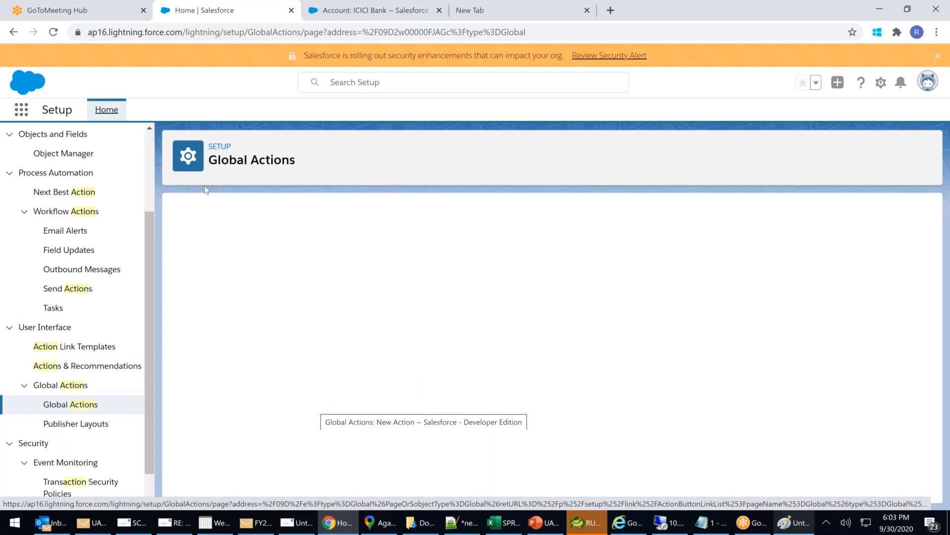
Start a new Create a Record global action targeting the Applicant object.
click(84, 405)
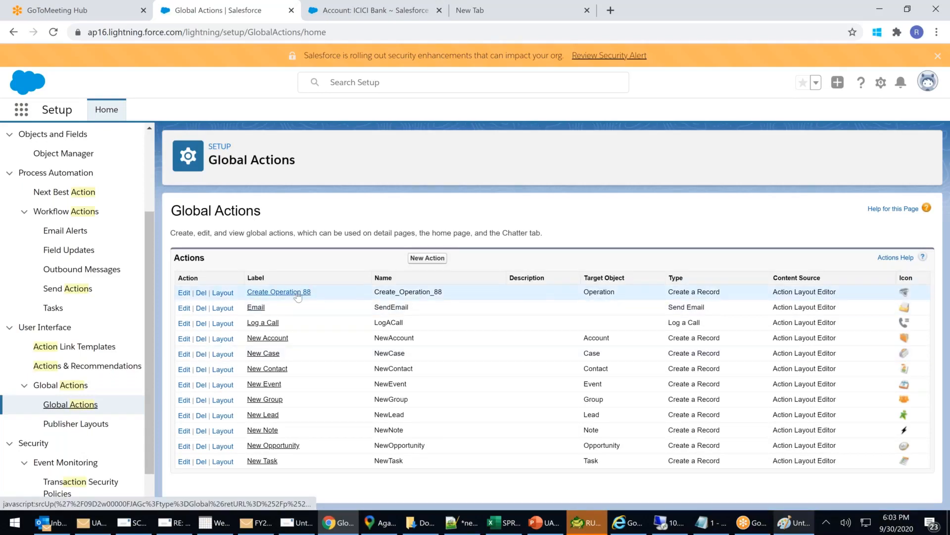
click(430, 259)
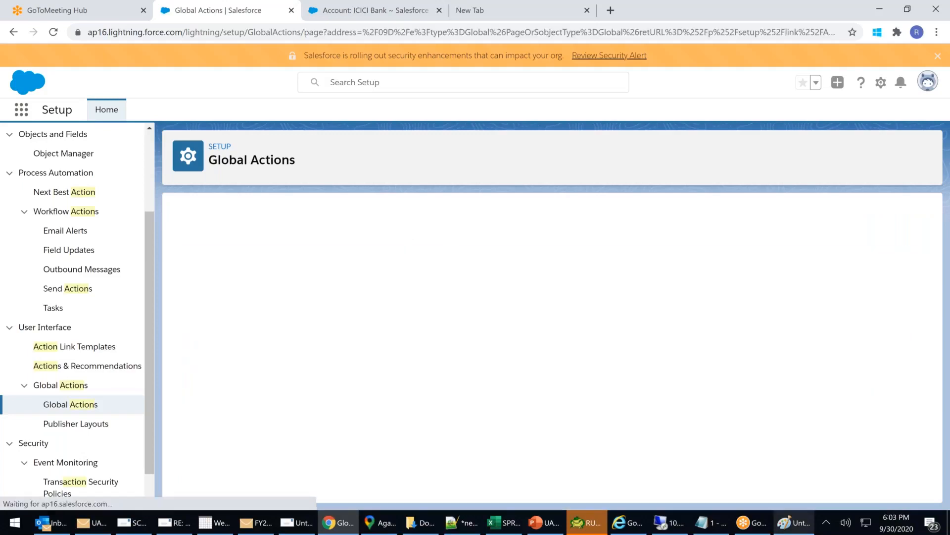
click(376, 271)
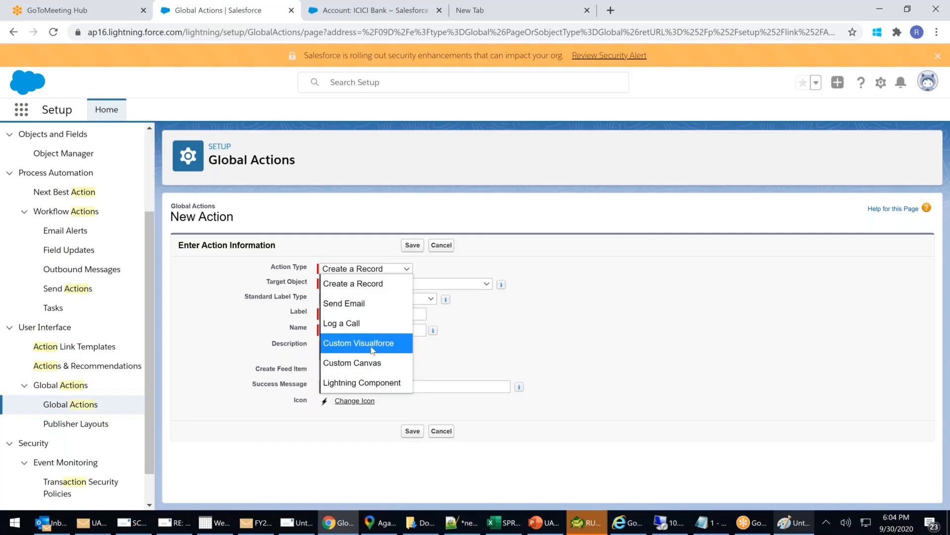
click(367, 289)
click(363, 284)
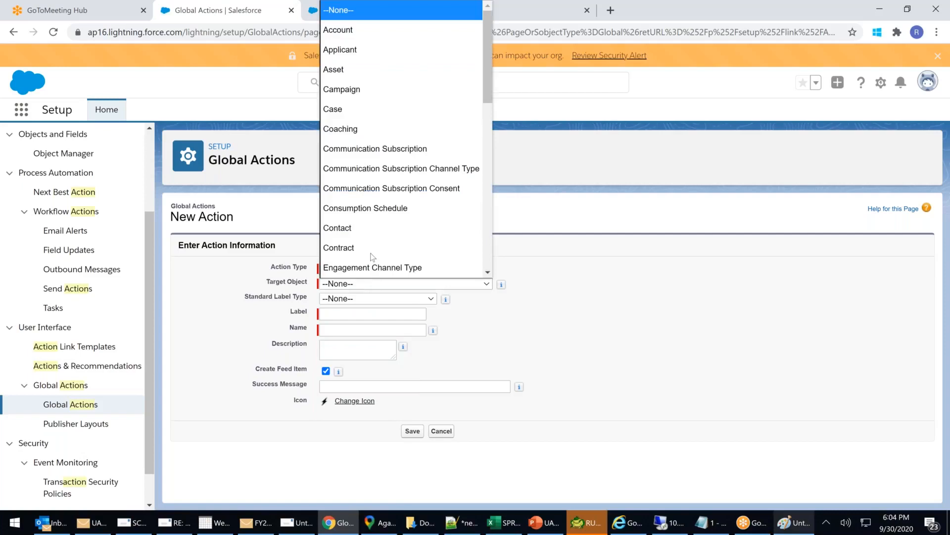
click(345, 50)
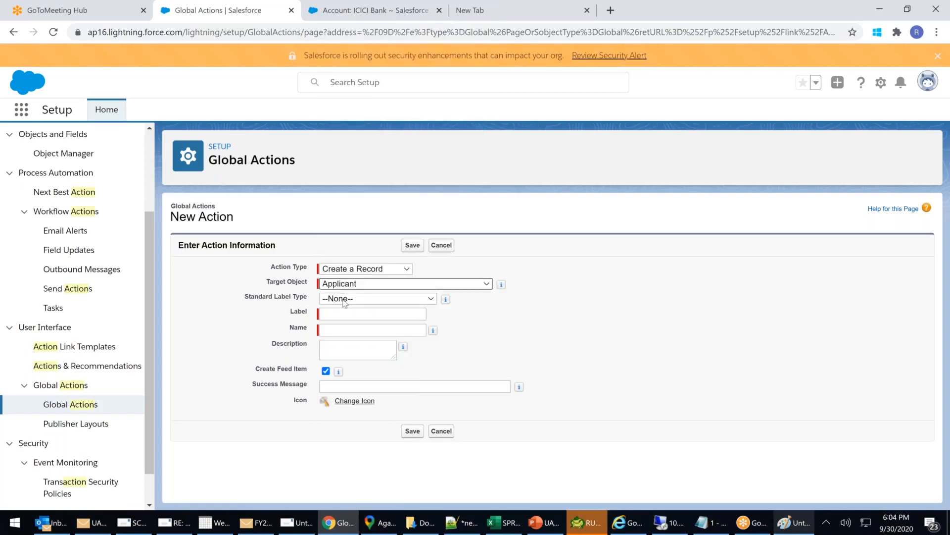
Label it 'Create Applicant 99', set success message 'Applicant Created', and save.
click(352, 313)
text(C)
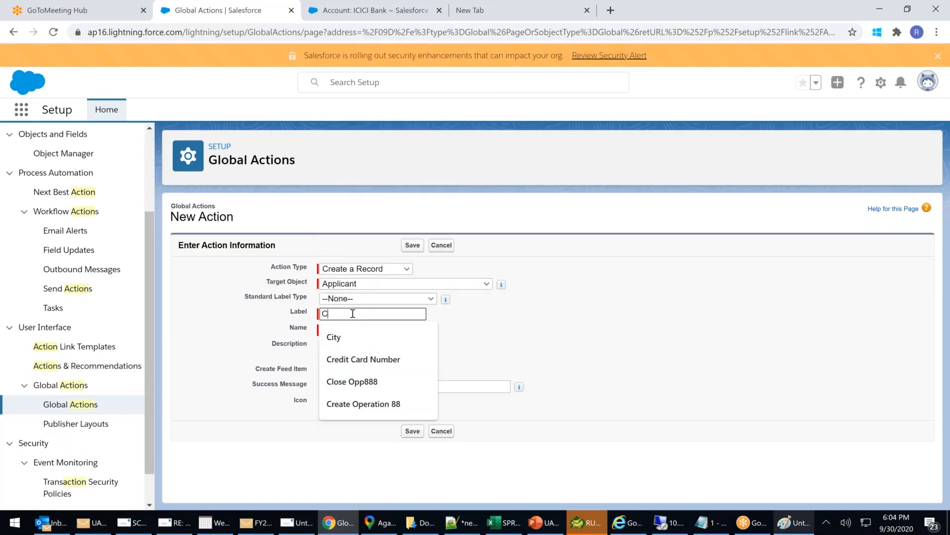
text(reate Ap)
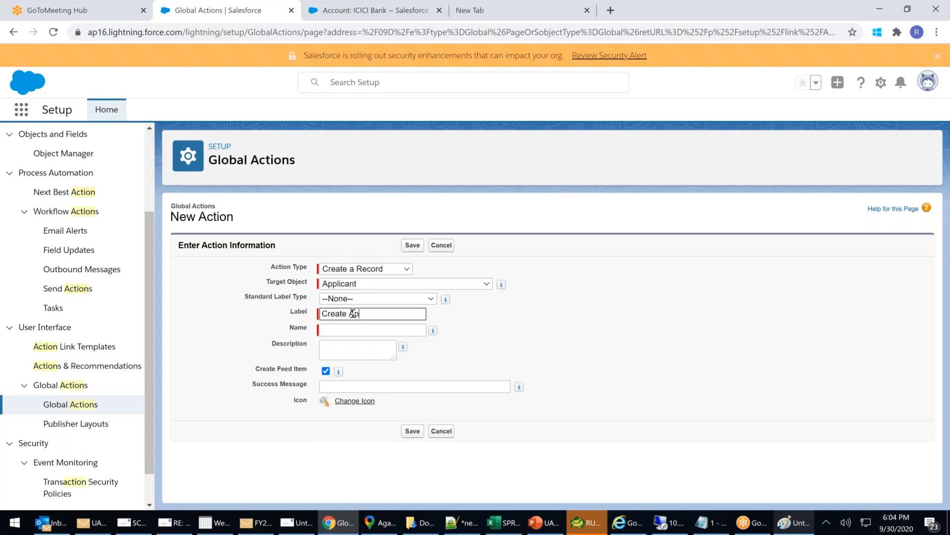
text(plicant 99)
click(357, 385)
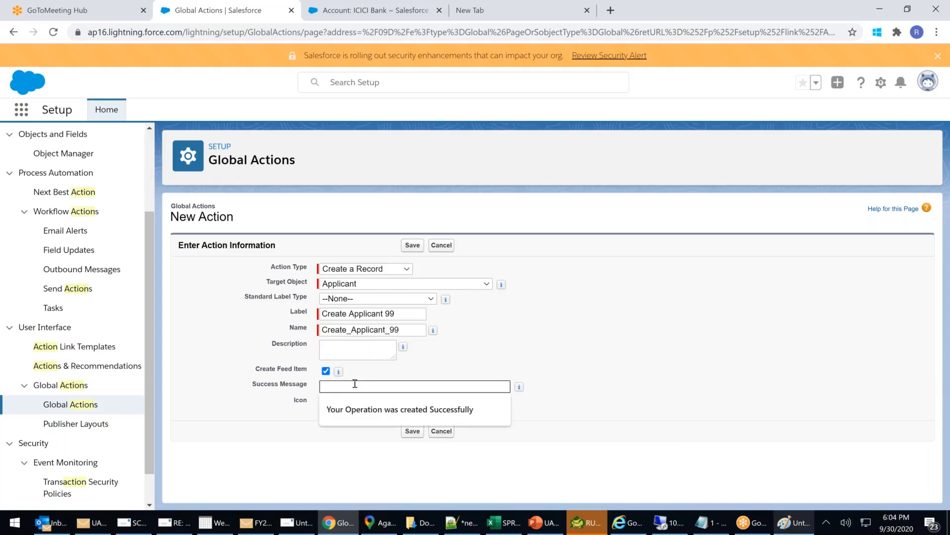
text(App)
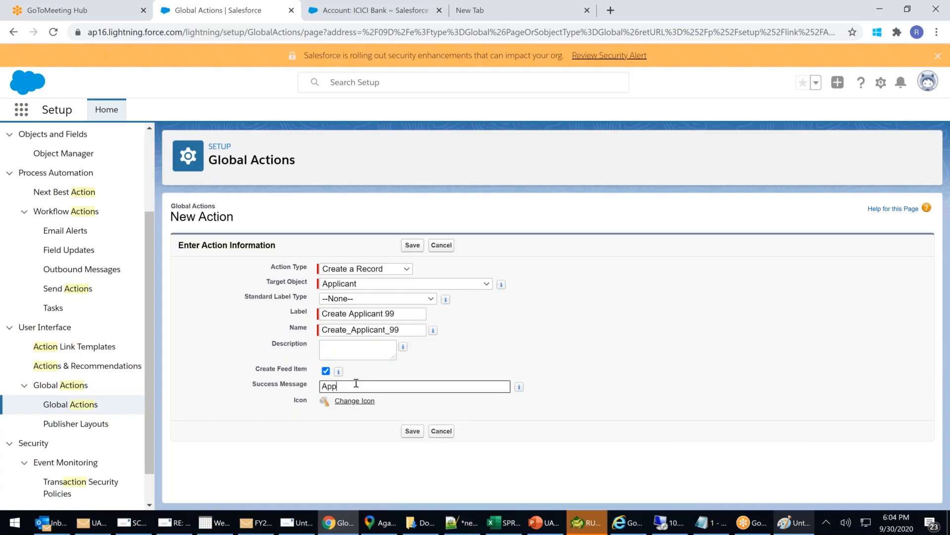
text(licant Created)
click(413, 432)
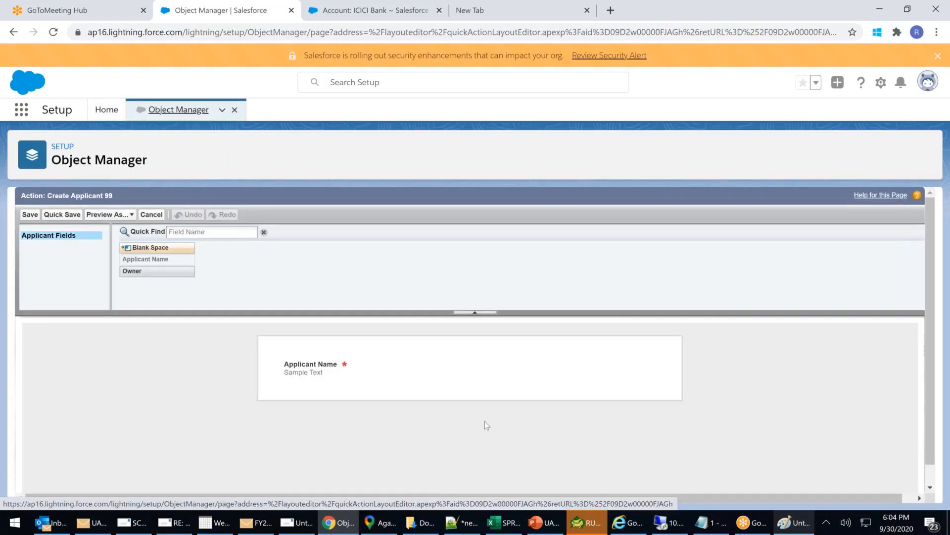
Save the Create Applicant 99 layout and add a predefined value for Applicant Name.
mouse_move(302, 372)
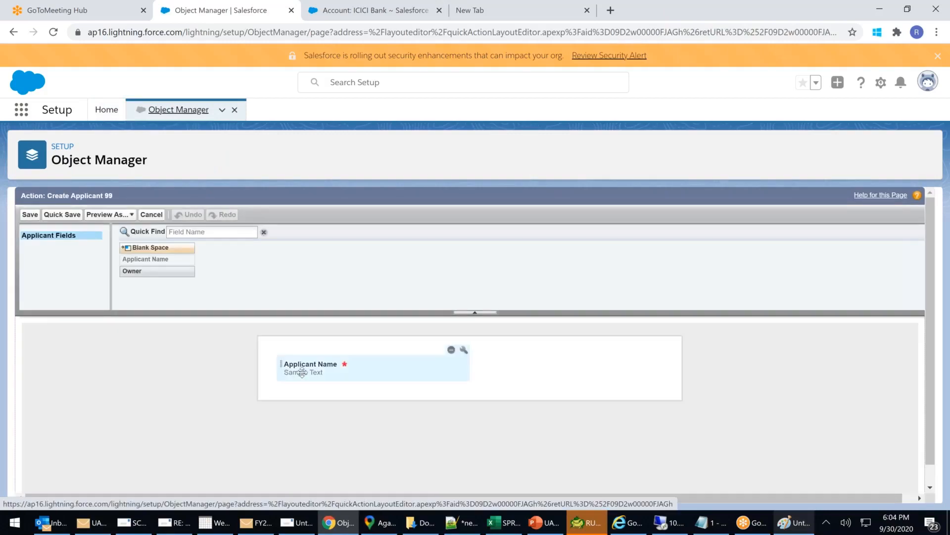
click(30, 214)
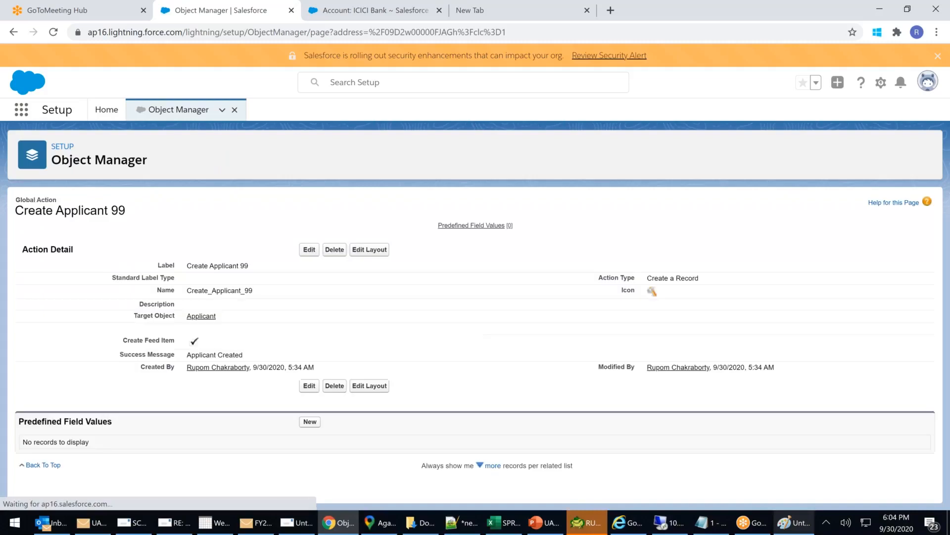
click(310, 422)
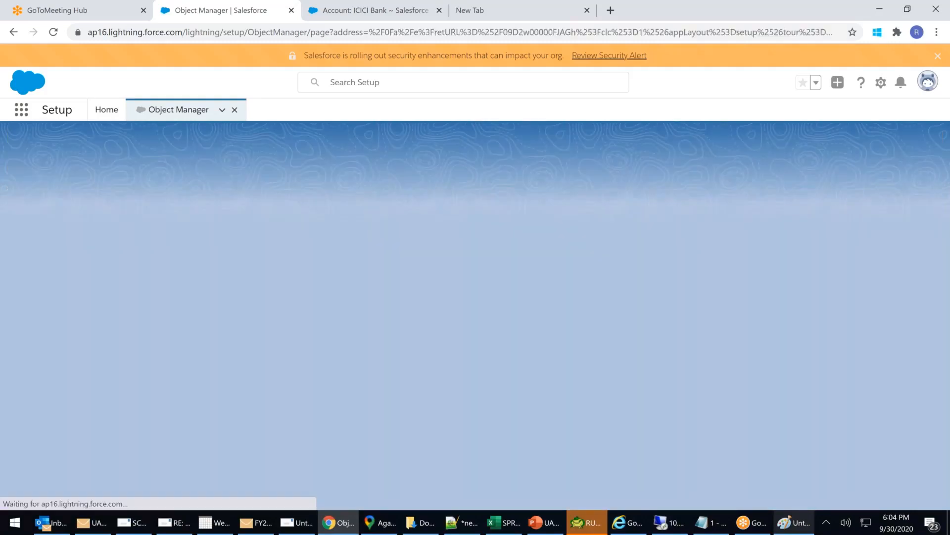
click(233, 281)
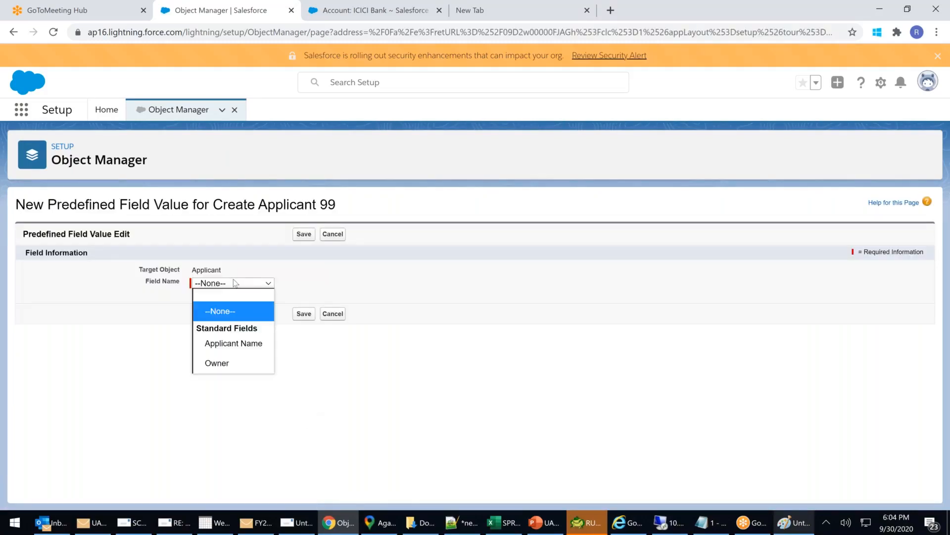
click(236, 344)
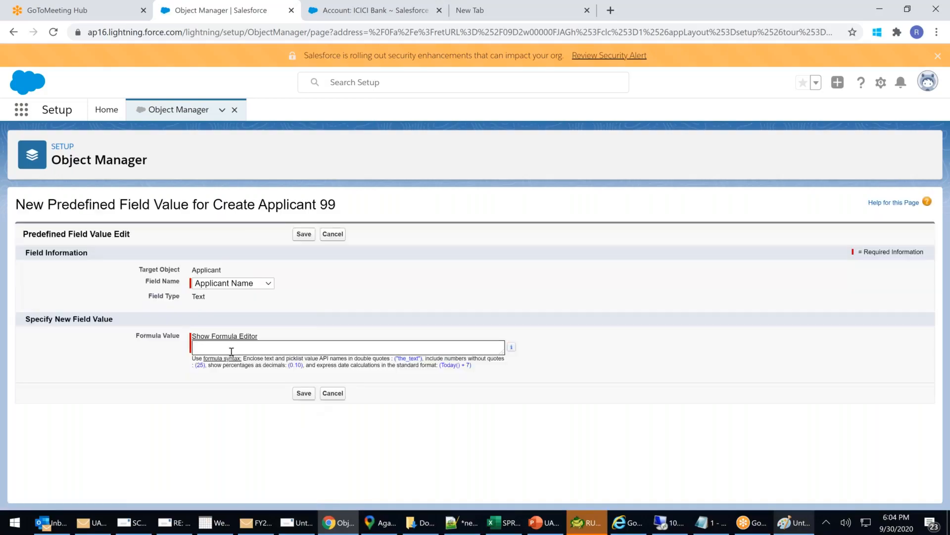
Enter a quoted person's name as the formula value and save it.
text("")
key(Left)
text(Rupon)
key(BackSpace)
text(m)
click(308, 395)
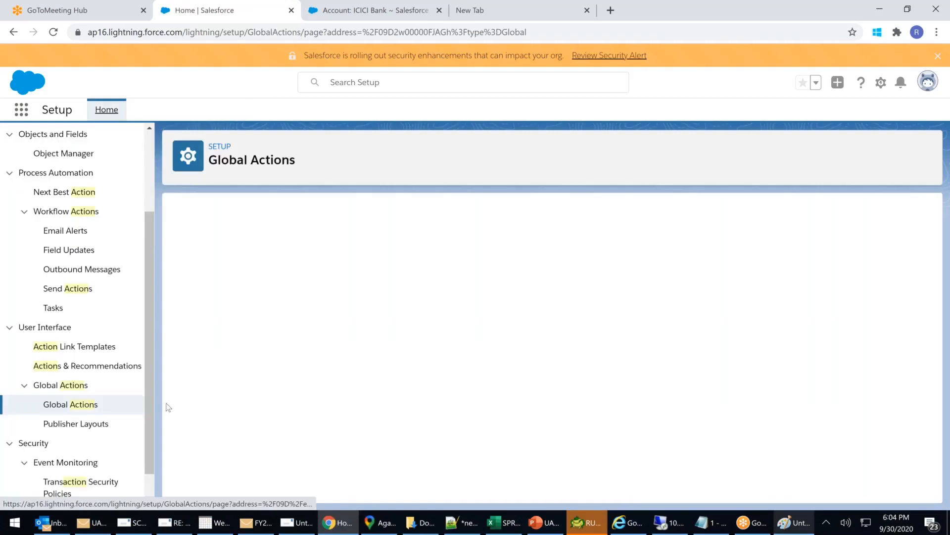
Open Object Manager from Setup and scroll the object list down to Fee & Payment.
click(89, 409)
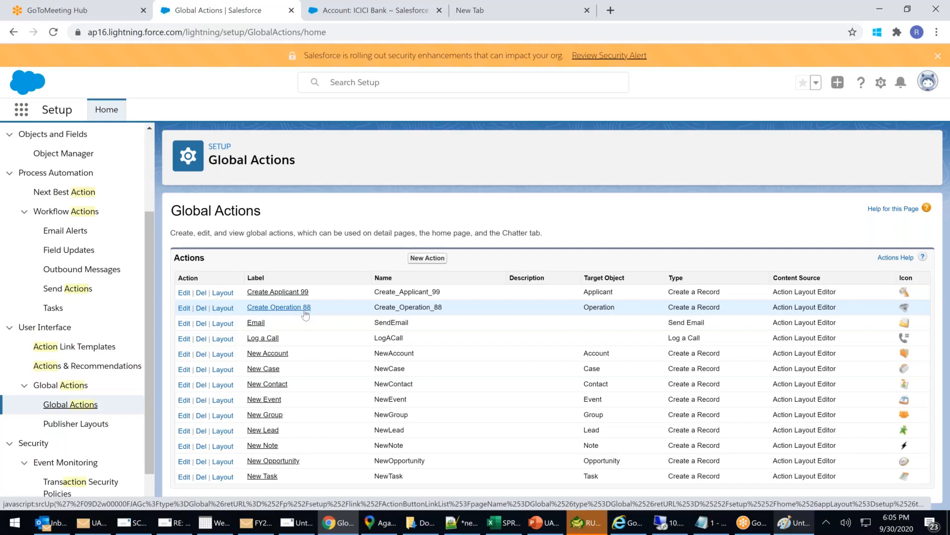
scroll(148, 208, up, 1)
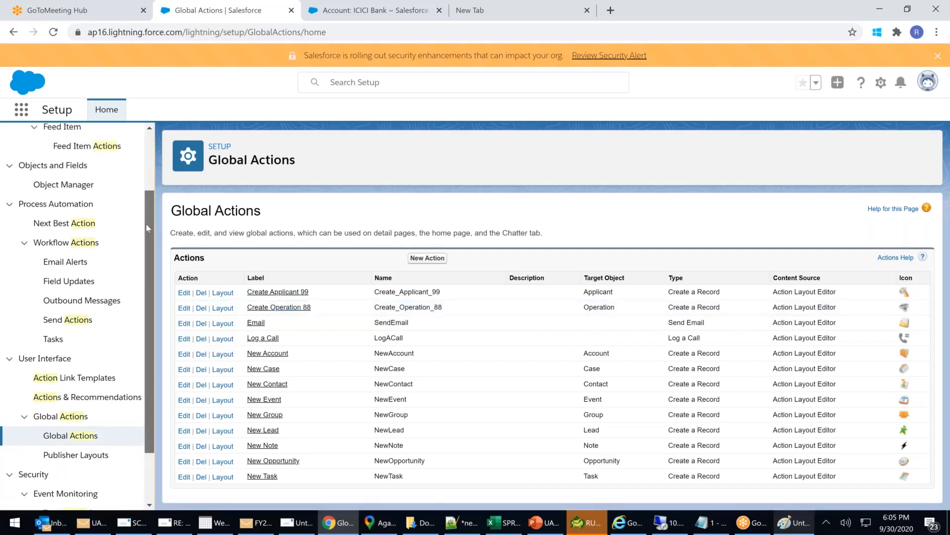
scroll(147, 228, down, 1)
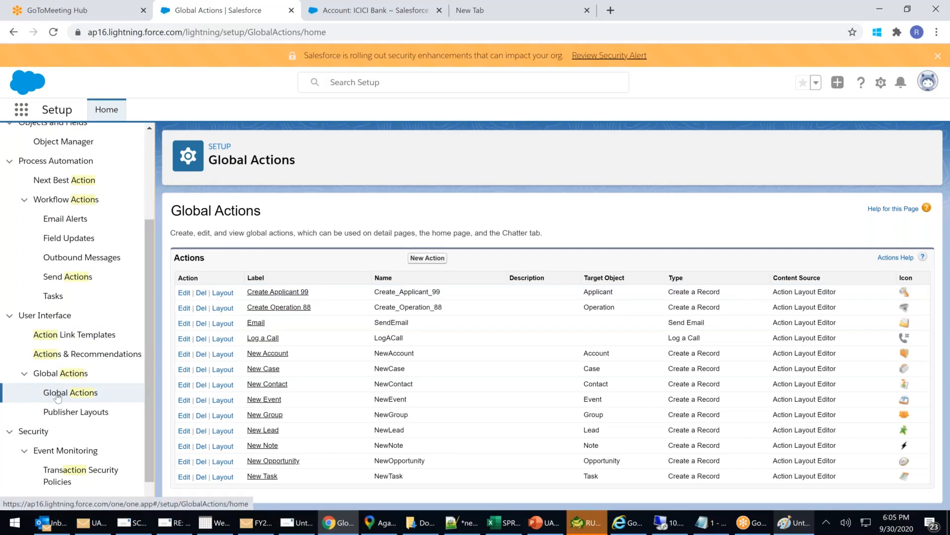
scroll(57, 396, up, 3)
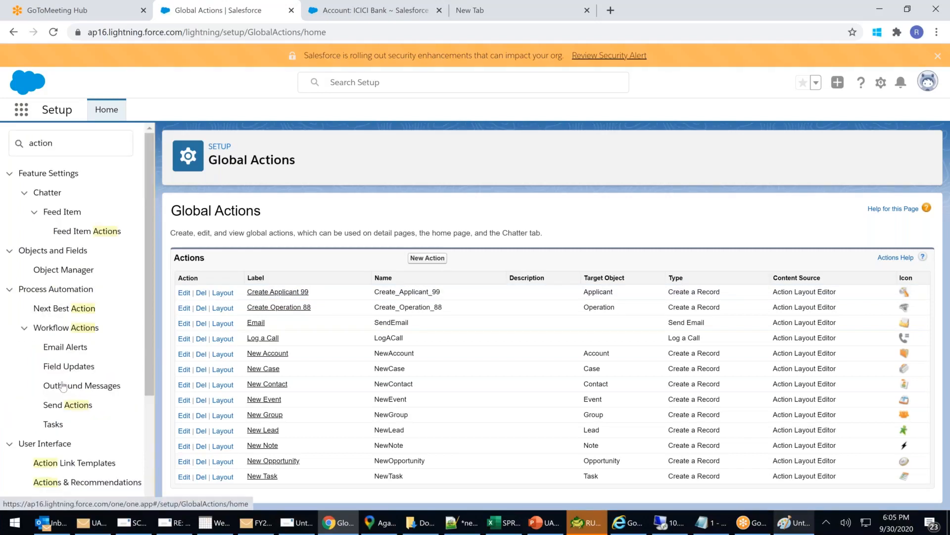
click(63, 269)
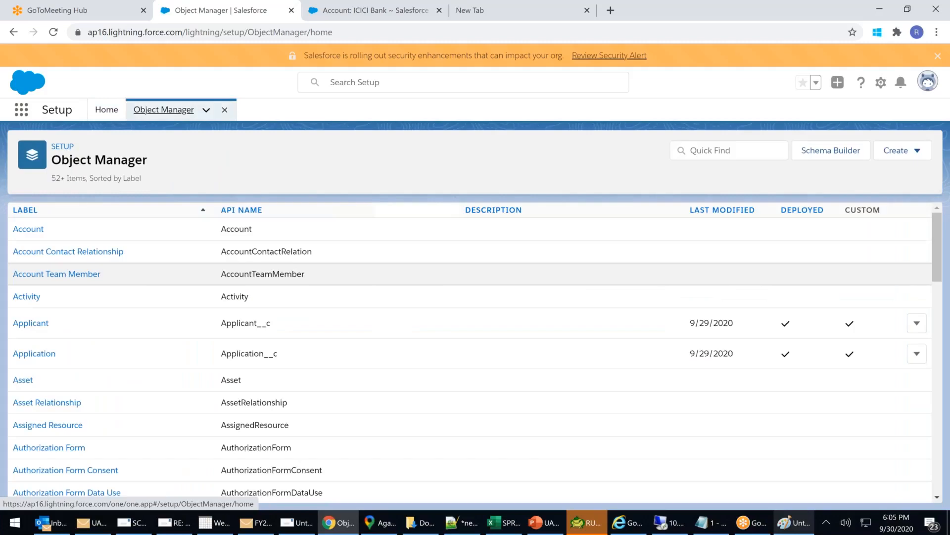
scroll(132, 384, down, 5)
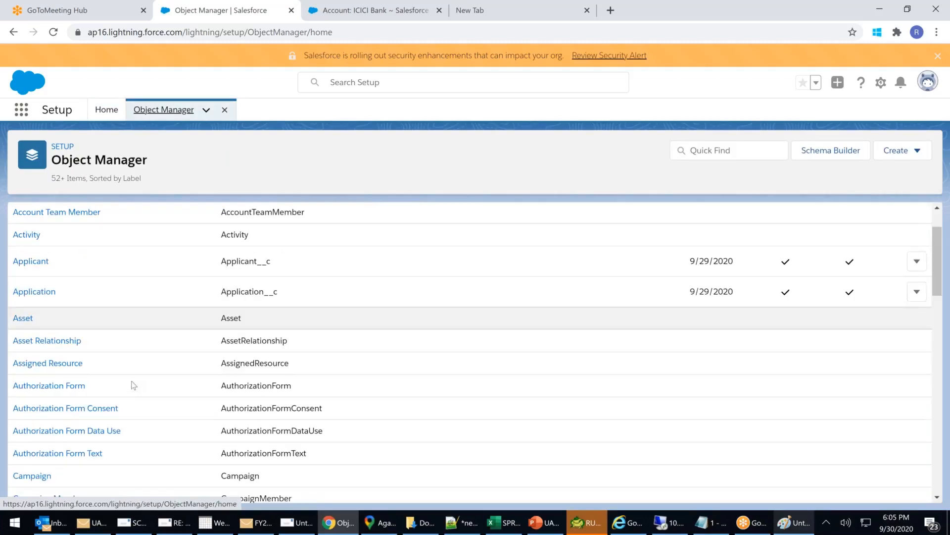
scroll(133, 384, down, 7)
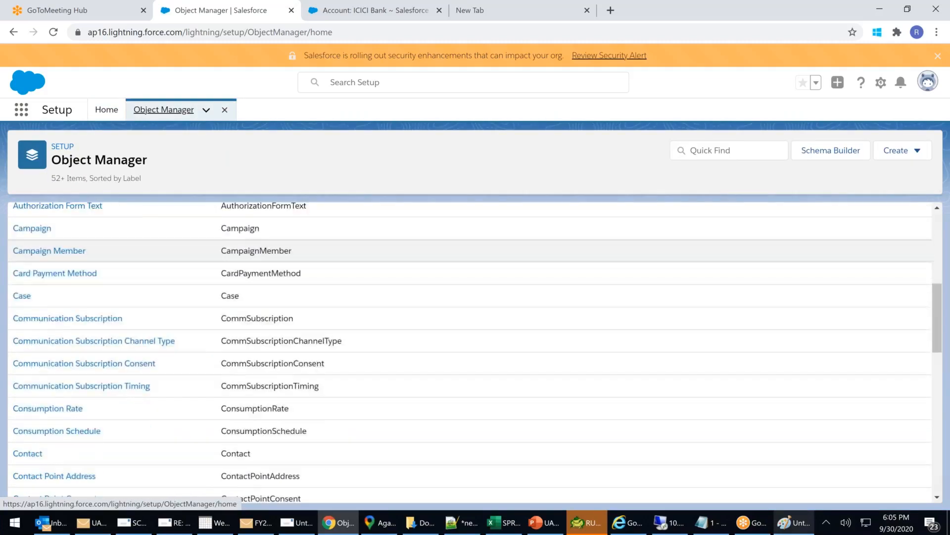
scroll(132, 384, up, 10)
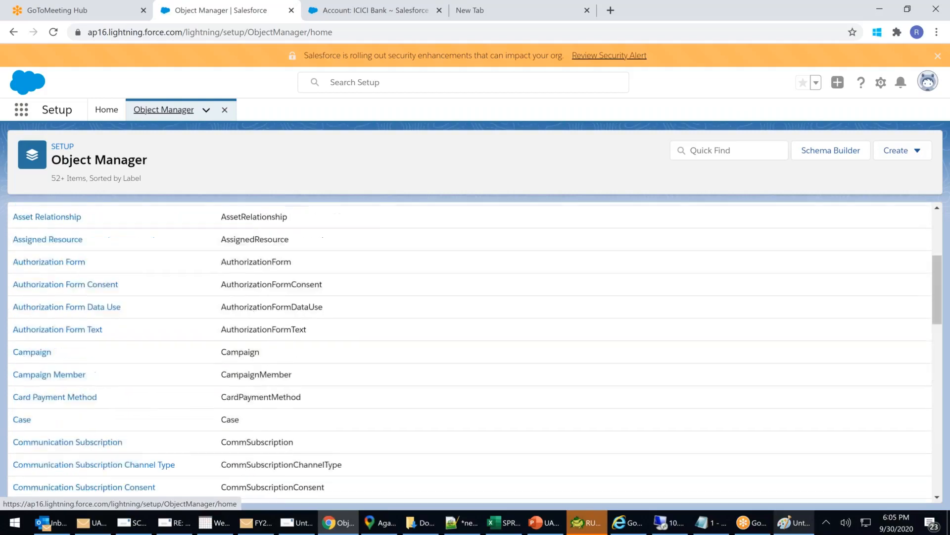
scroll(132, 384, down, 9)
scroll(45, 352, down, 5)
Open Fee & Payment Layout in the layout editor with the Quick Actions palette shown.
click(40, 351)
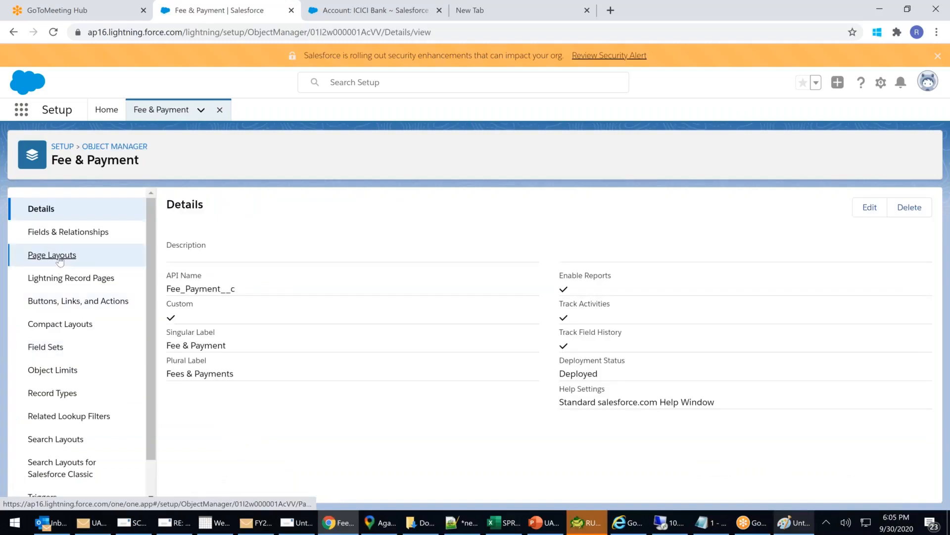
click(58, 258)
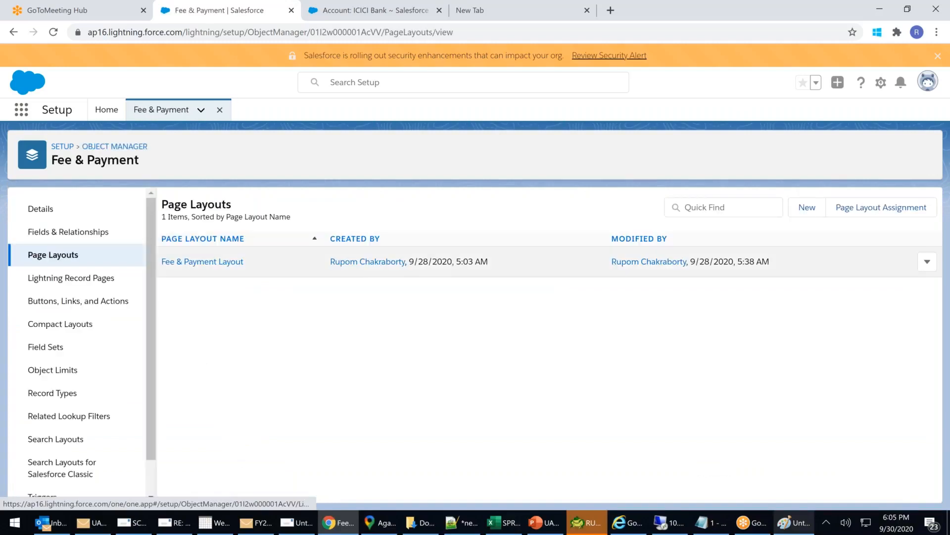
click(208, 265)
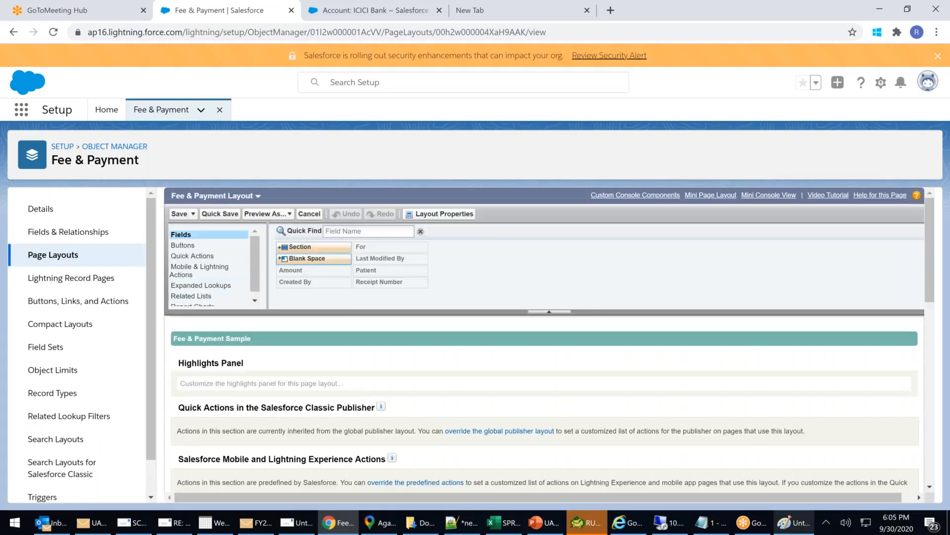
drag(259, 257, 260, 261)
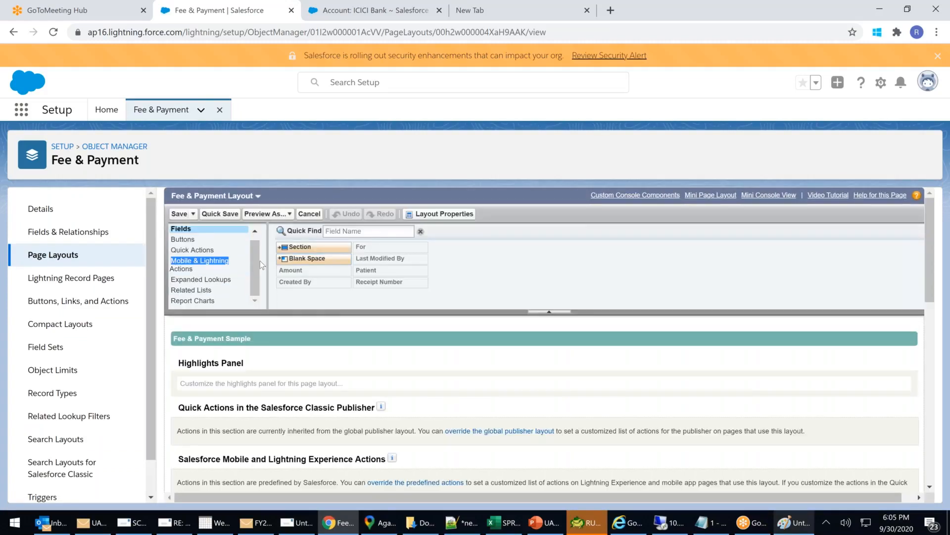
click(210, 251)
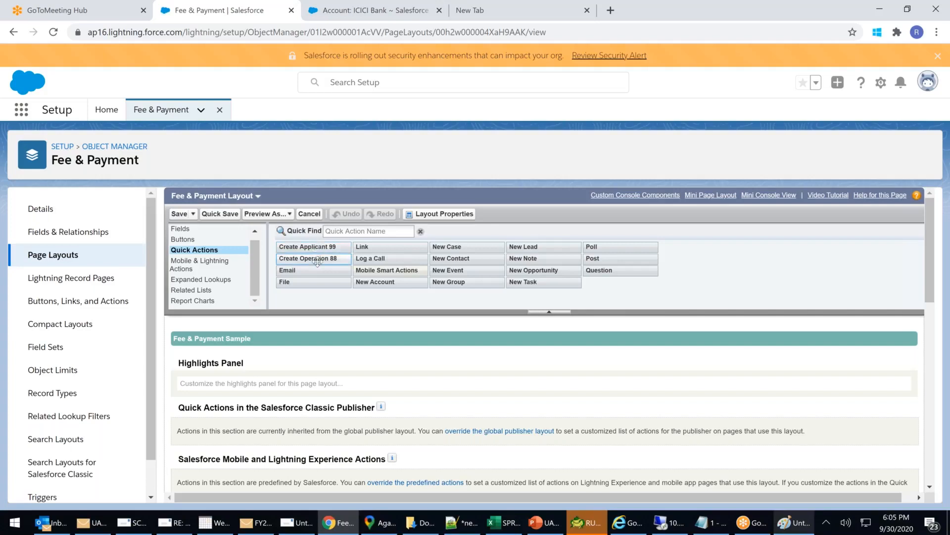
In the Classic tab, open ICICI Bank from the Accounts list and review its details.
mouse_move(322, 249)
click(376, 10)
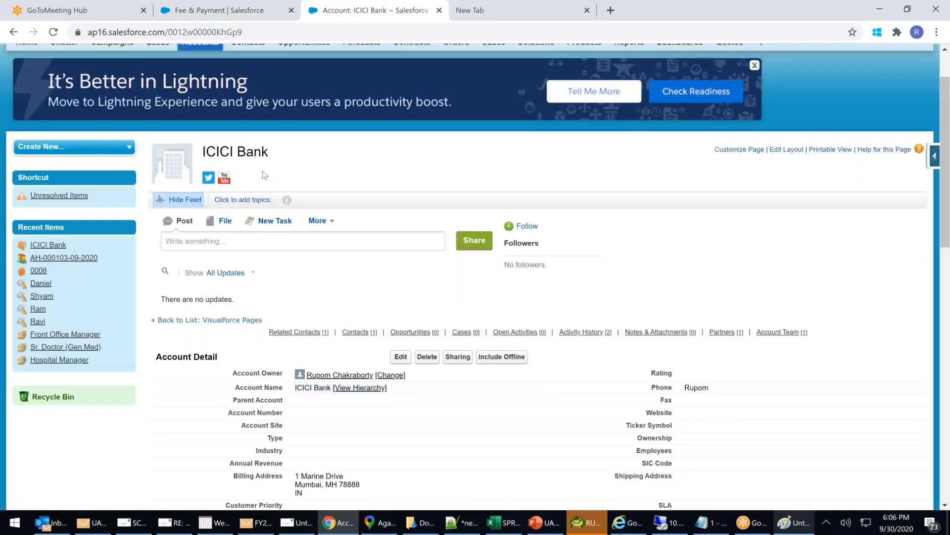
scroll(229, 128, up, 2)
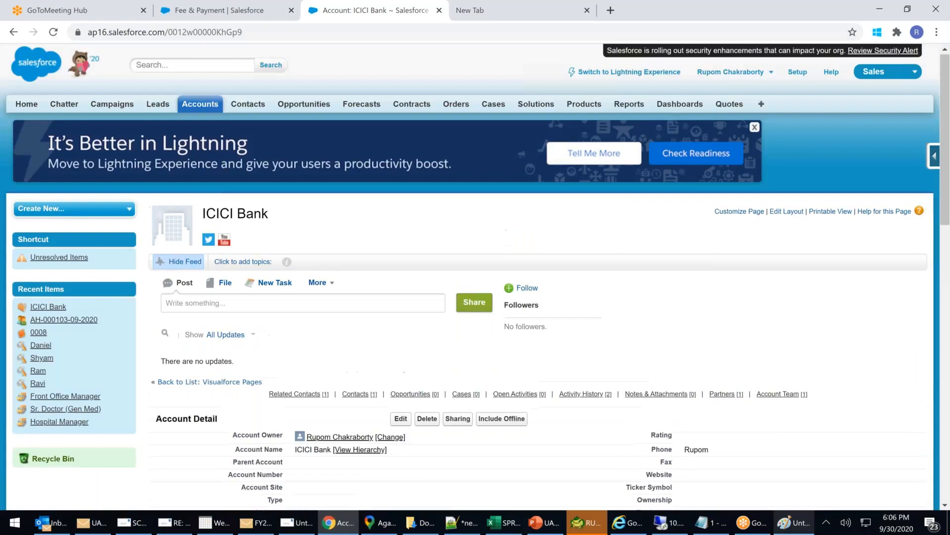
click(209, 106)
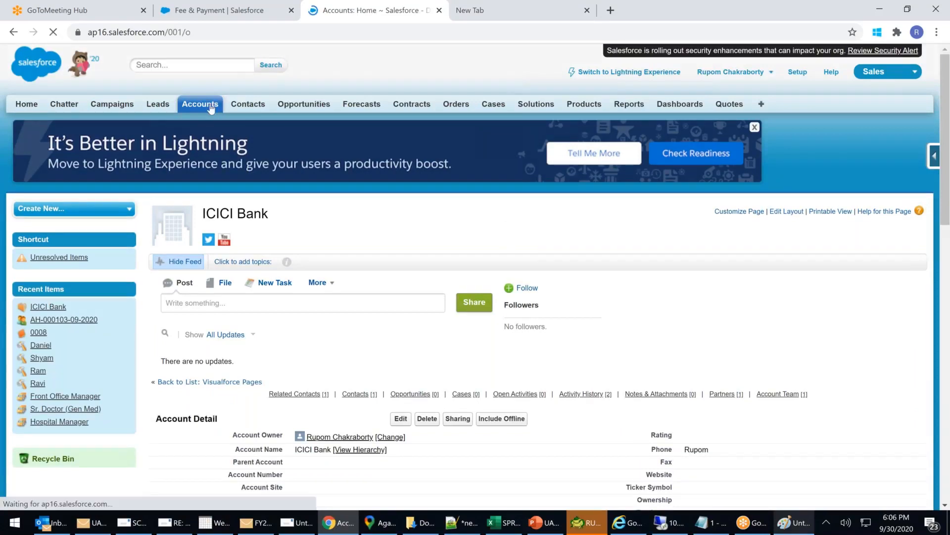
click(170, 313)
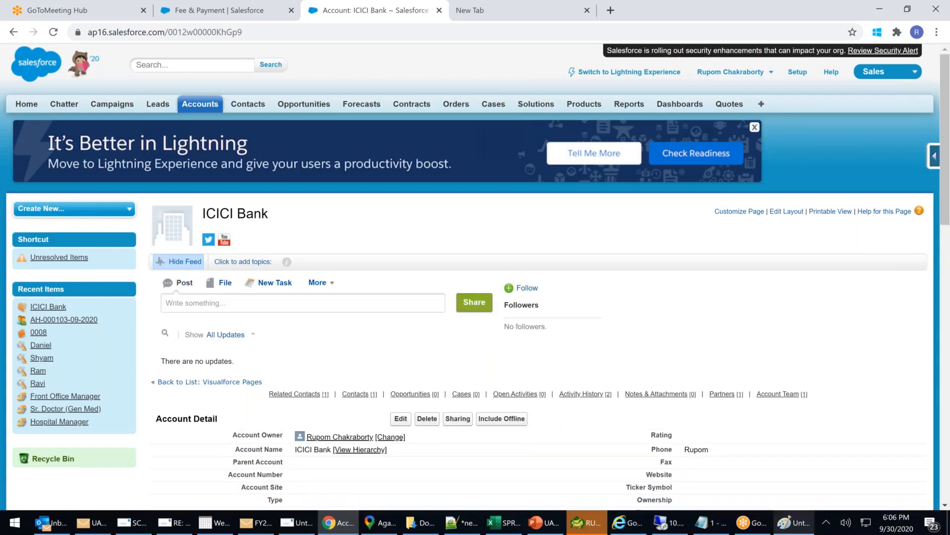
scroll(475, 277, down, 5)
scroll(420, 448, down, 1)
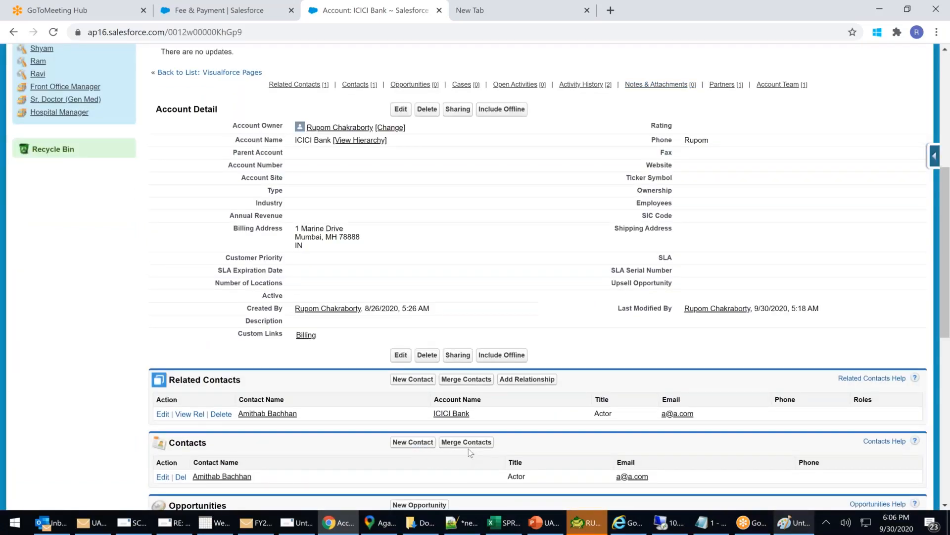
scroll(468, 448, up, 1)
scroll(468, 451, up, 3)
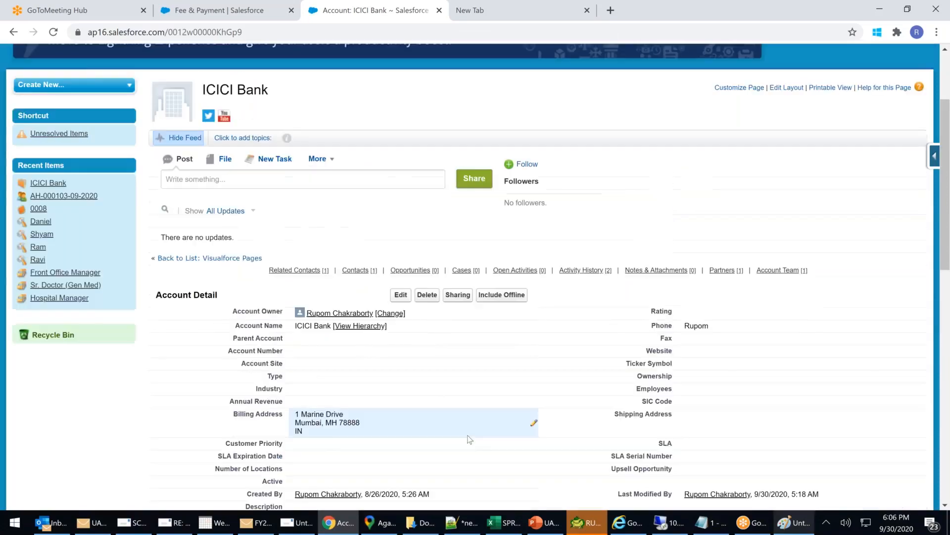
Check the Create New menu and scroll through ICICI Bank's related contacts.
click(114, 87)
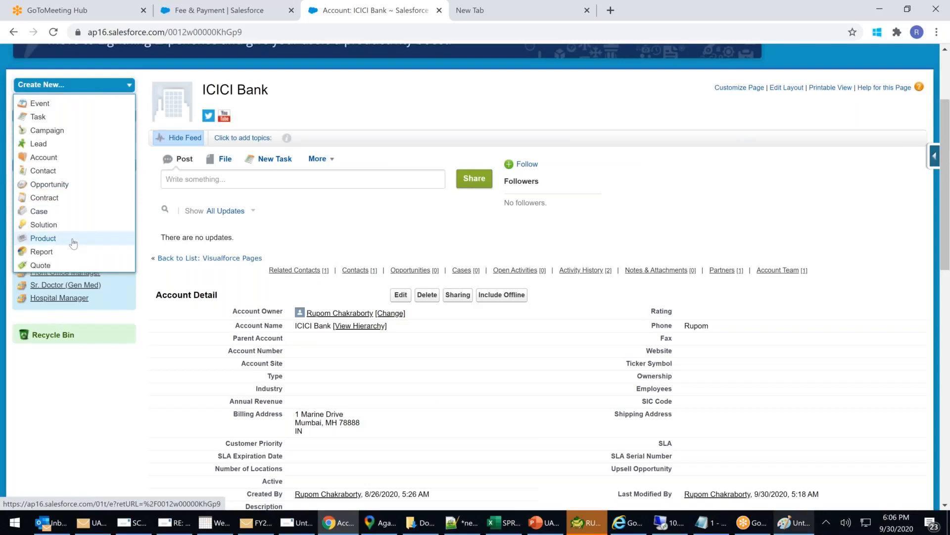
scroll(73, 243, down, 1)
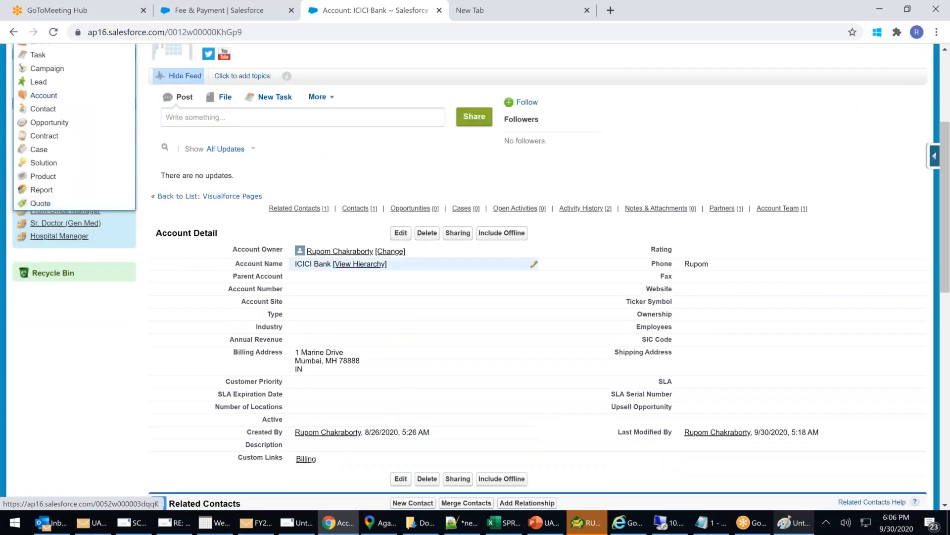
scroll(613, 450, up, 2)
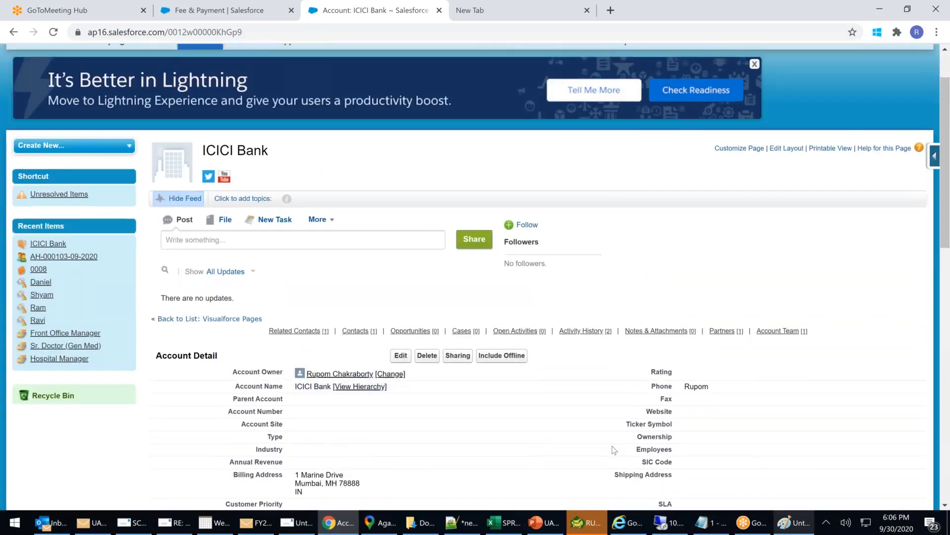
scroll(743, 204, down, 2)
scroll(743, 204, up, 3)
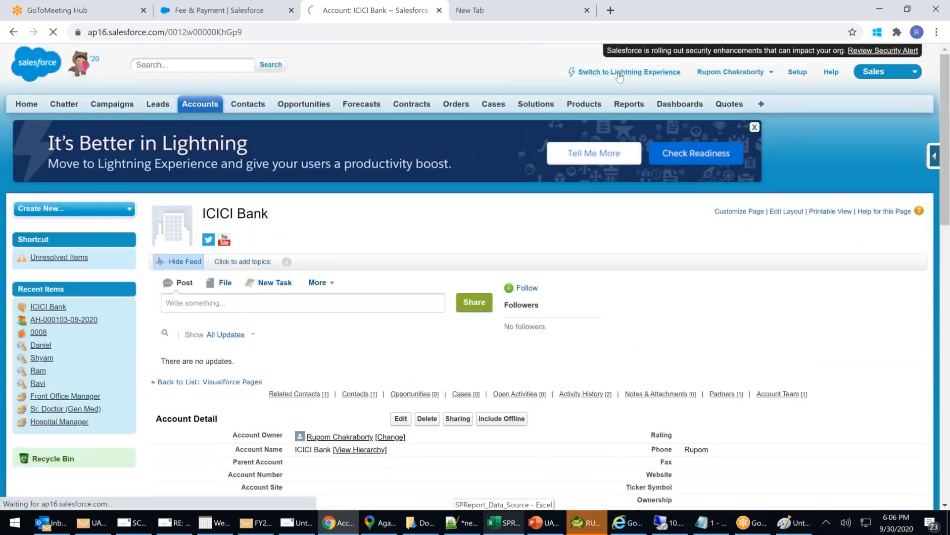
Switch ICICI Bank to Lightning Experience and glance at the app list.
click(618, 71)
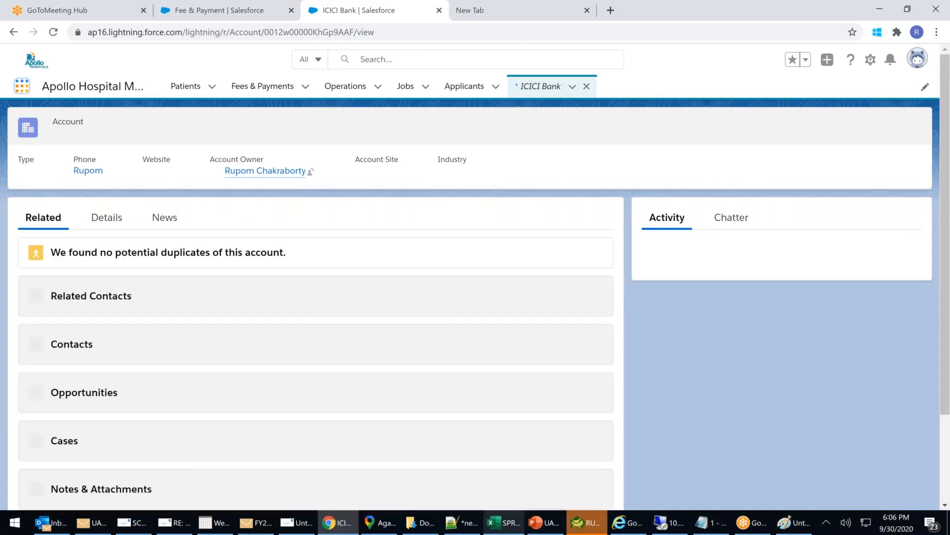
click(21, 88)
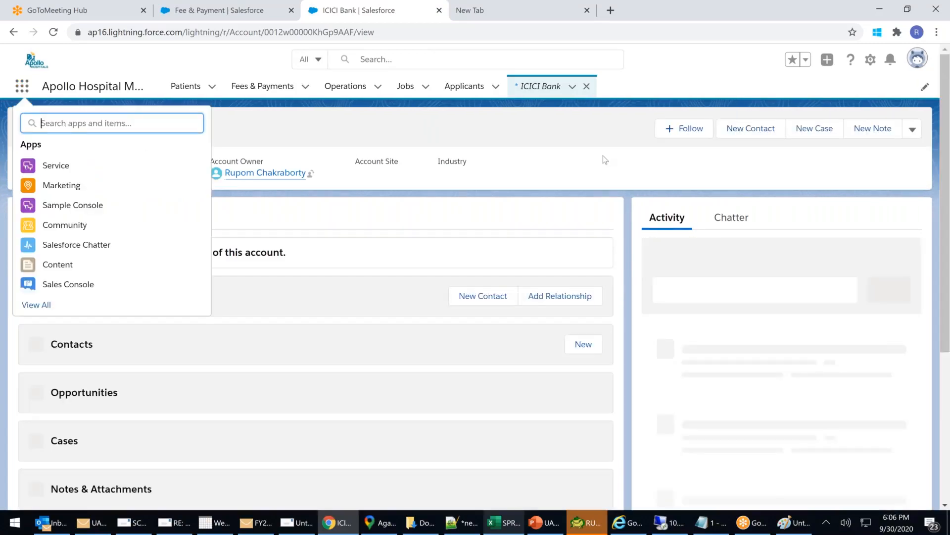
click(378, 208)
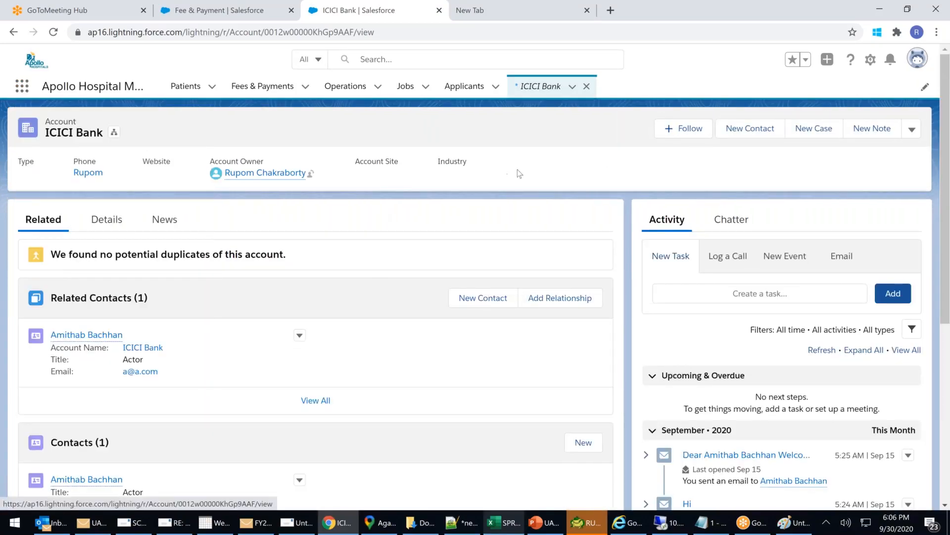
Look over a new ICICI Bank case form's contact, subject and status fields, then discard it.
click(814, 131)
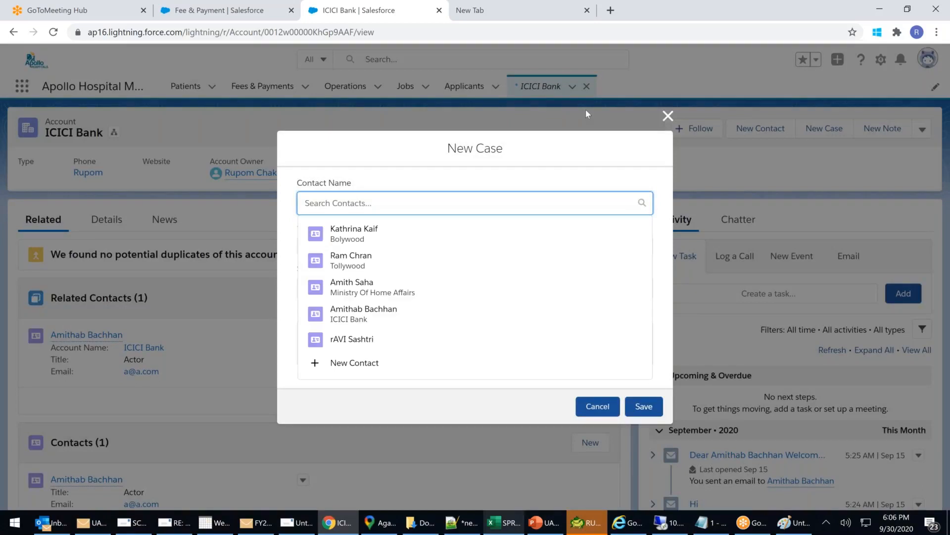
click(451, 151)
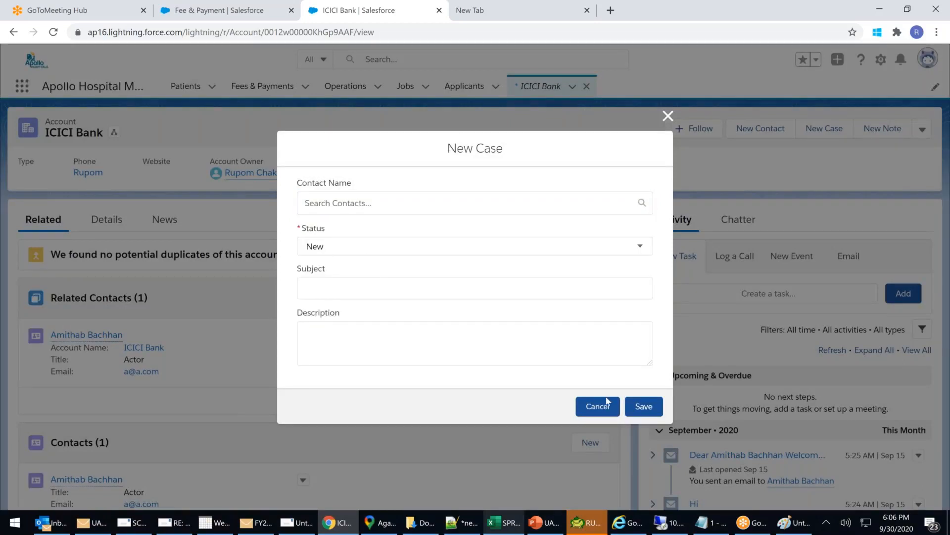
click(422, 339)
click(363, 284)
click(364, 246)
click(364, 204)
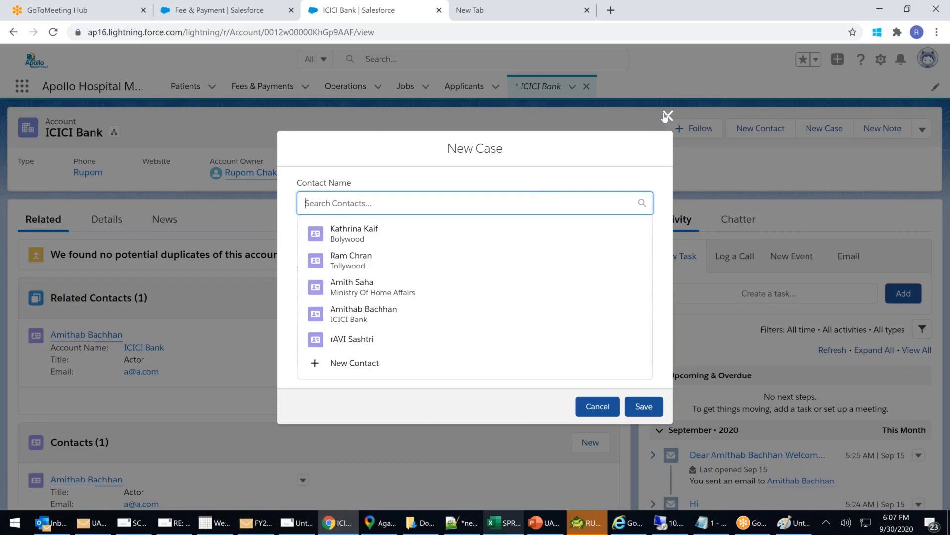
click(557, 185)
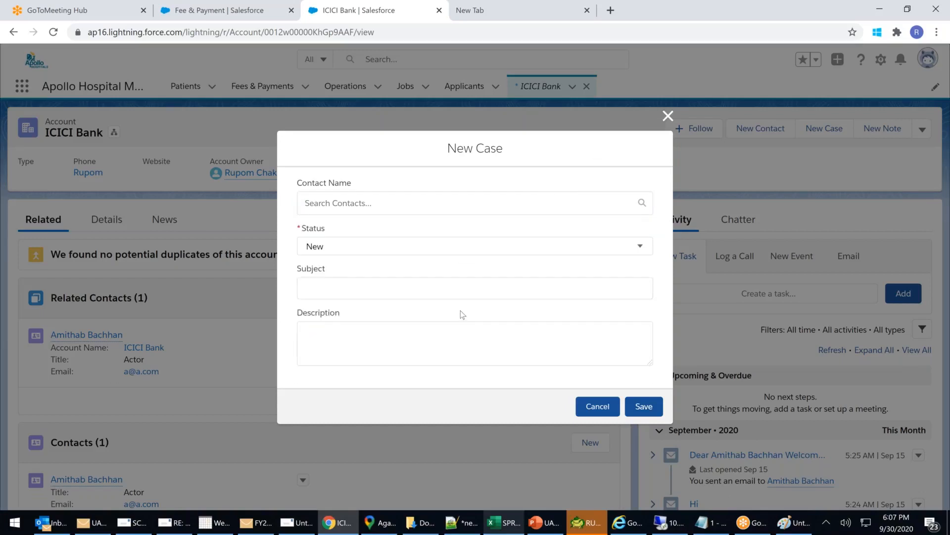
click(667, 118)
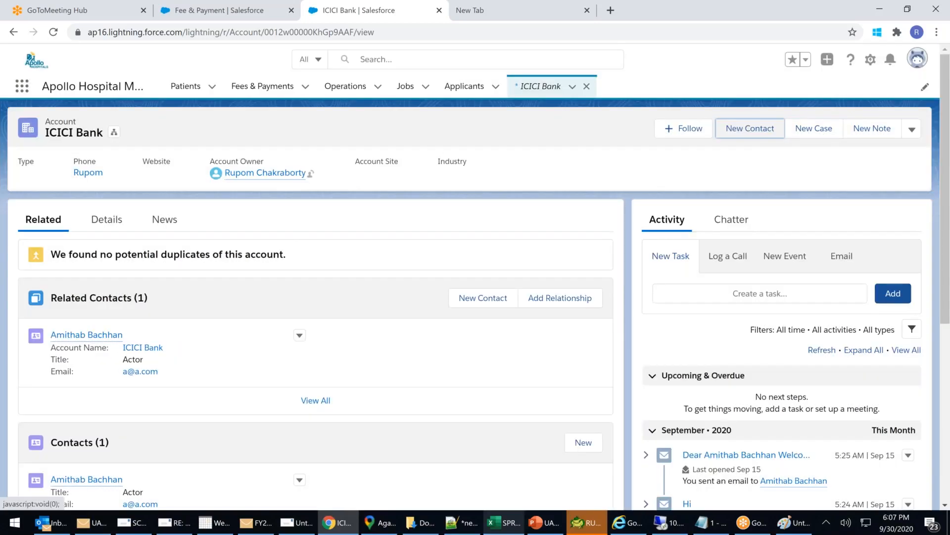
Review the ICICI Bank New Contact form, close it unsaved, and open the App Launcher.
click(750, 128)
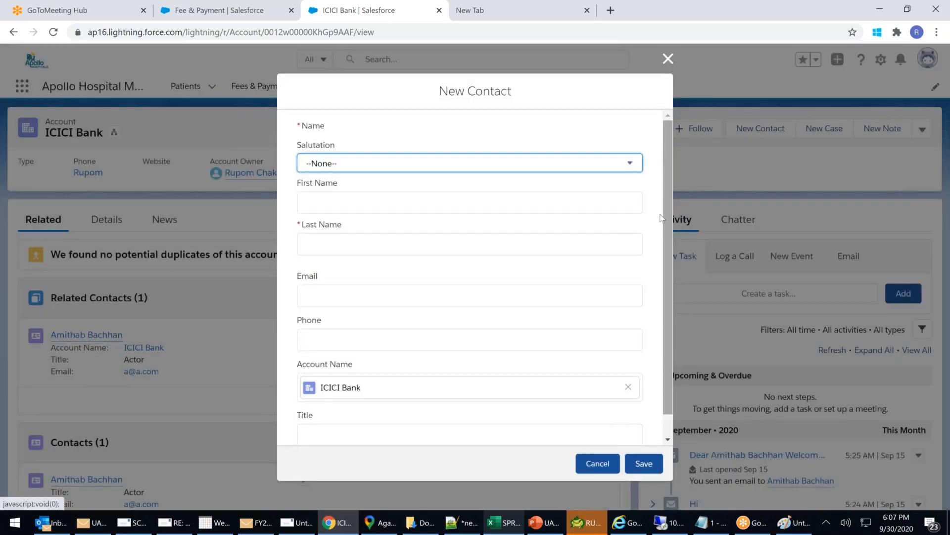
scroll(666, 151, up, 1)
scroll(662, 165, down, 1)
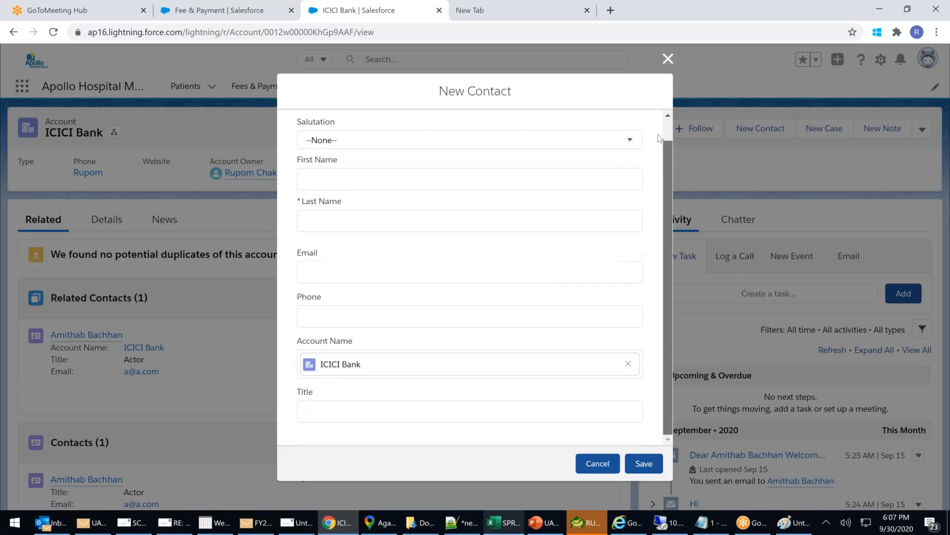
scroll(658, 135, up, 1)
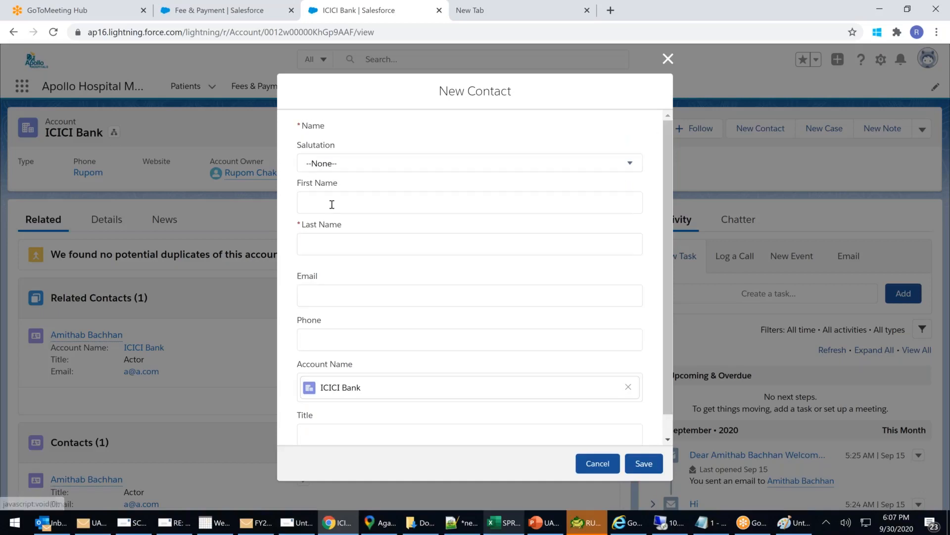
scroll(352, 427, down, 1)
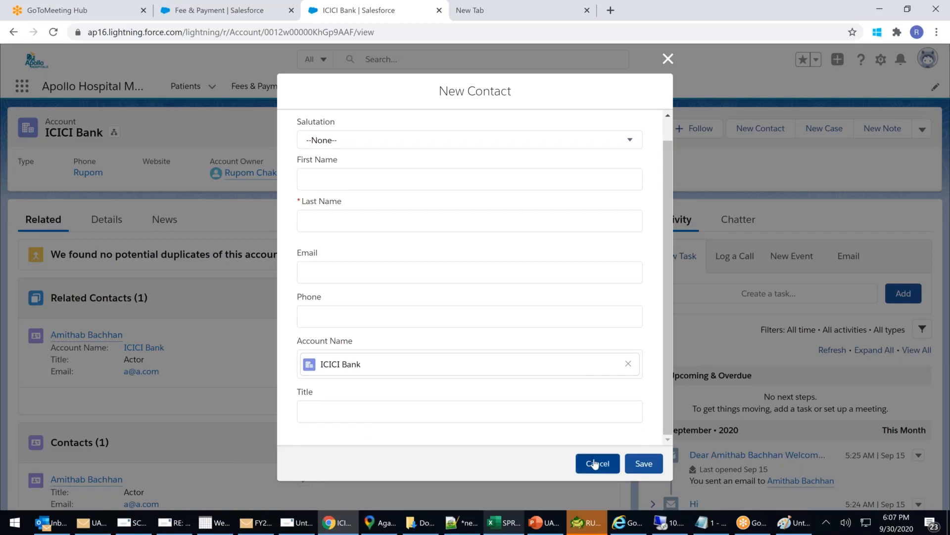
key(Escape)
click(22, 86)
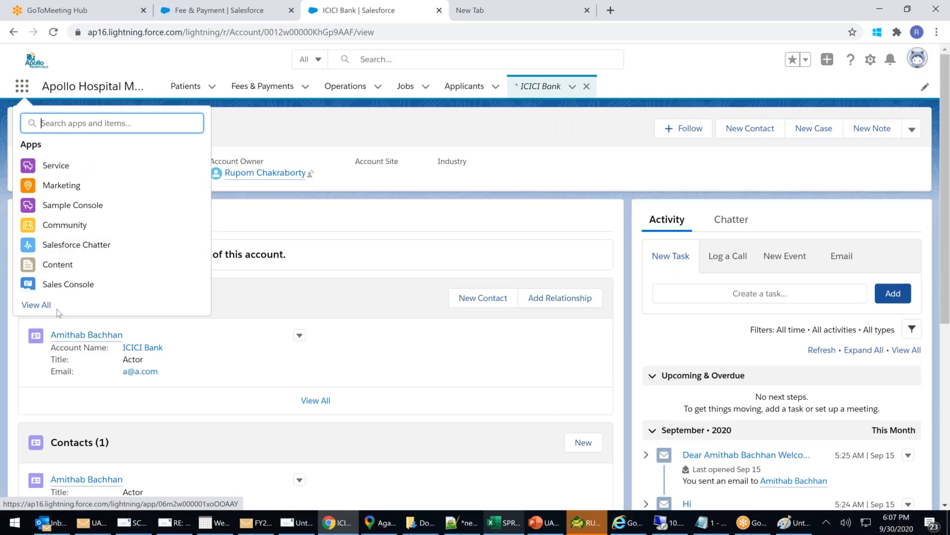
Switch to the Sales app and go to its Contacts list.
click(217, 328)
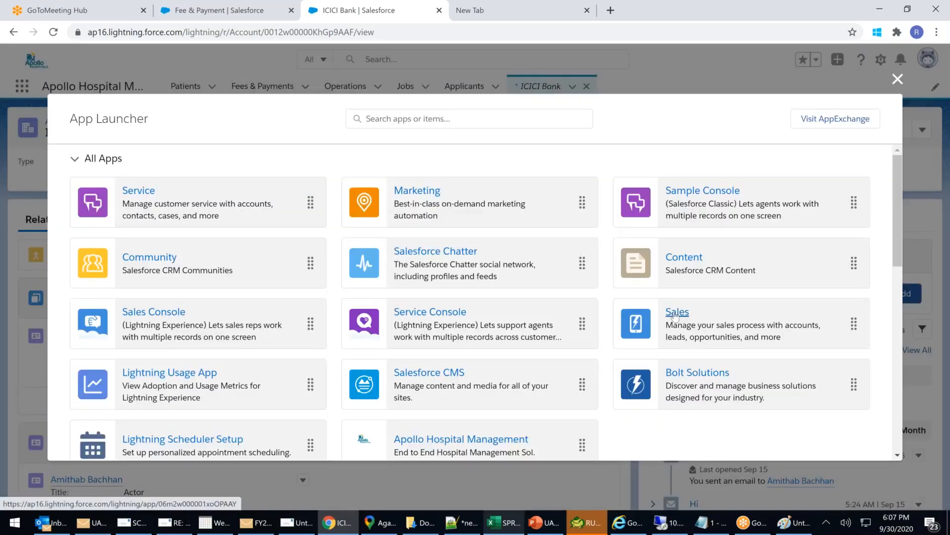
click(675, 316)
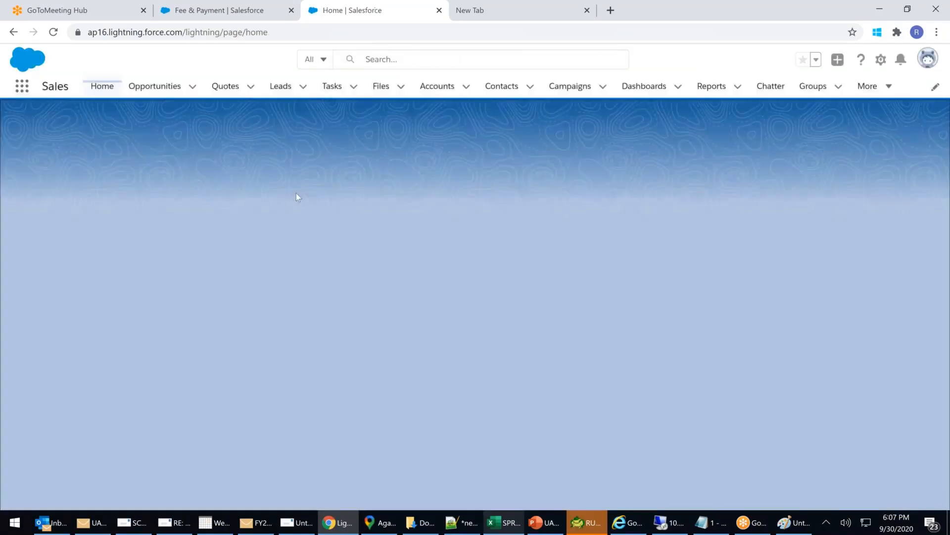
click(501, 86)
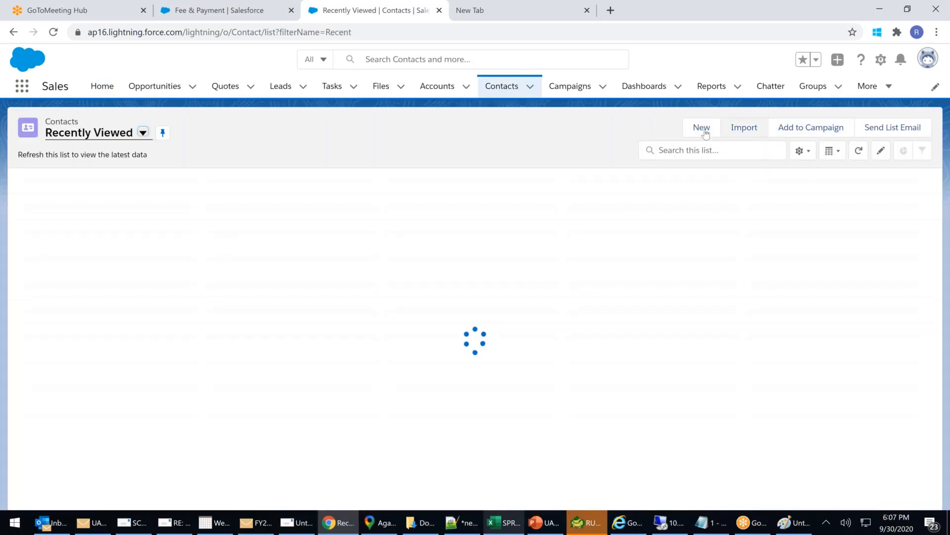
Review a blank New Contact form, cancel it unsaved, then open the ICICI Bank account.
click(702, 131)
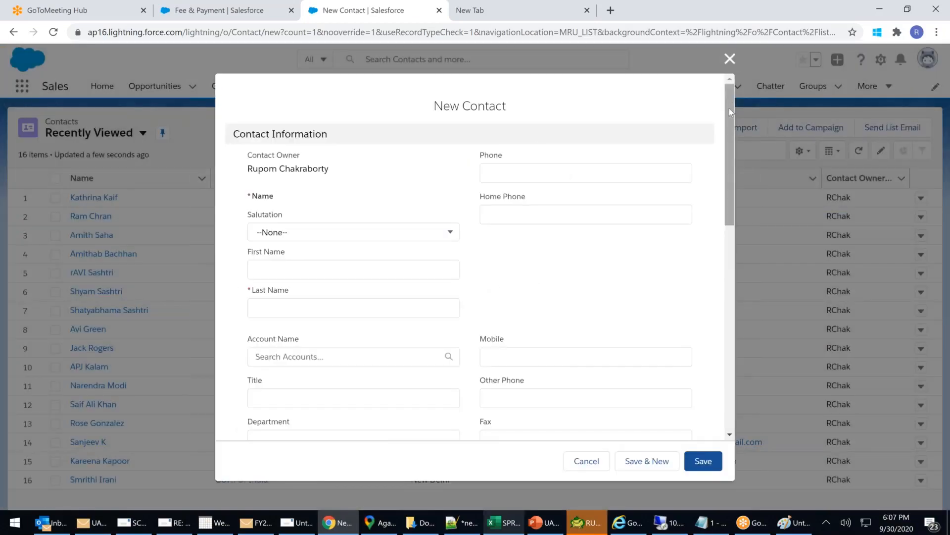
drag(729, 108, 736, 132)
scroll(577, 292, down, 3)
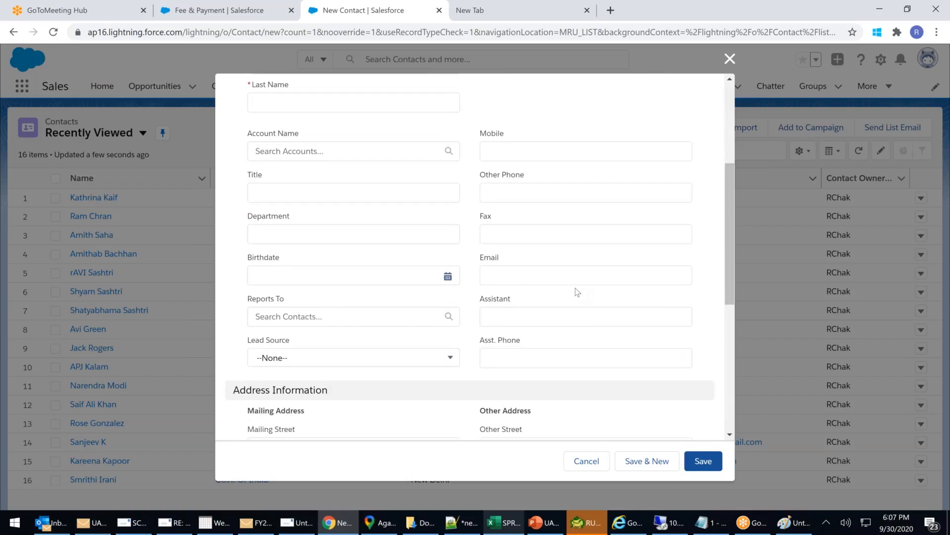
scroll(582, 287, down, 4)
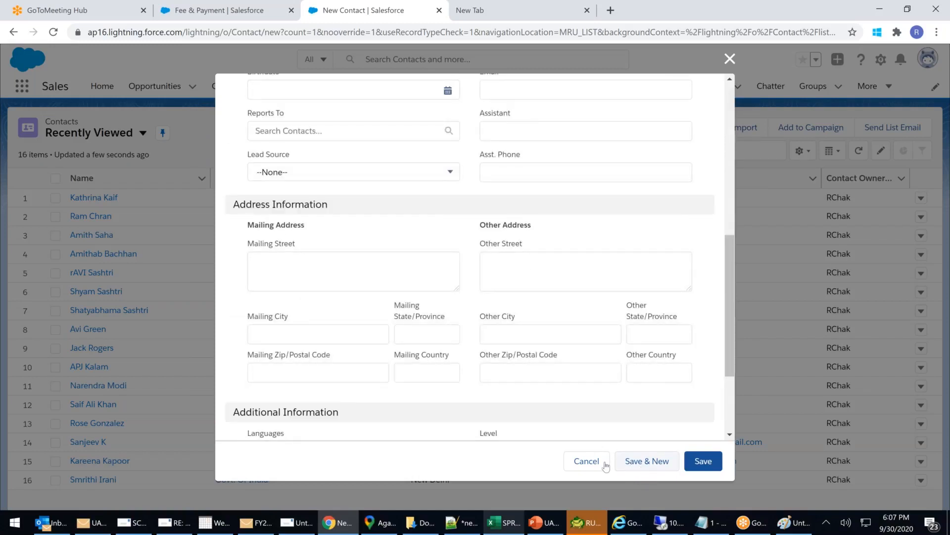
click(590, 462)
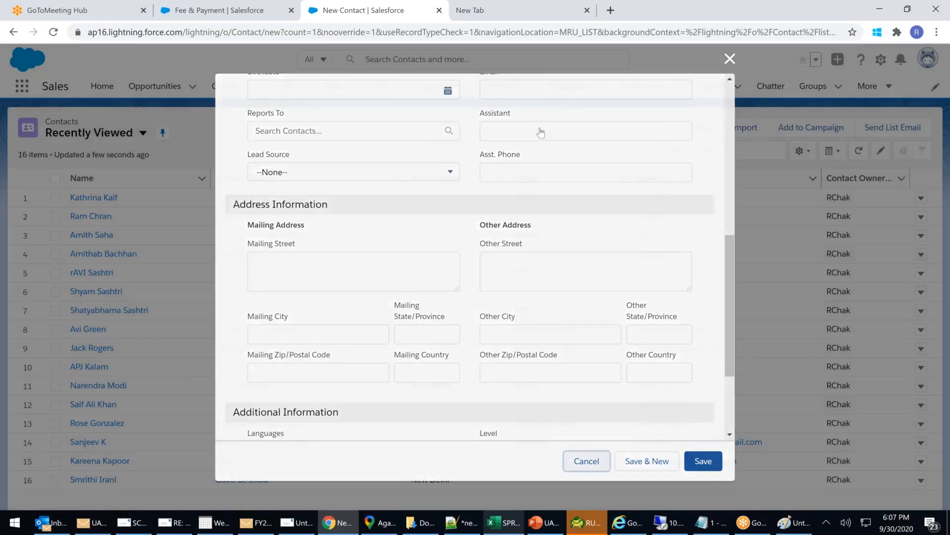
click(438, 85)
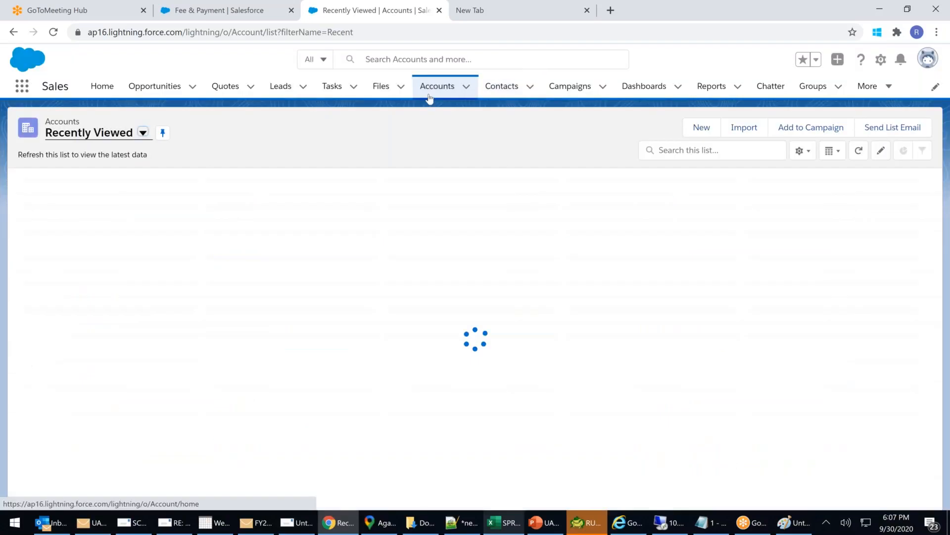
click(90, 197)
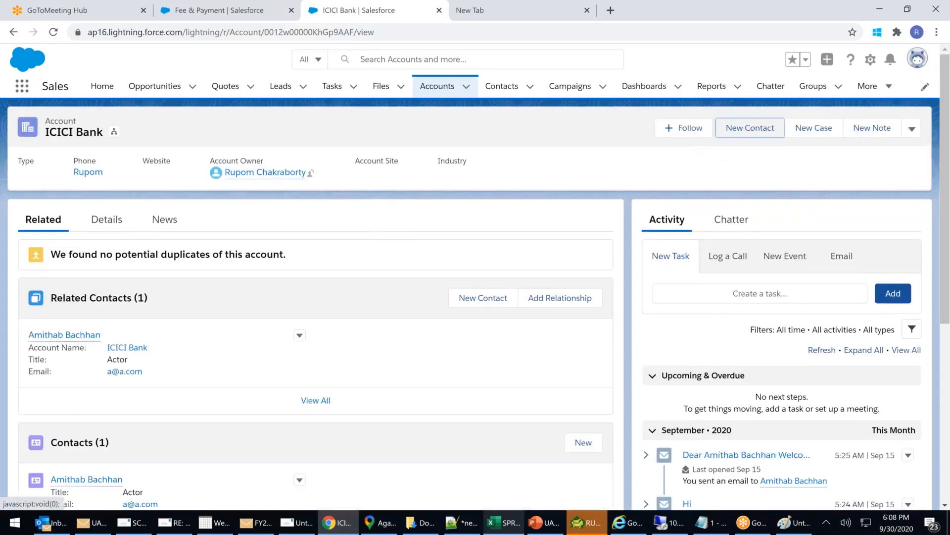
Open ICICI Bank's prefilled New Contact form, close it unsaved, and bring up the App Launcher.
click(739, 129)
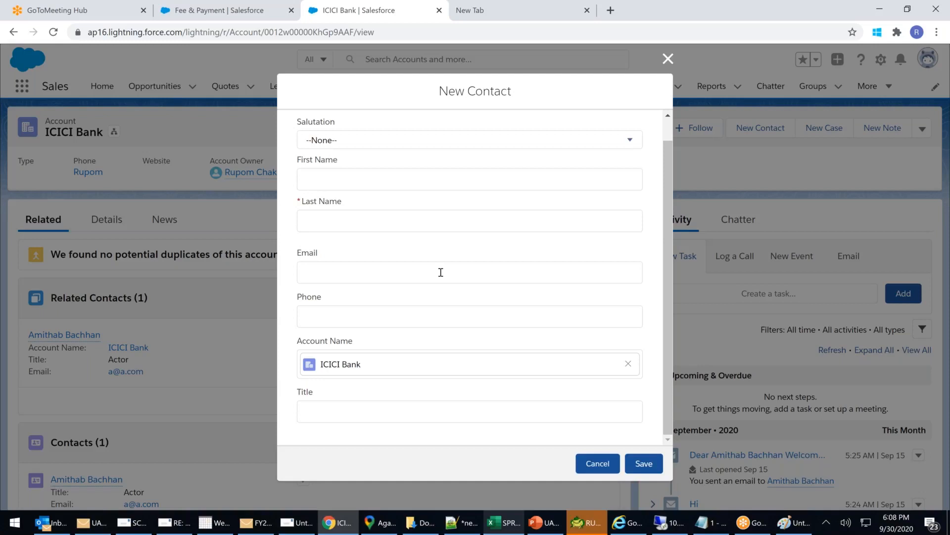
click(668, 58)
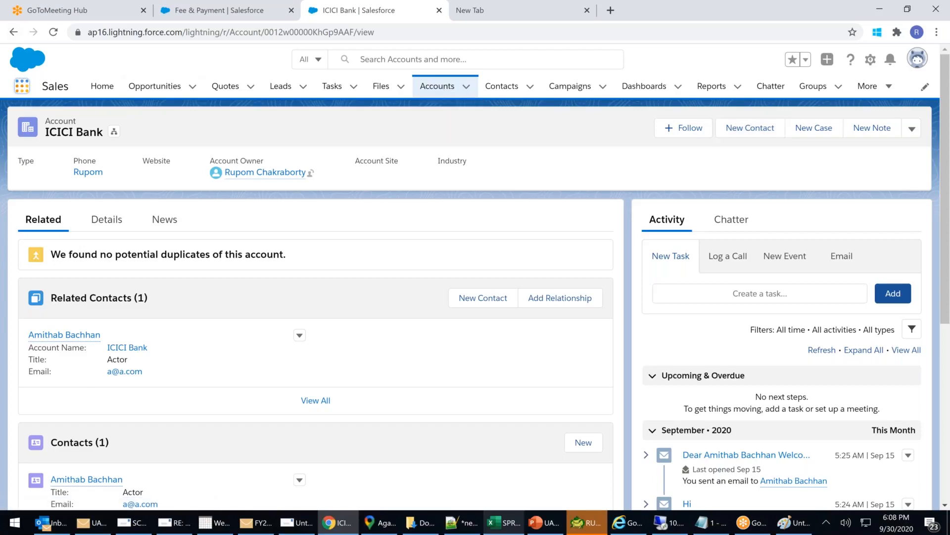
click(22, 86)
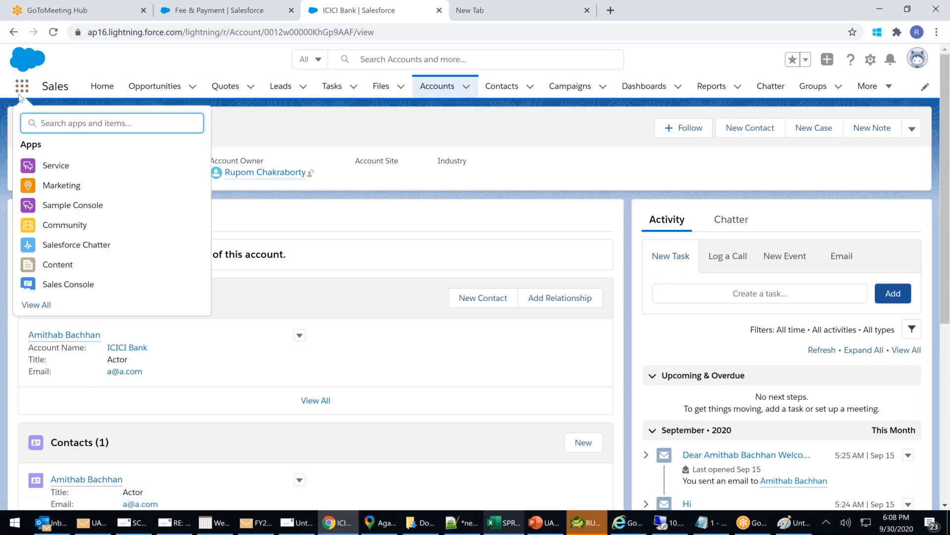
click(46, 306)
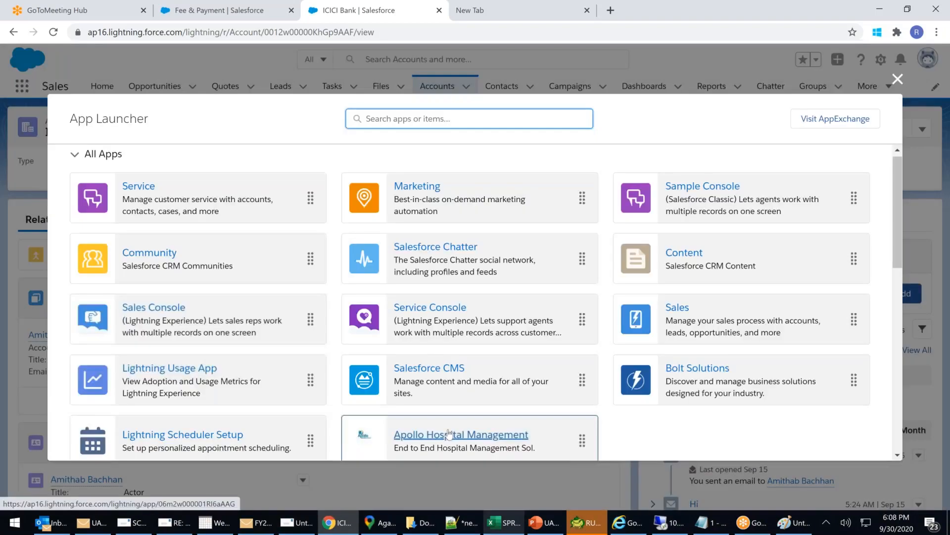
click(449, 434)
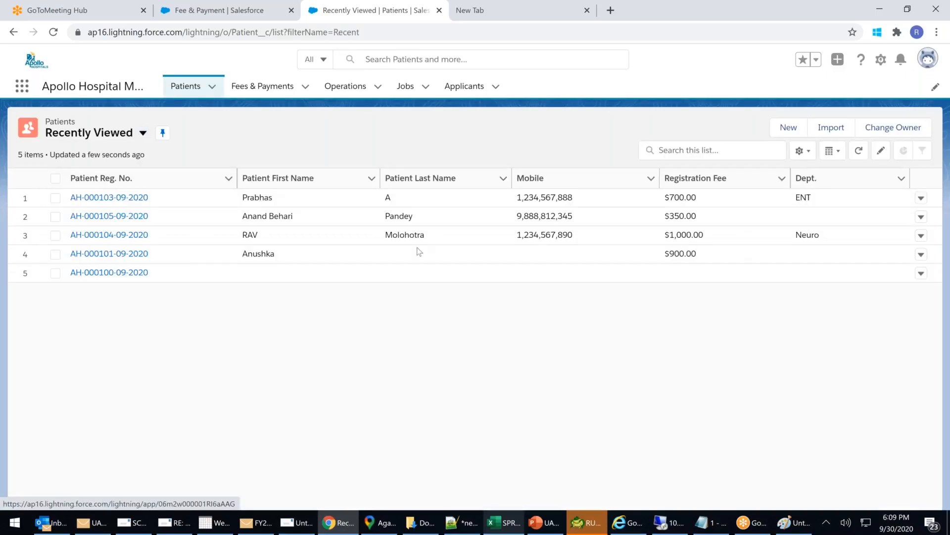
click(109, 197)
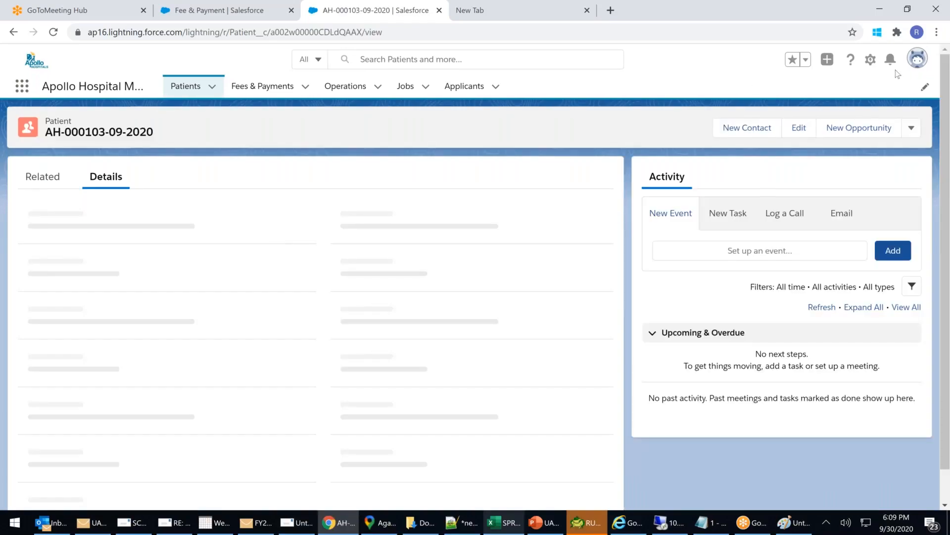
Switch to Salesforce Classic and open the HDFC Life Insurance Company account.
click(917, 58)
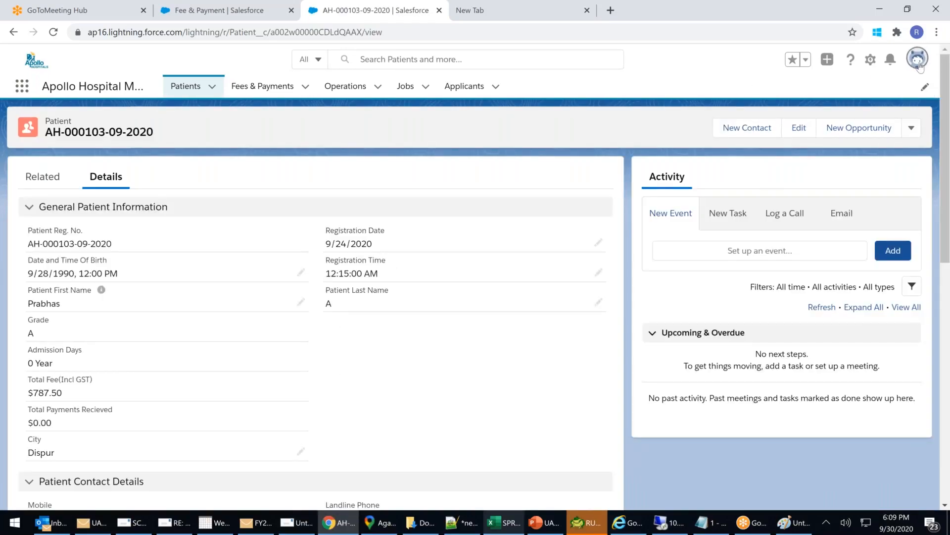
click(765, 239)
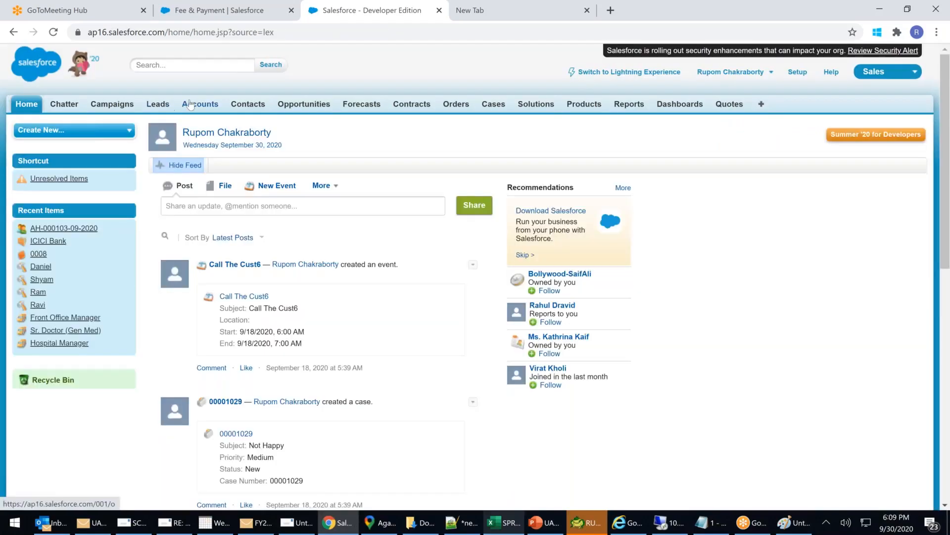
click(190, 104)
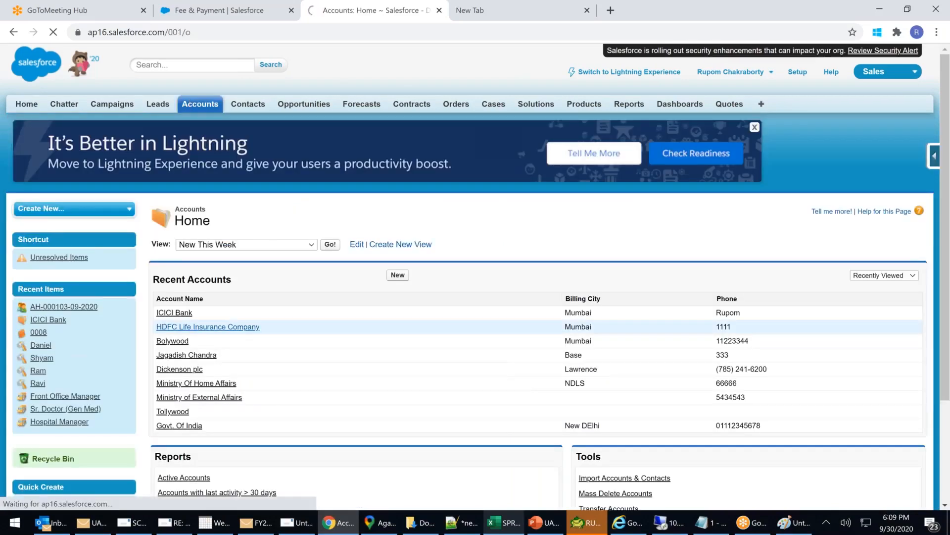
click(207, 326)
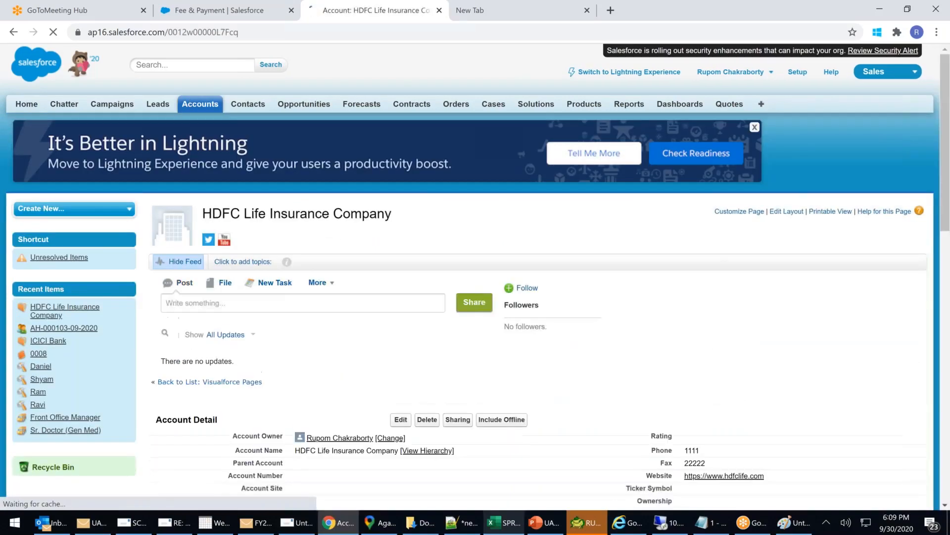
scroll(518, 352, down, 3)
Switch back to Lightning, close the HDFC Life Insurance Company record, and return to the Fee & Payment layout.
scroll(519, 352, up, 3)
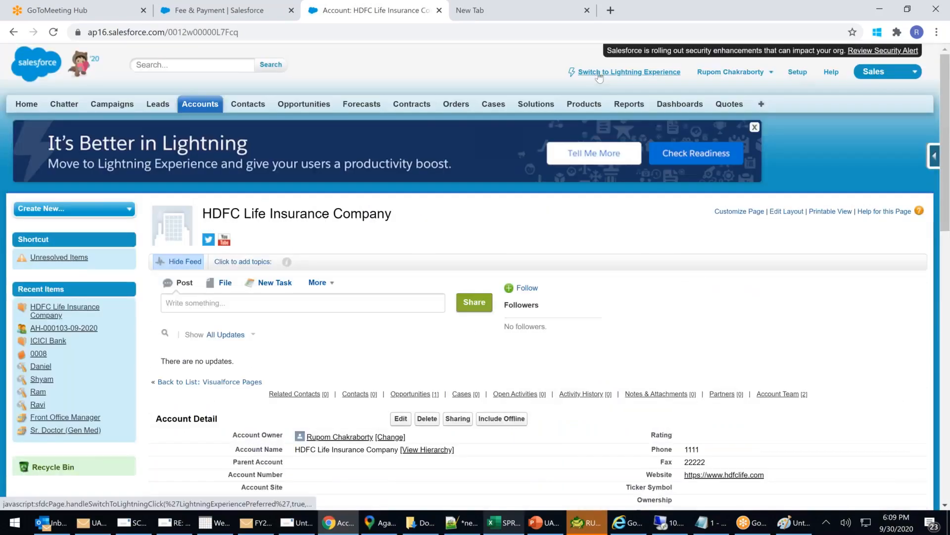
click(598, 73)
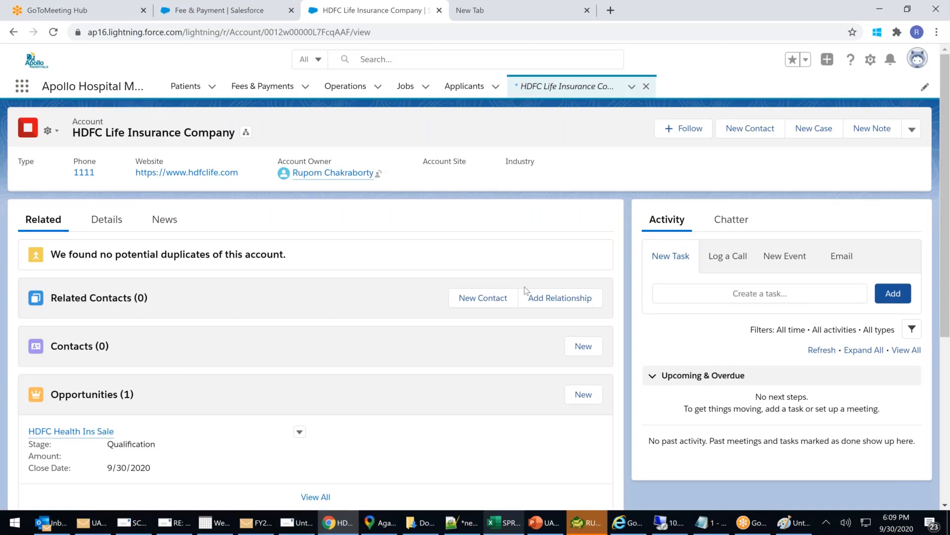
click(633, 88)
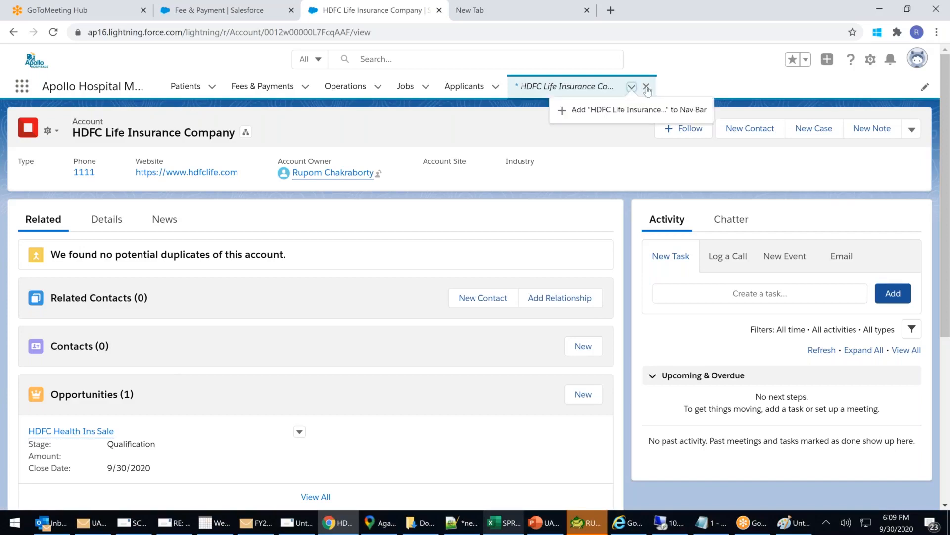
click(647, 87)
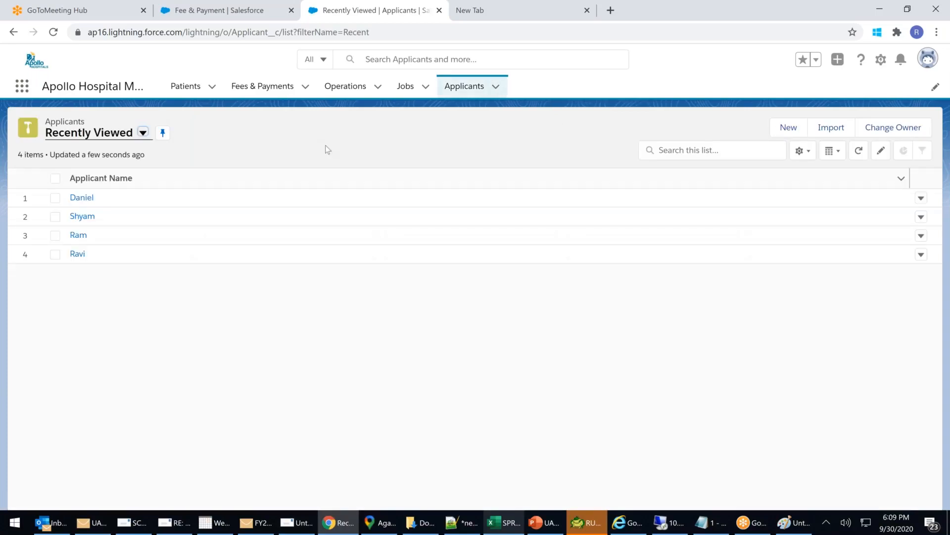
click(212, 9)
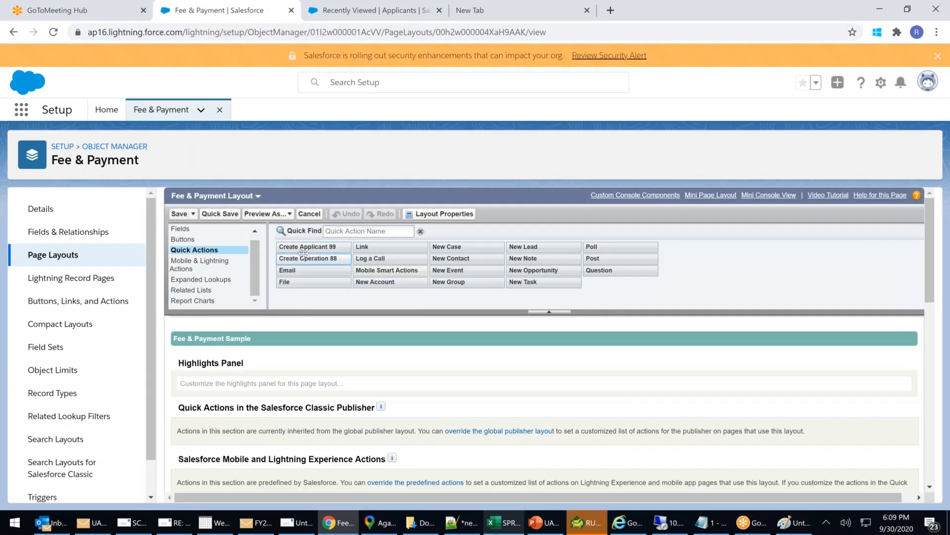
Drag Create Applicant 99 toward the layout and scroll through the action sections.
drag(307, 250, 679, 290)
scroll(338, 375, up, 4)
scroll(371, 369, down, 1)
scroll(391, 350, up, 1)
scroll(432, 350, up, 2)
scroll(643, 441, down, 8)
scroll(681, 432, down, 6)
scroll(681, 433, up, 1)
scroll(625, 347, up, 3)
scroll(626, 347, up, 6)
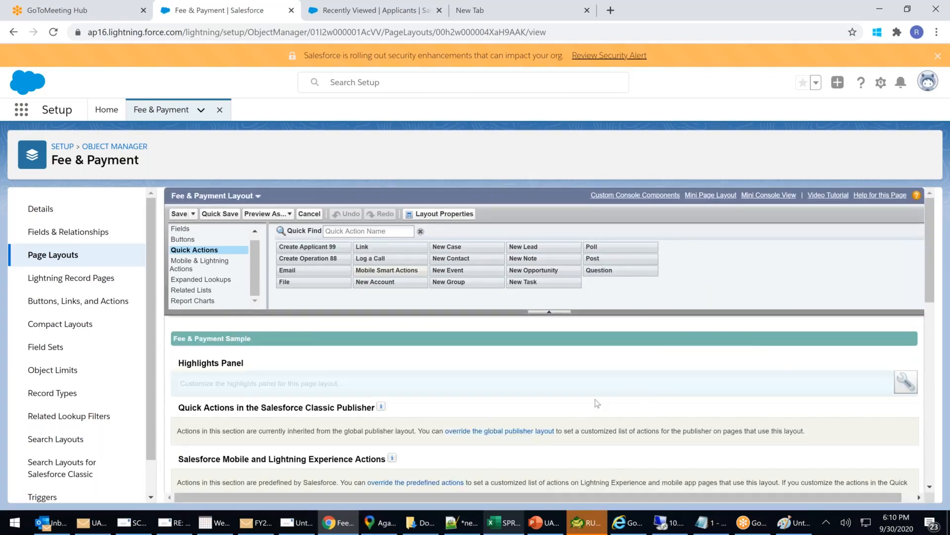
scroll(537, 415, down, 1)
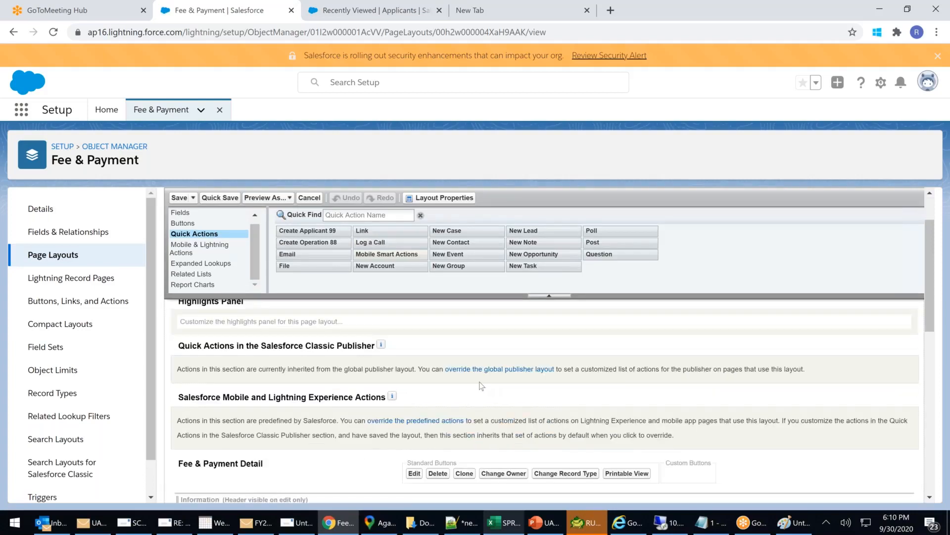
Override the predefined actions and add Create Applicant 99 and Create Operation 88 to the Classic Publisher.
click(482, 370)
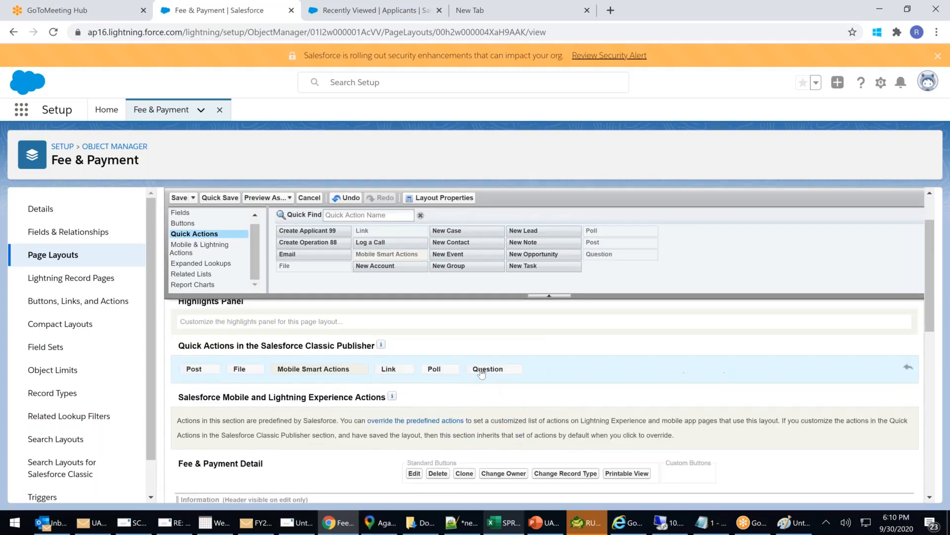
click(420, 425)
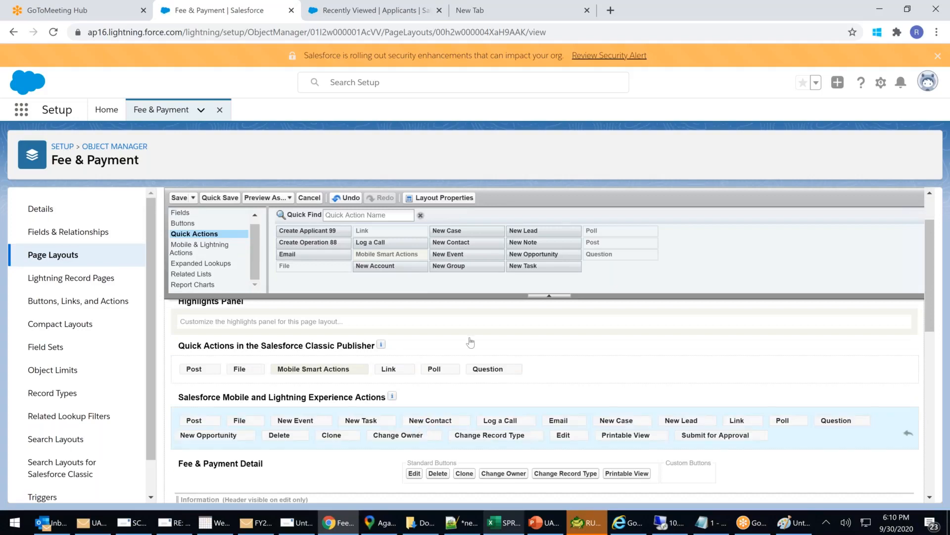
mouse_move(292, 232)
mouse_down()
mouse_move(569, 371)
mouse_move(524, 370)
mouse_move(551, 368)
mouse_up()
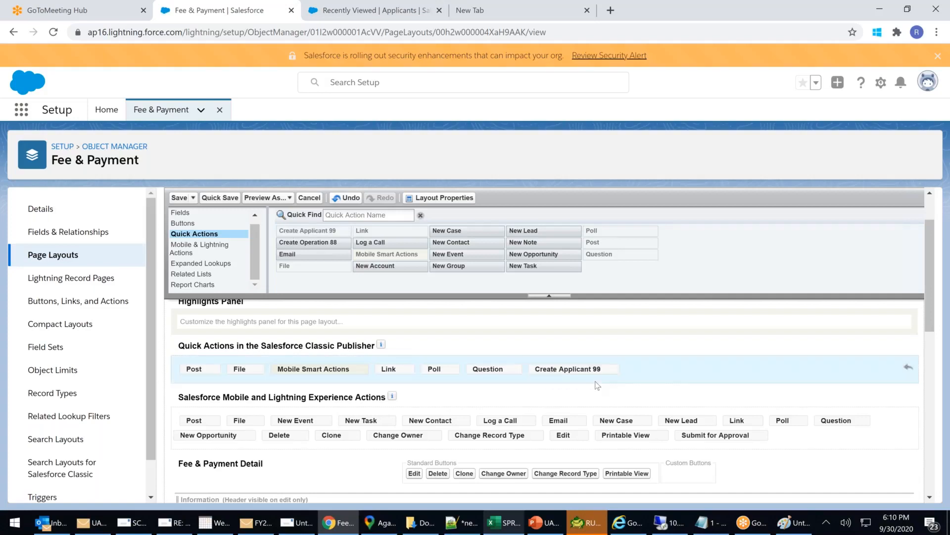
drag(304, 242, 644, 372)
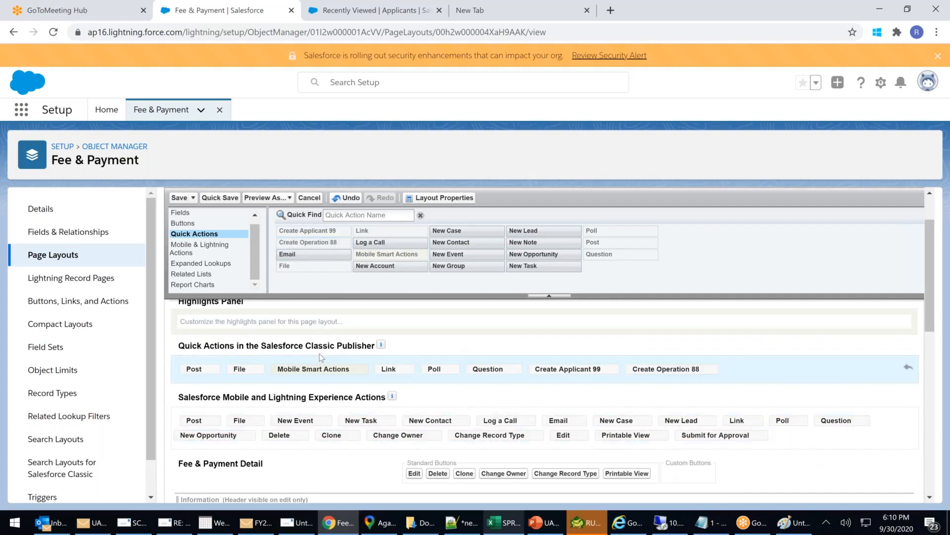
drag(272, 345, 366, 358)
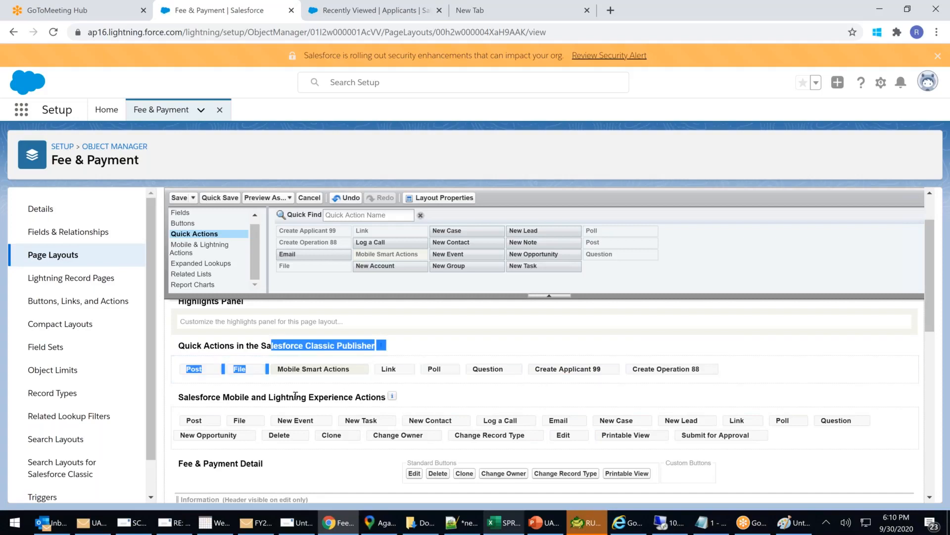
drag(281, 397, 396, 411)
drag(306, 345, 357, 345)
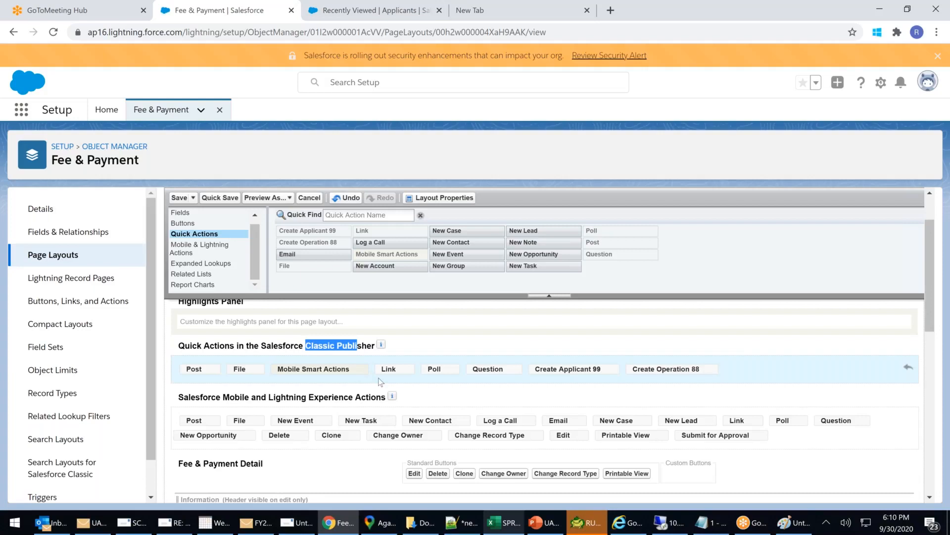
Add Create Operation 88 and Create Applicant 99 to the Mobile and Lightning Experience actions.
click(219, 253)
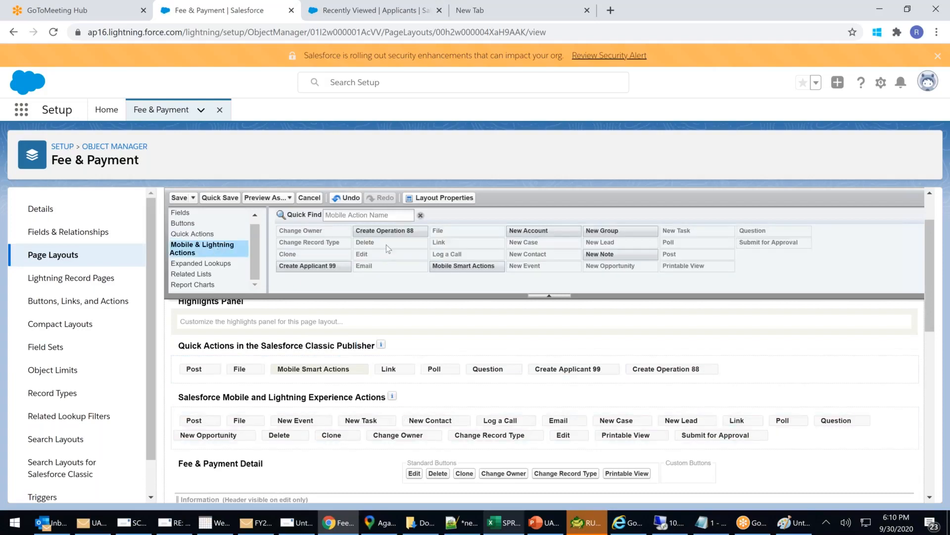
mouse_move(391, 232)
mouse_down()
mouse_move(567, 426)
mouse_move(790, 439)
mouse_up()
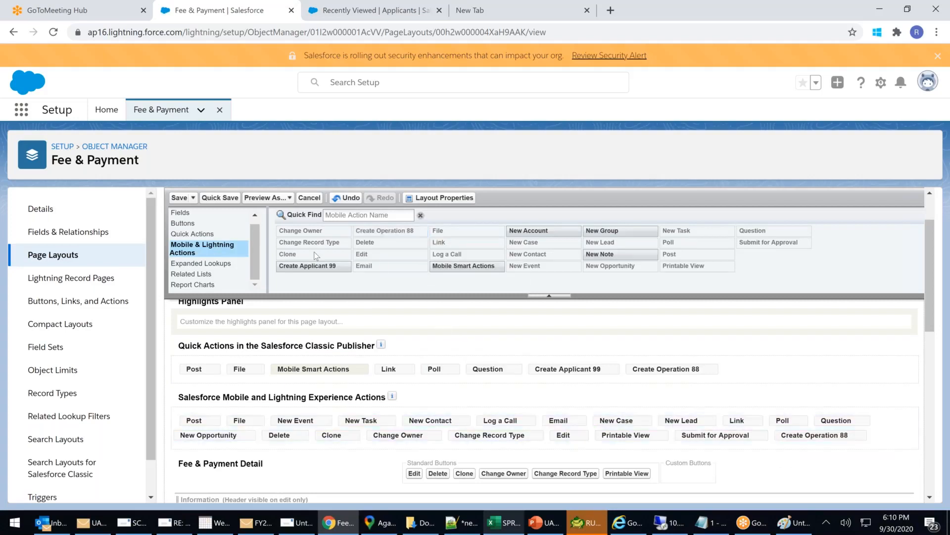
drag(310, 266, 843, 442)
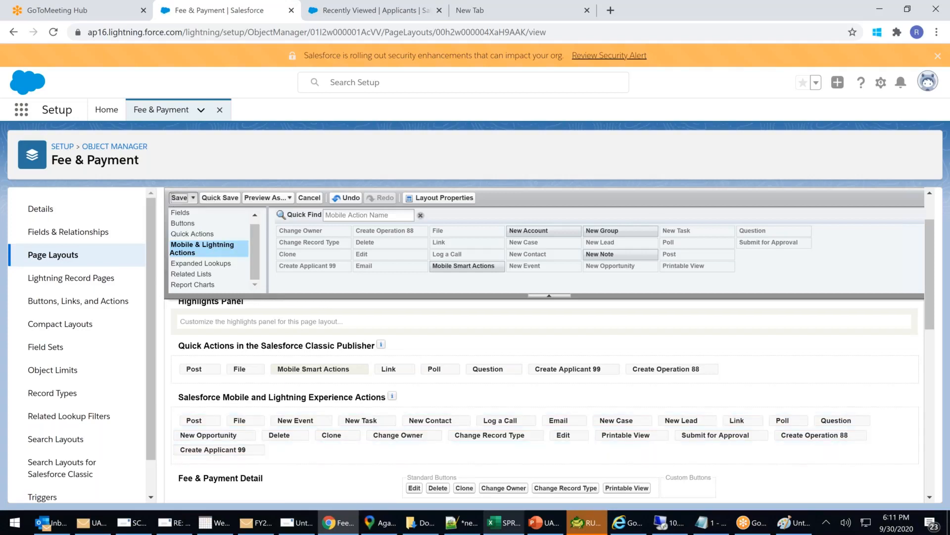
Save the layout and start a new Fee & Payment action of type Create a Record targeting Note.
click(179, 197)
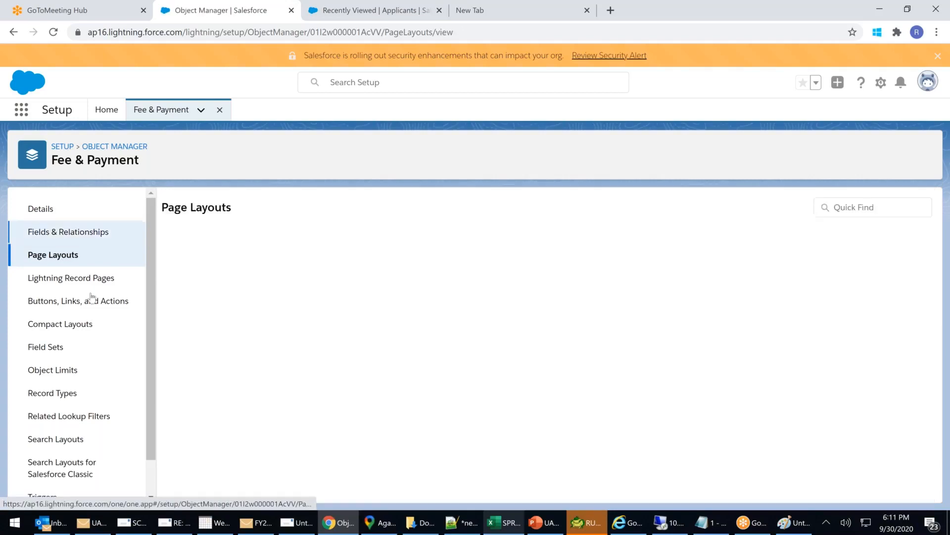
click(74, 303)
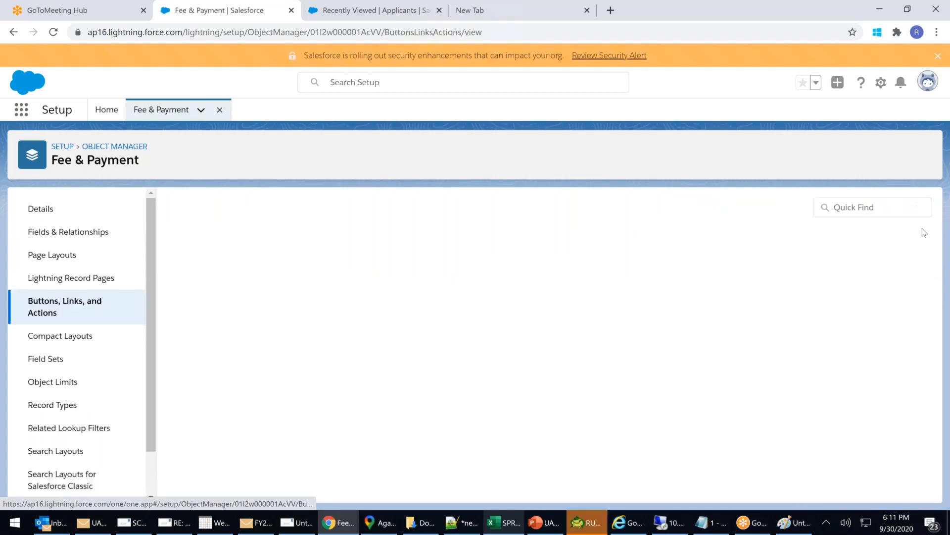
click(812, 206)
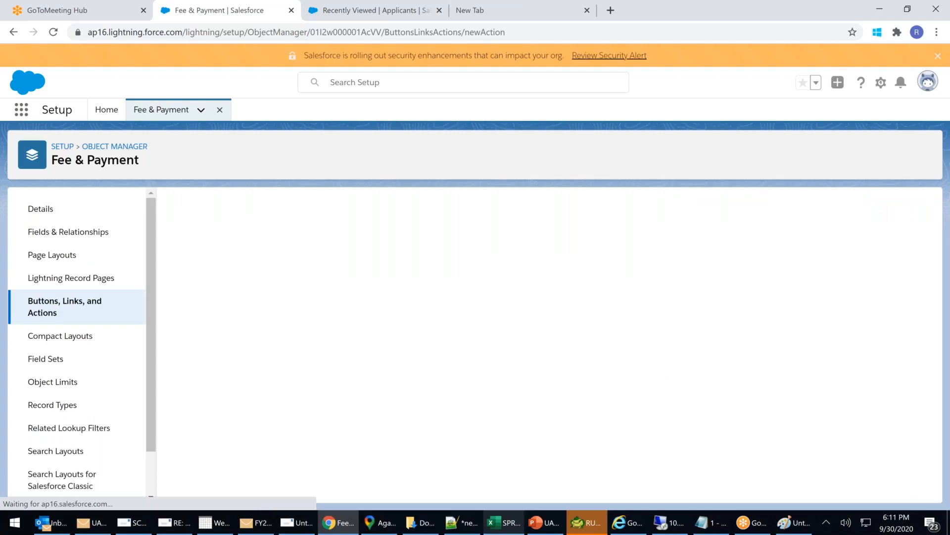
click(382, 279)
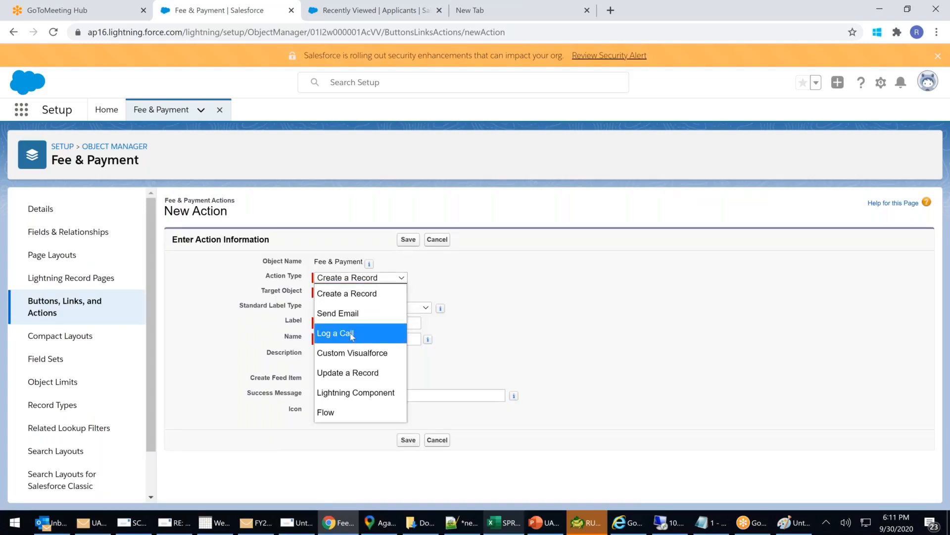
click(354, 314)
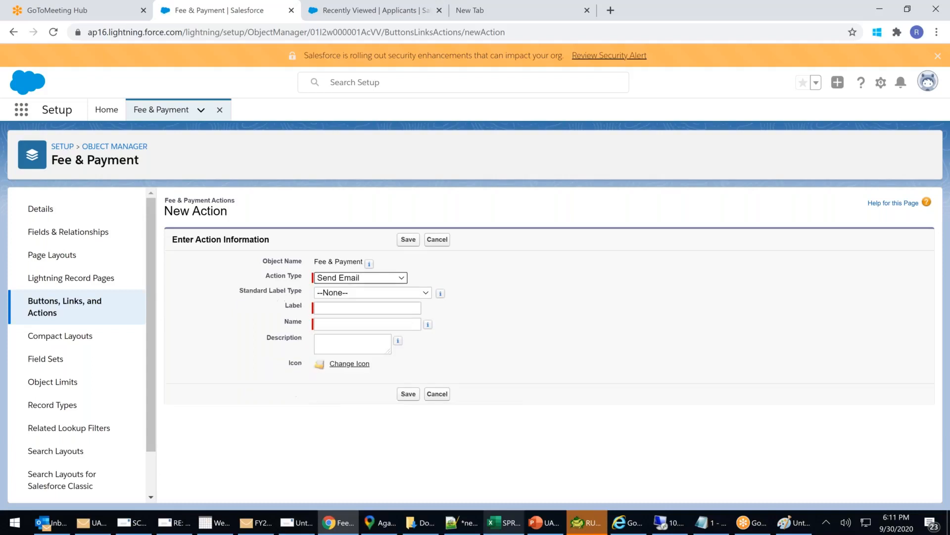
click(392, 293)
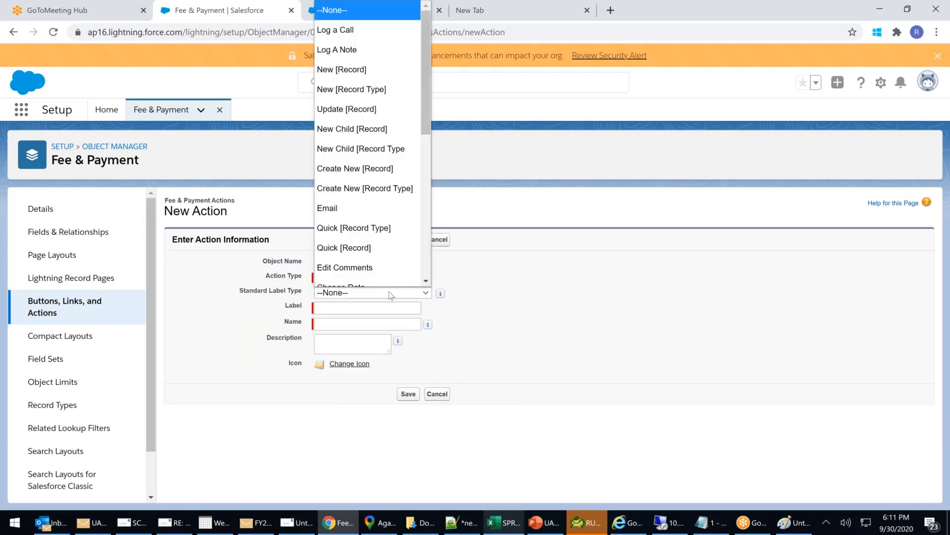
click(645, 331)
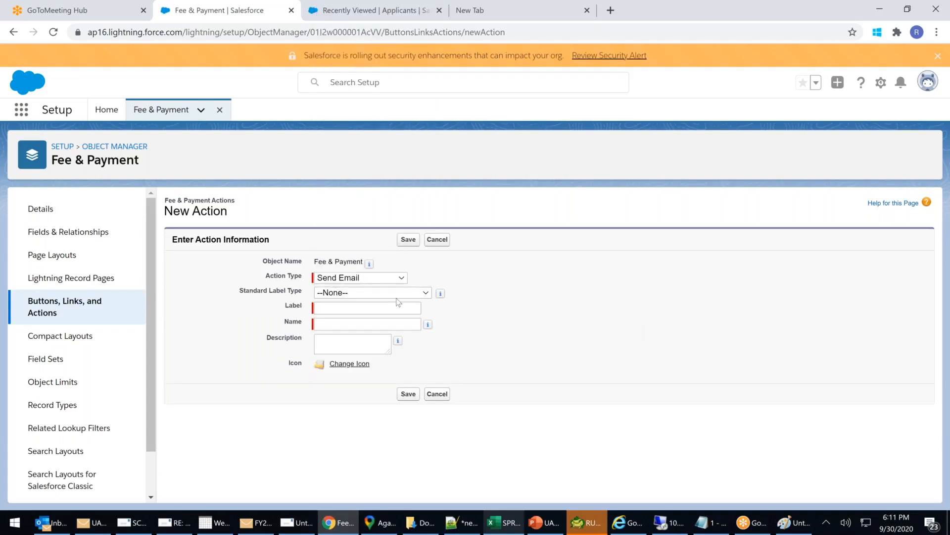
click(348, 282)
click(353, 294)
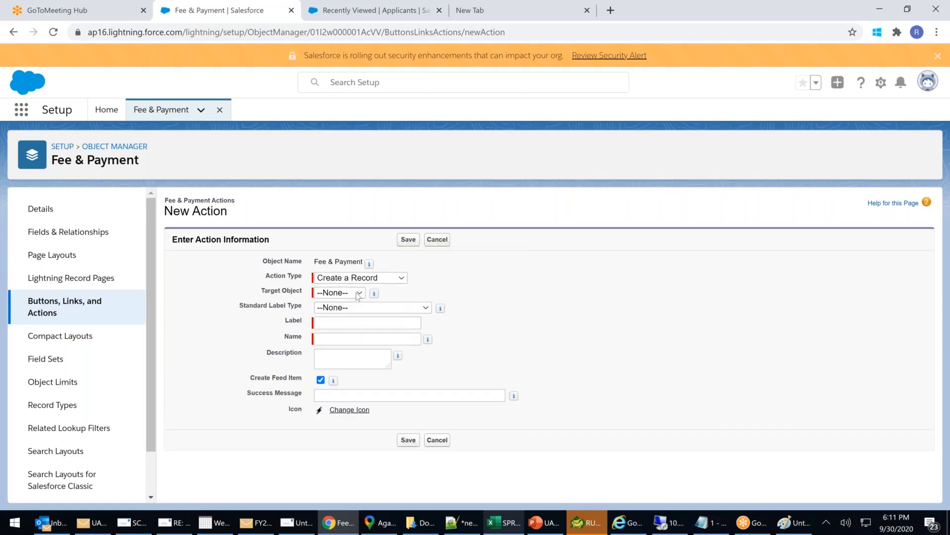
click(358, 294)
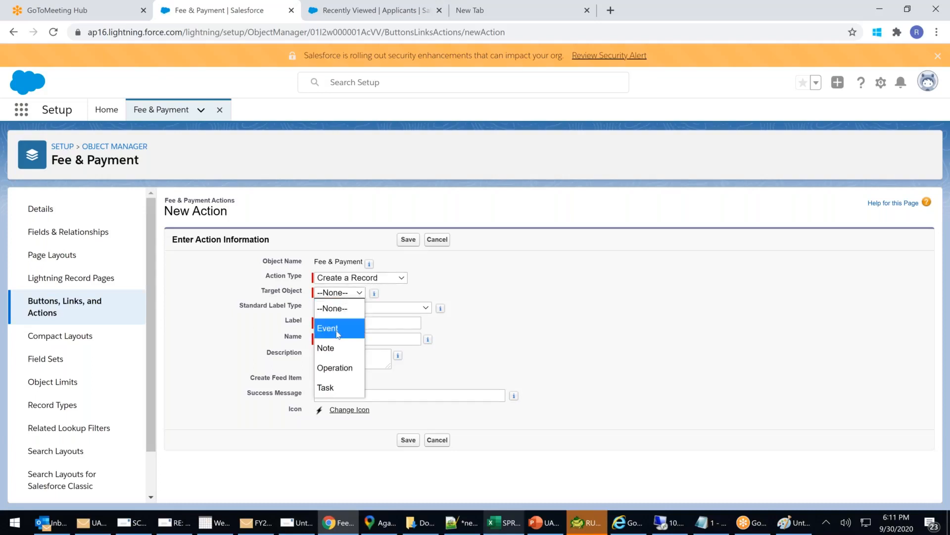
click(332, 351)
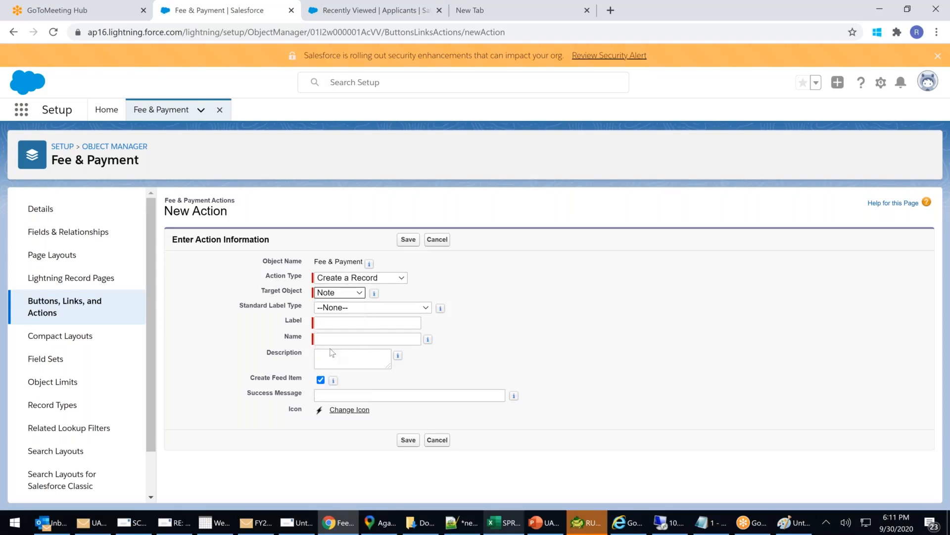
Label the action 'Create Payment Note888' with success message 'Payment Note Created successfully'.
click(346, 324)
text(Creat)
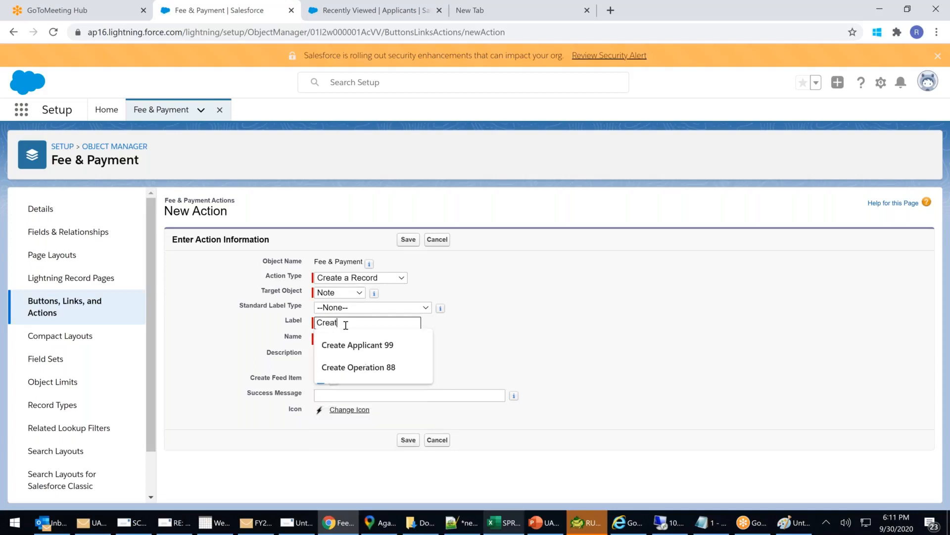
text(e Payment)
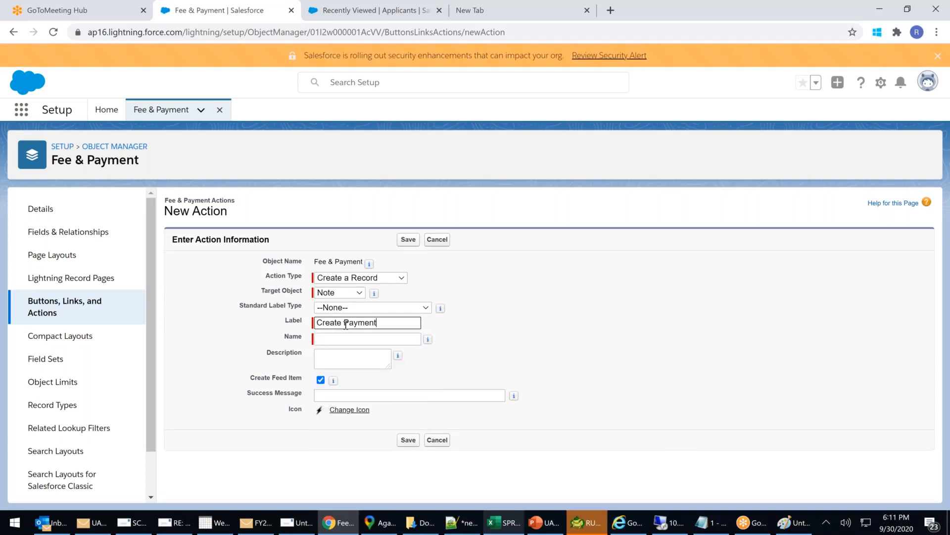
text( Note888)
click(352, 359)
click(370, 395)
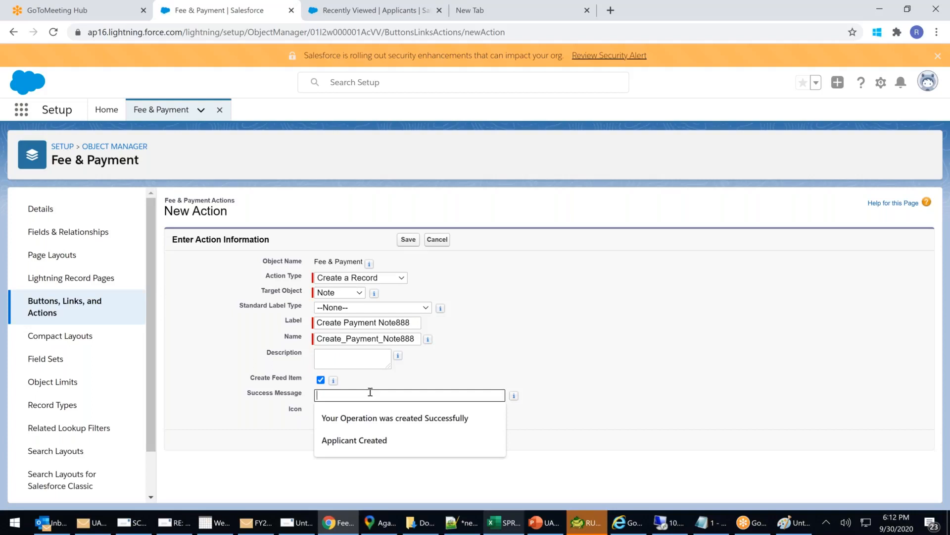
text(Payment Note Crweatec)
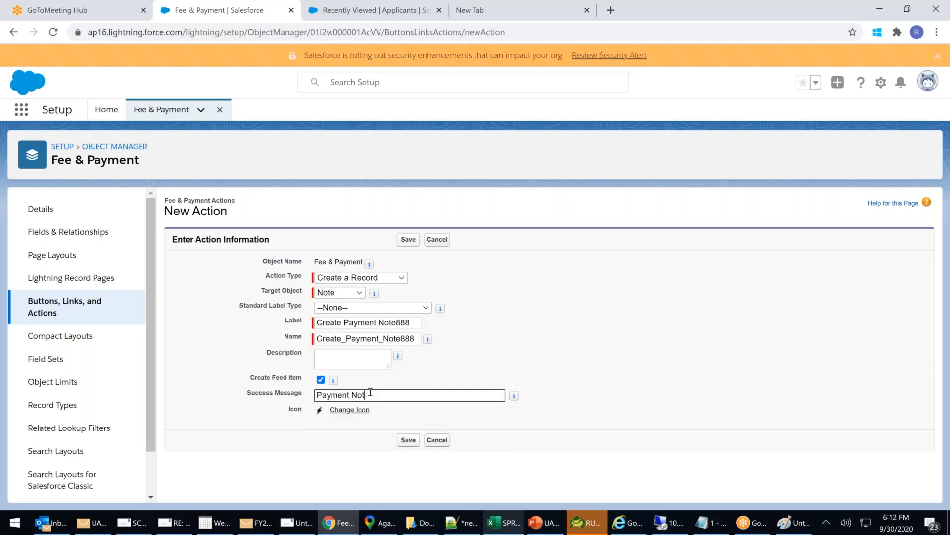
key(BackSpace)
key(BackSpace)
key(BackSpace)
key(BackSpace)
key(BackSpace)
key(BackSpace)
key(BackSpace)
key(BackSpace)
text(reated successfullty)
Save Create Payment Note888, then add Note Owner beside Title in its action layout and save.
click(412, 441)
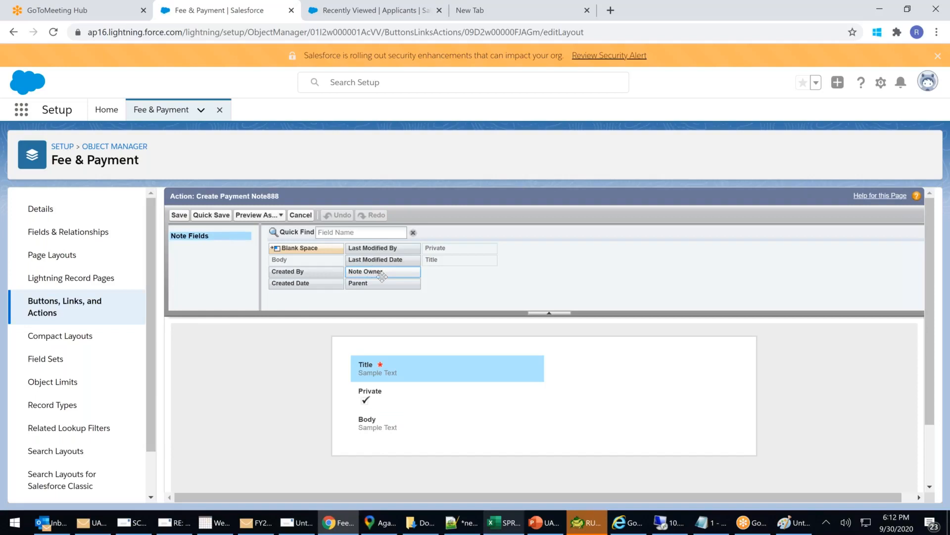
drag(394, 272, 594, 376)
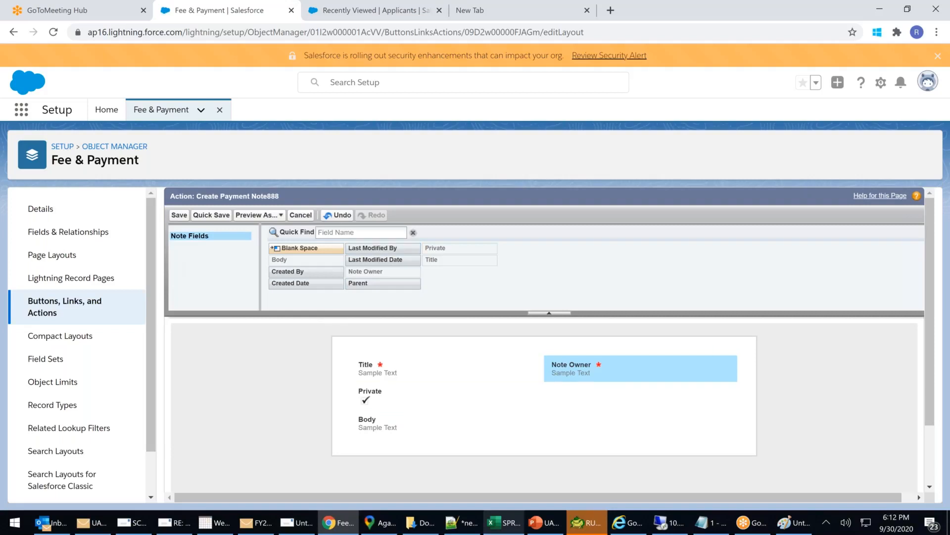
click(180, 215)
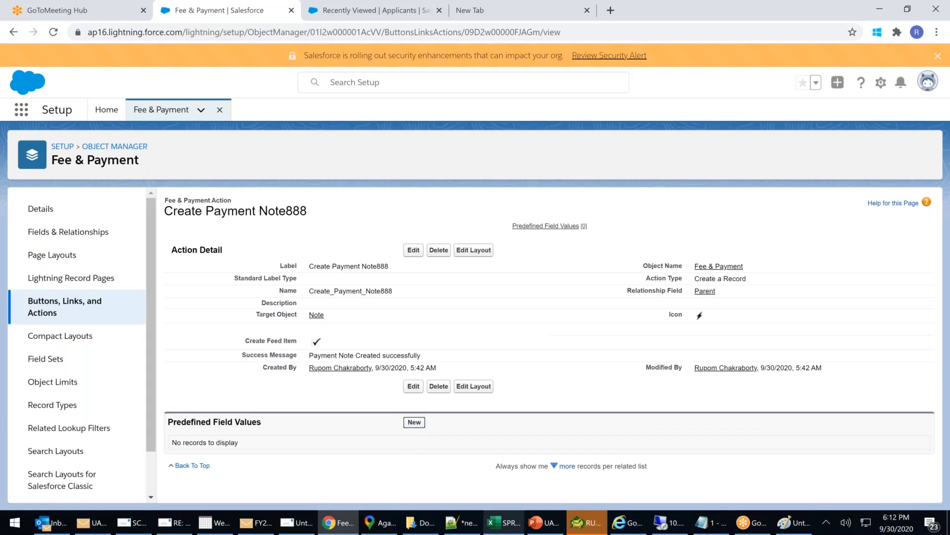
click(414, 422)
Preset the action's Note Body to 'System Created', then go to the Fee & Payment page layouts.
click(364, 285)
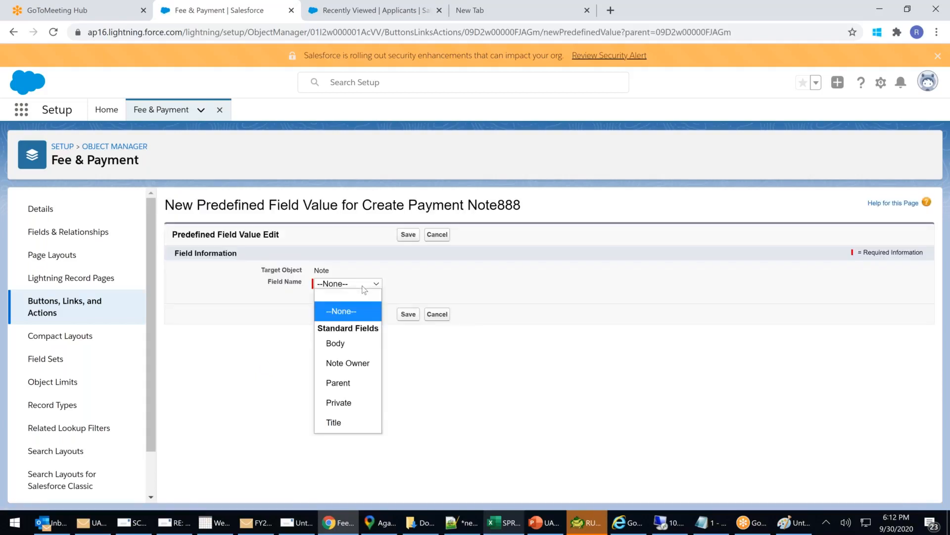
click(335, 343)
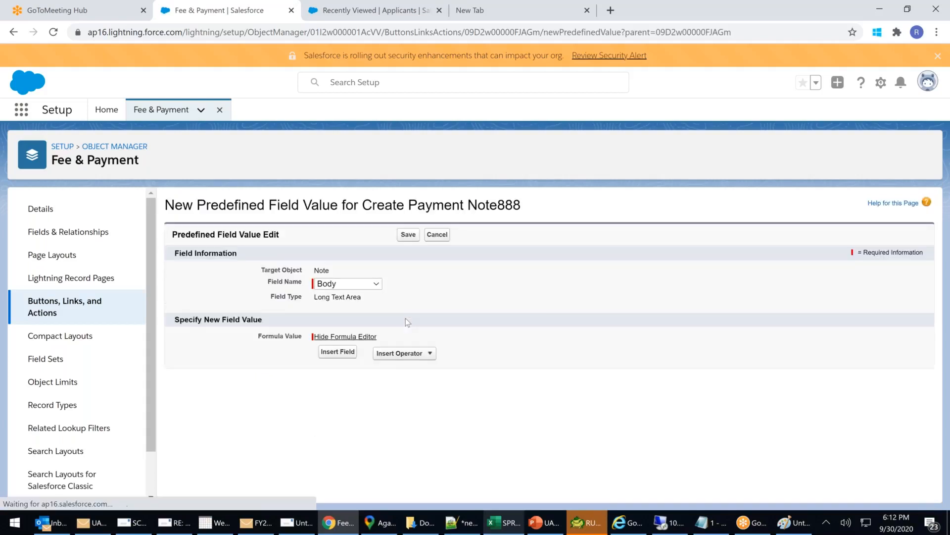
text(S)
text("S")
text(ystem Creat)
text(ed)
click(404, 395)
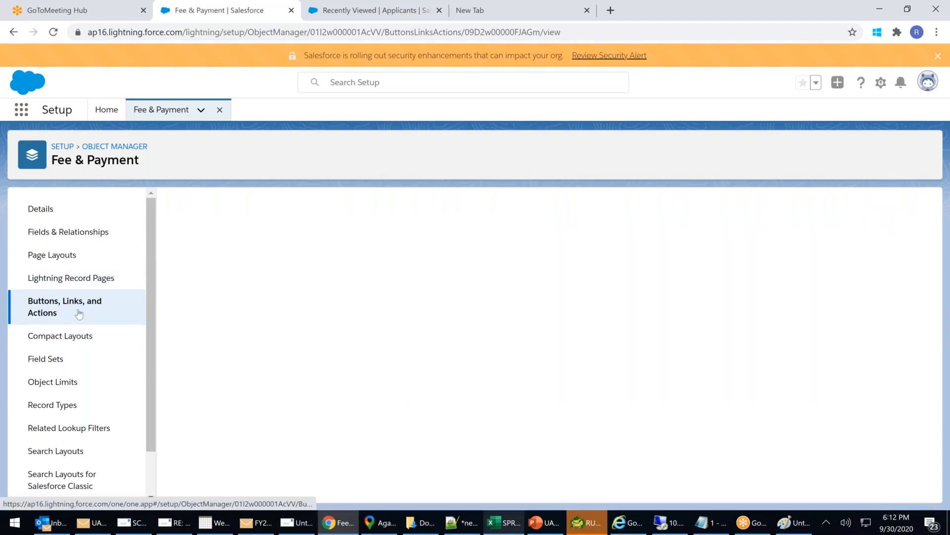
drag(309, 266, 391, 271)
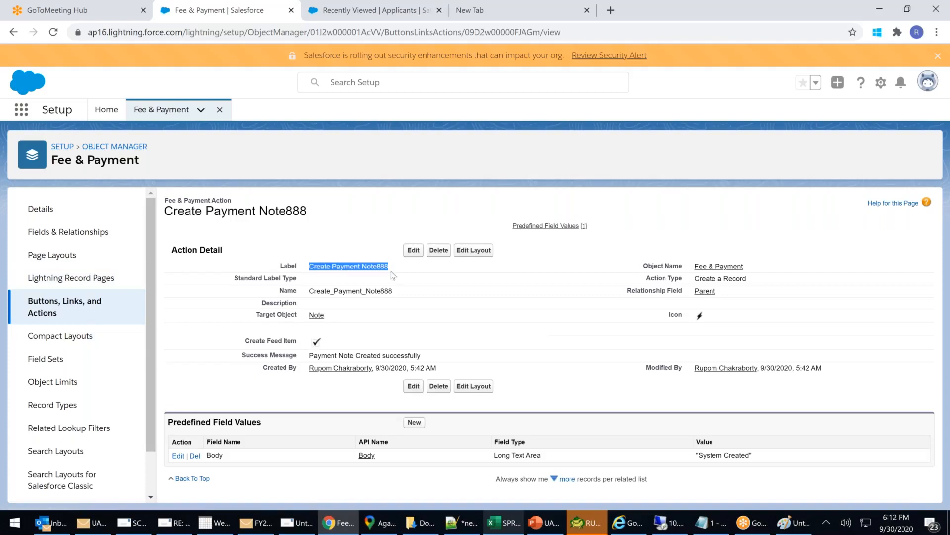
click(50, 256)
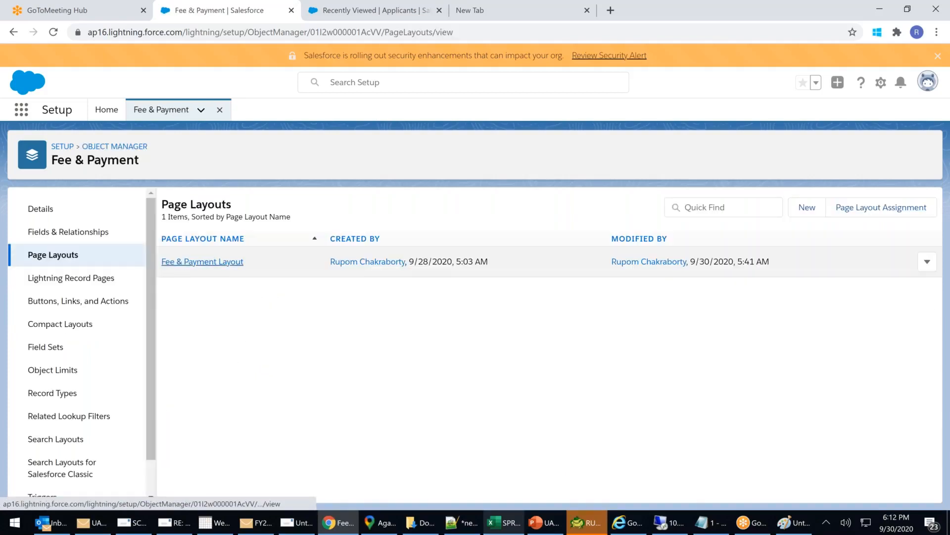
Drag Create Payment Note888 from Quick Actions into the Fee & Payment Layout's Classic Publisher section.
click(193, 261)
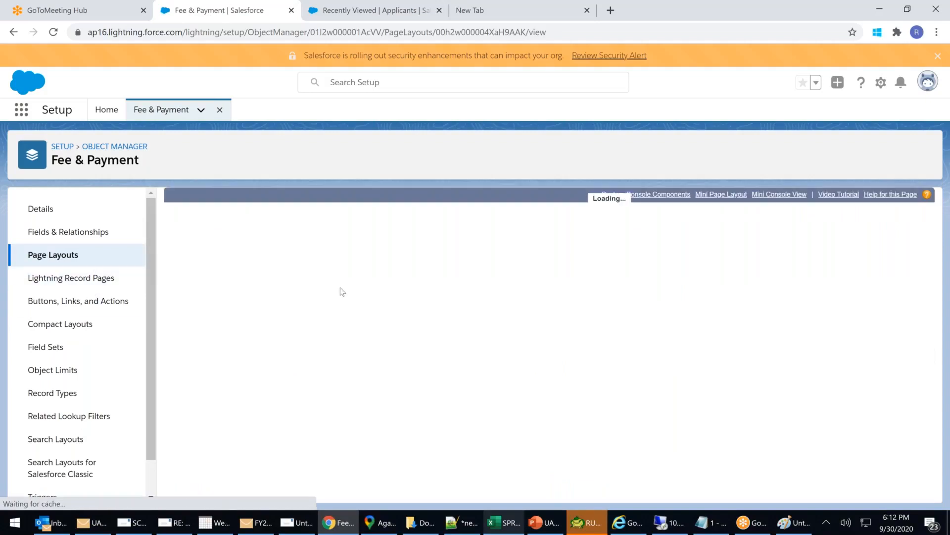
click(203, 256)
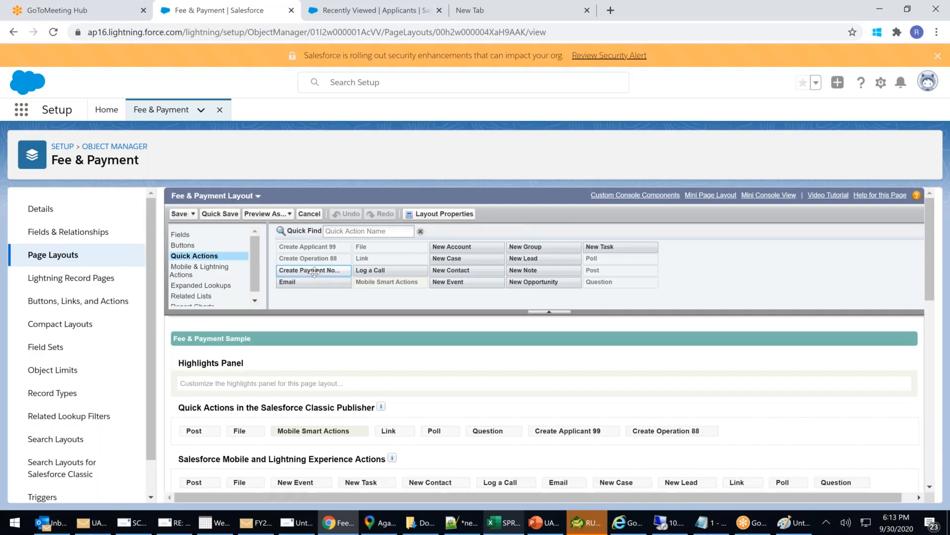
drag(315, 272, 728, 439)
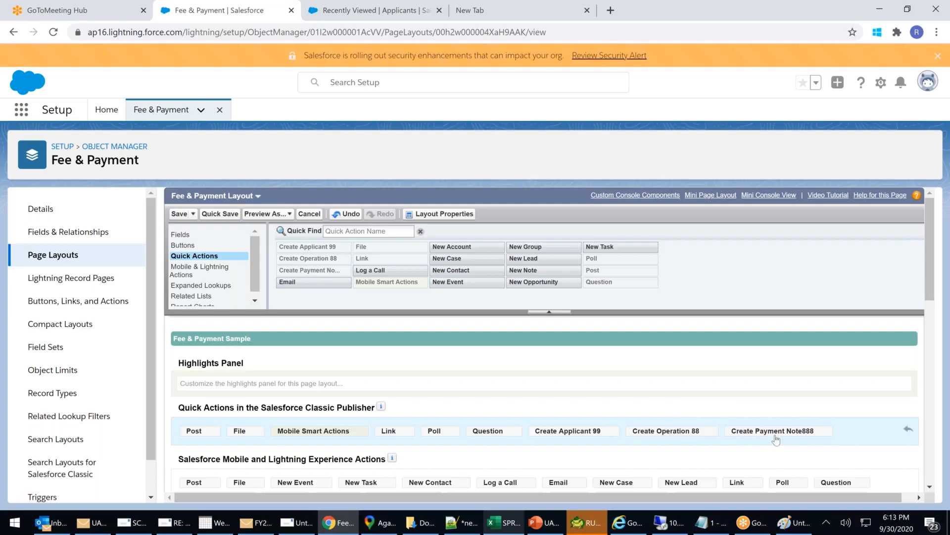
Place Create Payment Note888 among the Mobile and Lightning Experience actions and save the Fee & Payment Layout.
click(211, 271)
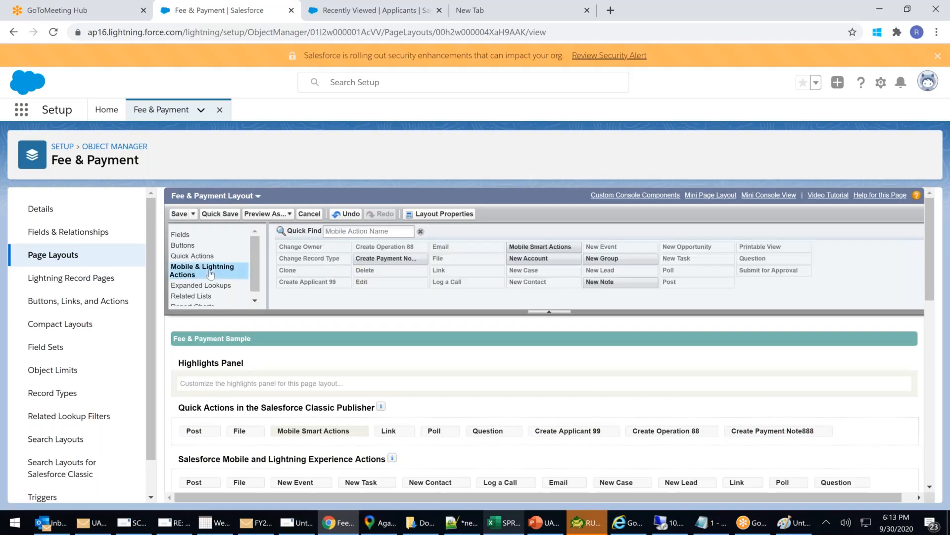
drag(387, 258, 768, 469)
drag(776, 511, 298, 422)
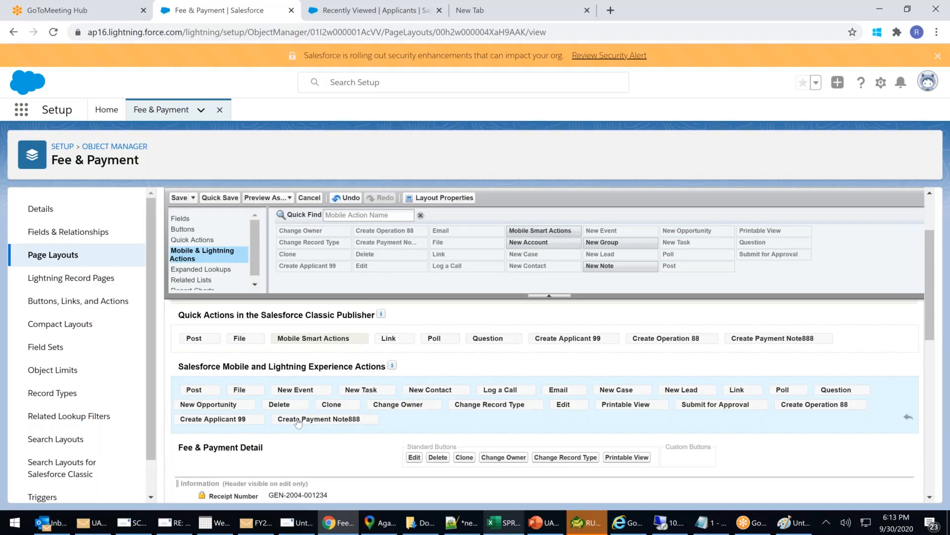
click(179, 198)
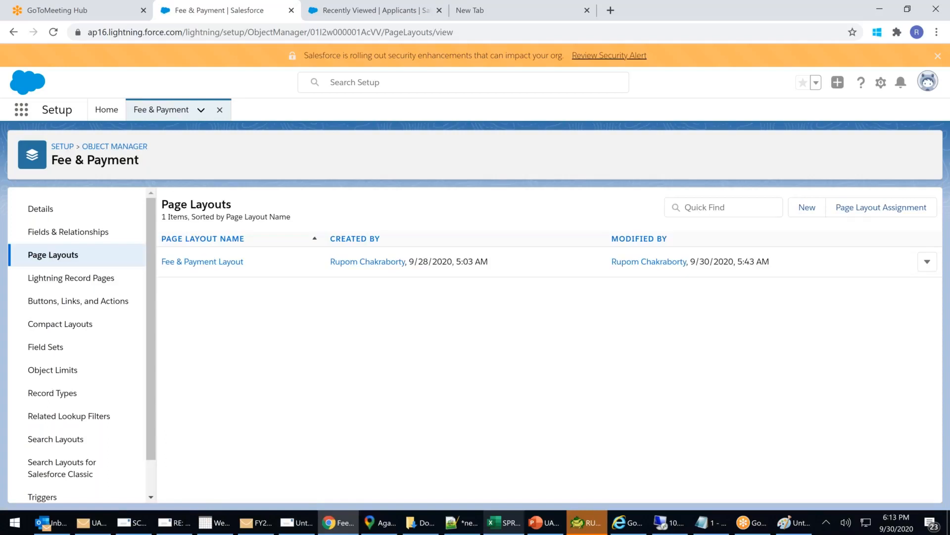
Reload the app, open Fees & Payments record 0008, and show its additional actions.
click(354, 16)
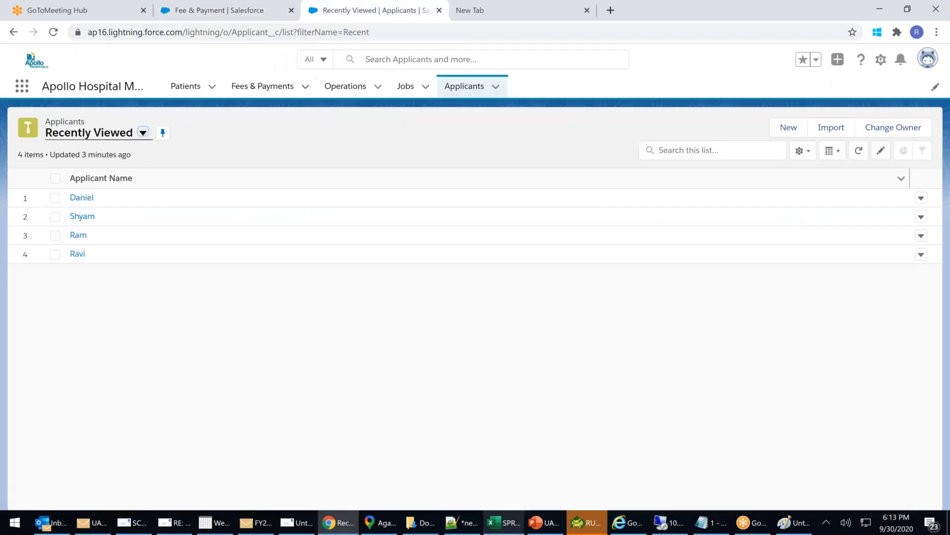
click(409, 32)
key(Return)
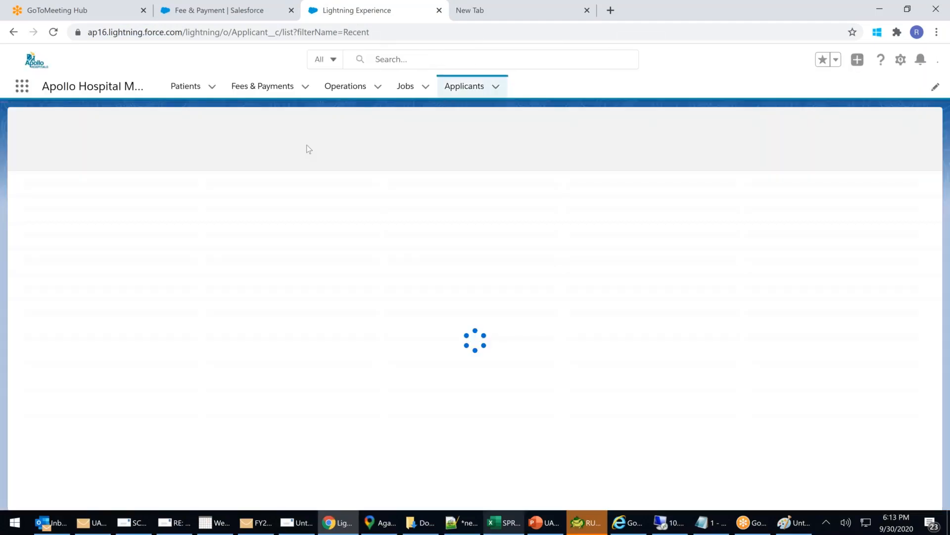
click(262, 86)
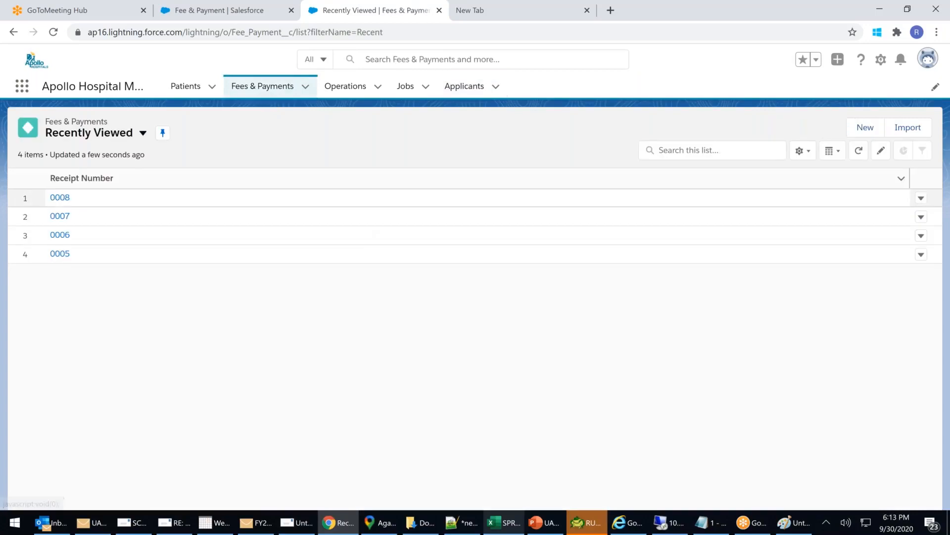
click(60, 198)
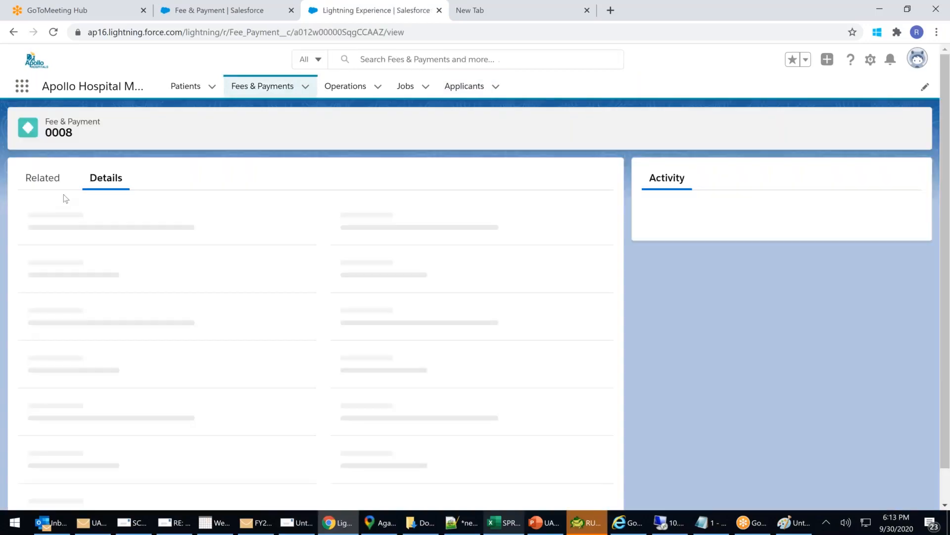
click(921, 128)
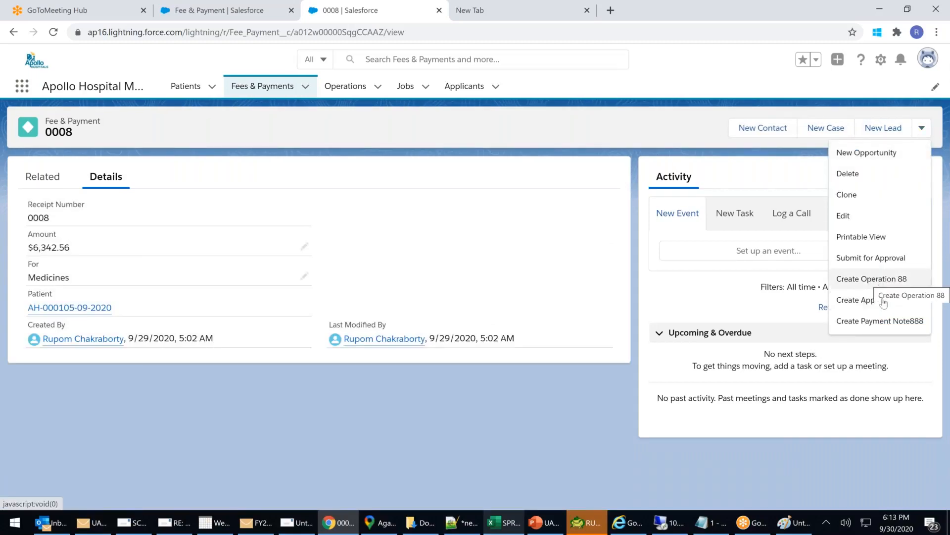
Run Create Payment Note888 and save a note titled 'Payment Recieved' with the System Created body.
click(871, 322)
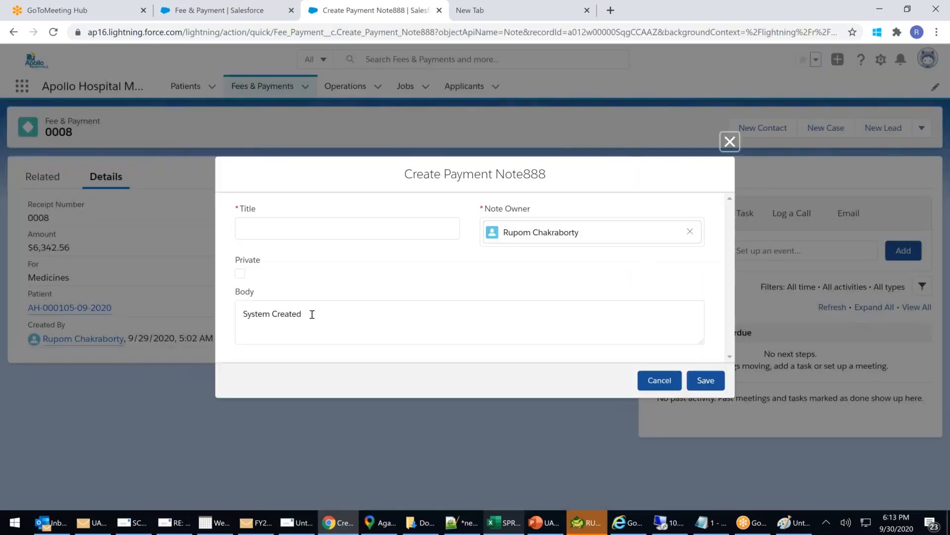
drag(311, 314, 226, 306)
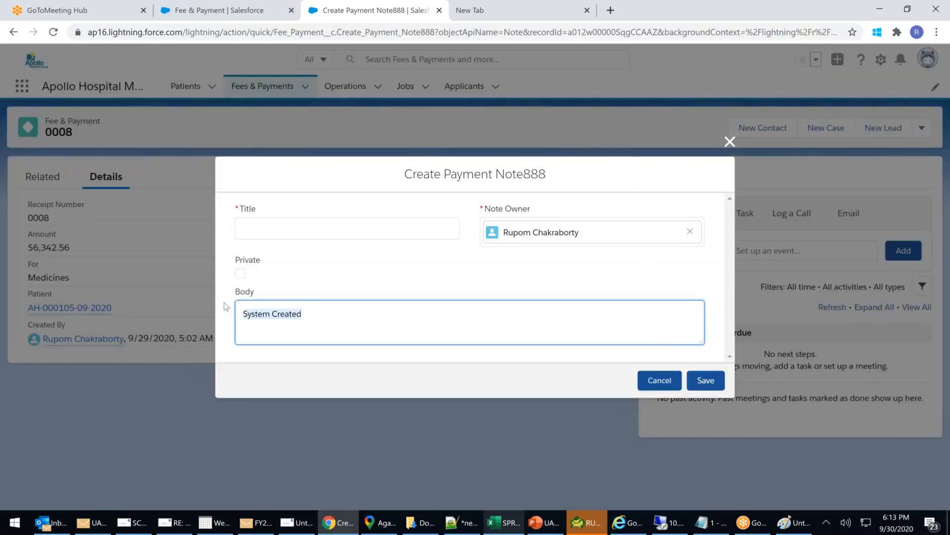
drag(320, 318, 236, 311)
click(278, 238)
text(Reci)
key(BackSpace)
key(BackSpace)
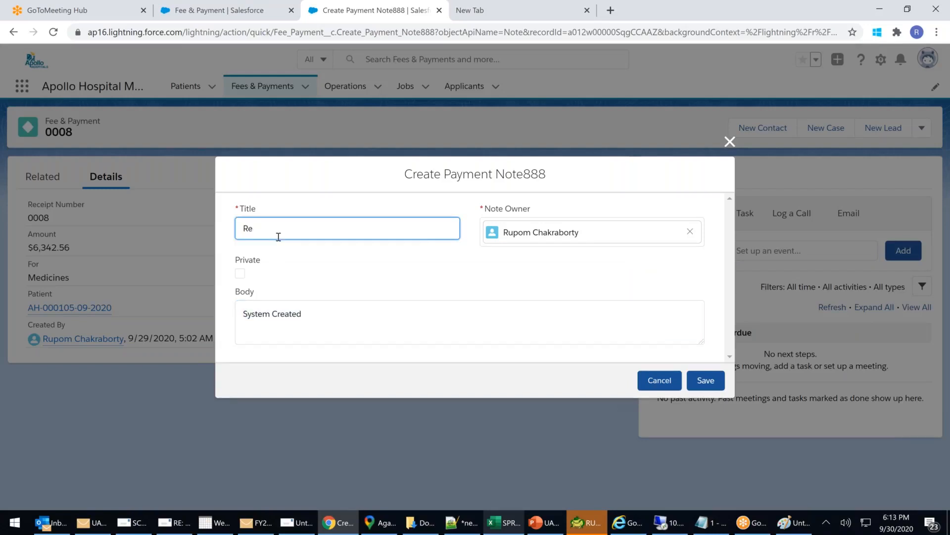
key(BackSpace)
key(BackSpace)
text(Payment Recieved)
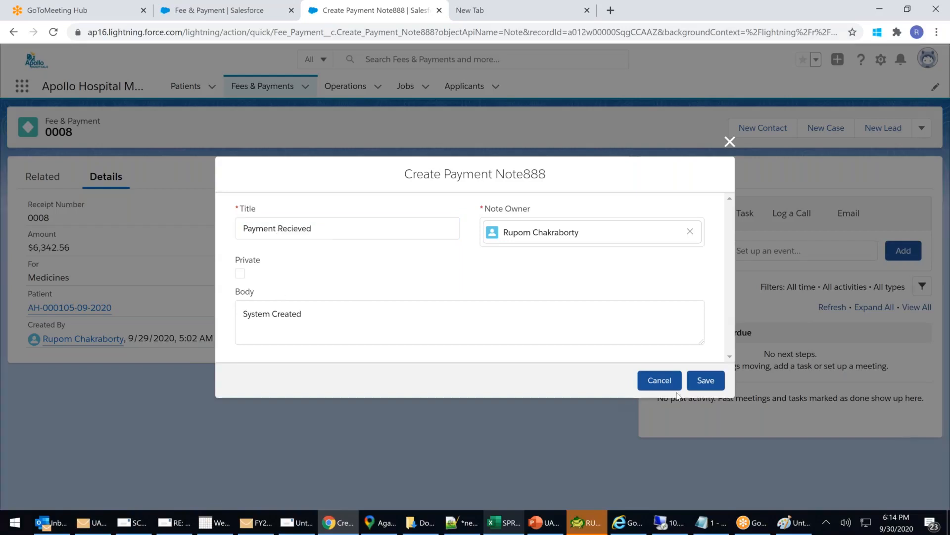
click(704, 381)
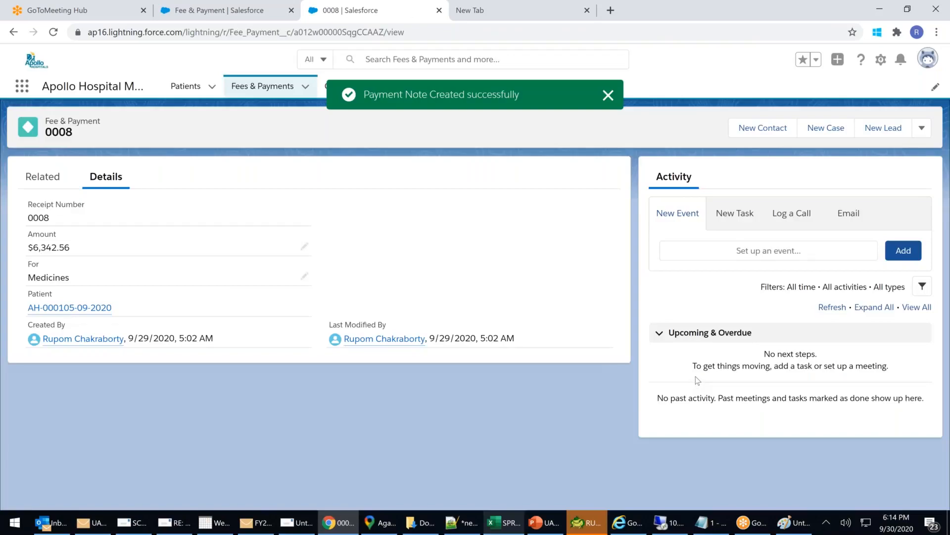
Run Create Applicant 99 from record 0008, replace the prefilled name with a new applicant's name, and save.
click(921, 129)
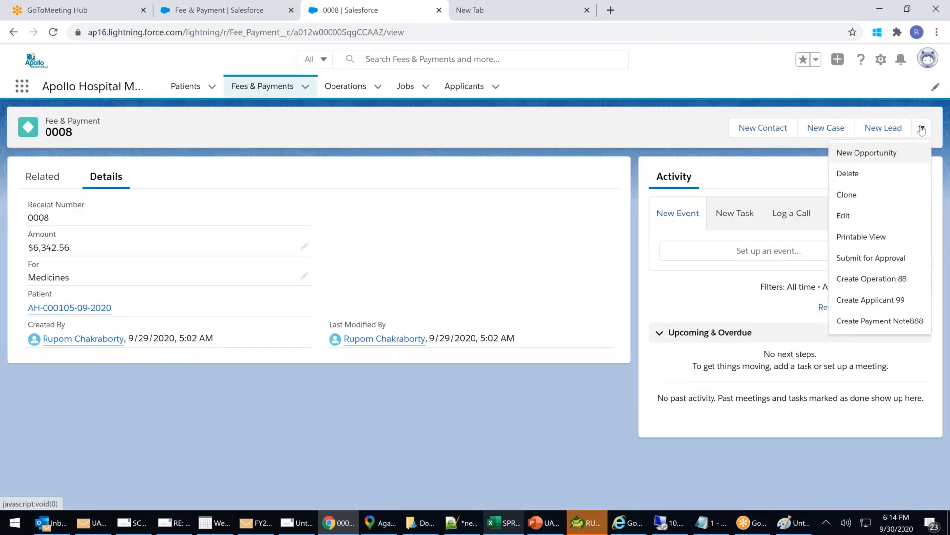
click(871, 299)
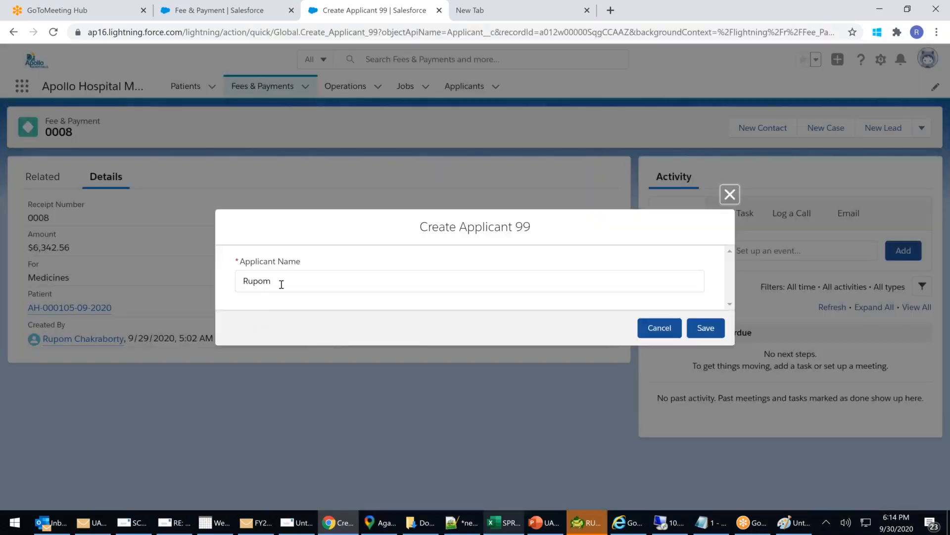
key(ctrl+a)
key(BackSpace)
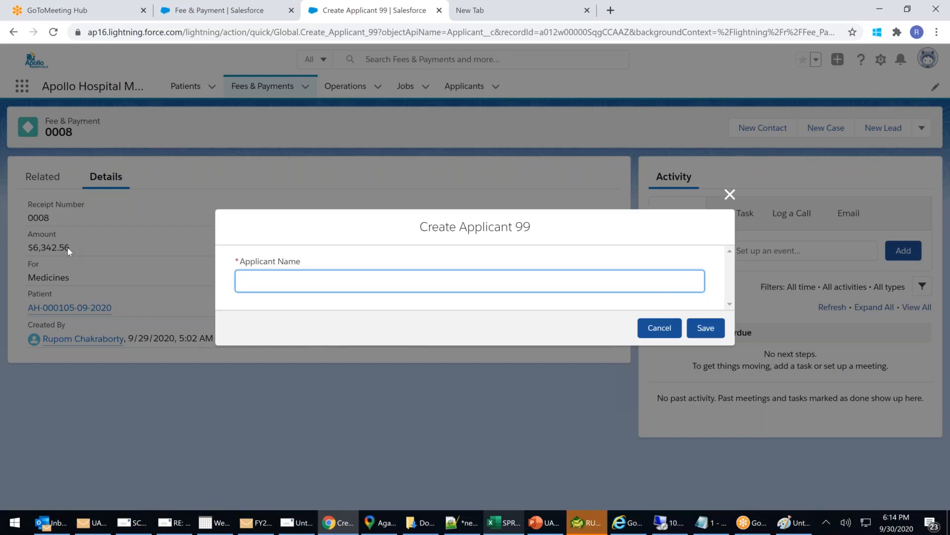
text(Monalisha)
click(706, 328)
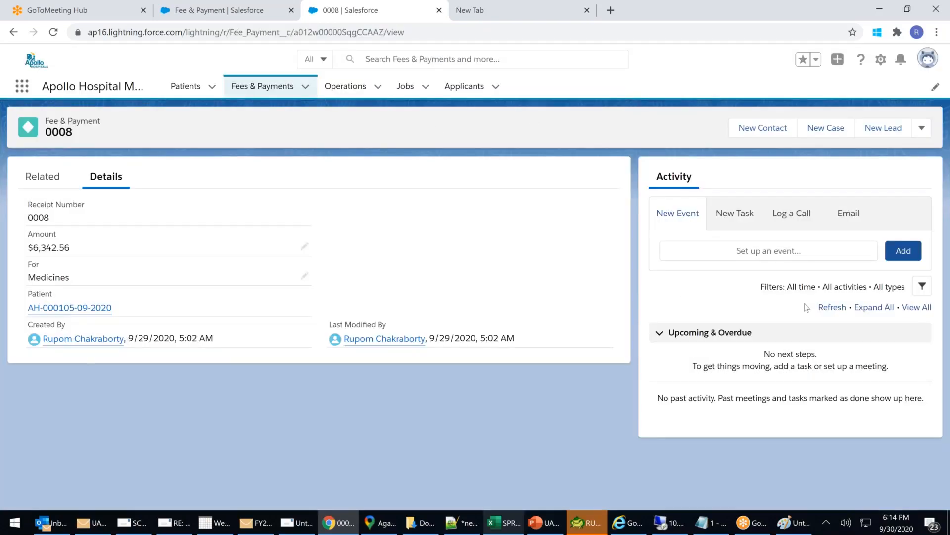
Run Create Applicant 99 again and save a second applicant under another new name.
click(922, 128)
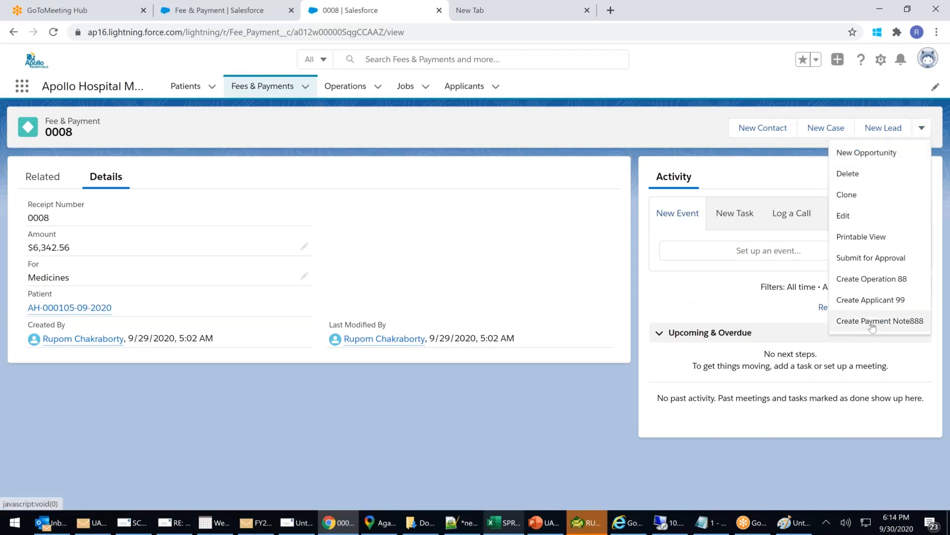
click(871, 300)
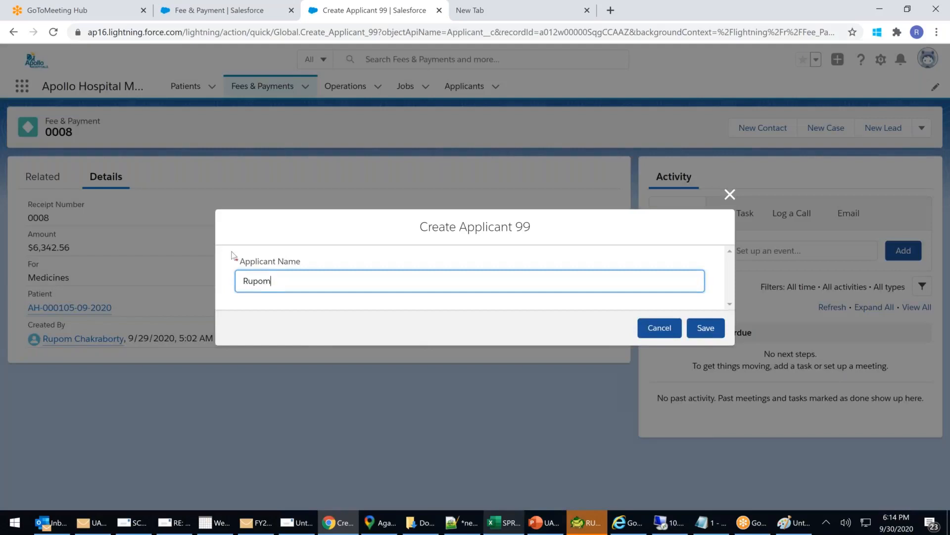
key(BackSpace)
key(BackSpace)
key(BackSpace)
key(BackSpace)
key(BackSpace)
text(Paas\ha)
key(BackSpace)
key(BackSpace)
key(BackSpace)
key(BackSpace)
key(BackSpace)
text(sha)
click(706, 327)
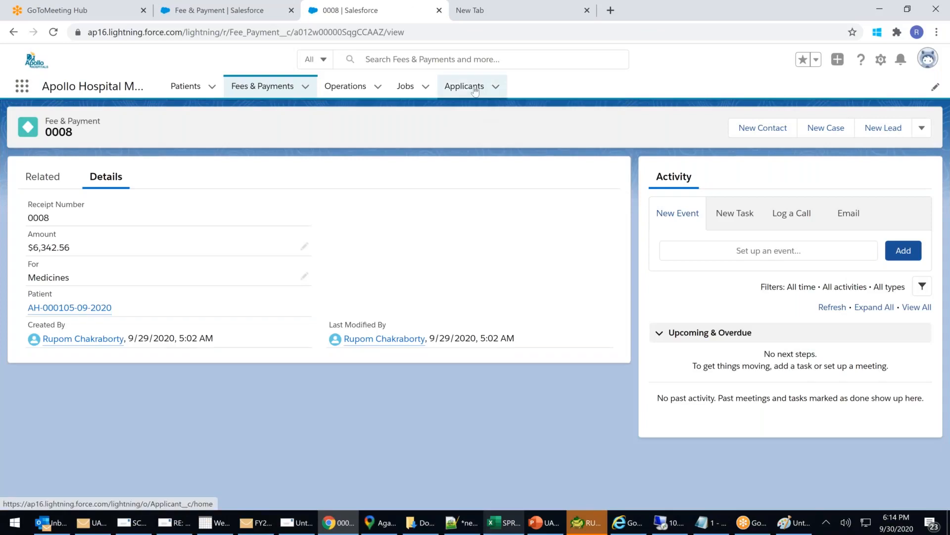
Browse recently viewed Applicants, then open Fee & Payment record 0008 and expand its remaining actions.
click(474, 89)
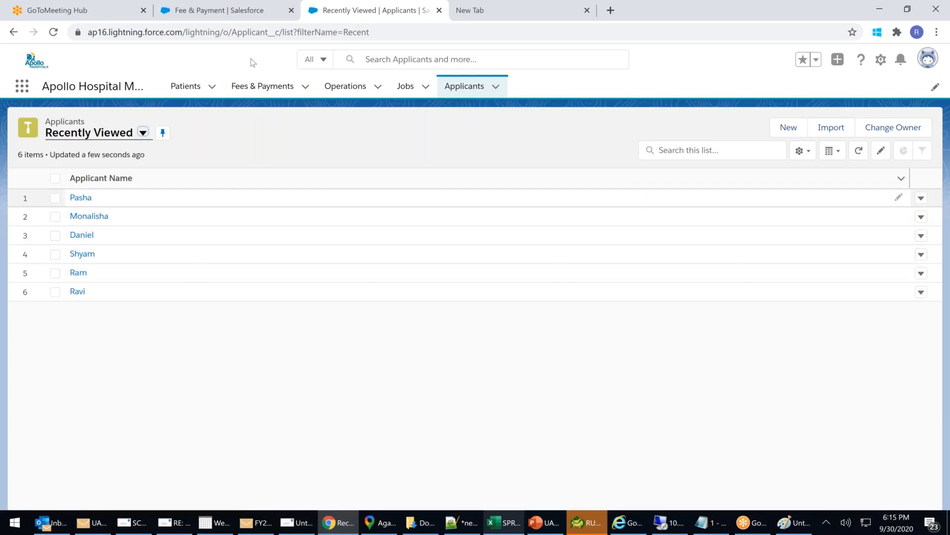
click(246, 89)
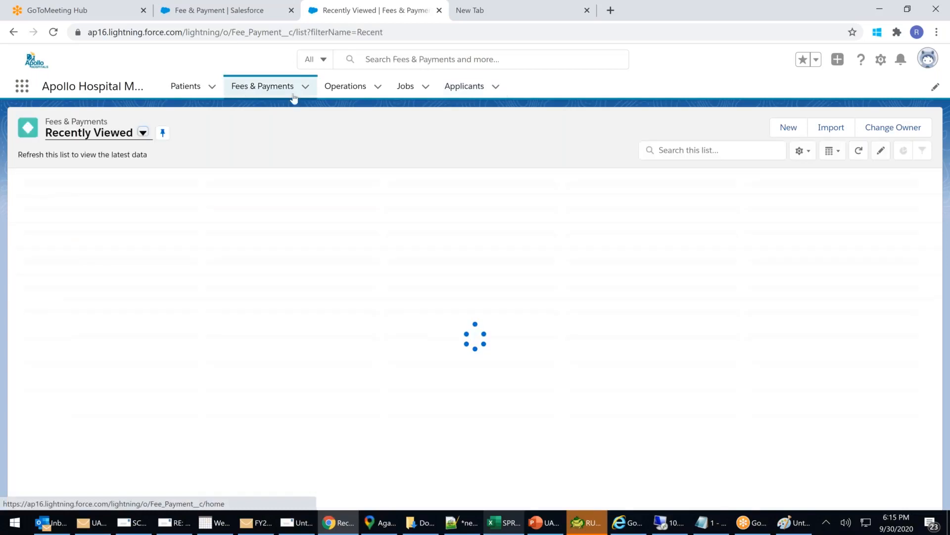
click(67, 200)
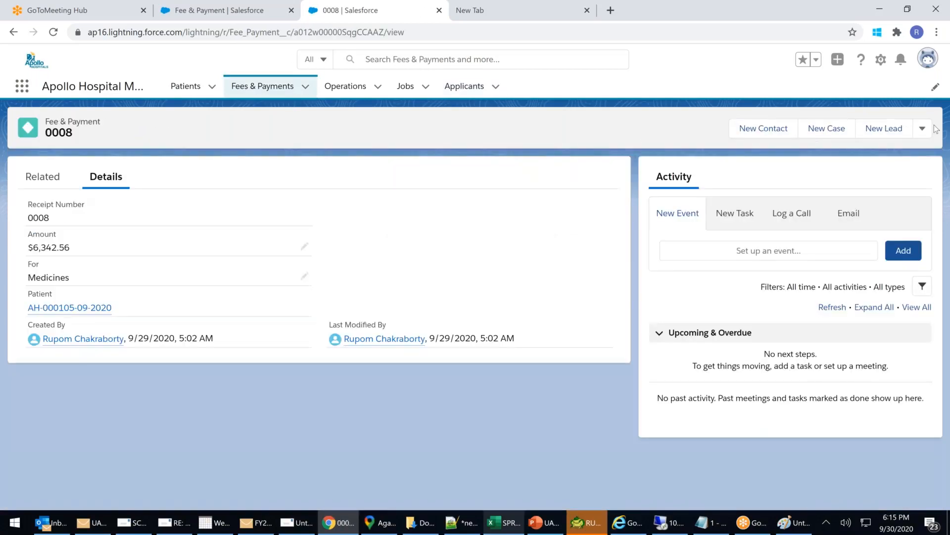
click(921, 127)
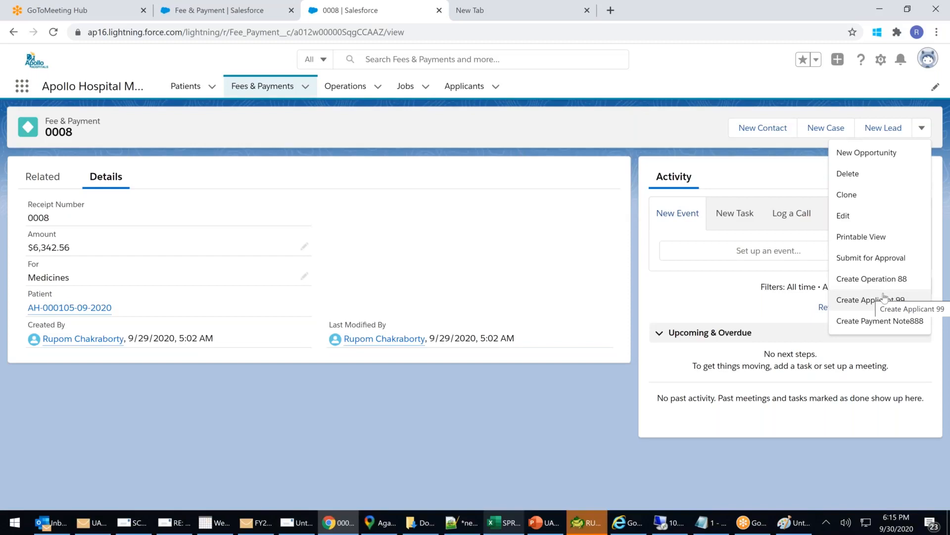
Close the actions menu, view the Patients list, and switch back to the Fee & Payment Setup tab.
click(202, 94)
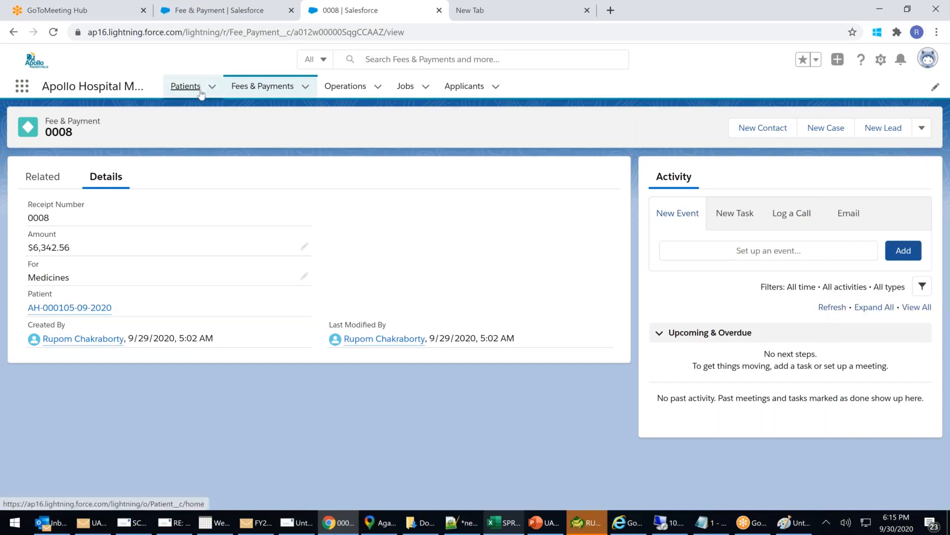
click(201, 94)
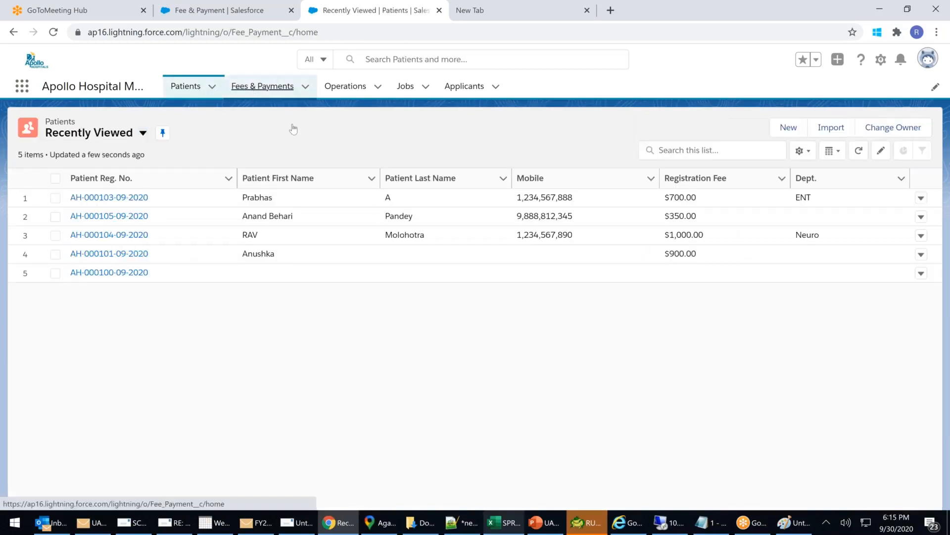
click(231, 15)
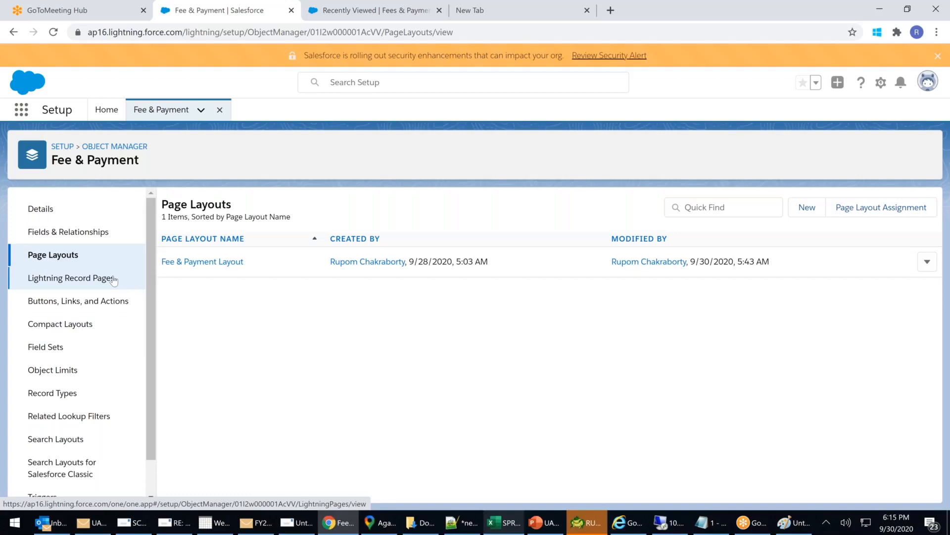
From Setup home, open Global Actions and highlight the Create Applicant 99 and Create Operation 88 rows.
click(108, 145)
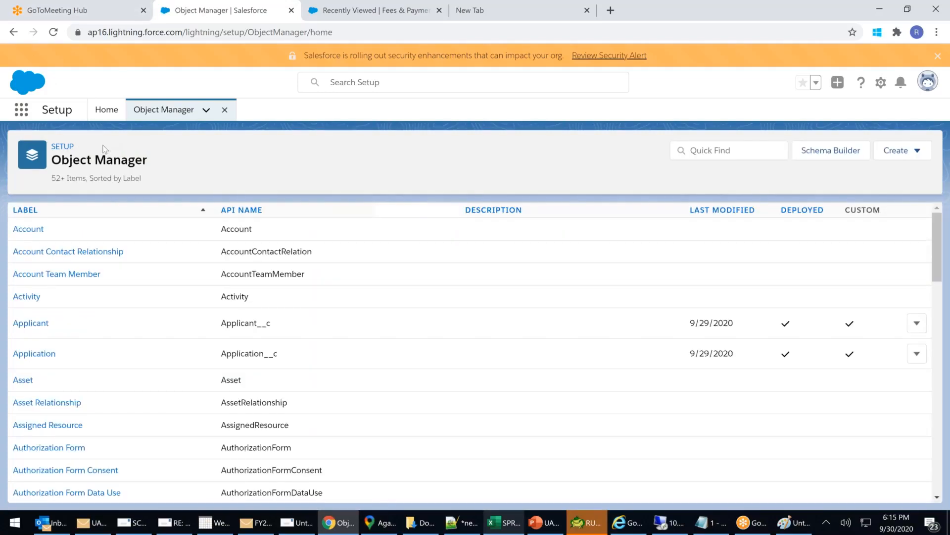
click(59, 147)
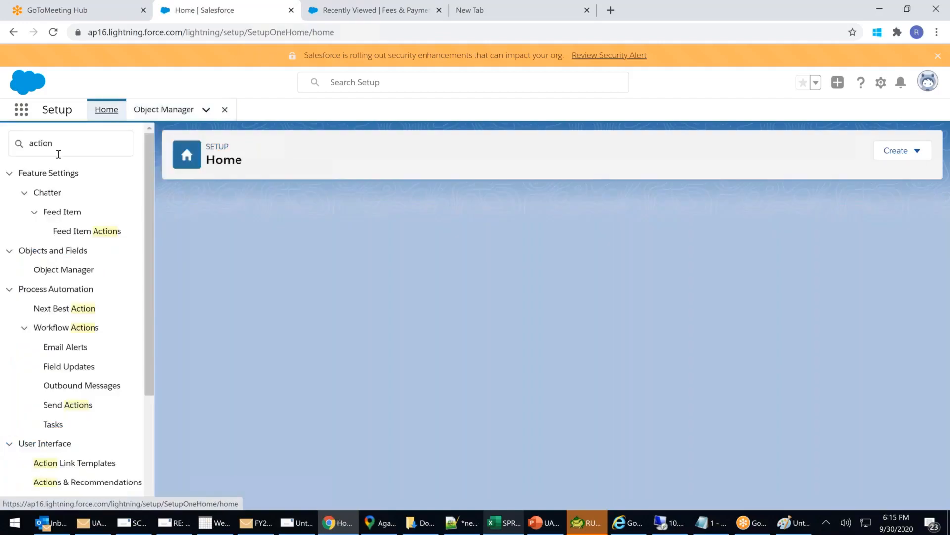
scroll(72, 307, down, 3)
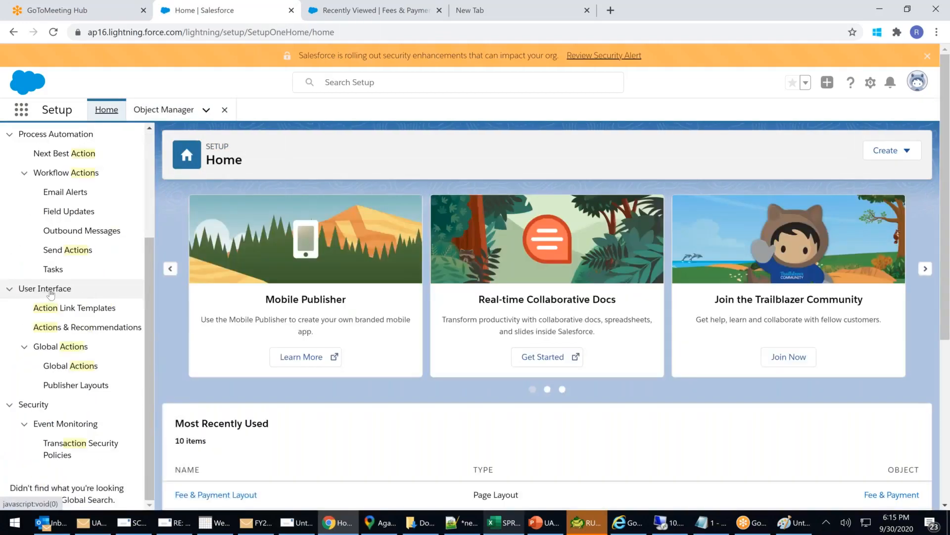
click(71, 366)
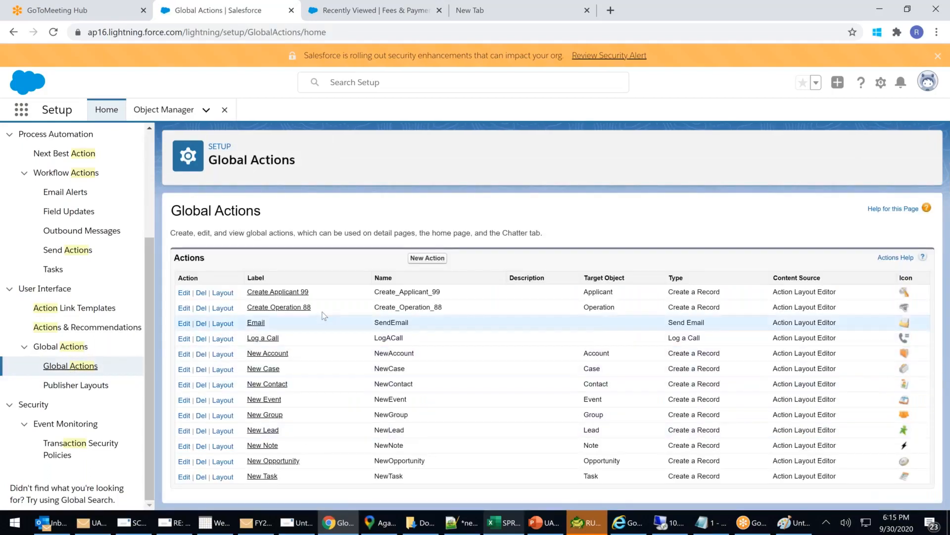
drag(341, 311, 178, 292)
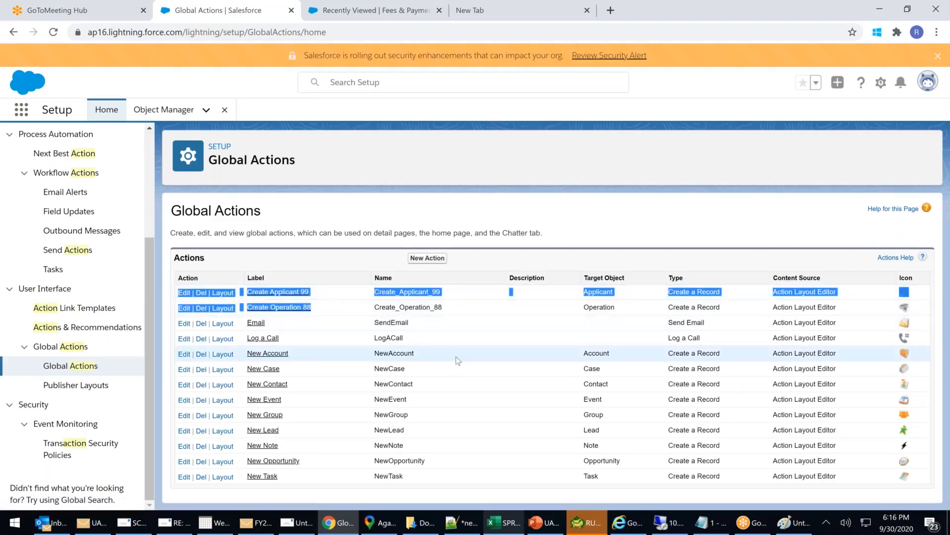
drag(150, 250, 163, 125)
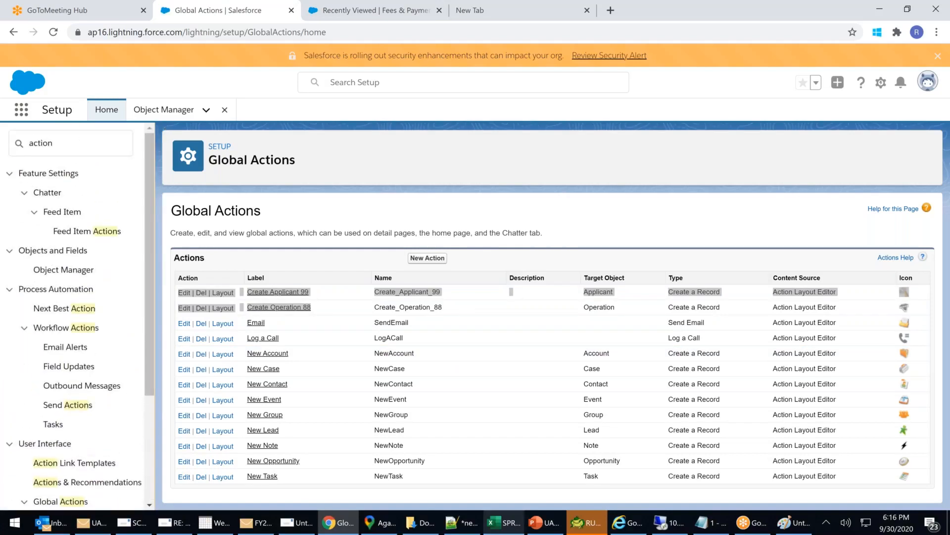
click(64, 269)
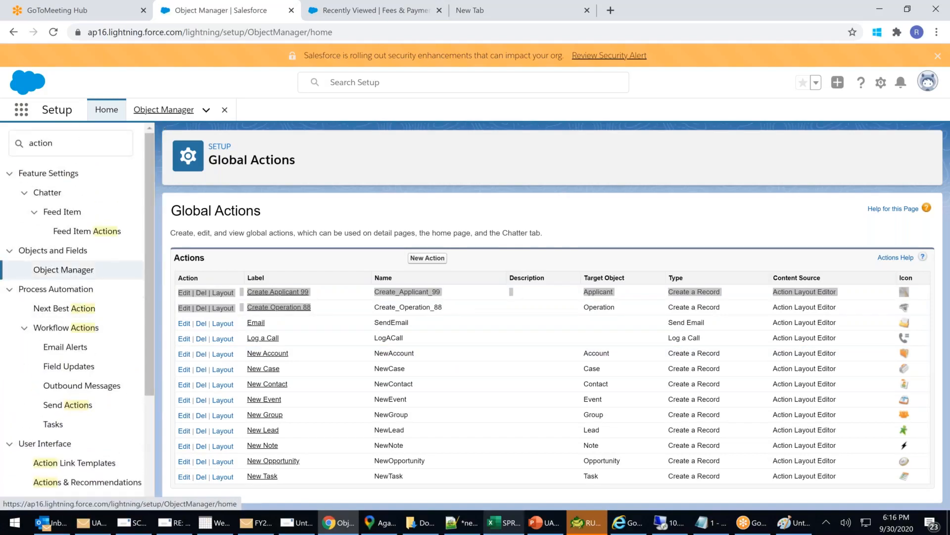
Open the Fee & Payment Layout editor through Object Manager's Page Layouts.
scroll(115, 336, down, 13)
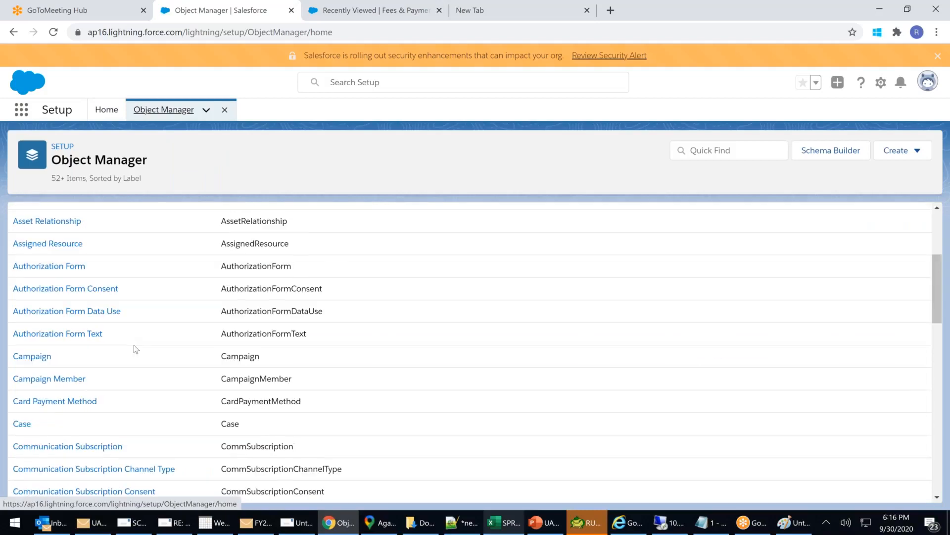
scroll(137, 350, down, 4)
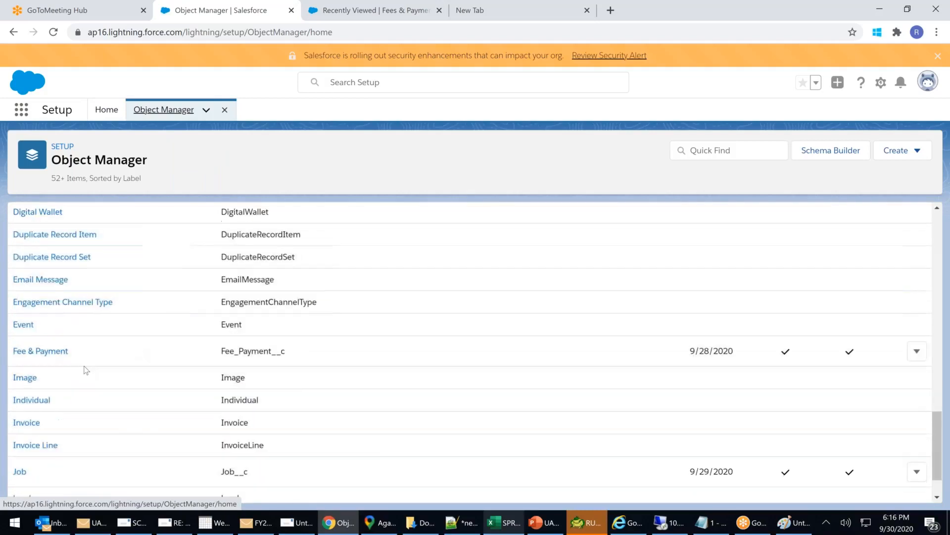
click(42, 351)
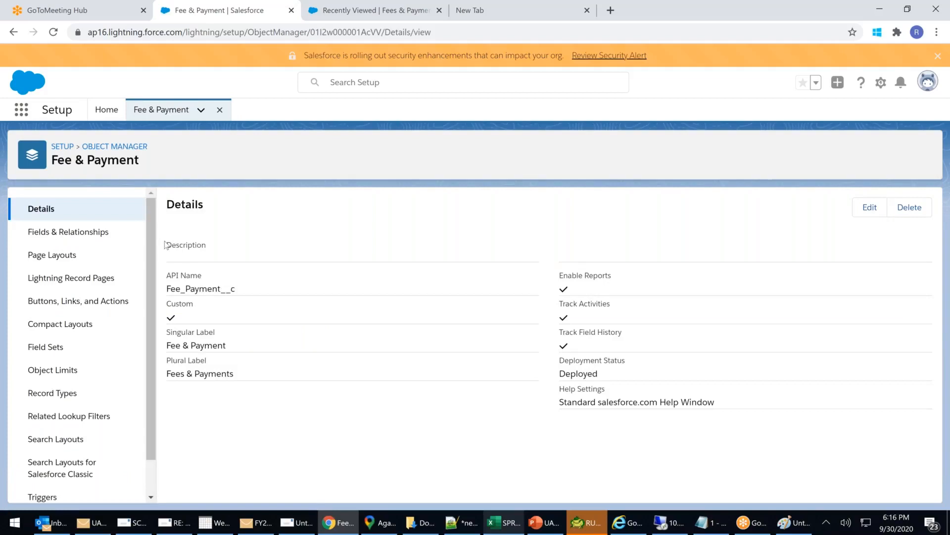
click(56, 256)
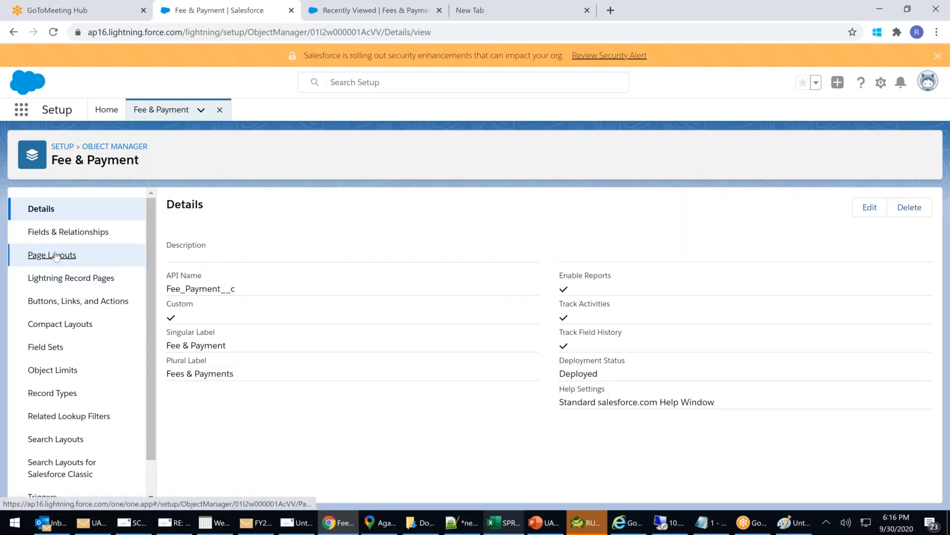
click(214, 262)
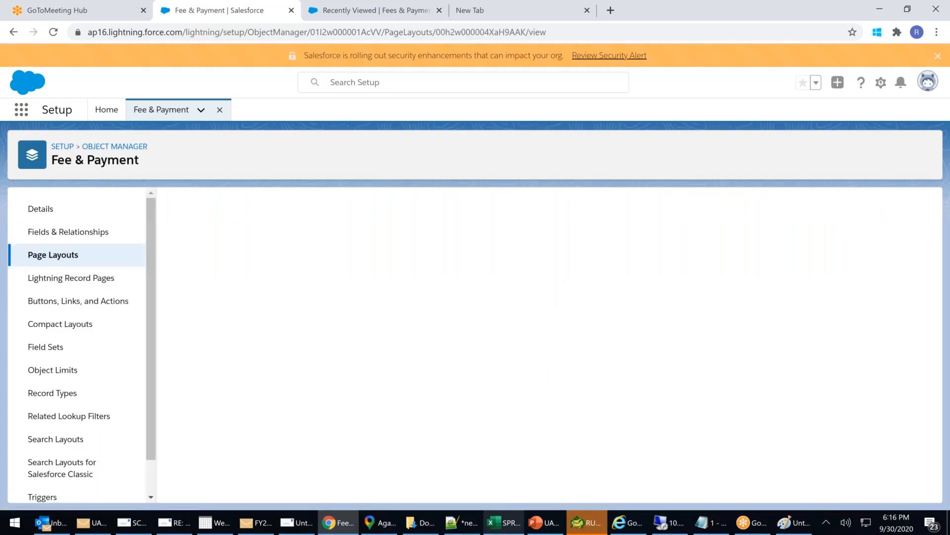
Browse the palette's Fields, Buttons, Quick Actions, Mobile & Lightning Actions, Expanded Lookups and Related Lists.
click(199, 256)
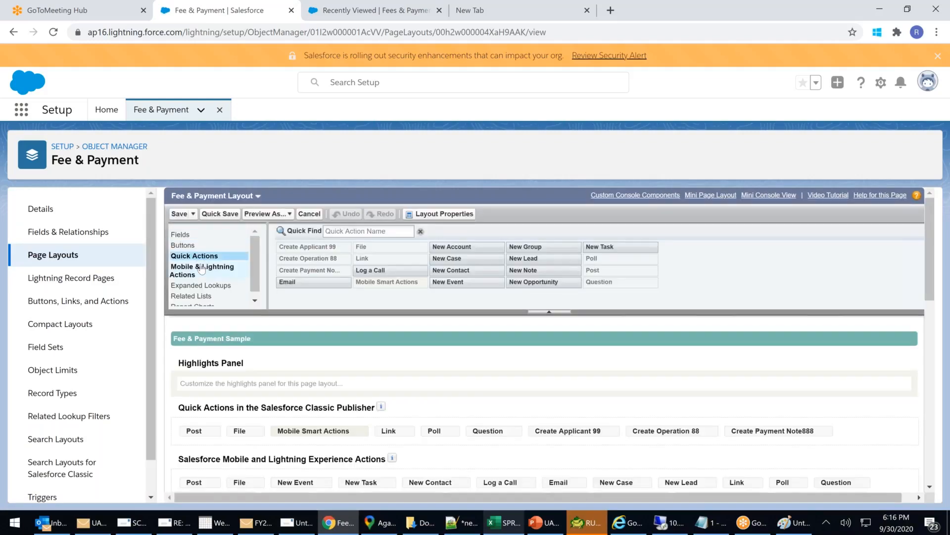
click(202, 268)
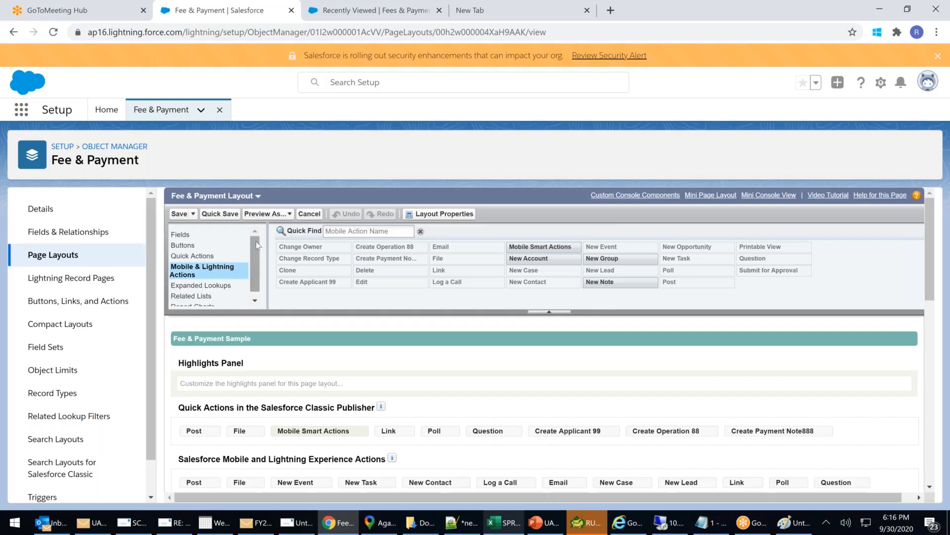
scroll(251, 265, down, 1)
scroll(254, 242, up, 1)
click(176, 235)
click(183, 246)
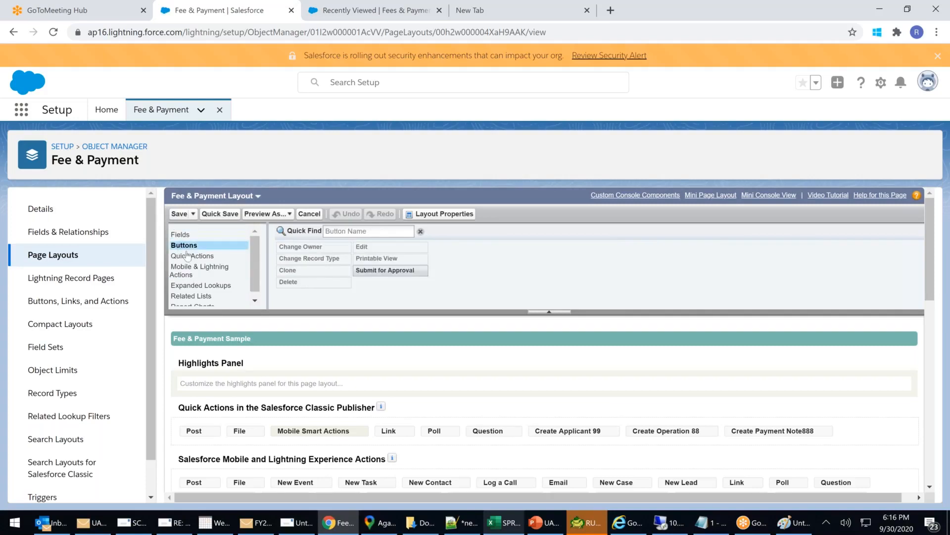
click(188, 257)
click(202, 270)
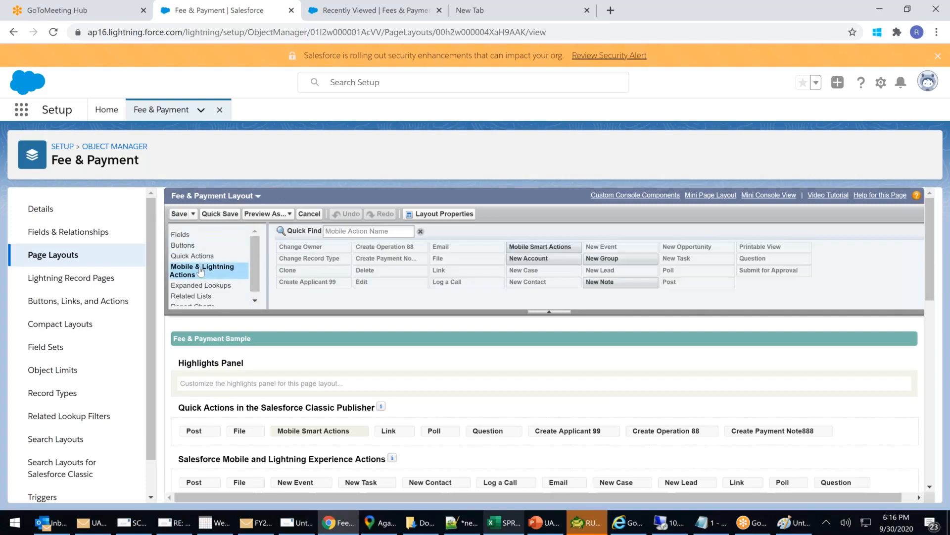
scroll(215, 270, down, 1)
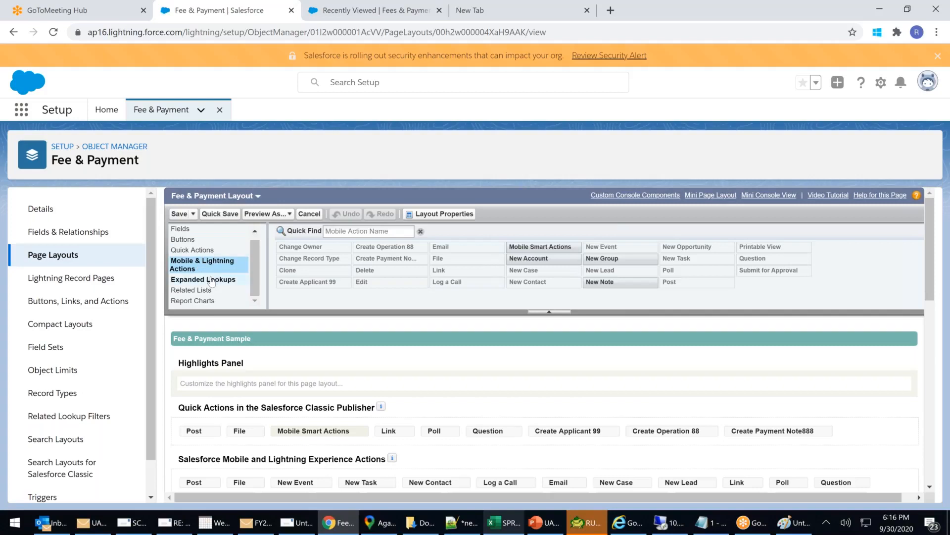
click(212, 279)
scroll(212, 281, down, 2)
scroll(212, 281, down, 5)
click(192, 273)
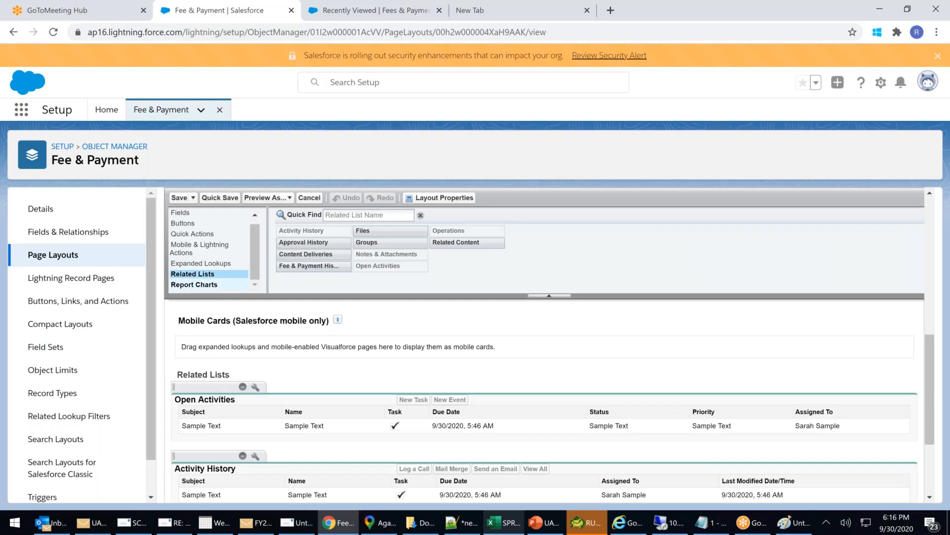
Drag the Opp_Sum_Lt report chart into the layout's Information section.
click(194, 285)
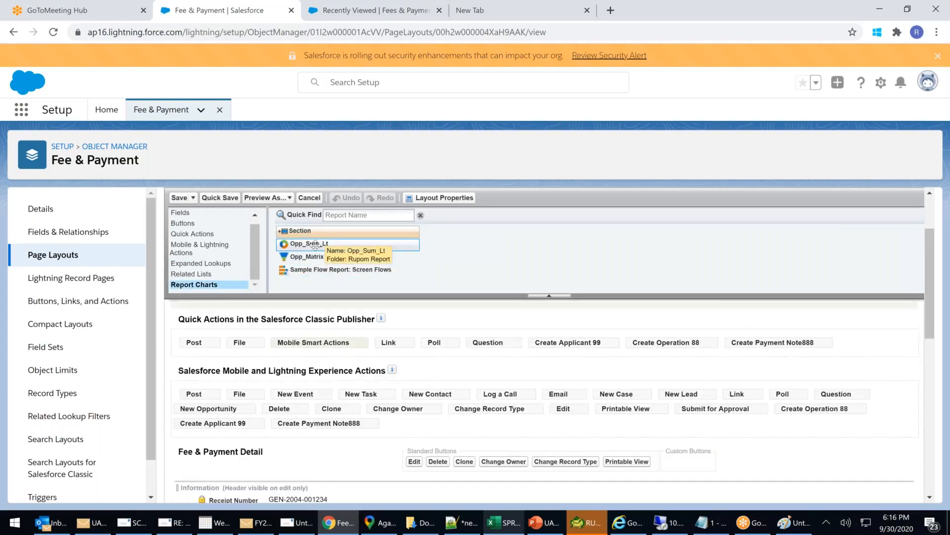
drag(314, 244, 287, 444)
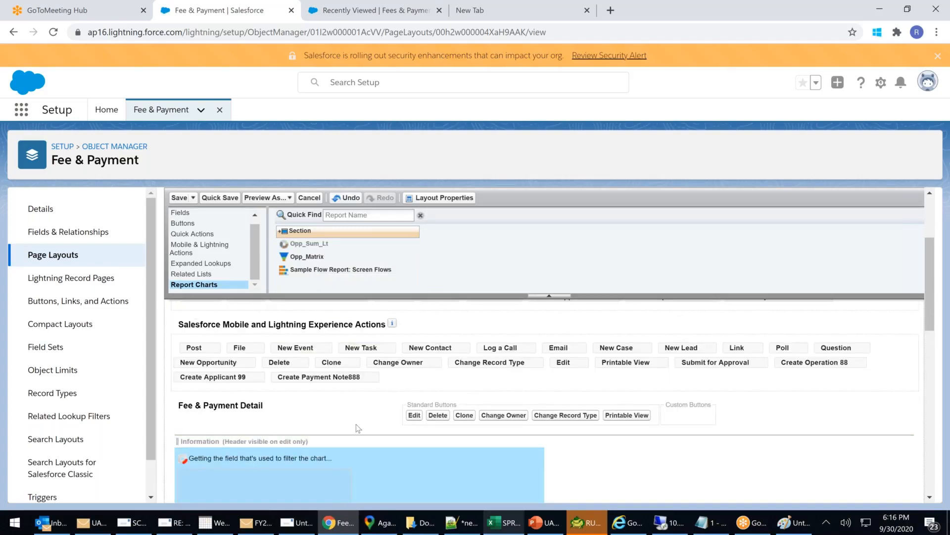
scroll(346, 421, down, 5)
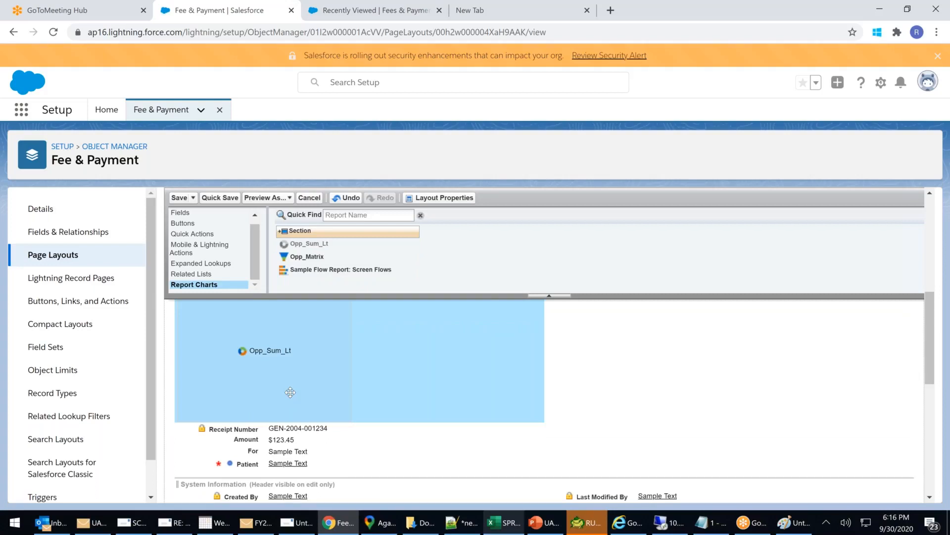
scroll(290, 392, up, 1)
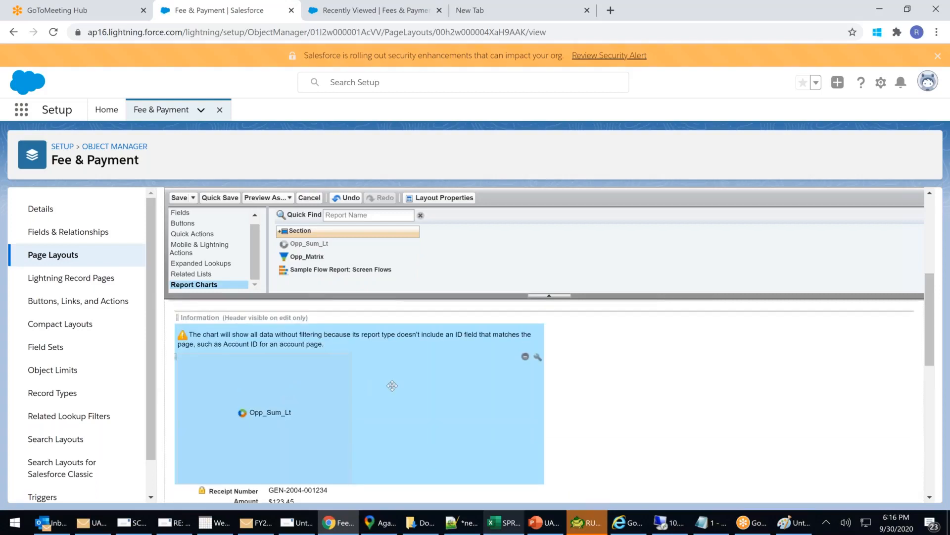
Open the chart's properties, cancel without changes, and save the Fee & Payment Layout.
click(538, 358)
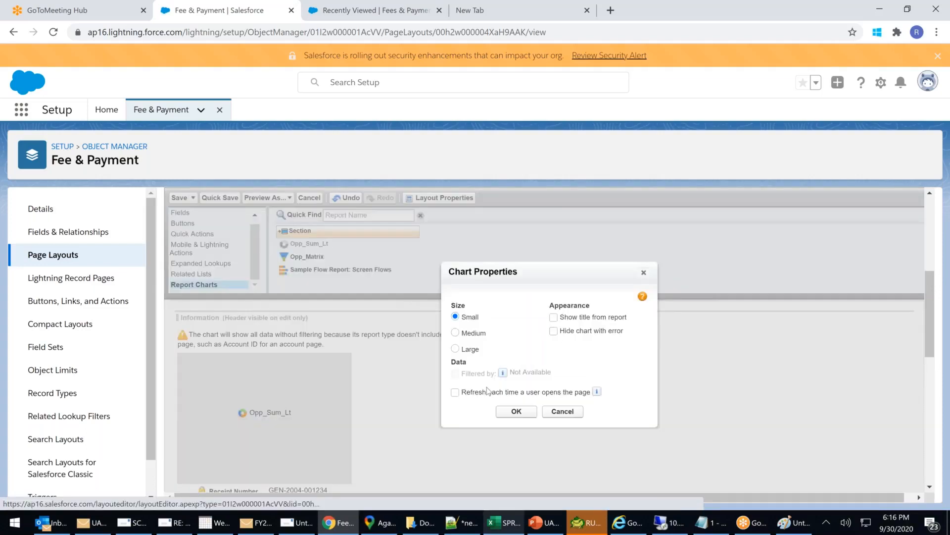
click(563, 411)
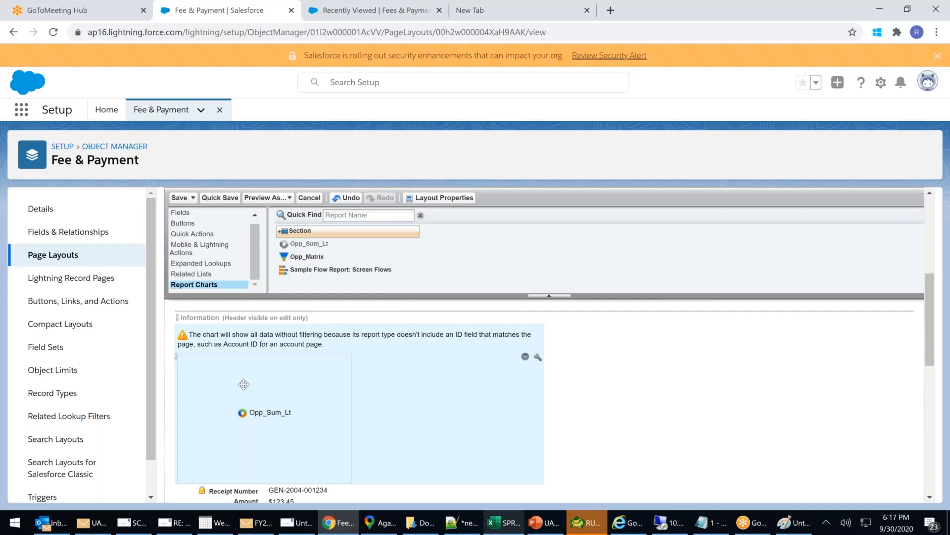
scroll(244, 384, up, 5)
click(179, 197)
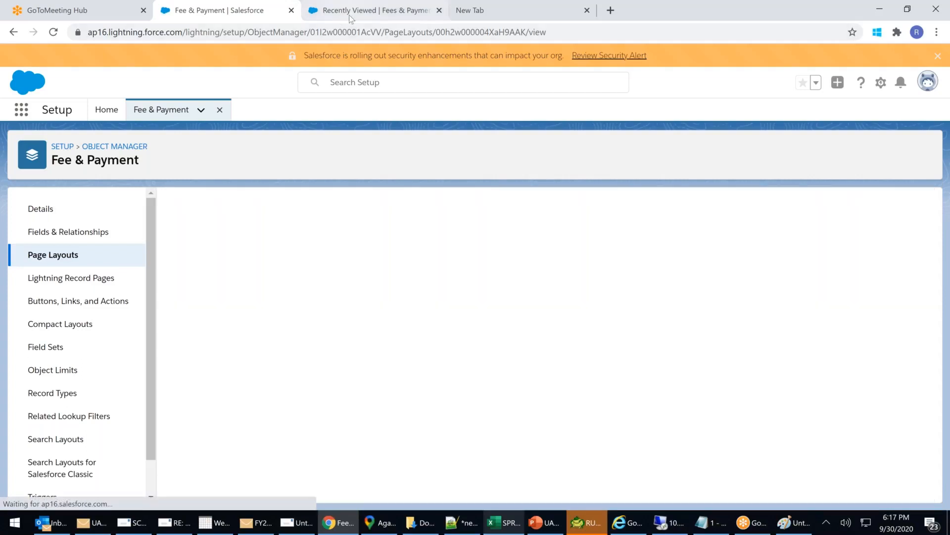
Reload the recently viewed Fees & Payments list page.
click(346, 11)
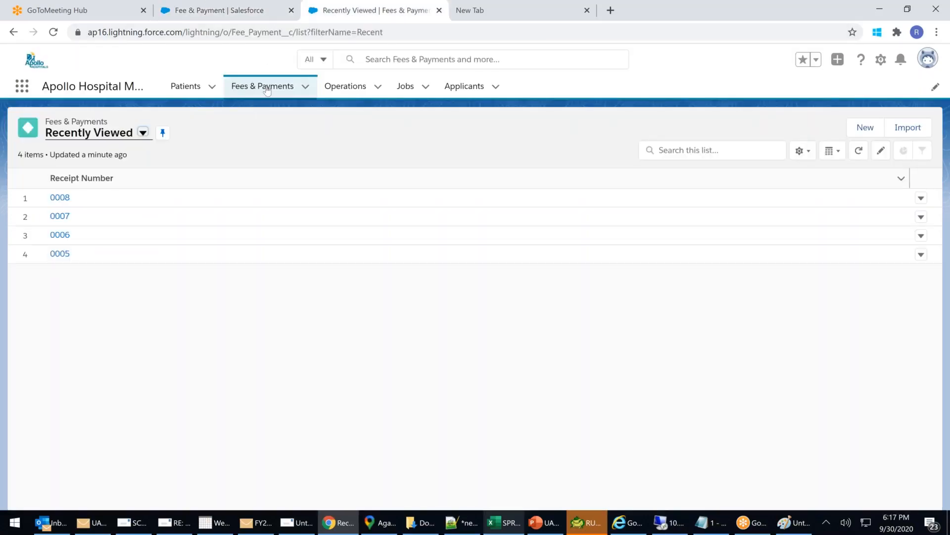
click(252, 32)
key(Return)
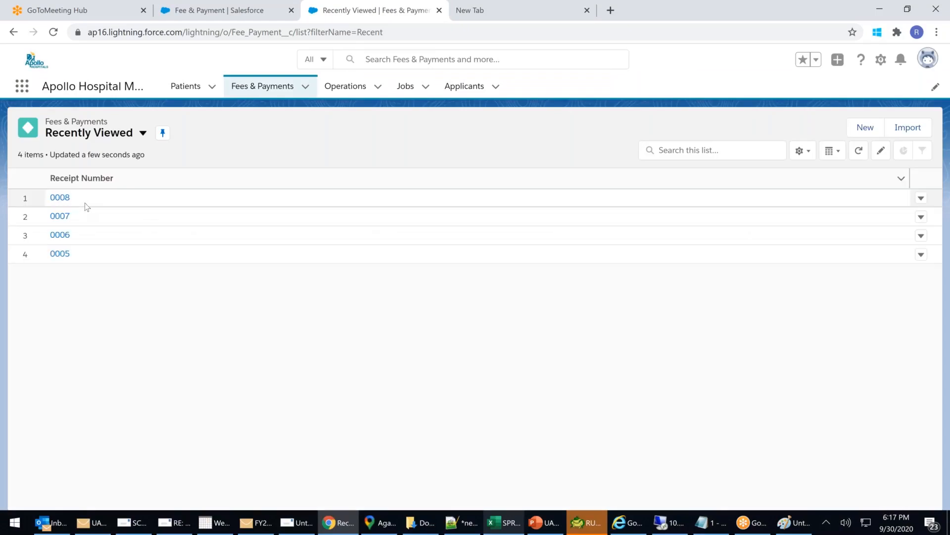
Open record 0008, review its 39-record Billing City chart, then return to the Setup tab.
click(59, 197)
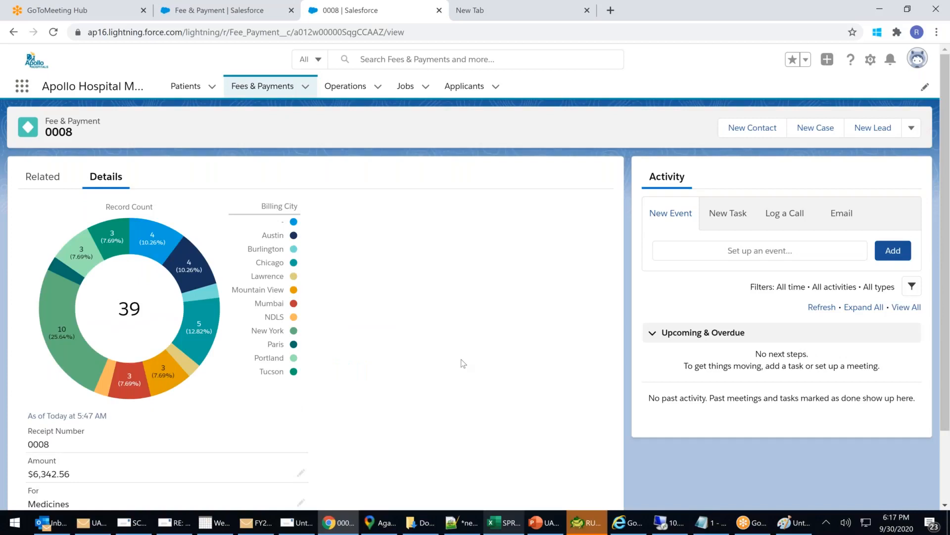
scroll(463, 363, down, 2)
scroll(463, 364, up, 2)
scroll(192, 366, down, 2)
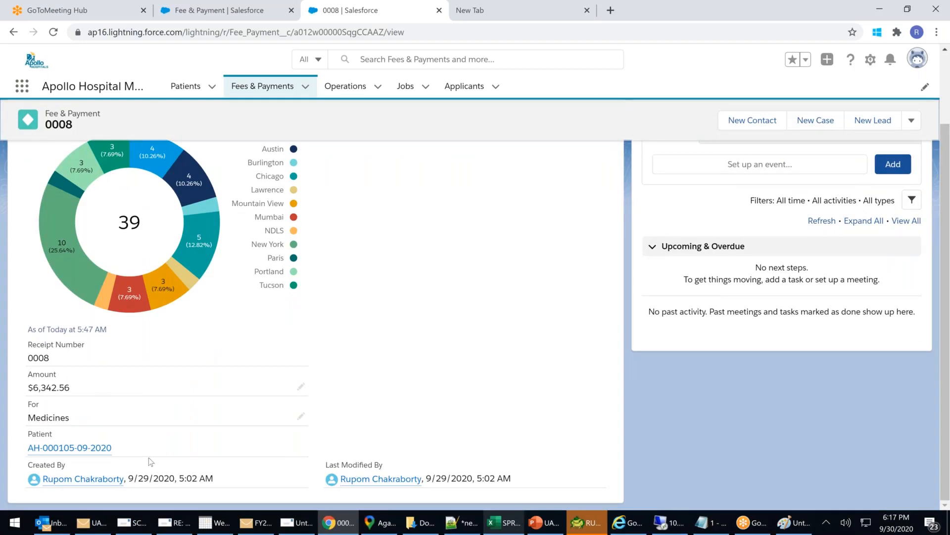
scroll(149, 457, up, 2)
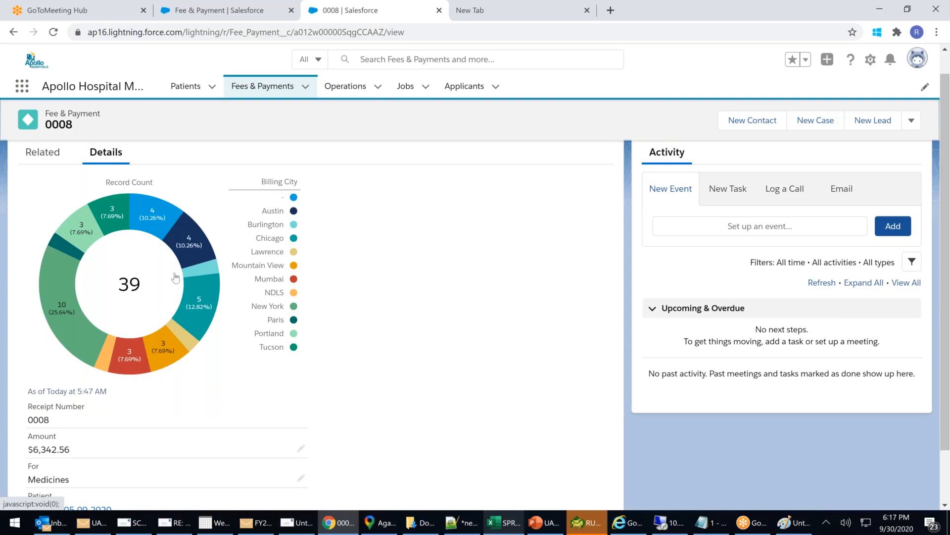
click(225, 9)
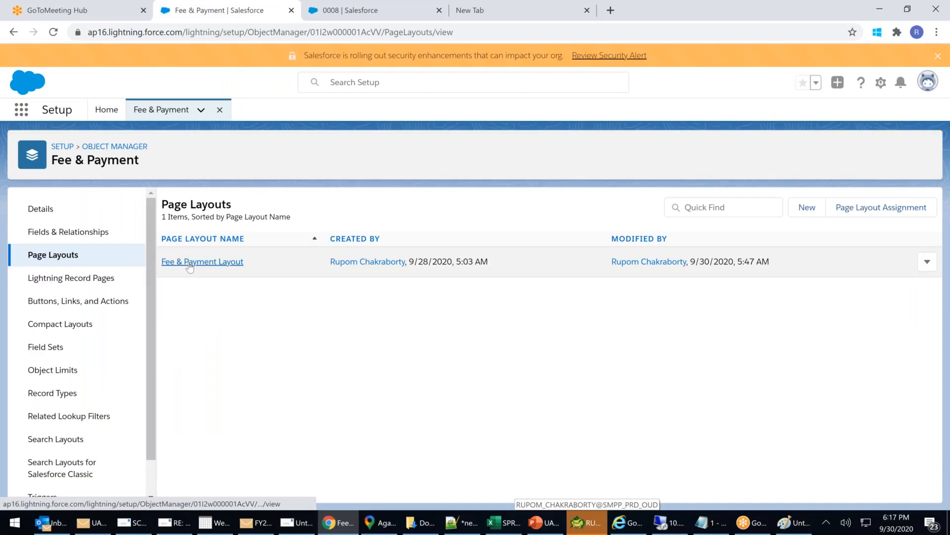
Inspect the Fee & Payment Layout, dismiss Preview As without a profile, then view Lightning Record Pages.
click(189, 262)
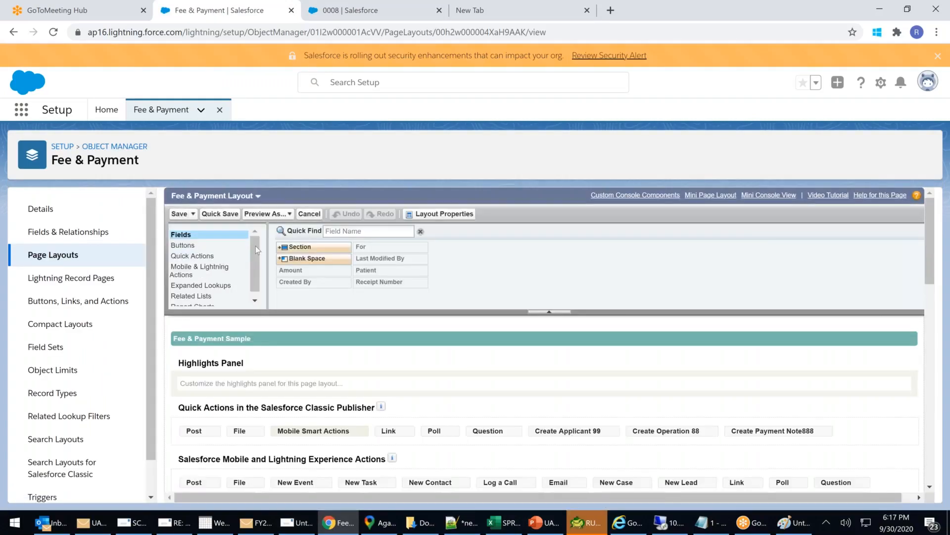
drag(263, 277, 266, 293)
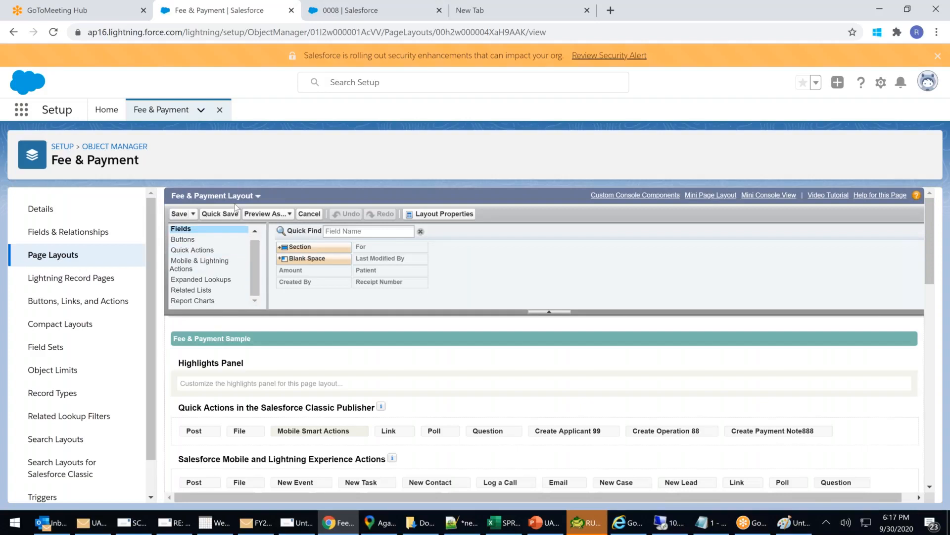
click(289, 214)
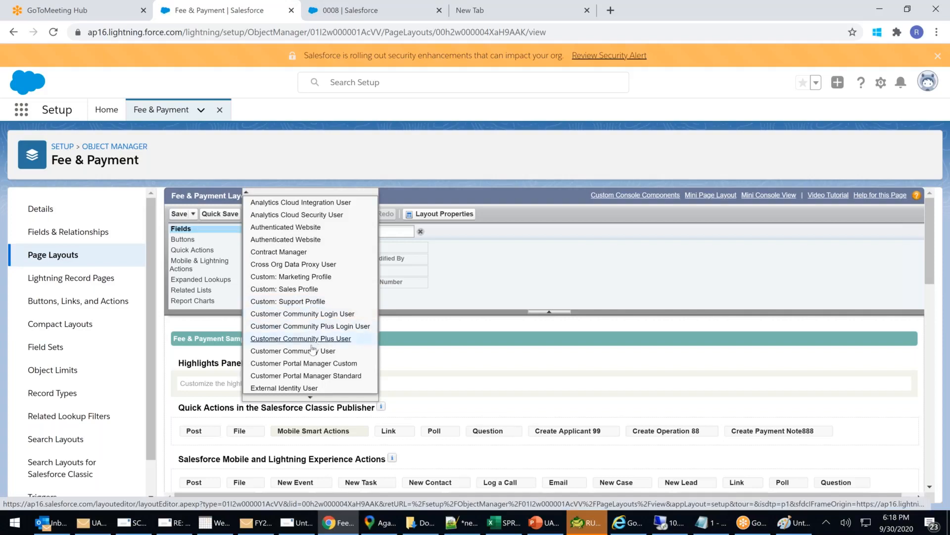
mouse_move(311, 396)
click(547, 271)
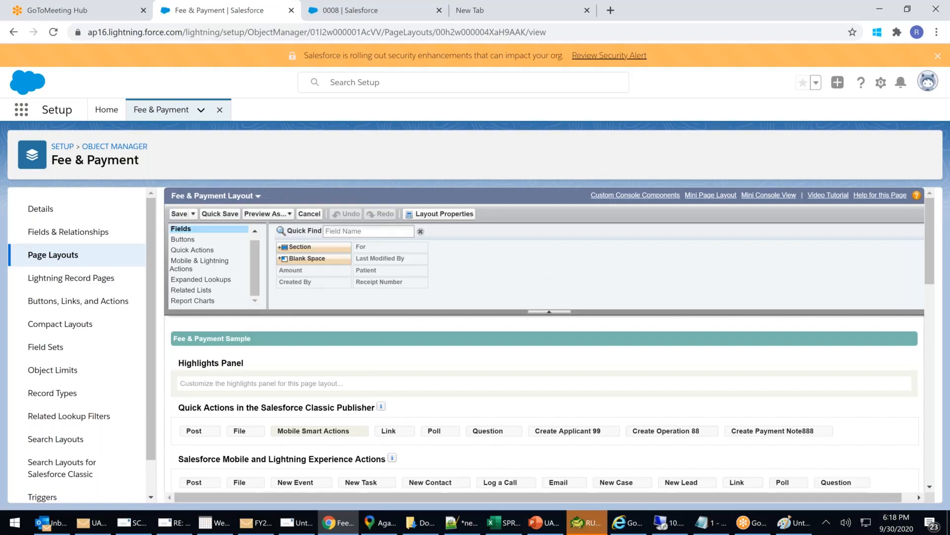
scroll(295, 339, down, 6)
scroll(295, 340, up, 7)
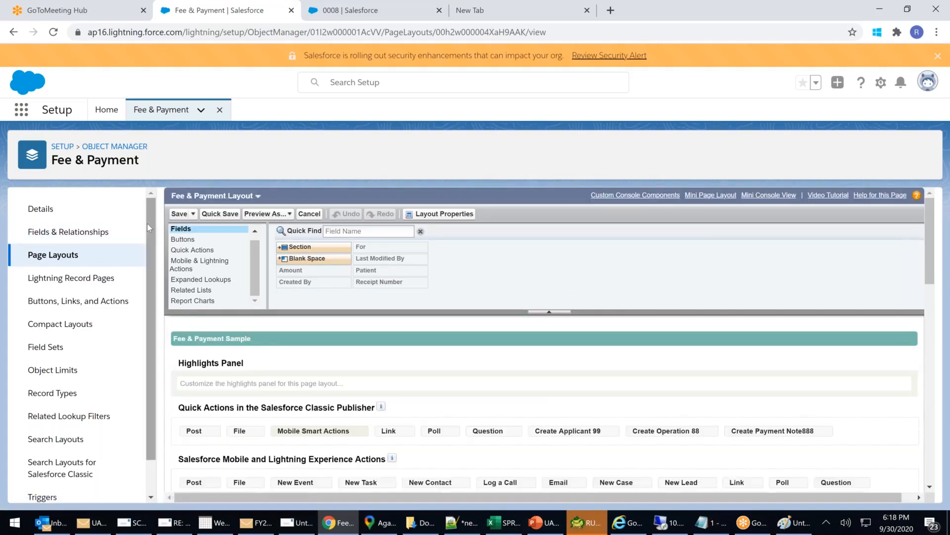
click(82, 283)
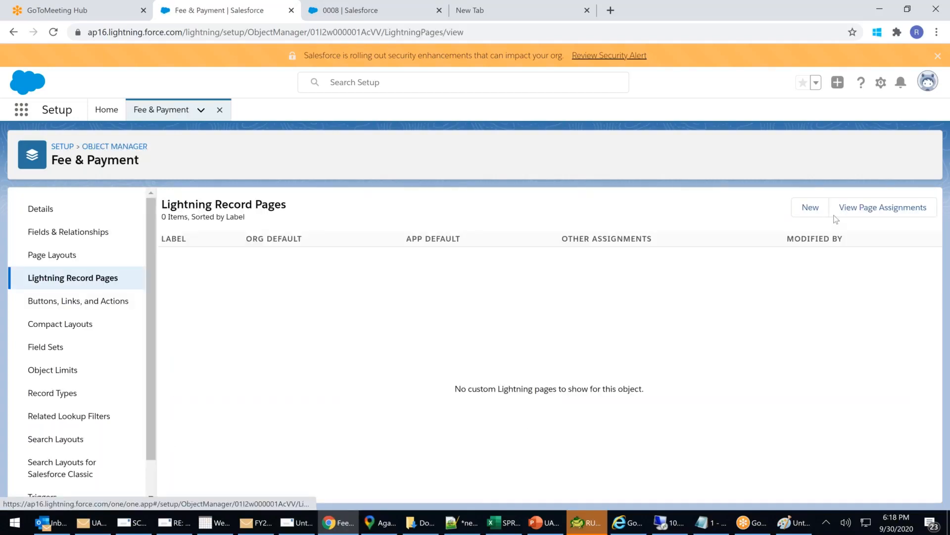
click(808, 210)
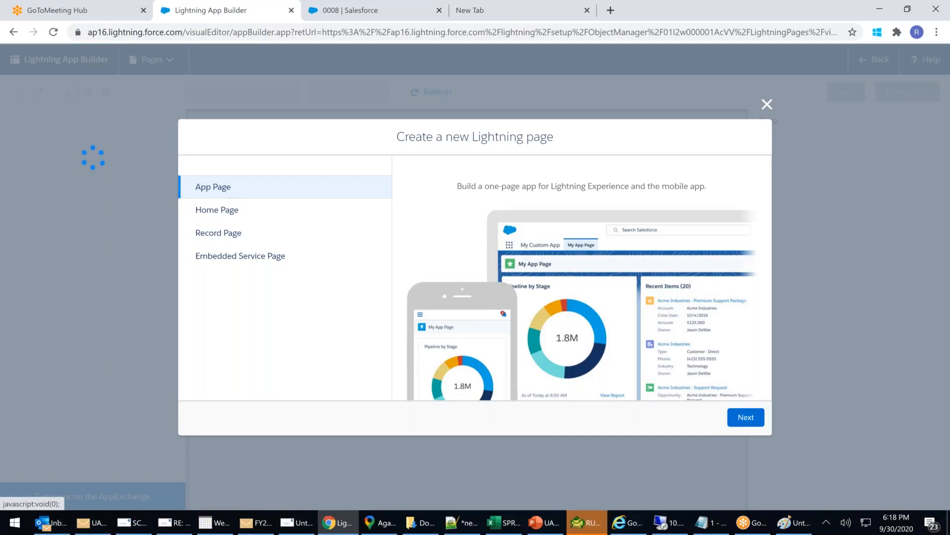
click(767, 104)
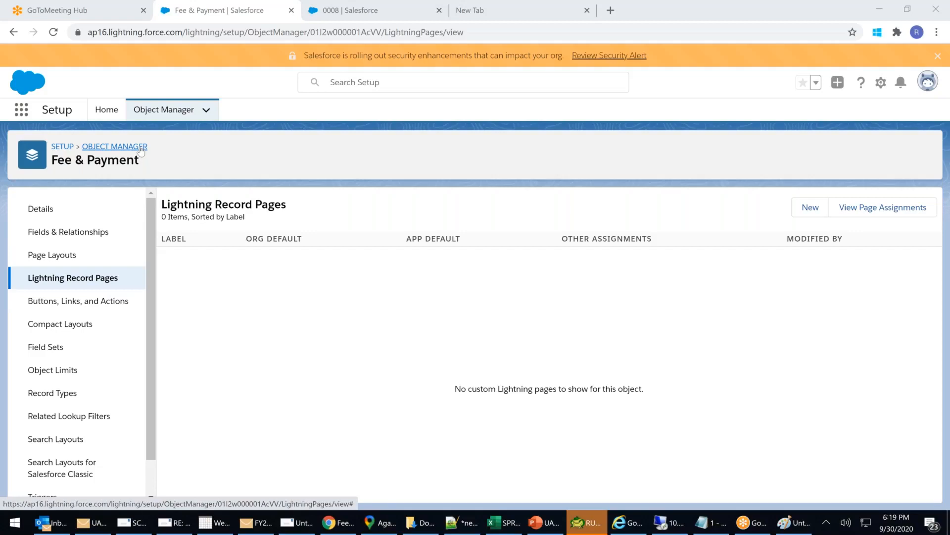
Review the Fee & Payment Related Lookup Filters and its empty Field Sets, then go to Setup Home.
scroll(90, 334, down, 1)
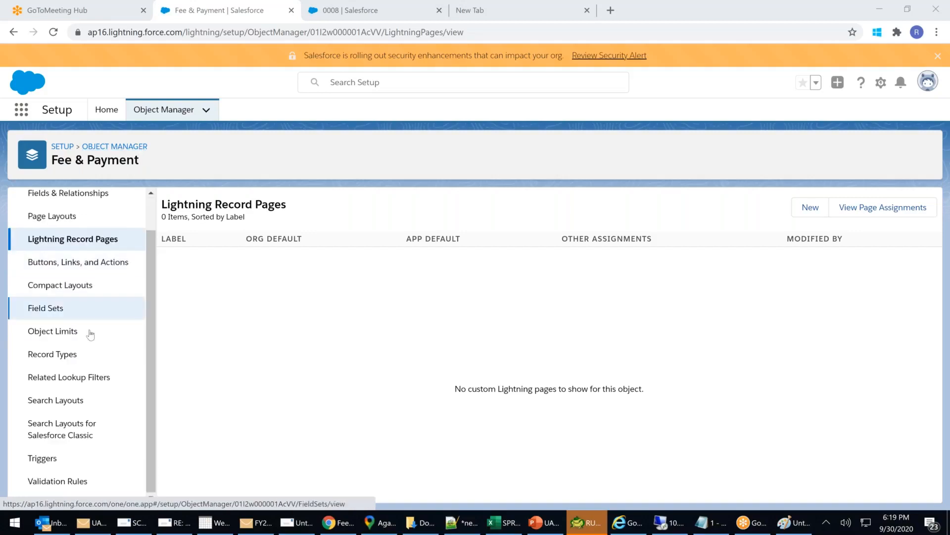
scroll(123, 371, up, 1)
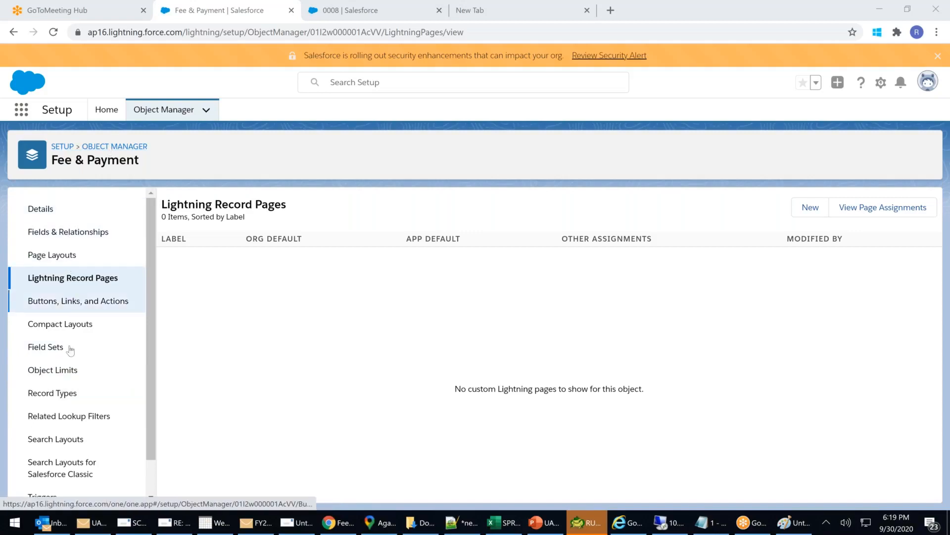
scroll(76, 423, down, 1)
scroll(82, 434, up, 1)
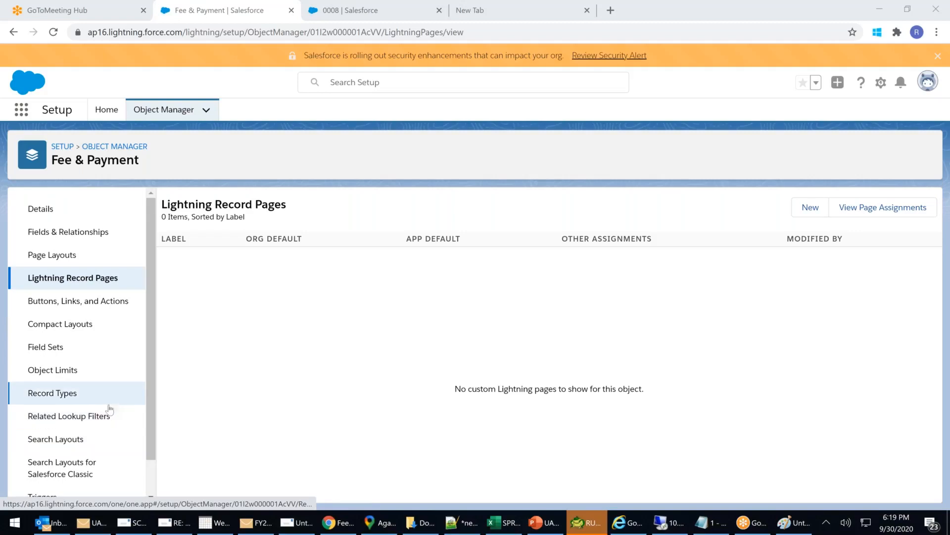
click(94, 418)
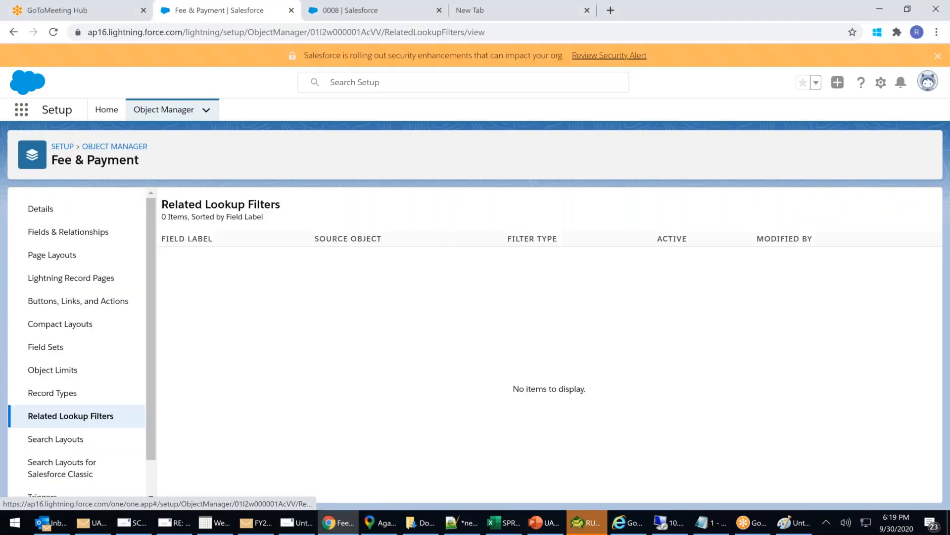
click(58, 352)
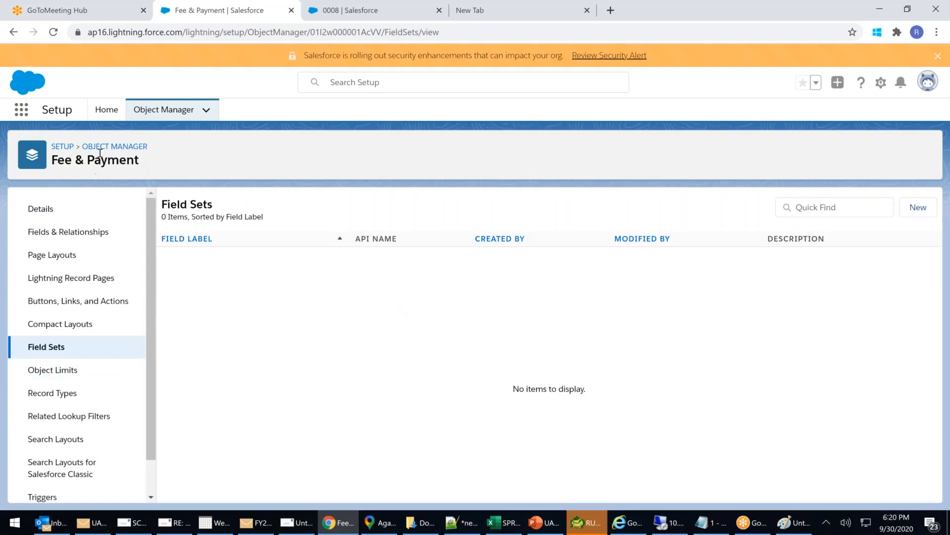
click(63, 148)
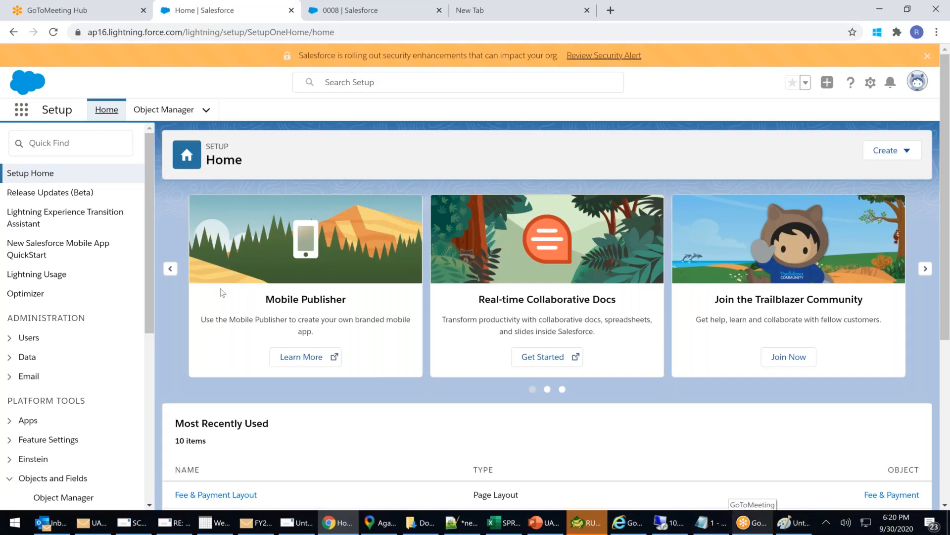
Switch back to the '0008 | Salesforce' tab showing the Billing City chart.
scroll(297, 292, down, 3)
scroll(320, 290, up, 2)
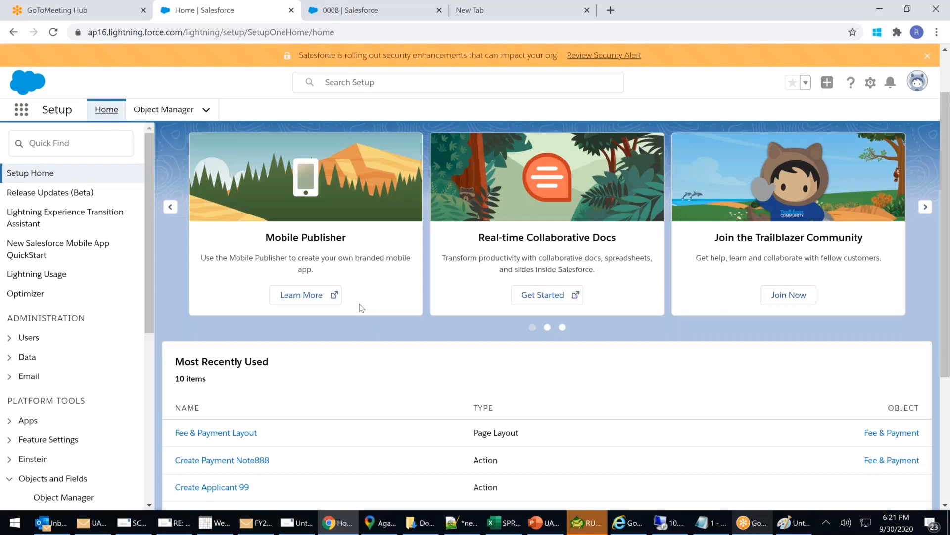
click(359, 15)
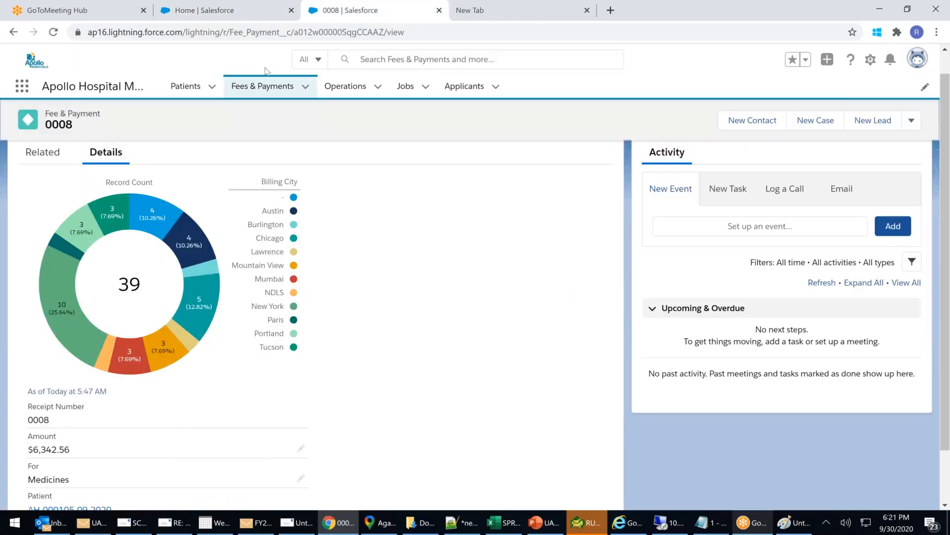
Show the Fees & Payments Recently Viewed list, glancing at the list view choices without switching.
click(257, 91)
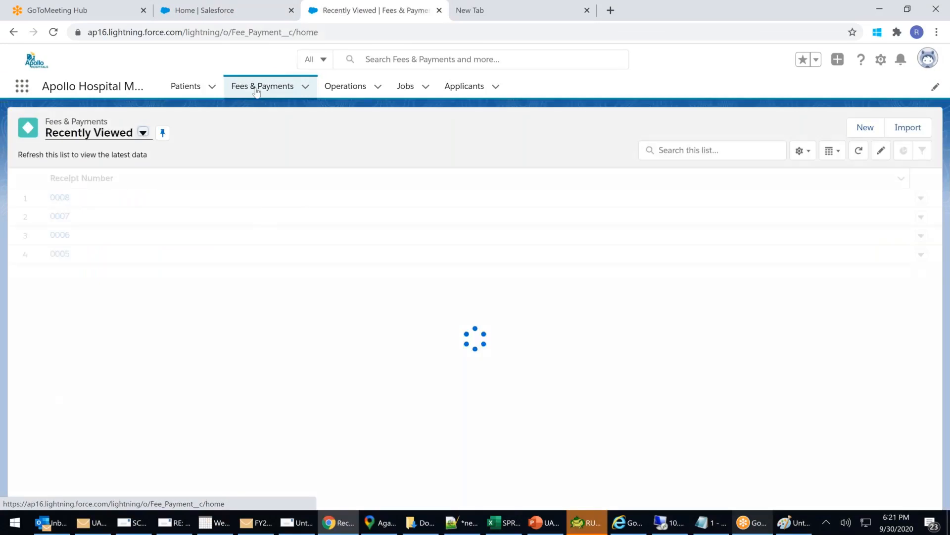
click(123, 140)
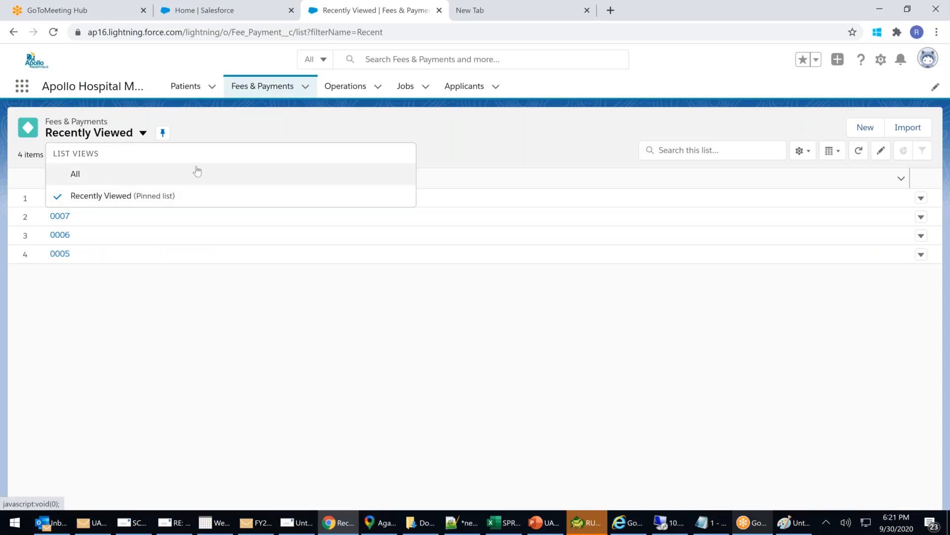
key(Escape)
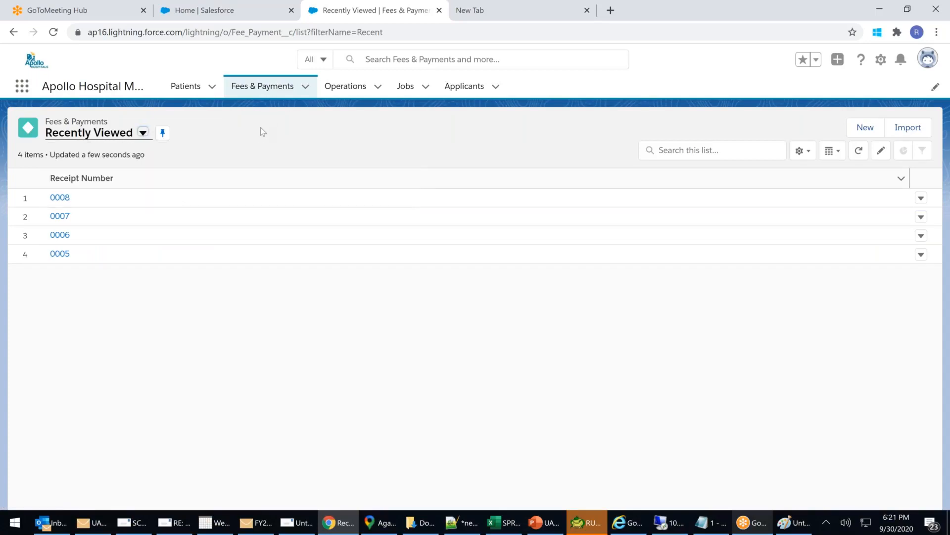